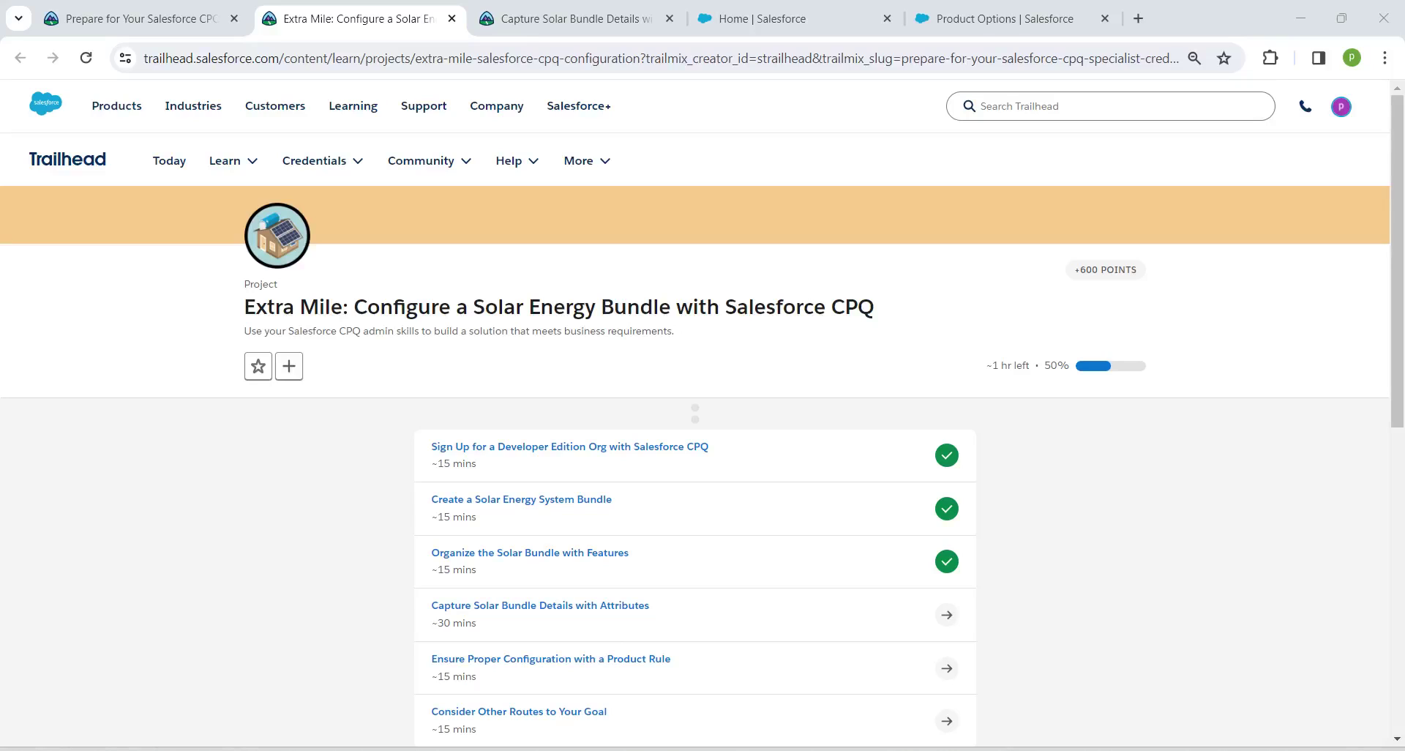
Switch to the browser tab with Salesforce Setup, search the setup for "profiles" and open the Profiles page
drag(429, 440, 650, 606)
click(477, 575)
key(ctrl+Tab)
key(ctrl+Tab)
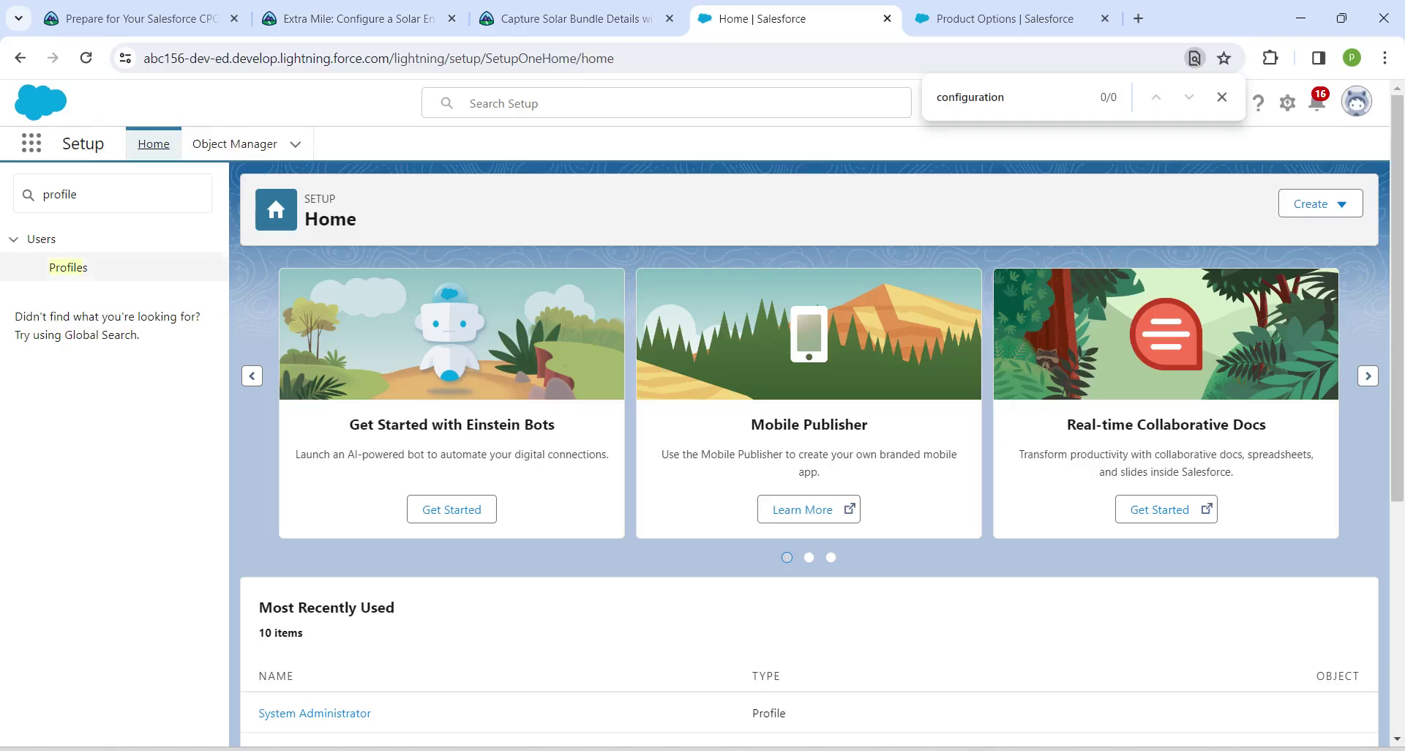
double_click(59, 194)
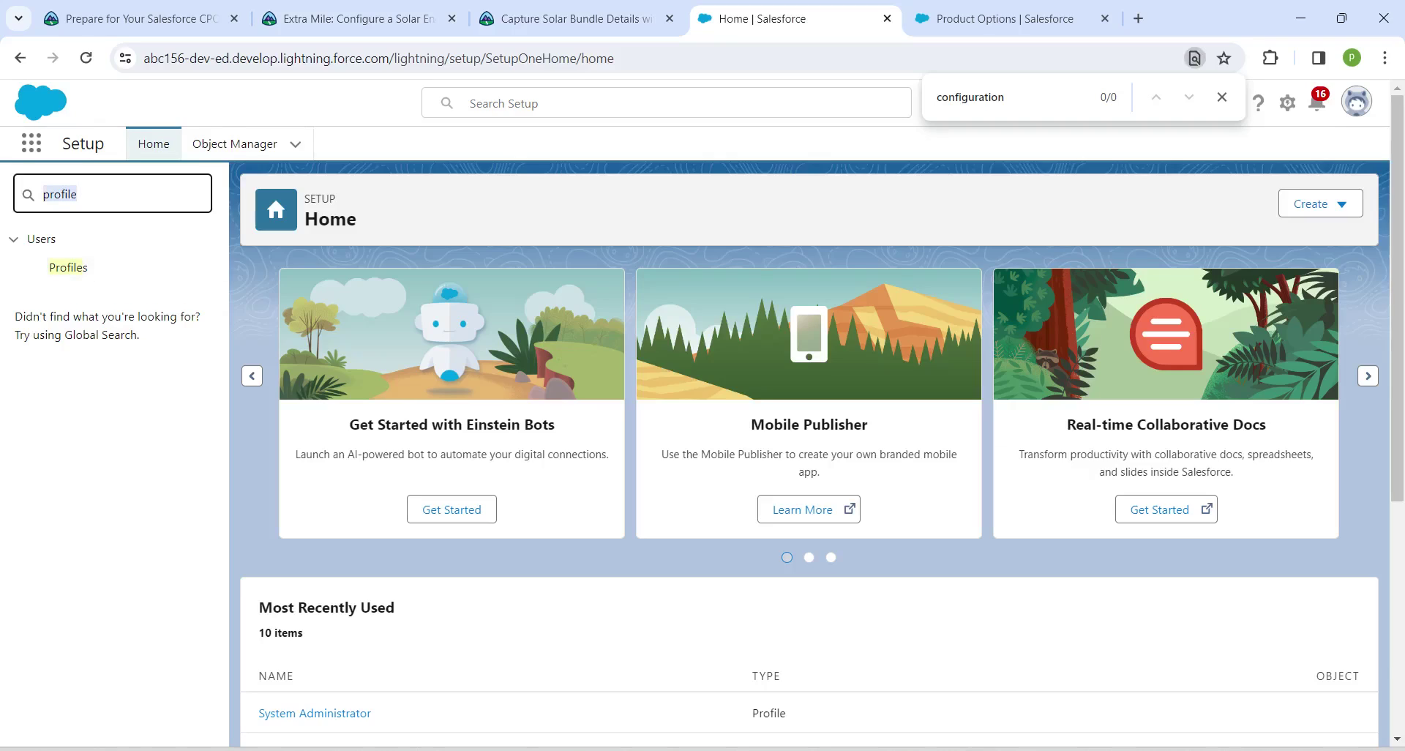
key(BackSpace)
text(pr)
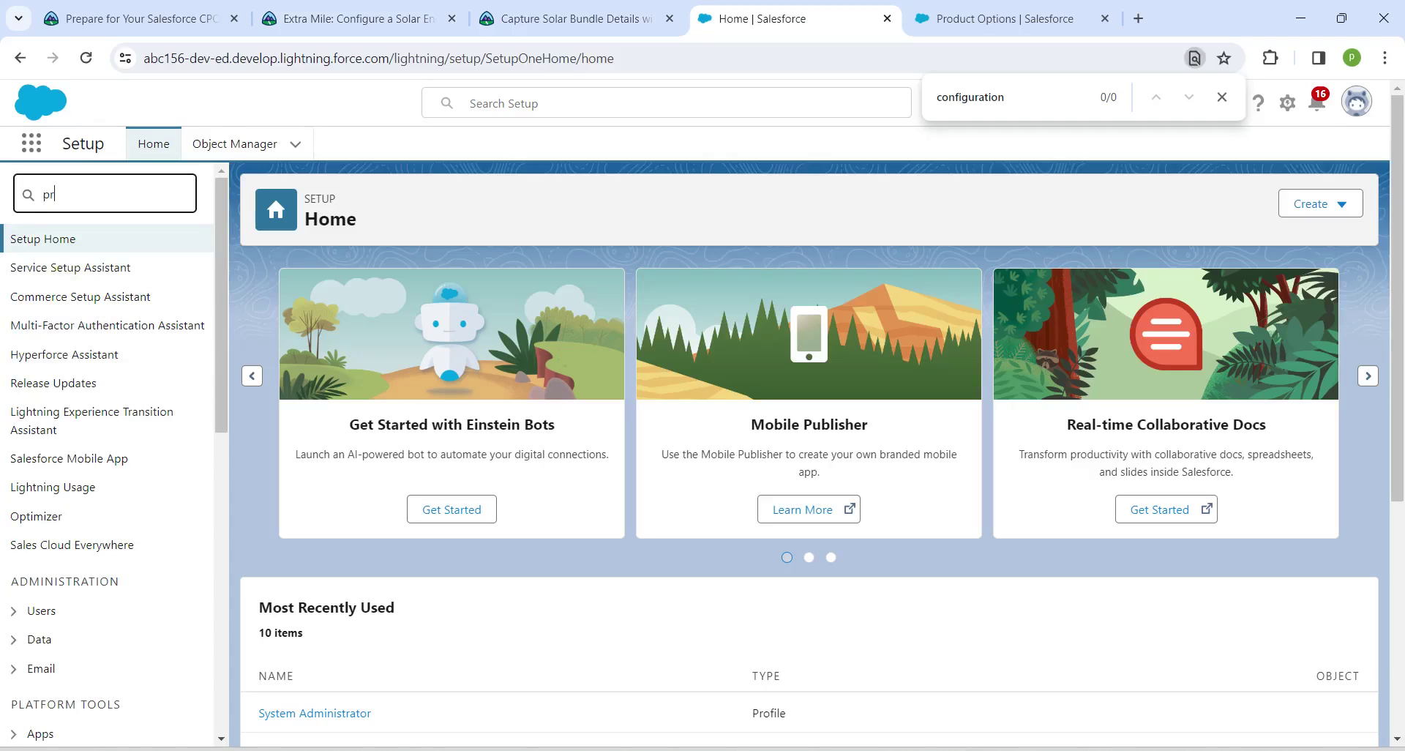
text(ofiles)
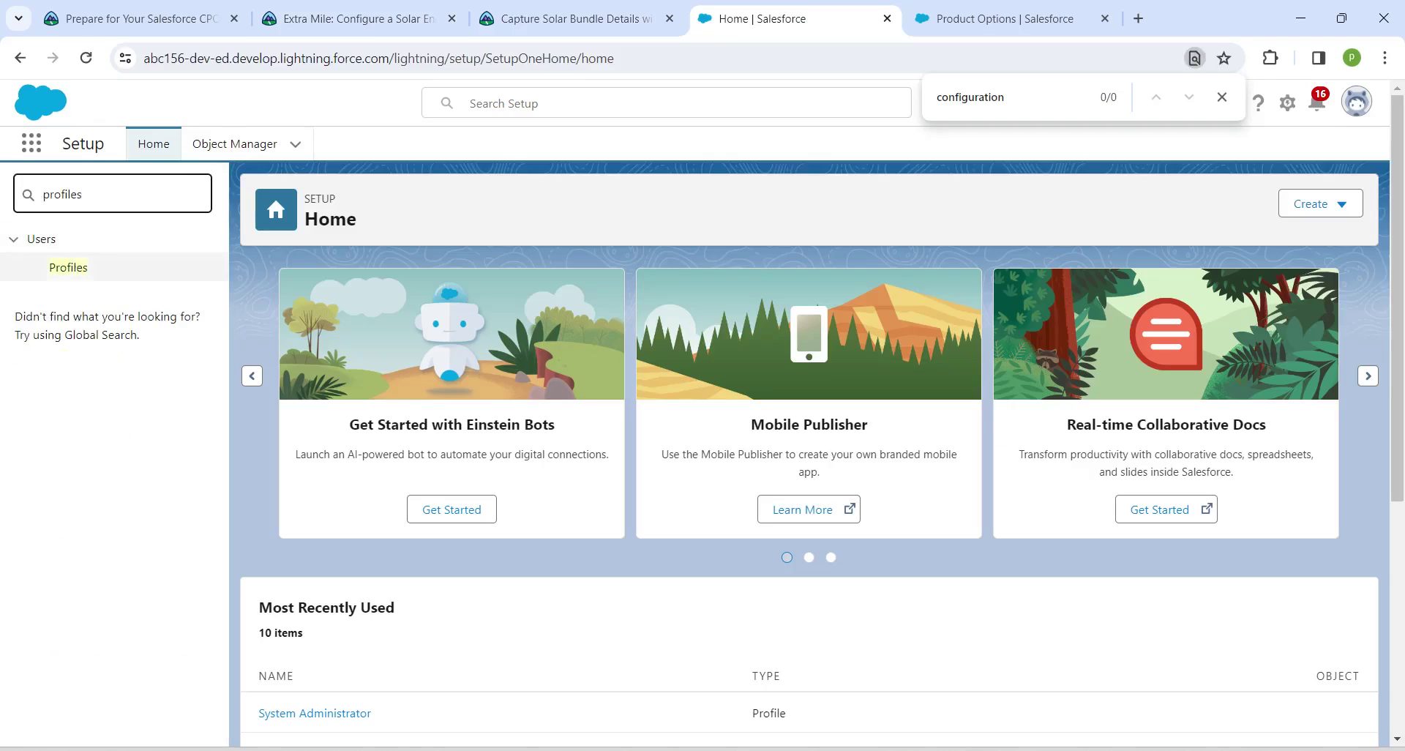
click(68, 268)
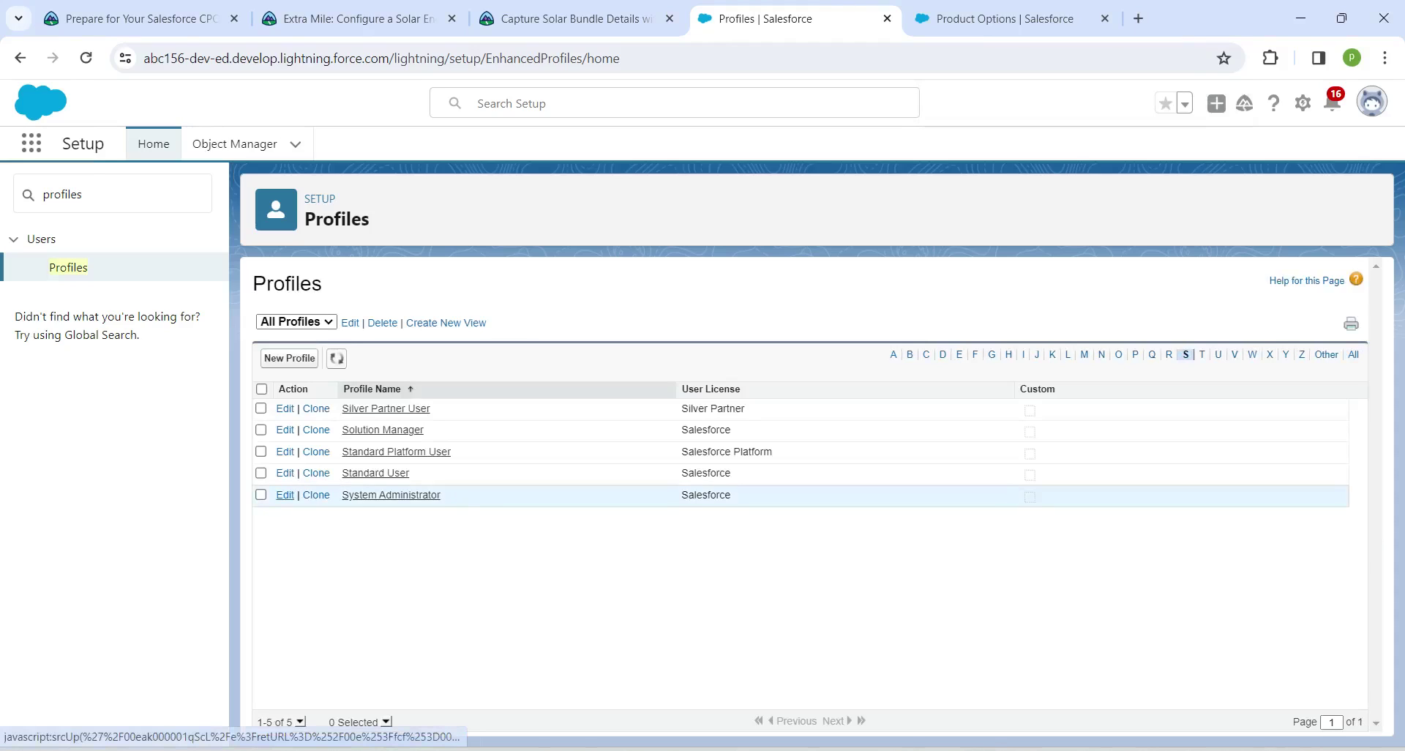
Filter the profiles list to names starting with S and open the System Administrator profile's detail page
click(284, 495)
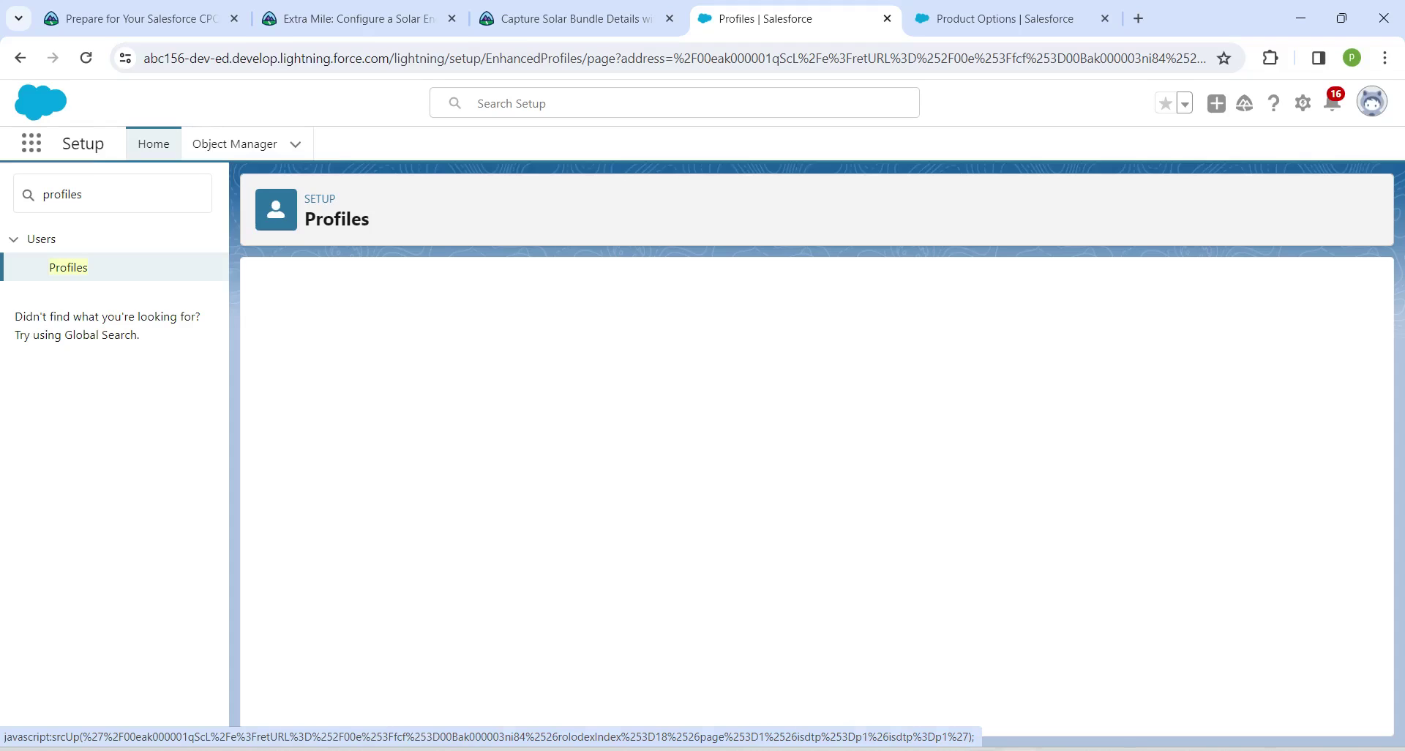
key(ctrl+f)
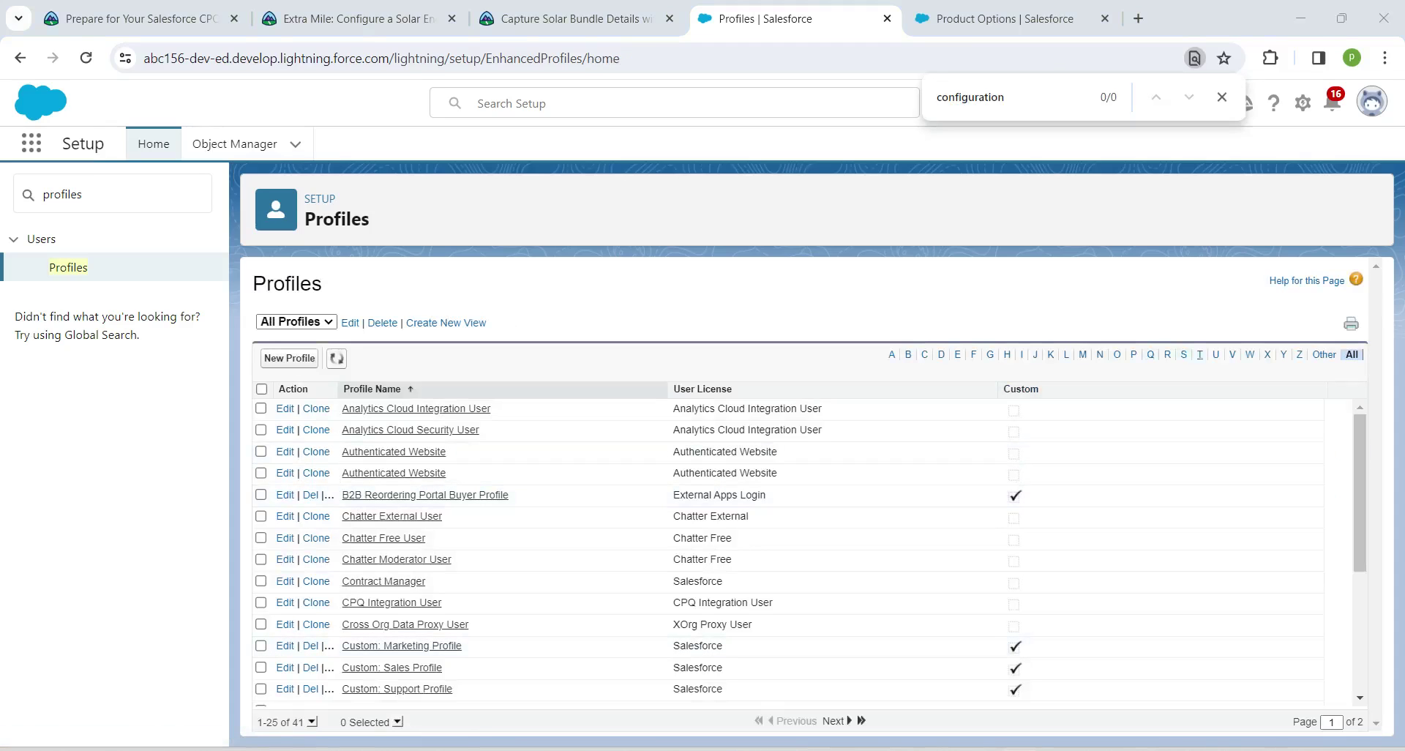
click(1183, 354)
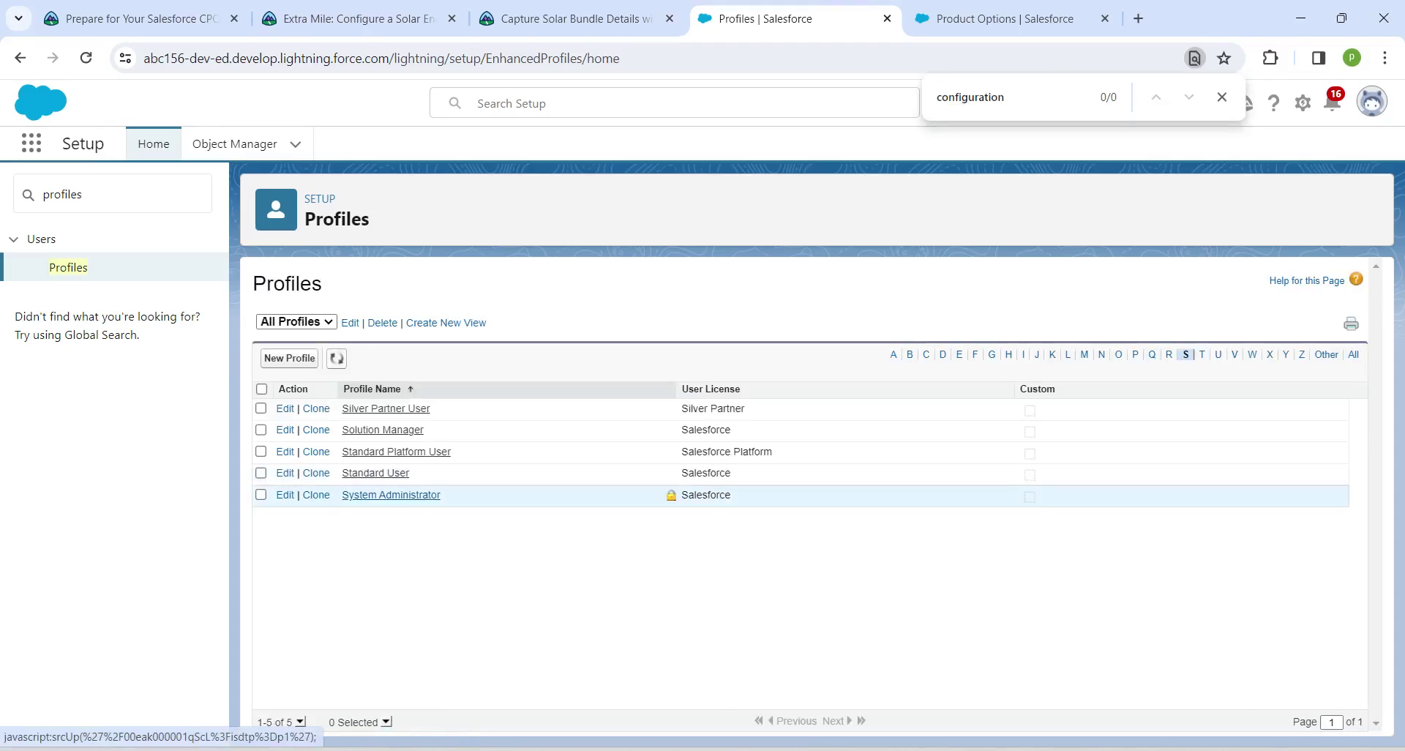
click(391, 495)
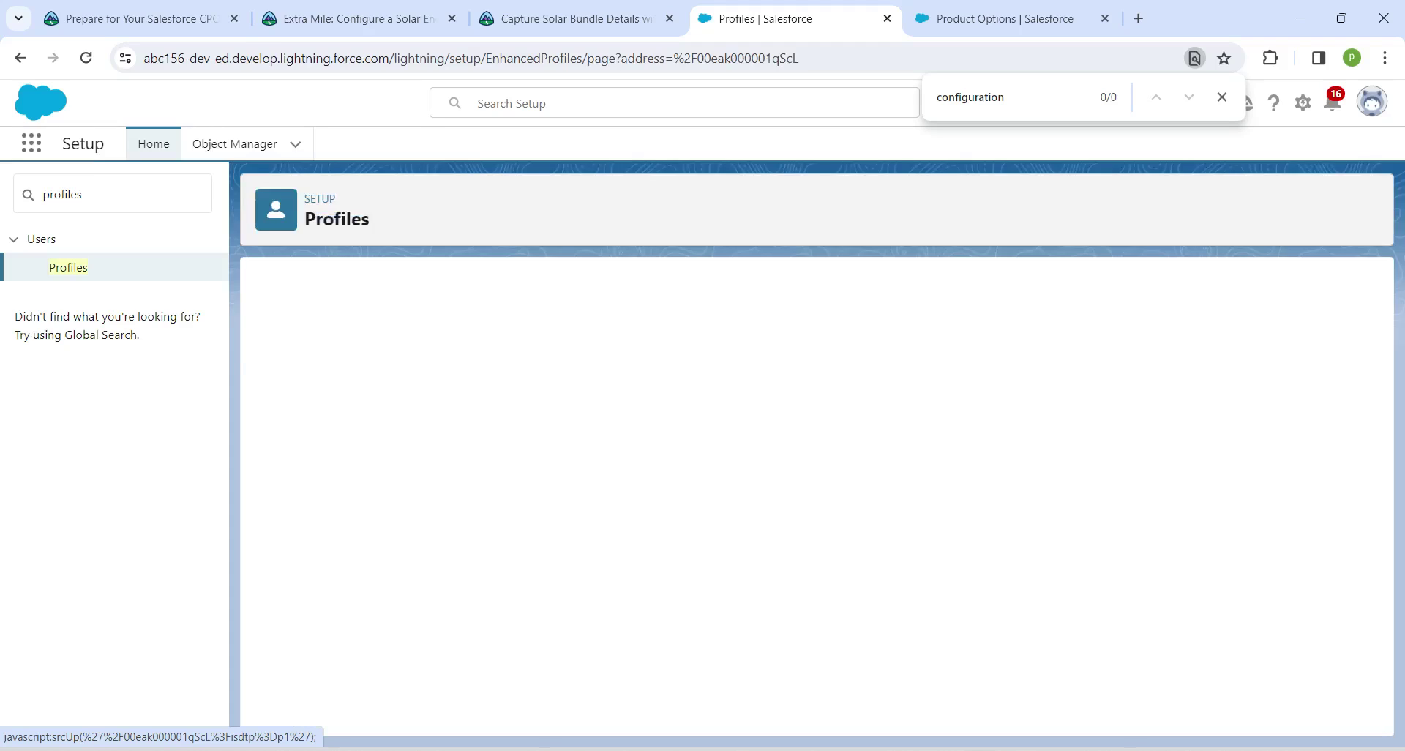
Find "configuration" in the profile and open the Configuration Attributes entry under Custom Record Type Settings for editing
key(Return)
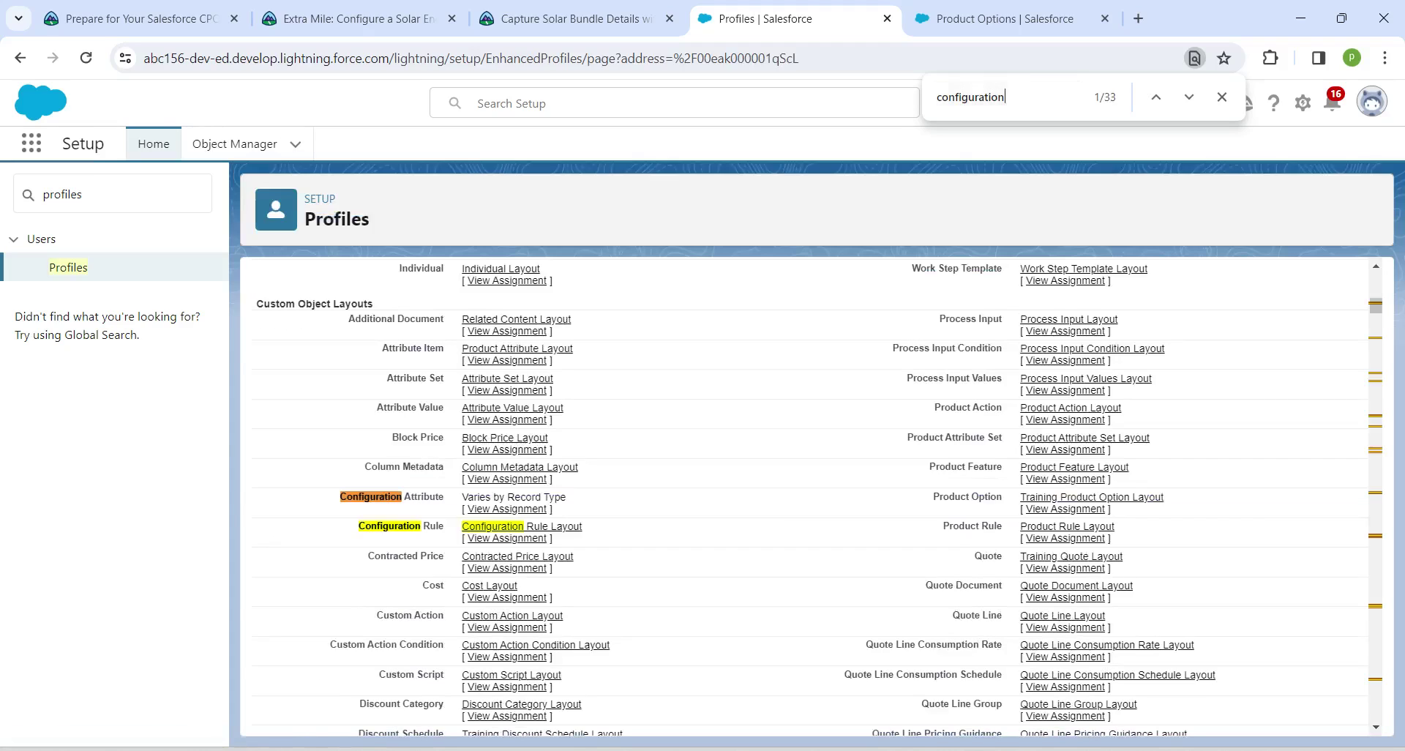
drag(1006, 97, 935, 96)
scroll(806, 498, down, 20)
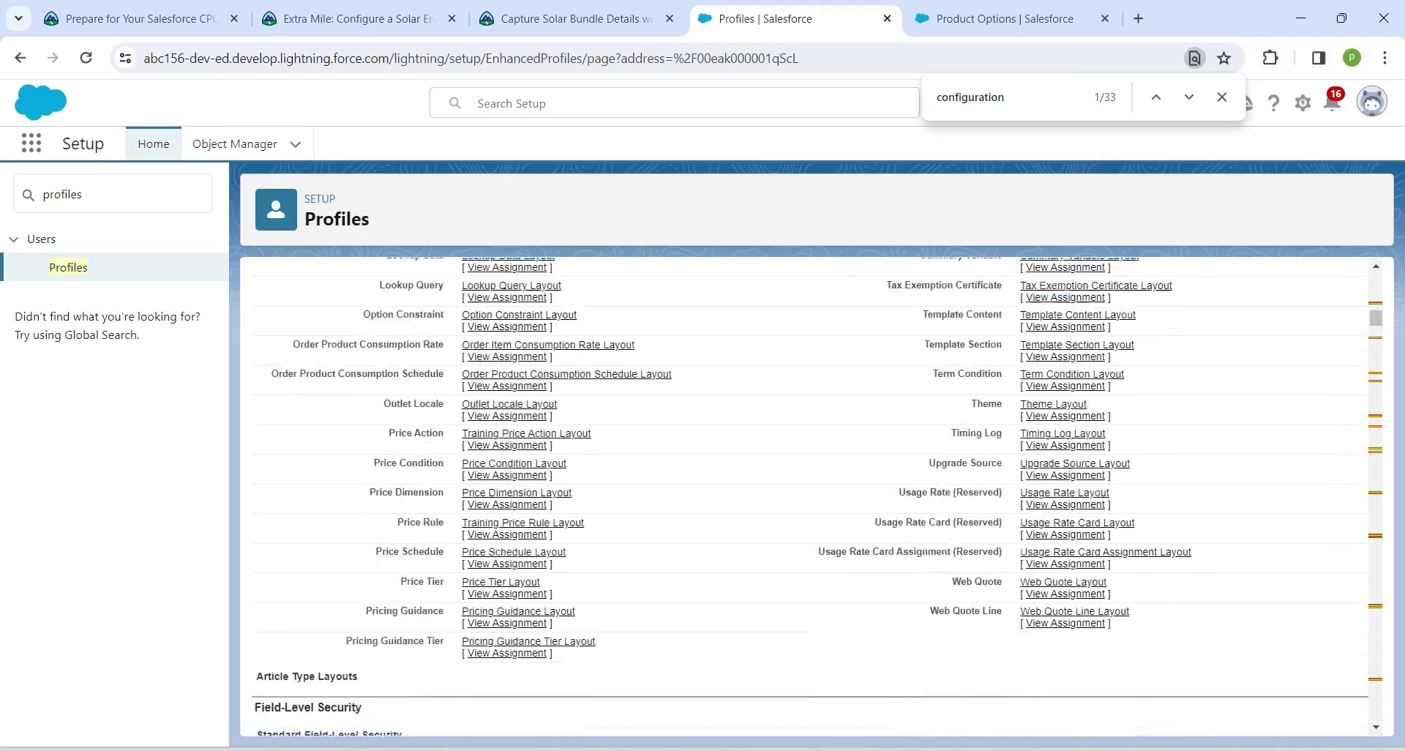
scroll(806, 498, down, 20)
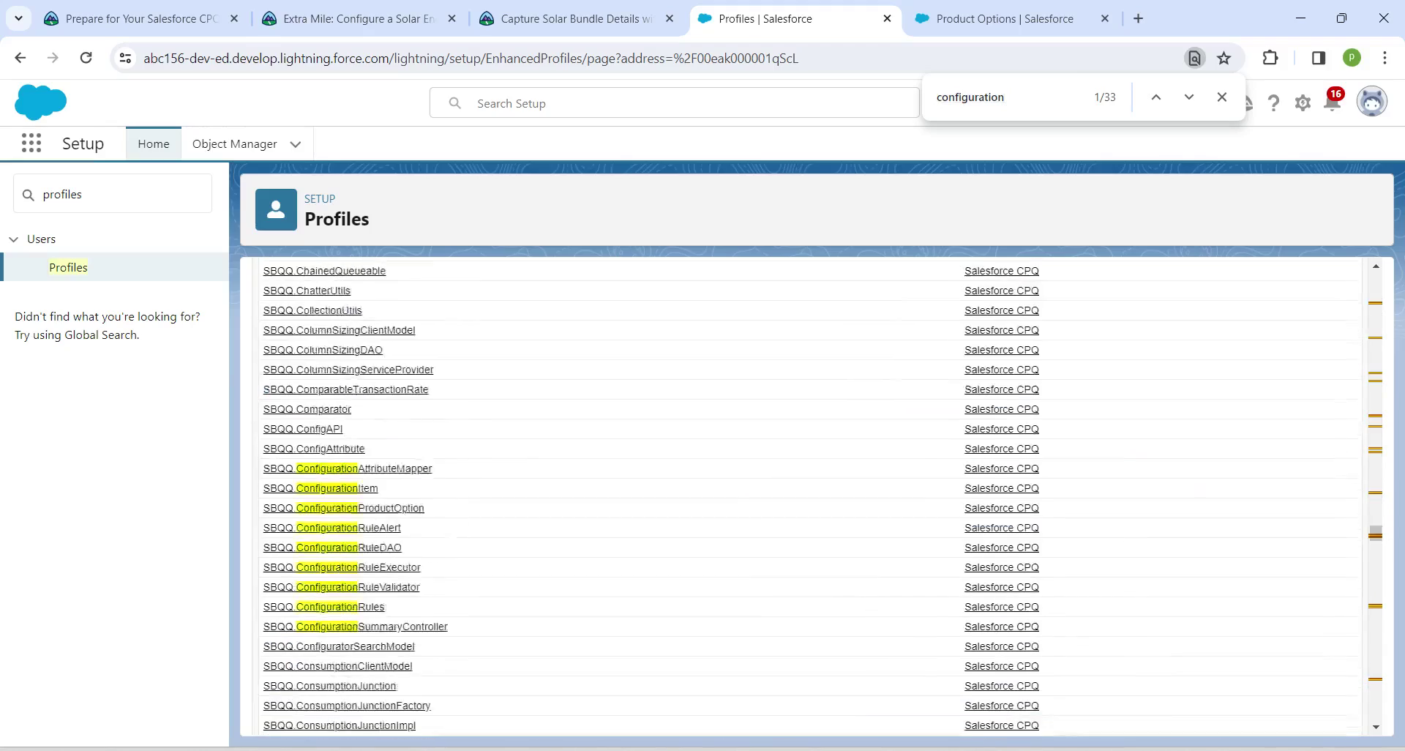
scroll(806, 498, down, 10)
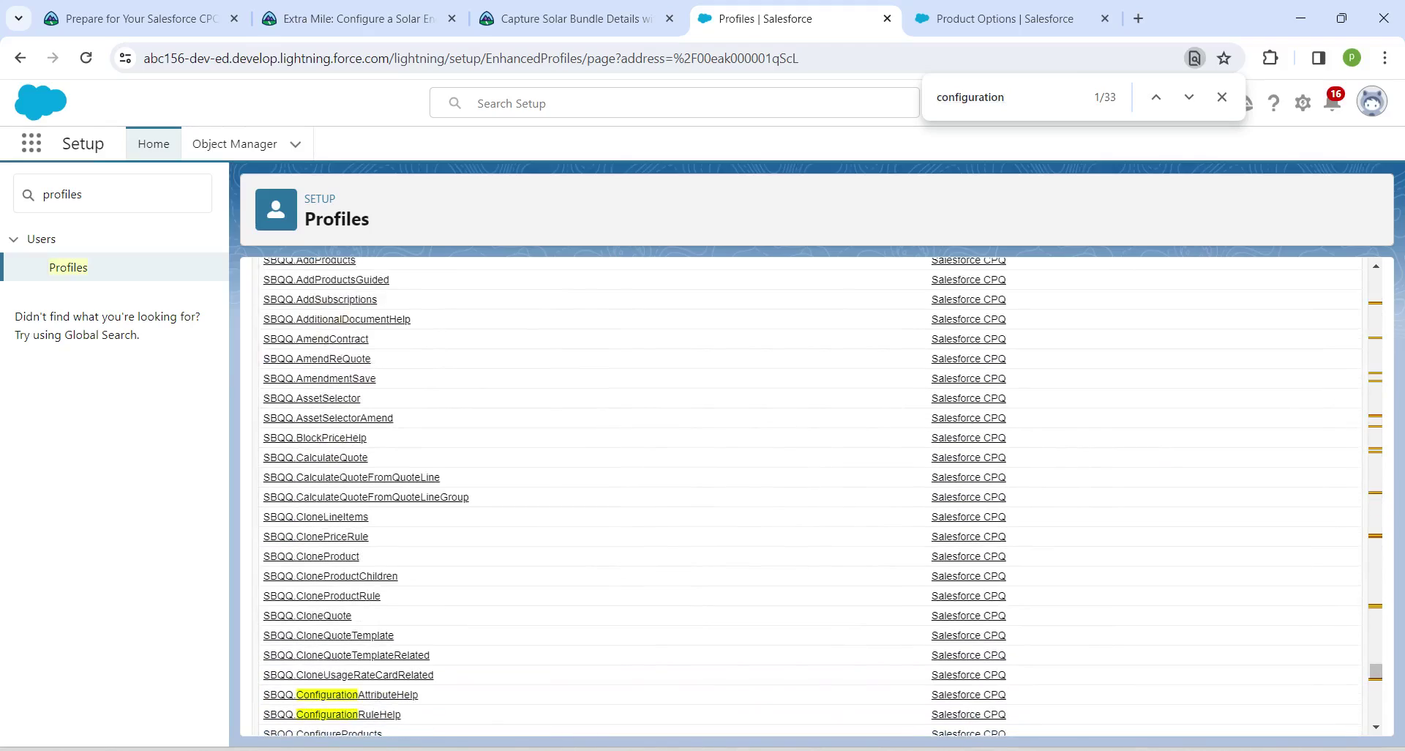
scroll(806, 537, up, 8)
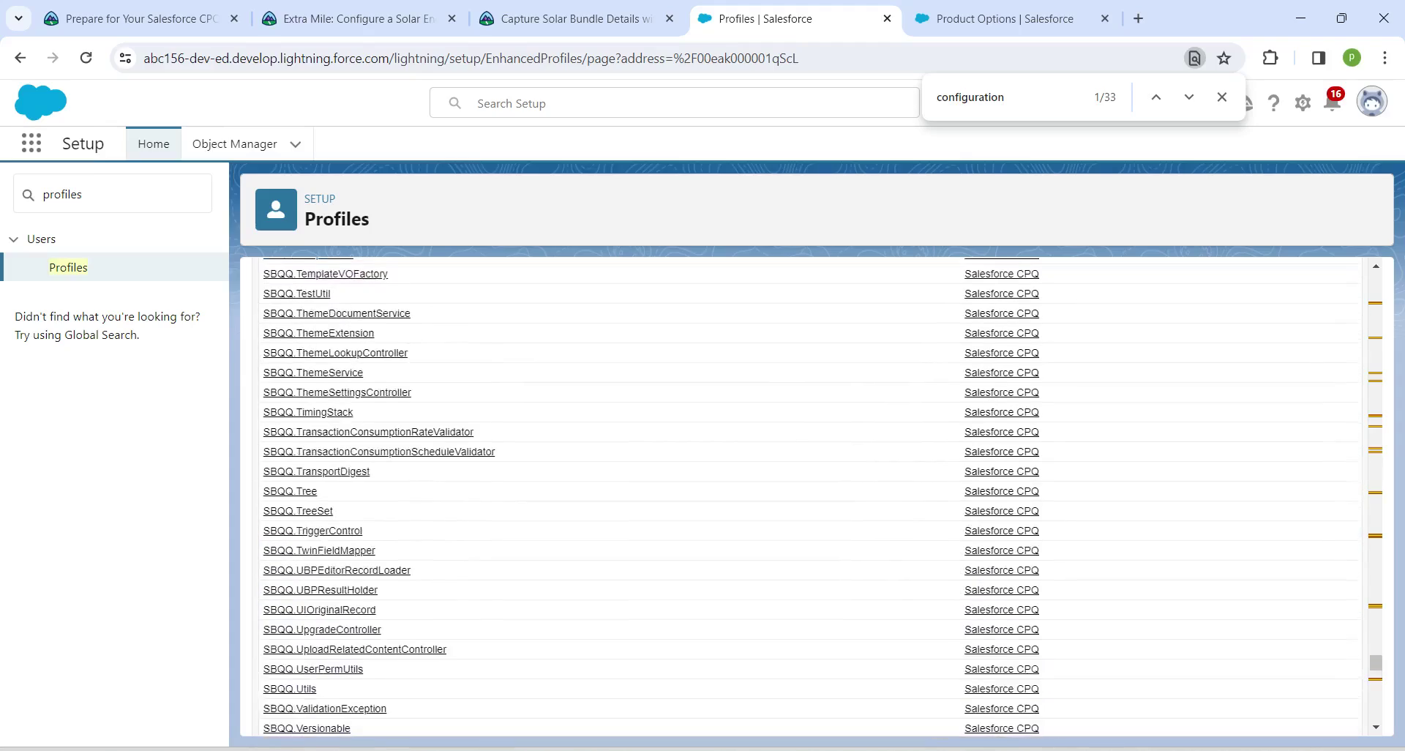
scroll(805, 536, down, 20)
scroll(805, 498, up, 15)
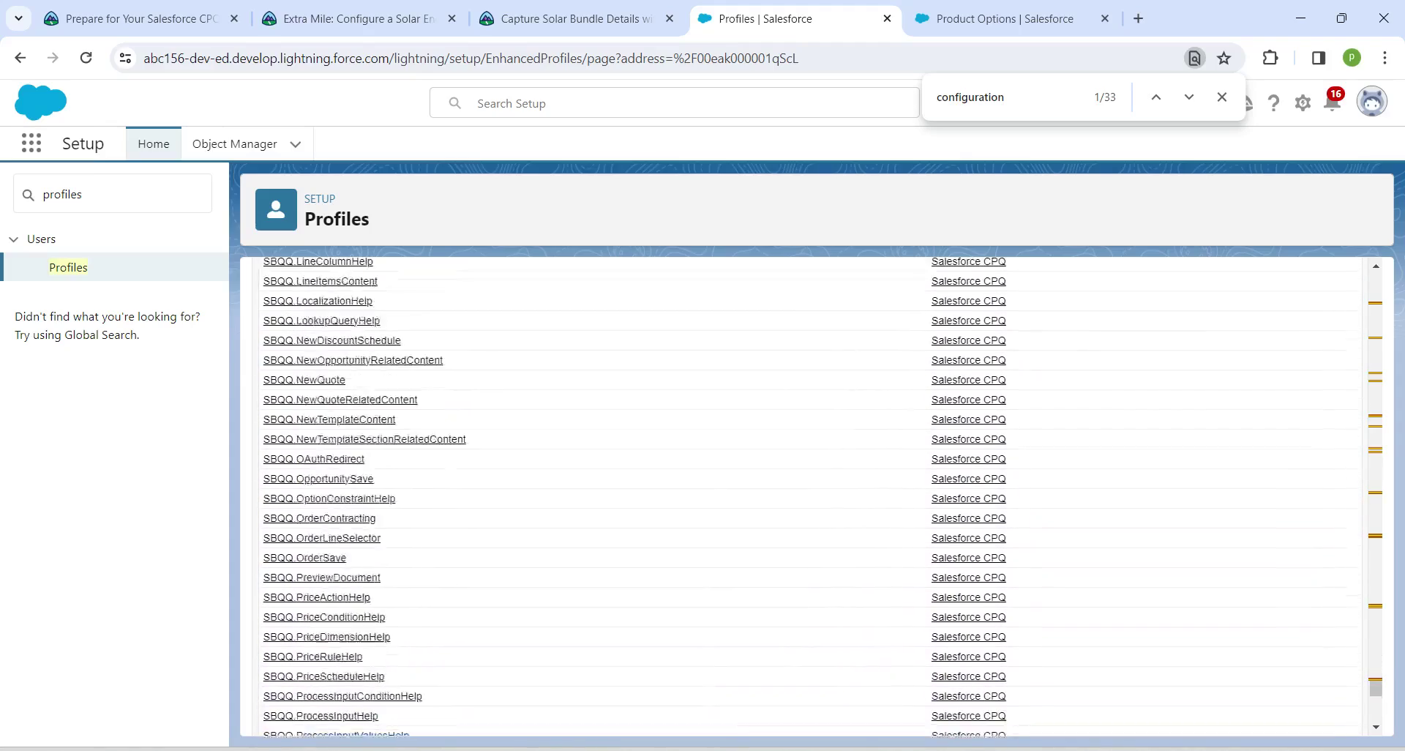
scroll(805, 498, up, 15)
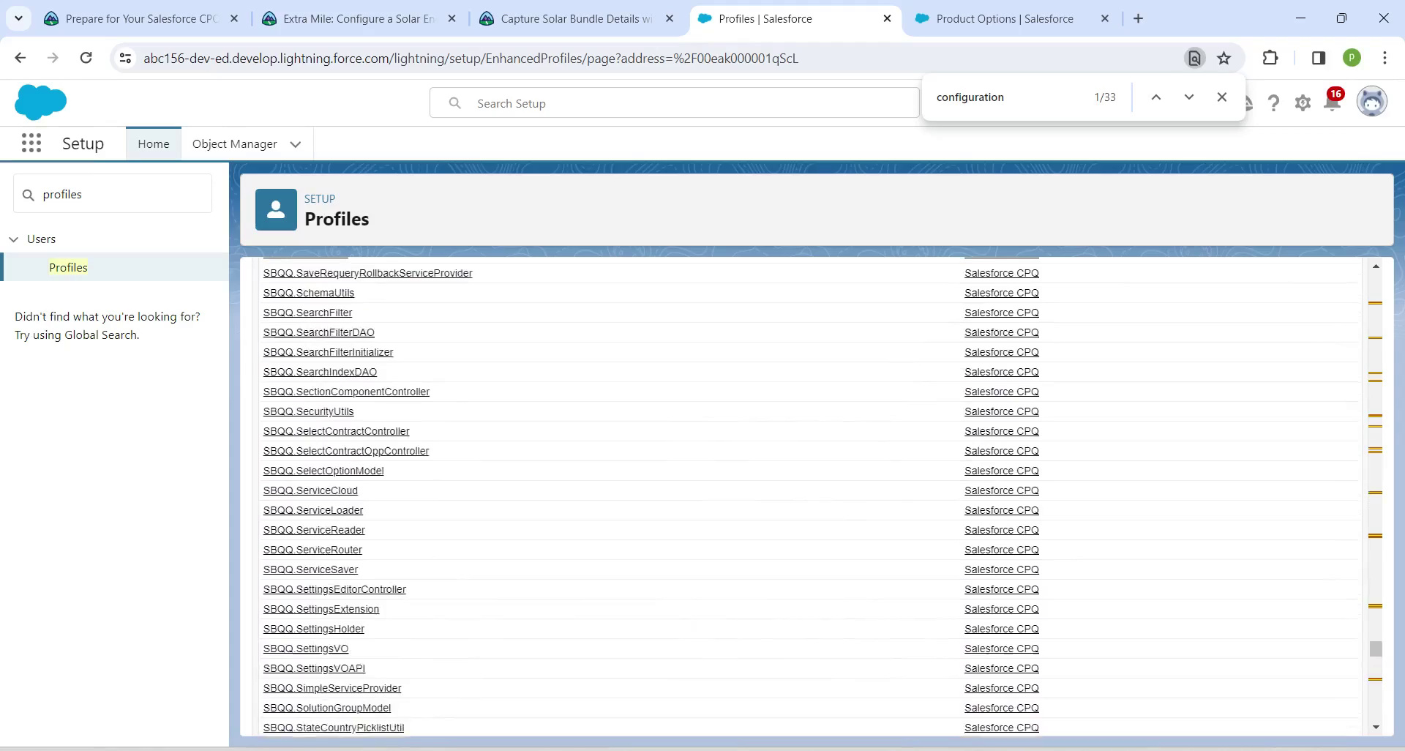
scroll(805, 498, up, 15)
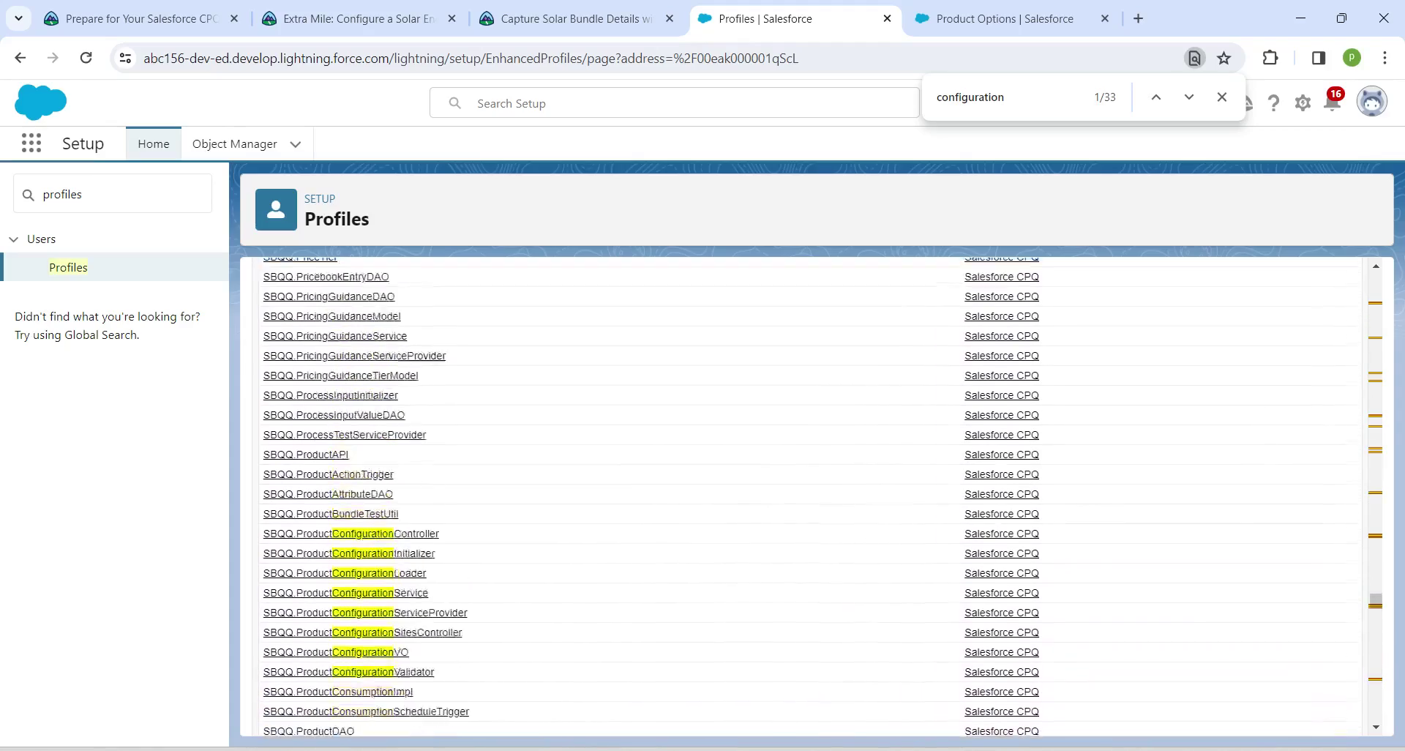
scroll(806, 498, up, 15)
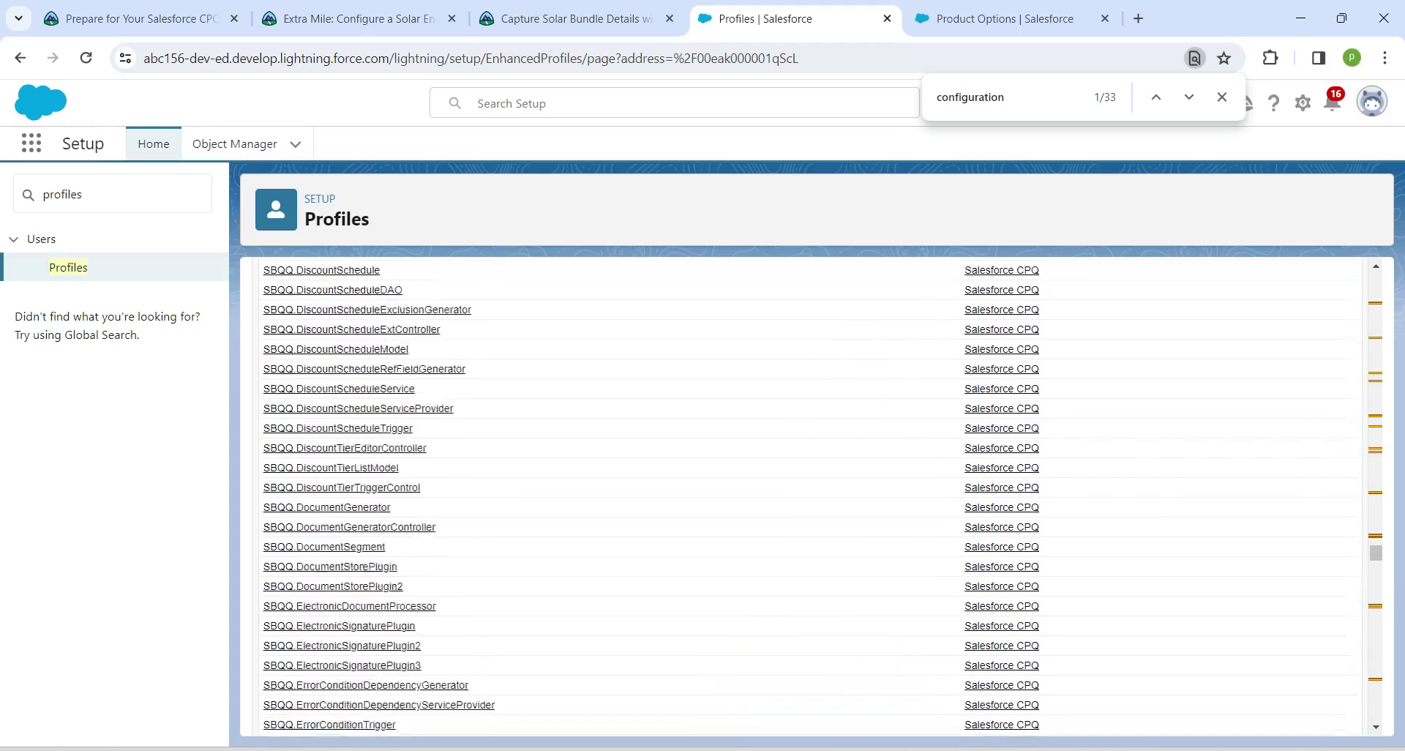
scroll(805, 497, up, 10)
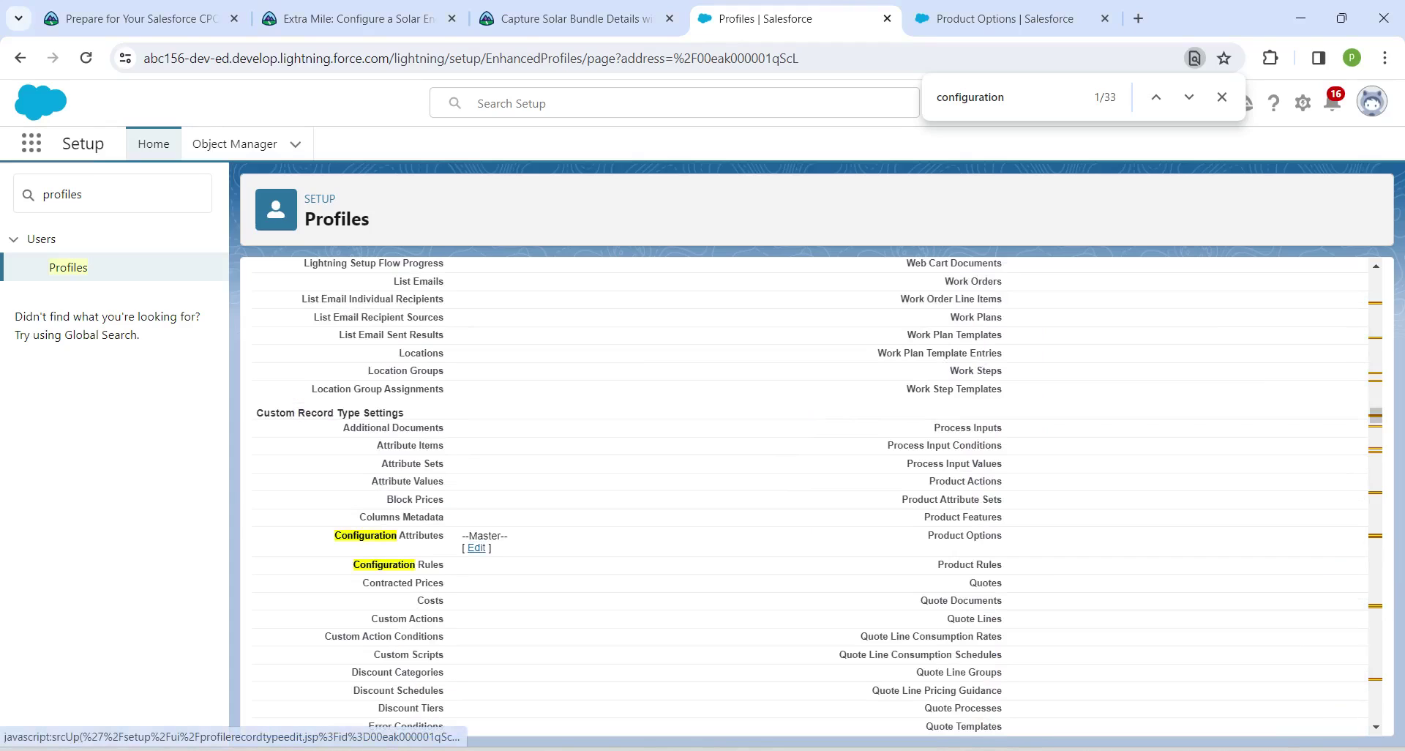
click(477, 548)
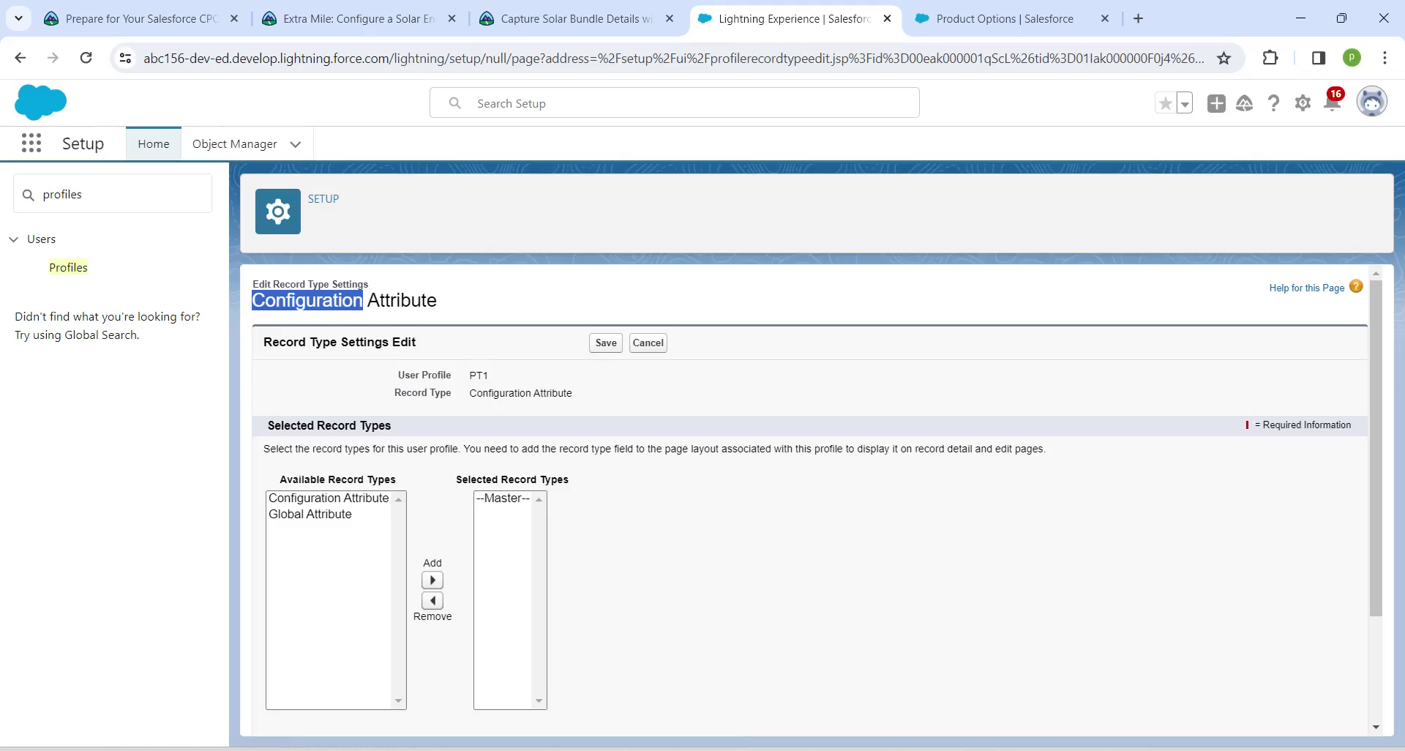
Add Configuration Attribute and Global Attribute to the selected record types and save the record type settings
click(328, 498)
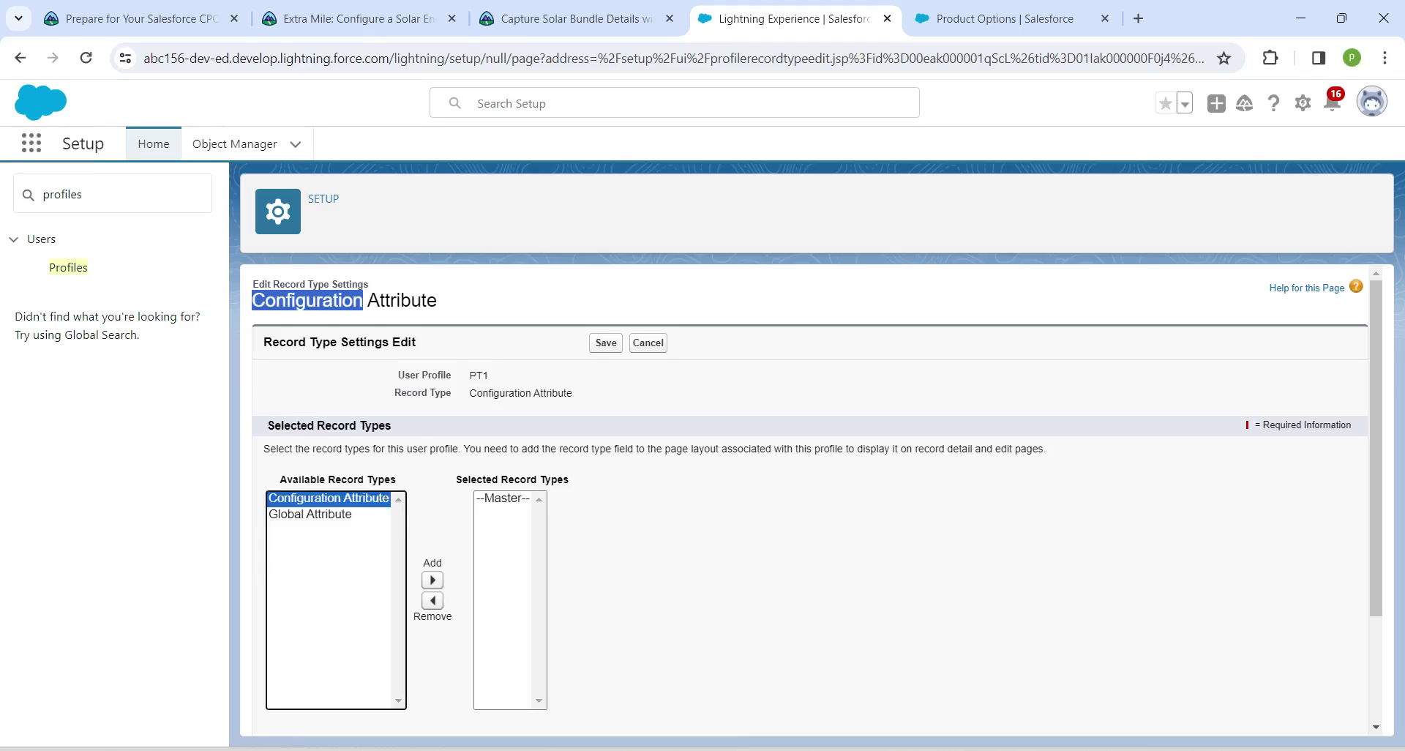
key(shift+Down)
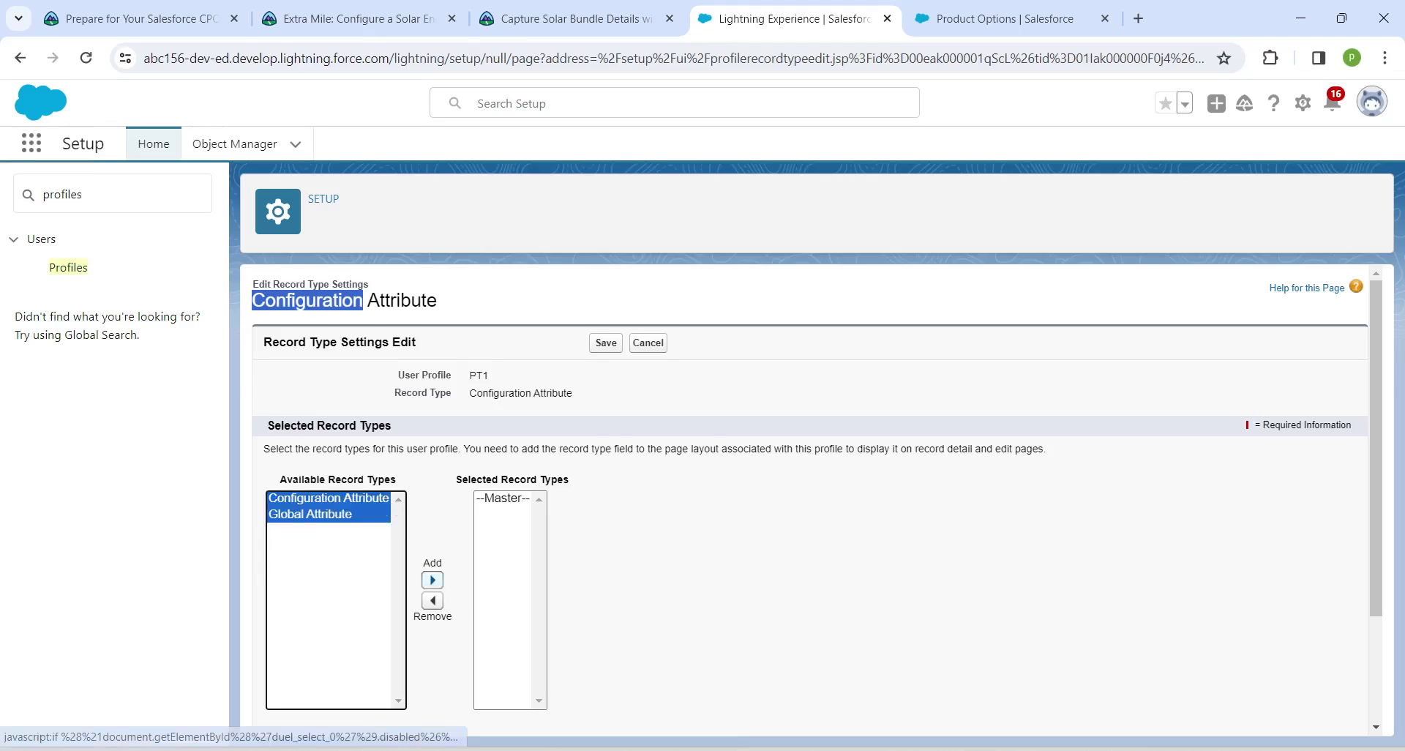
click(432, 580)
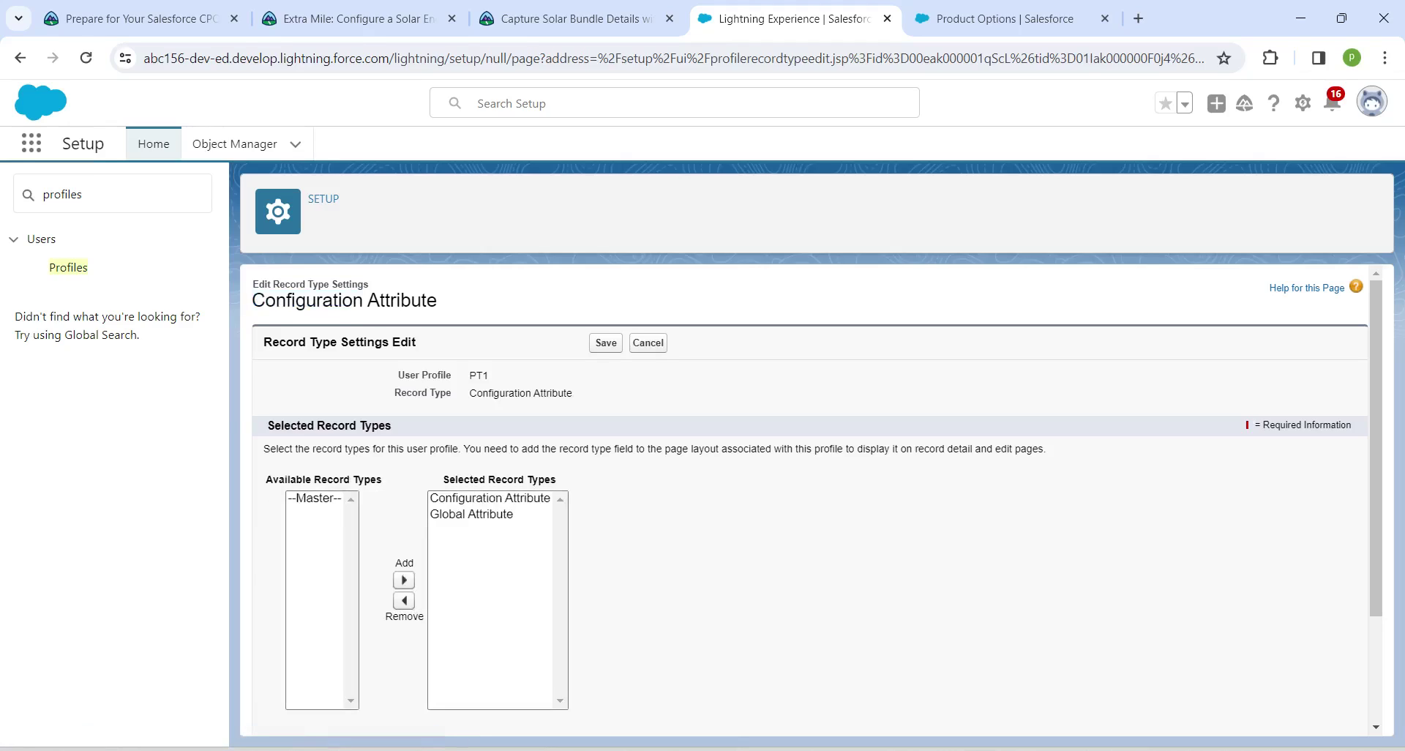
click(605, 342)
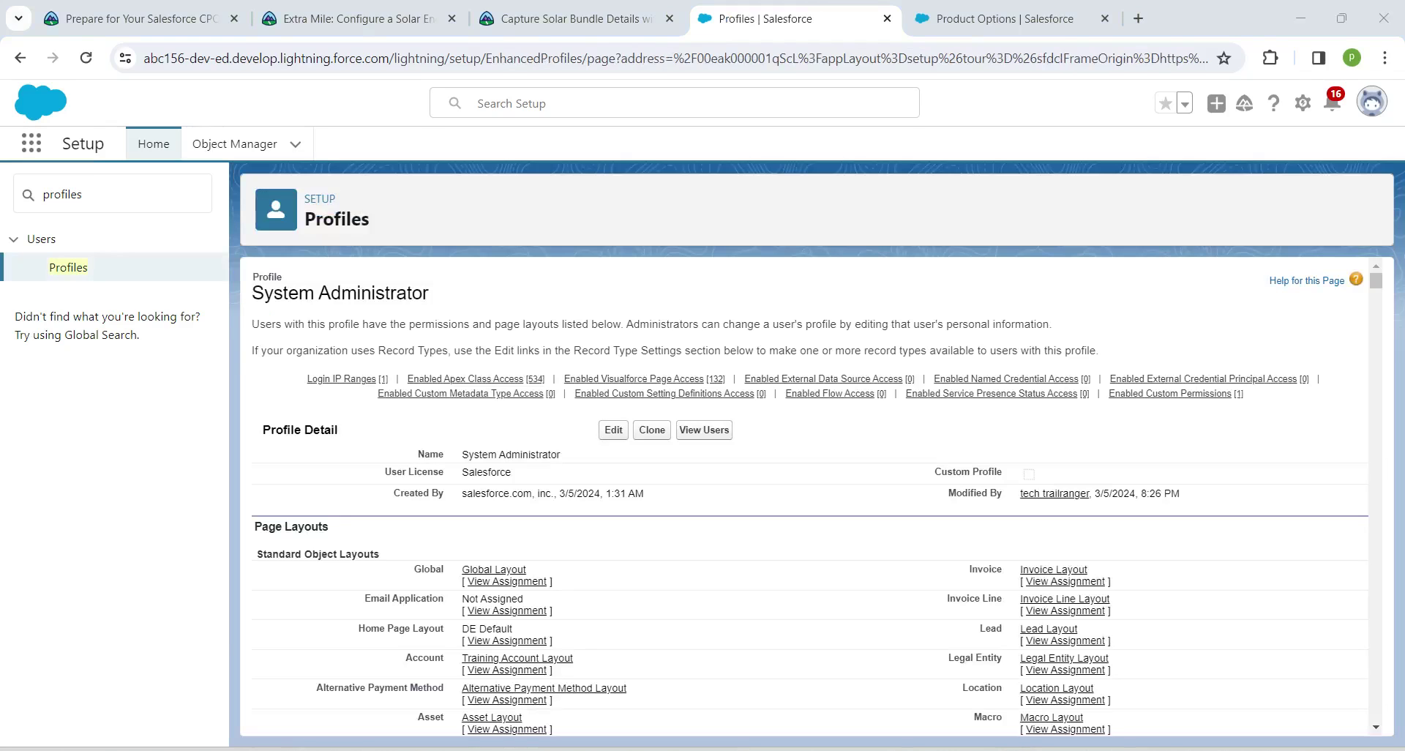
Search the setup for "install" and open the Installed Packages page
drag(83, 194, 42, 194)
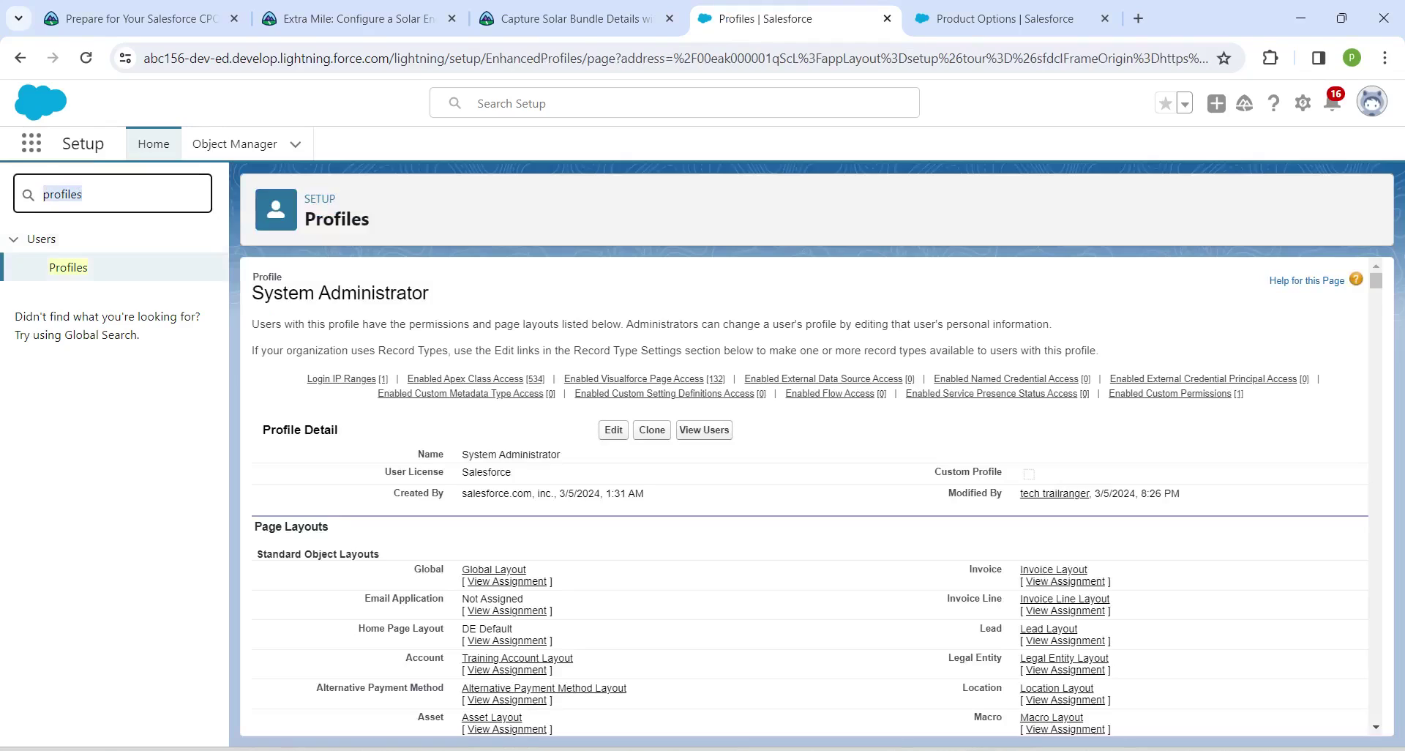
text(inst)
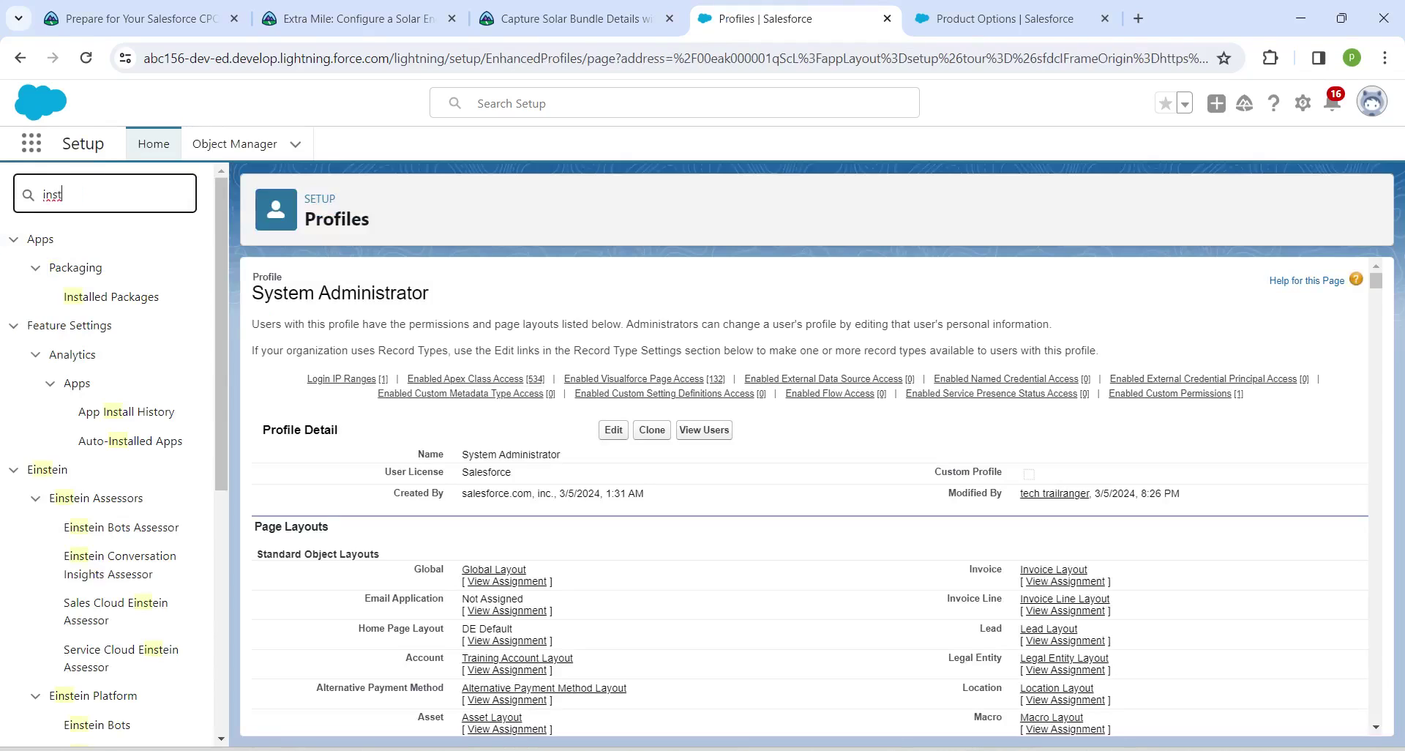
text(A)
key(BackSpace)
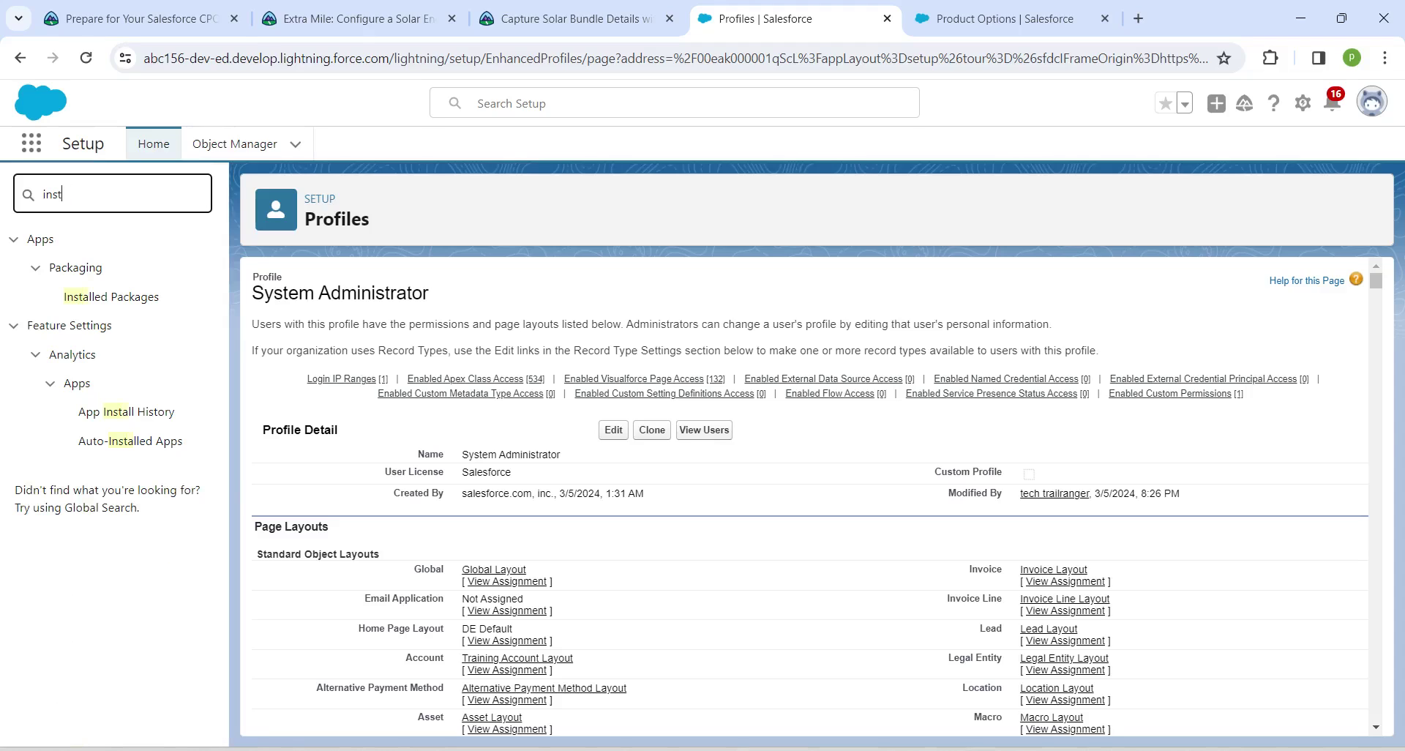
text(all)
click(111, 296)
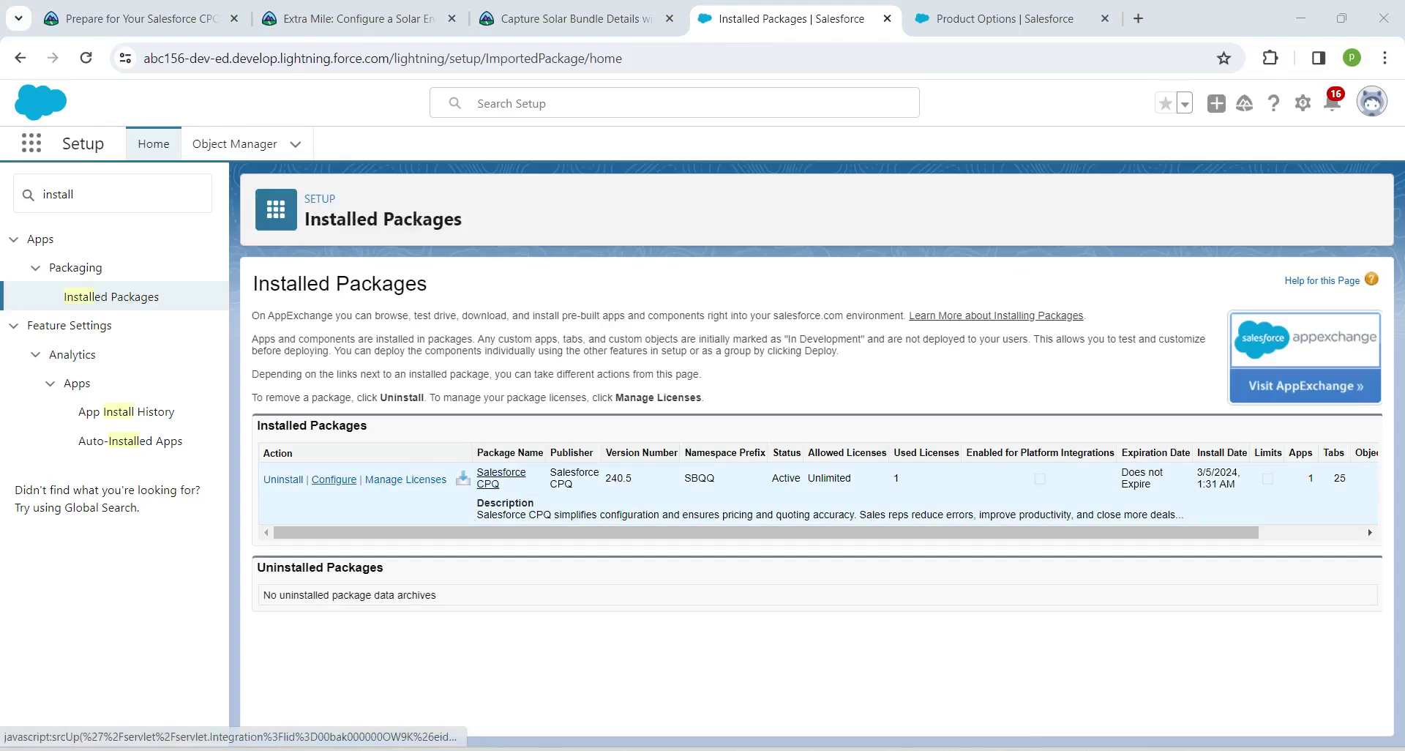
Open the Salesforce CPQ package configuration and turn on Enable Product Option Drawer in the Additional Settings
click(333, 479)
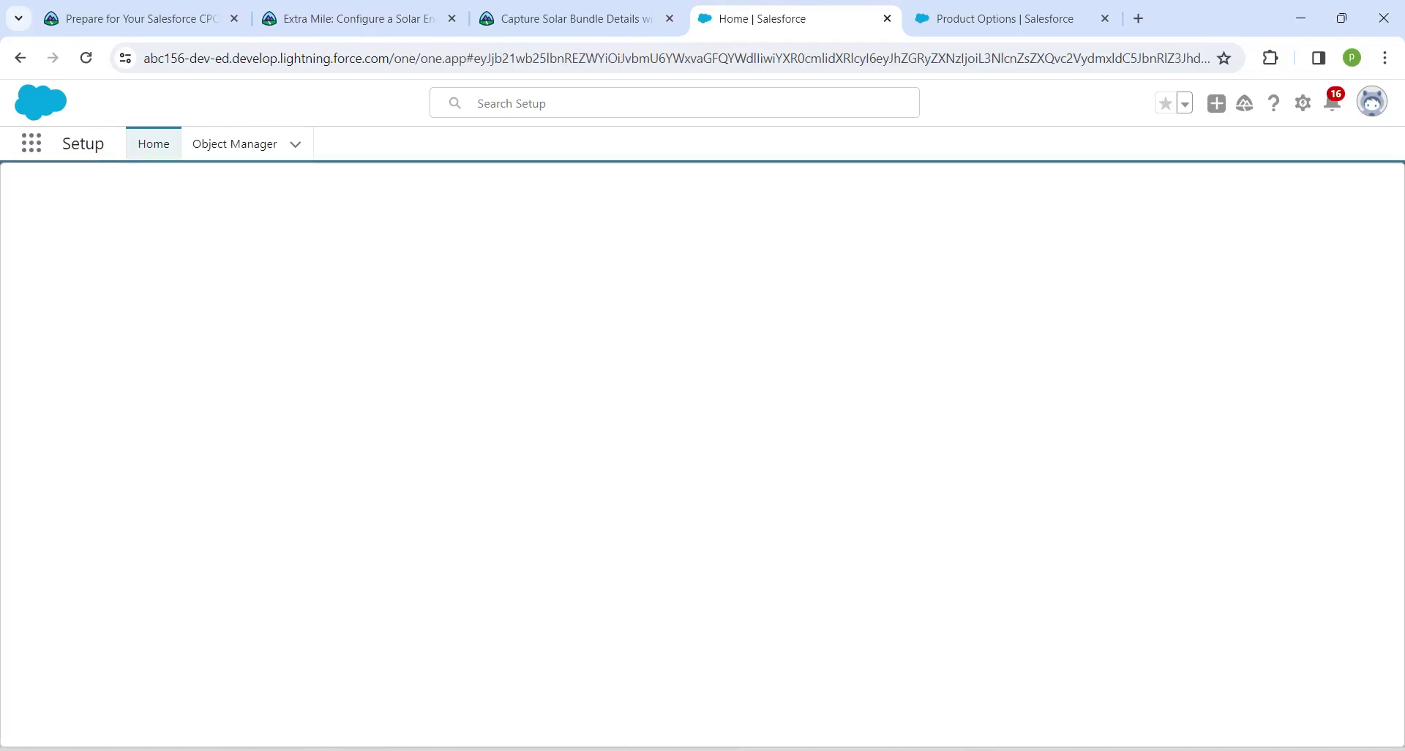
click(953, 278)
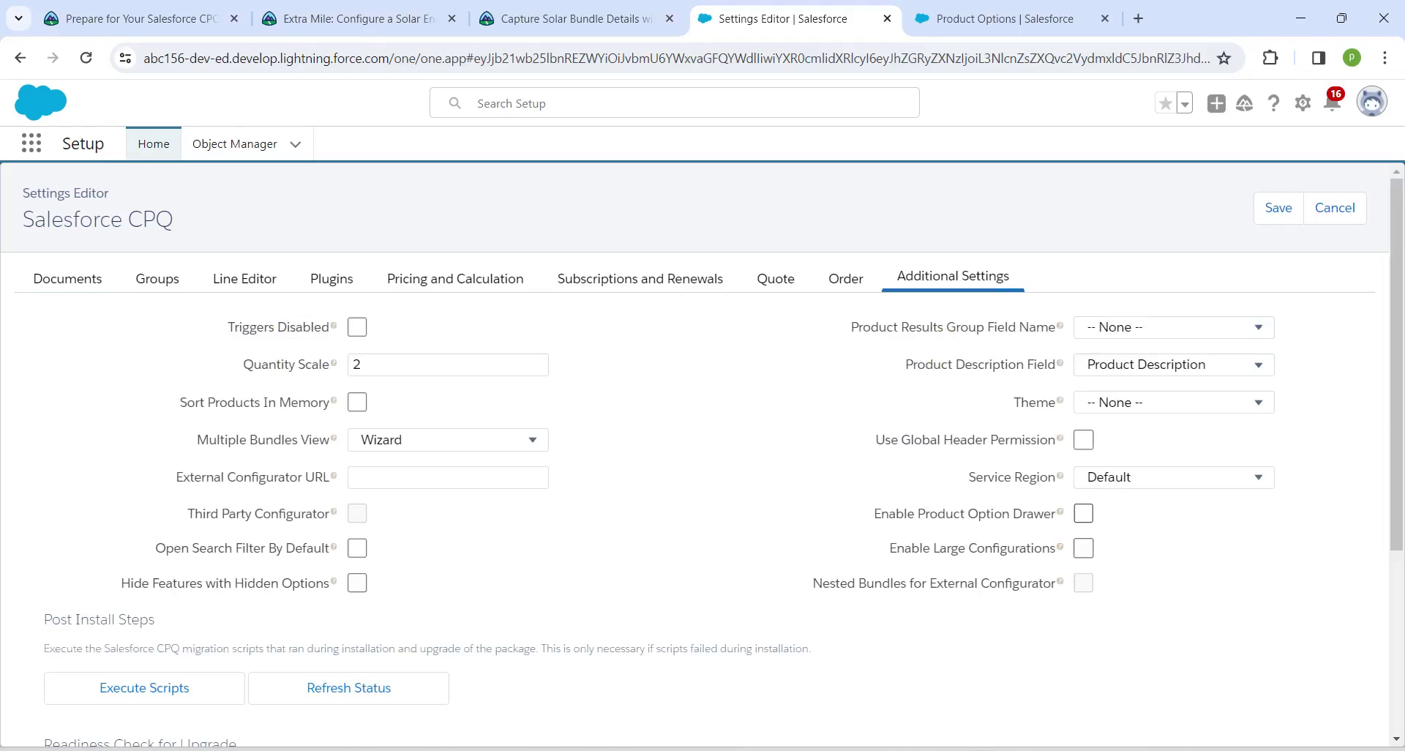
click(1084, 513)
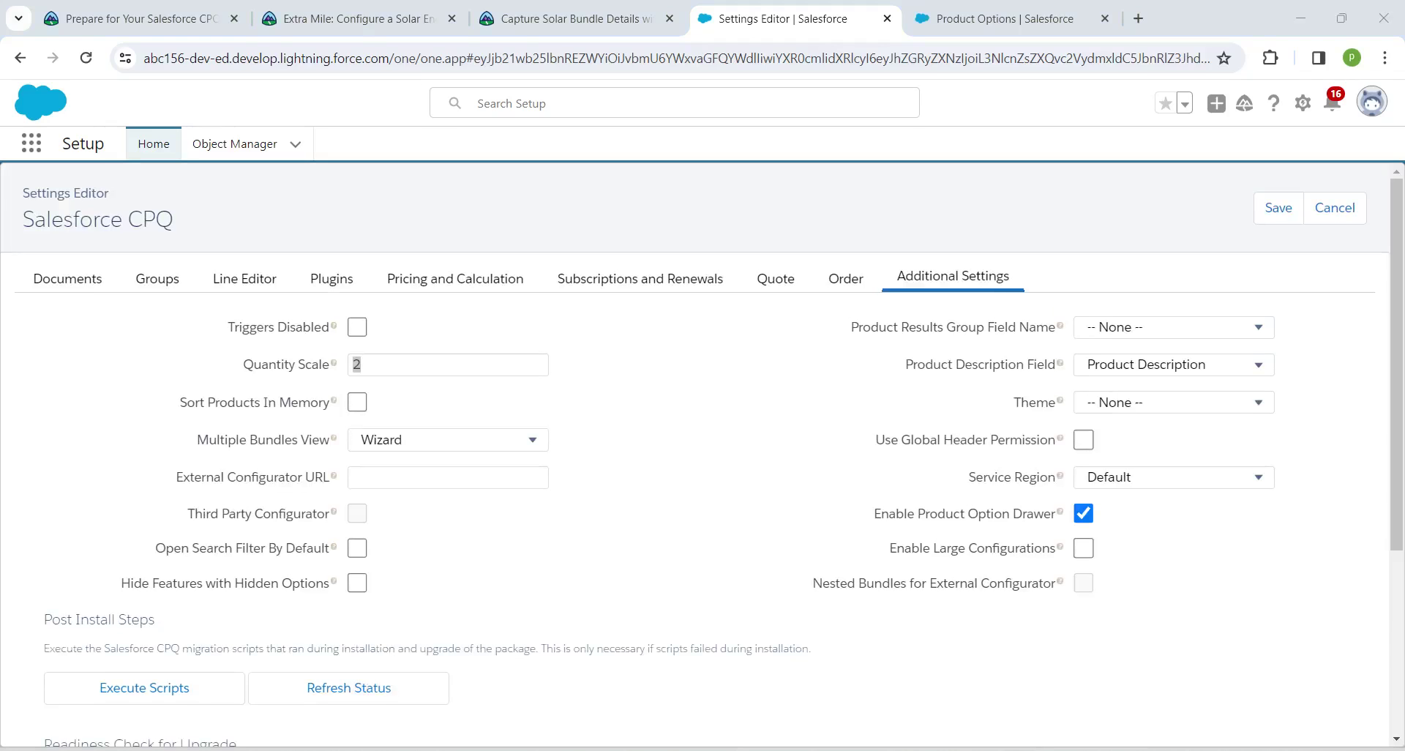
Find the Product Option object in the Object Manager by searching for "product" and open its fields and relationships
click(234, 143)
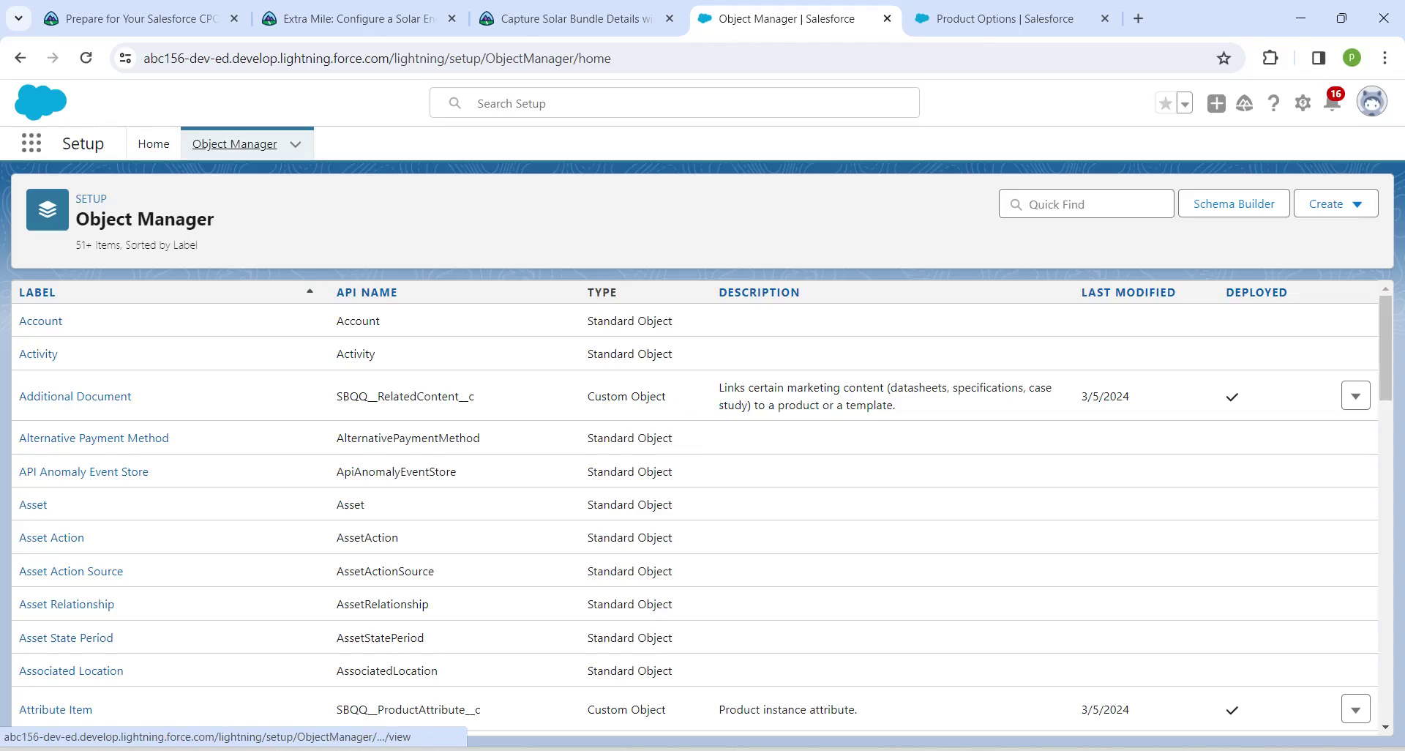
click(1086, 203)
text(pr)
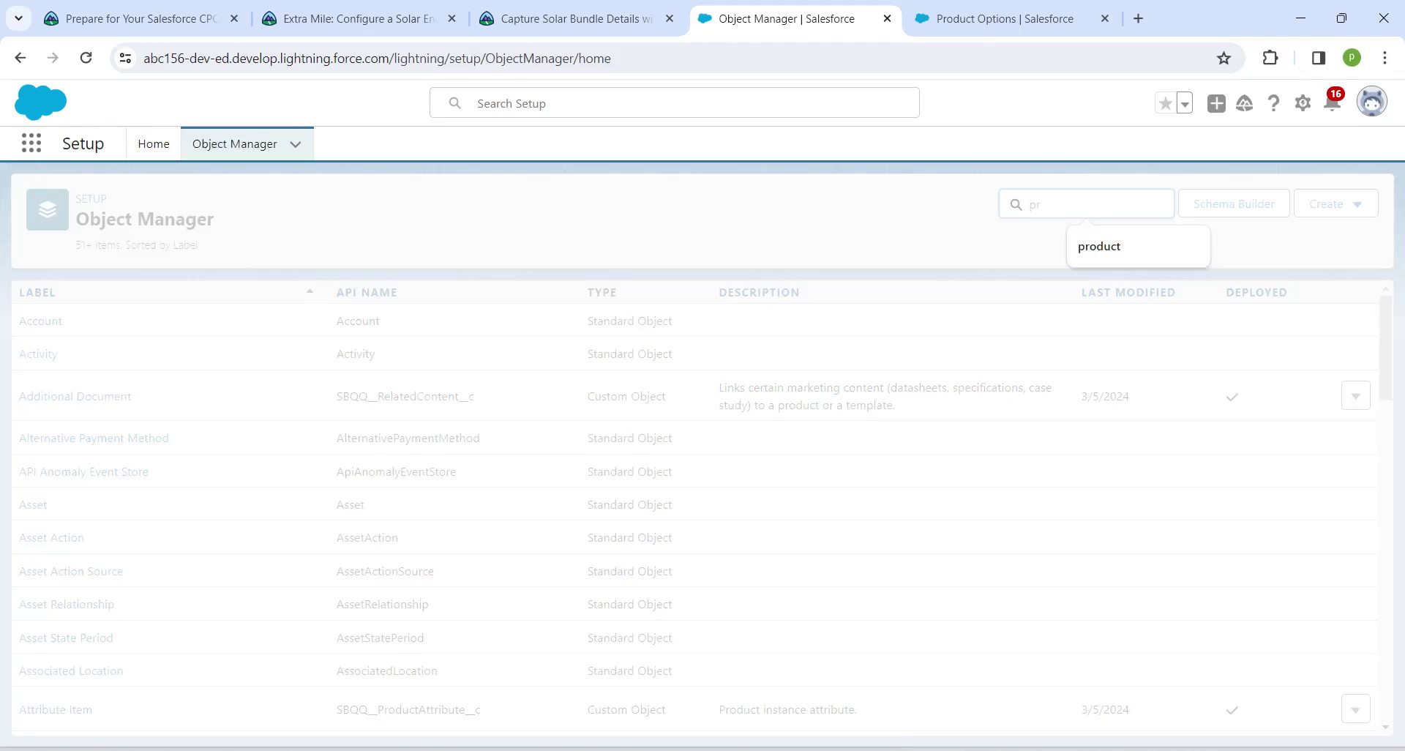
text(oduct)
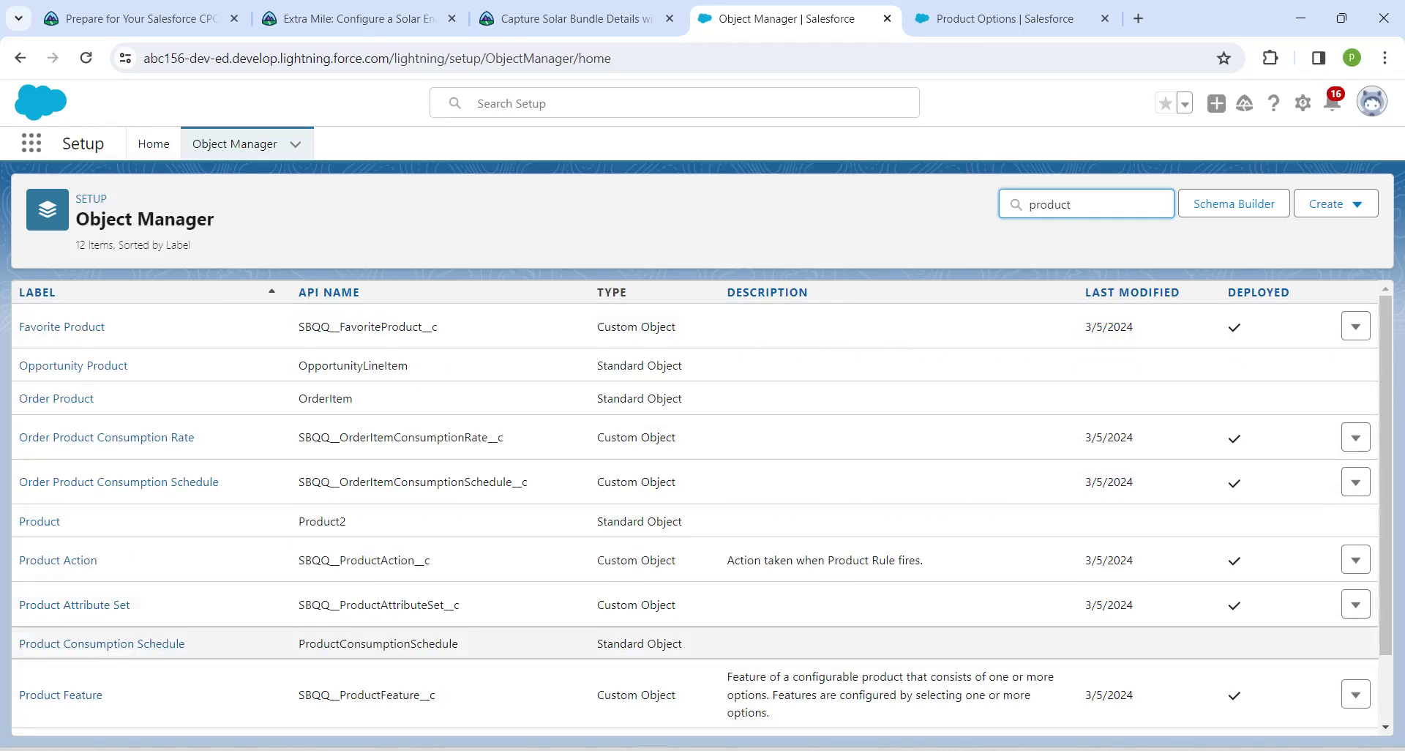
scroll(696, 505, down, 1)
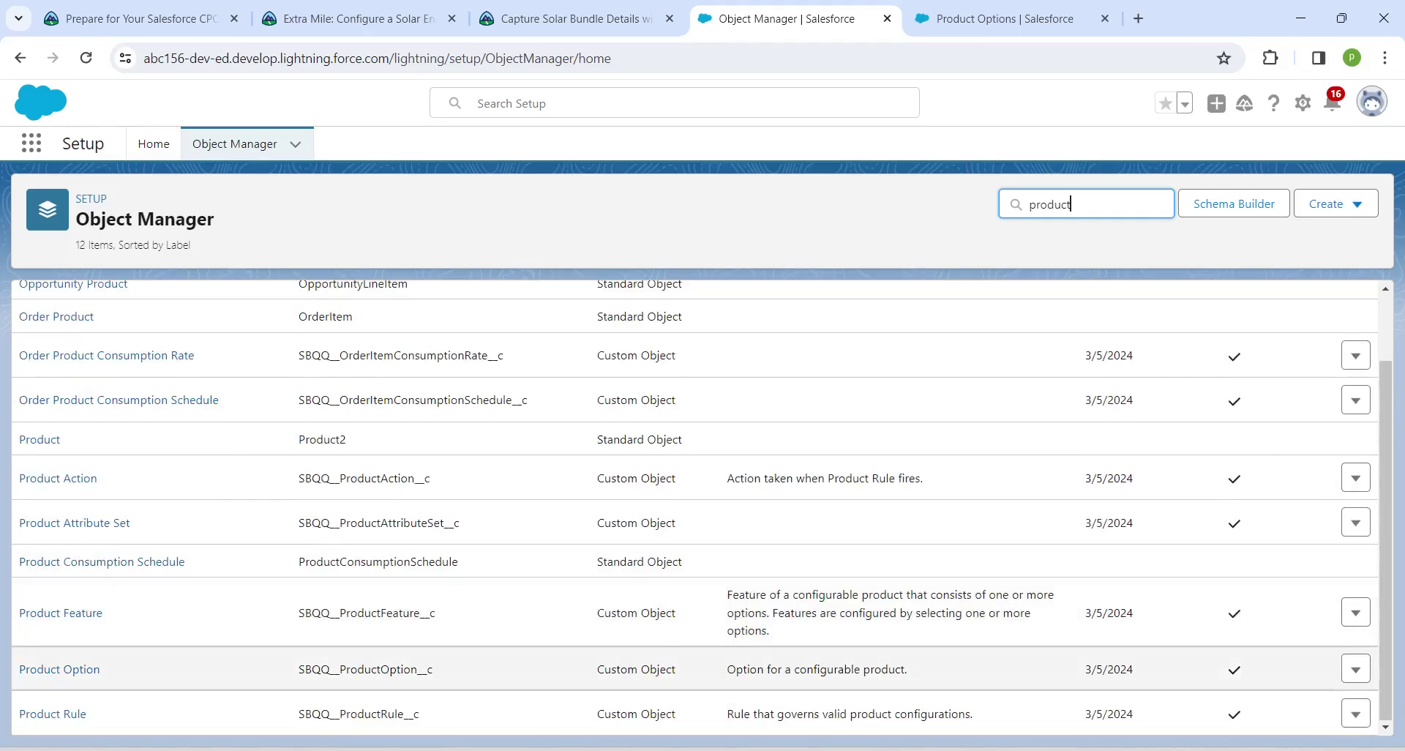
click(59, 669)
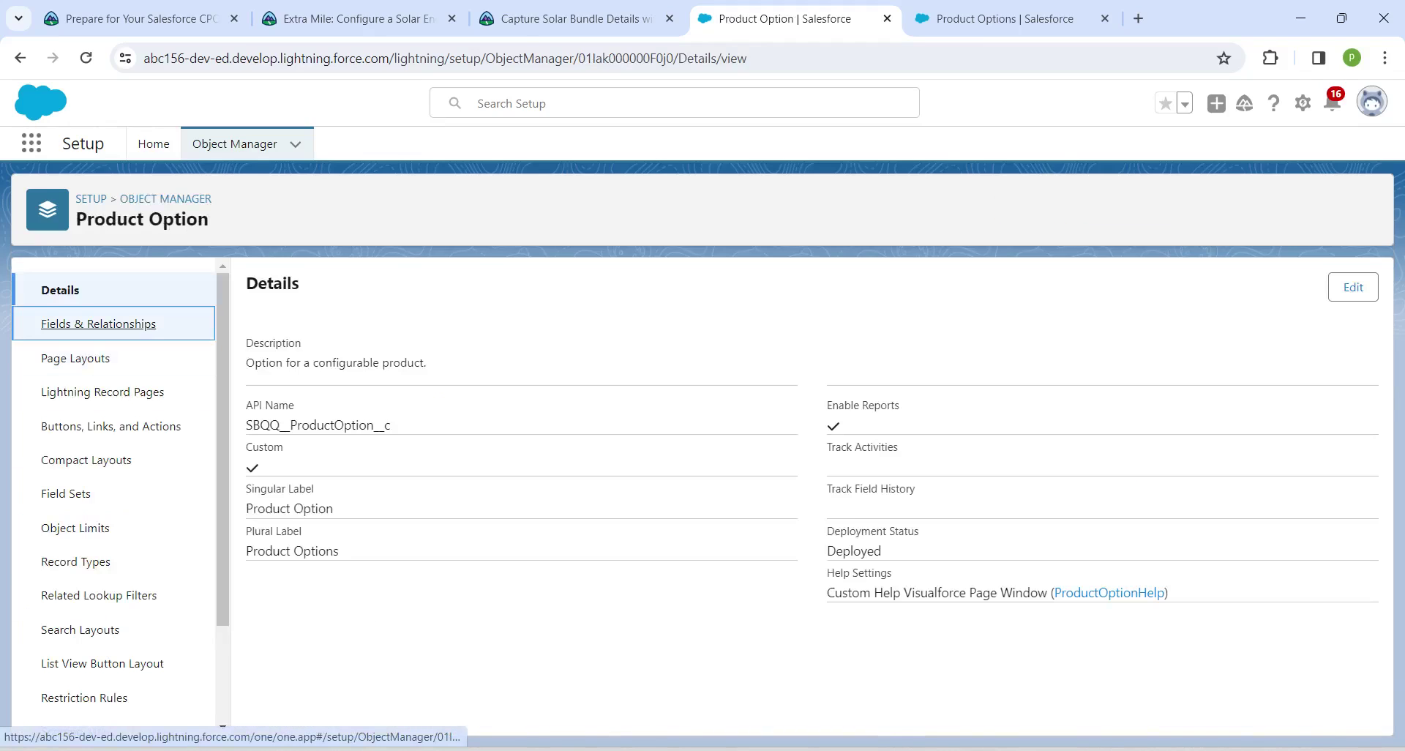
click(98, 323)
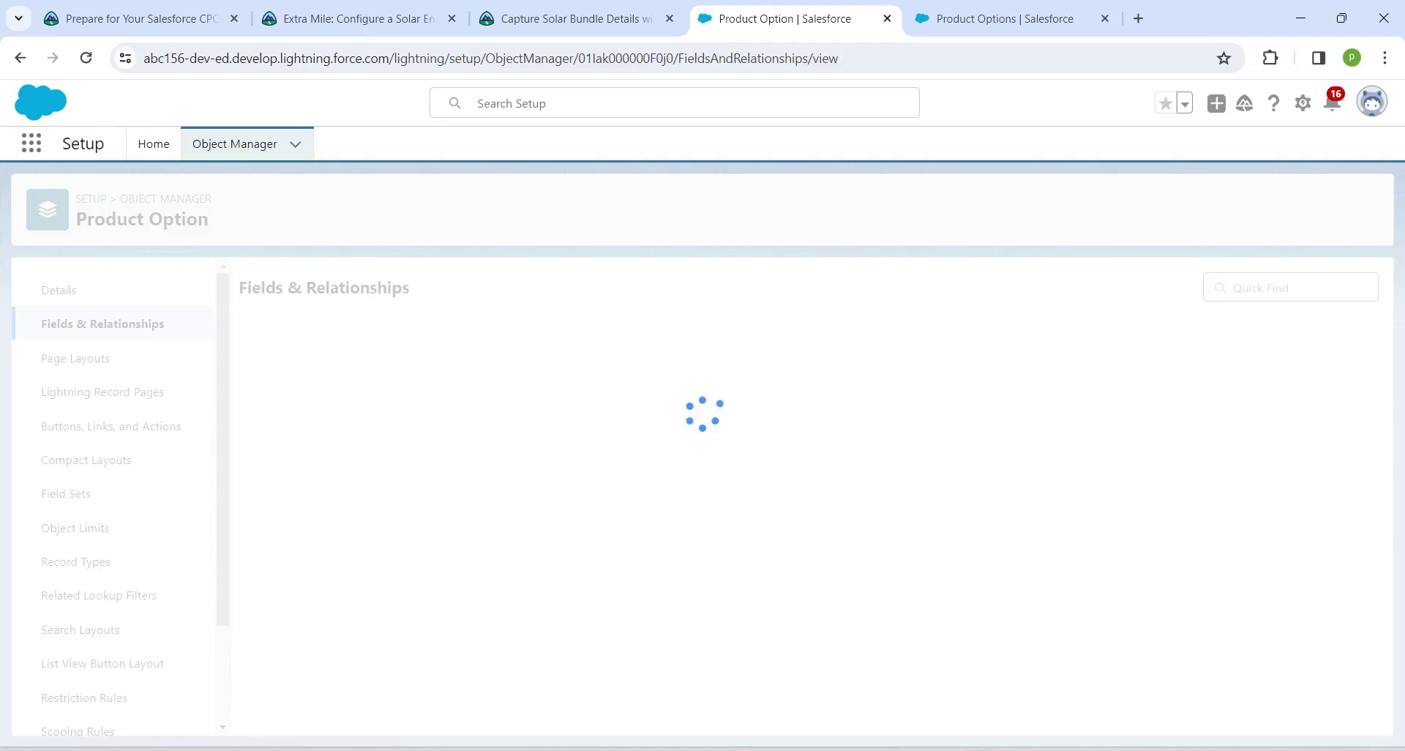
Search the Product Option fields for "syste", check the System field's API name, and return to the field list
click(867, 288)
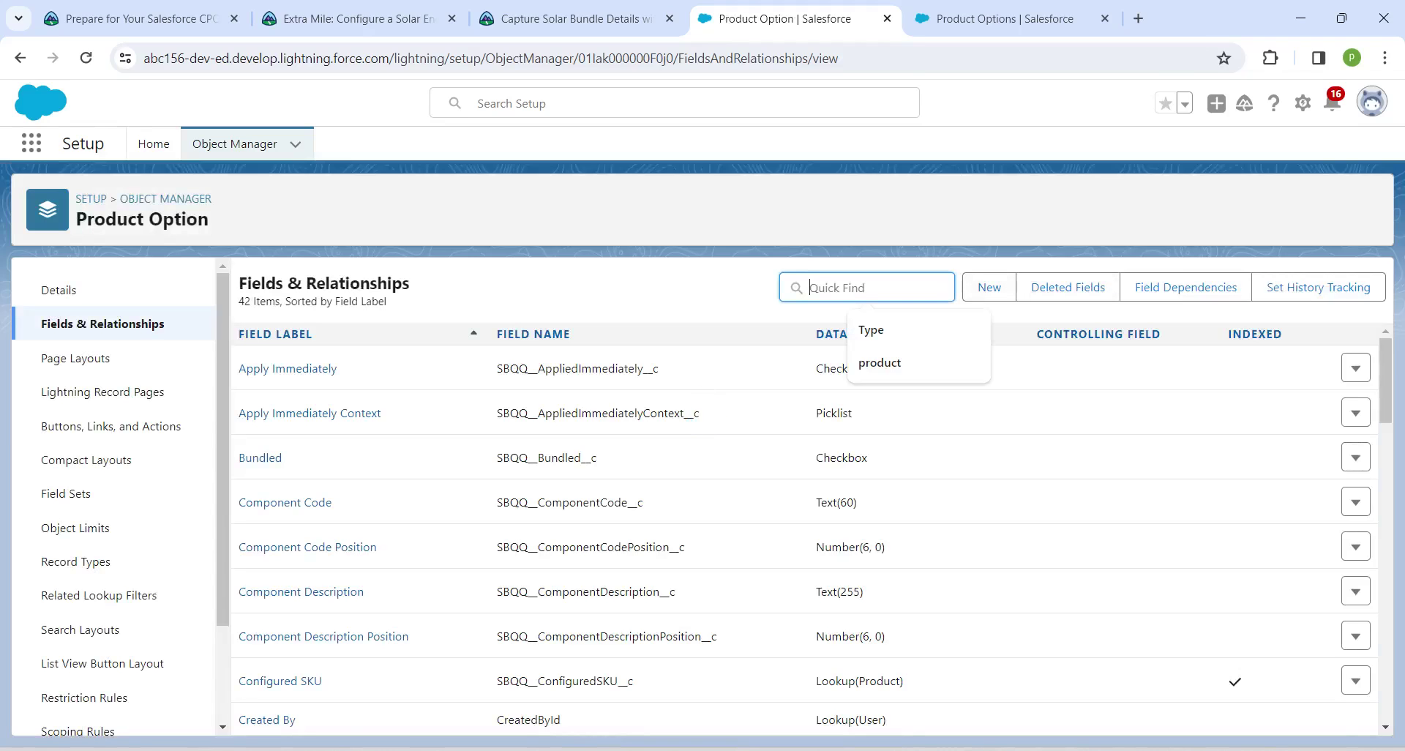
text(syste)
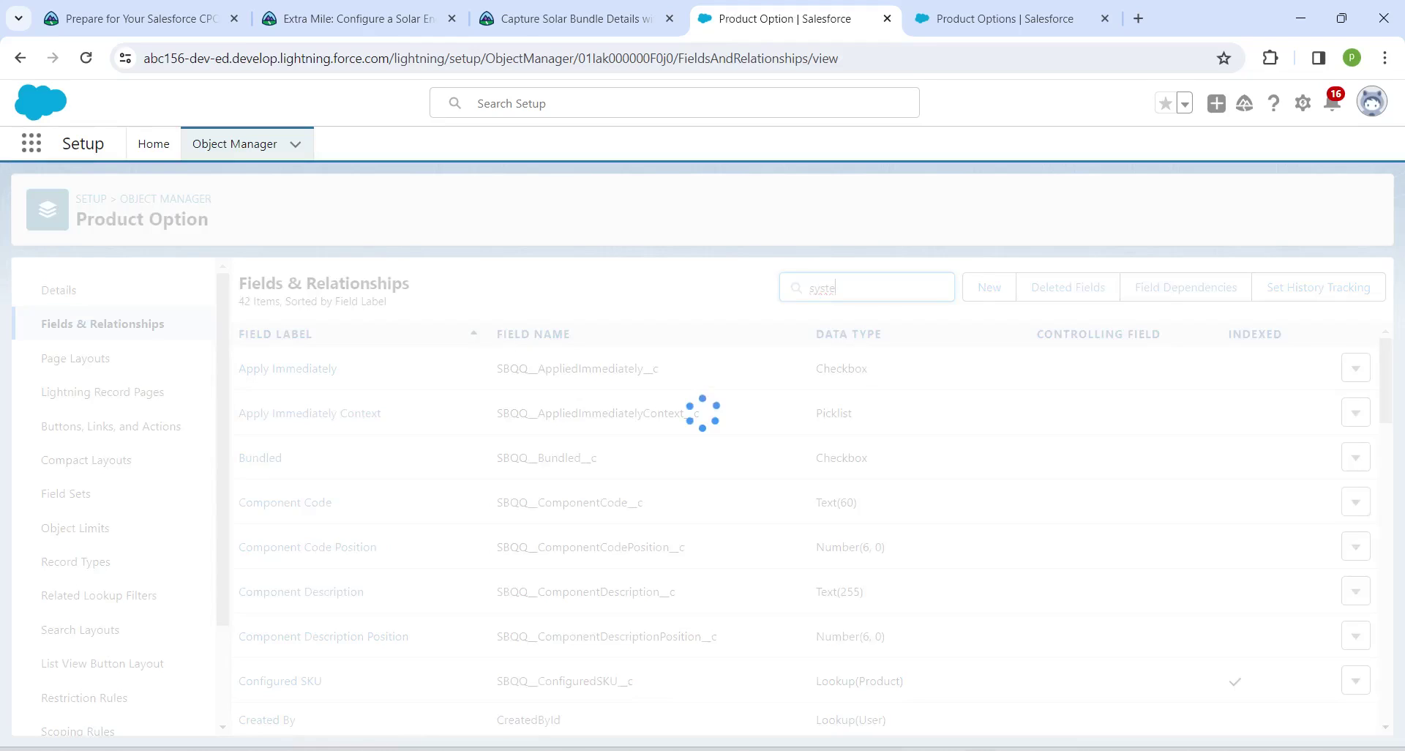
click(253, 365)
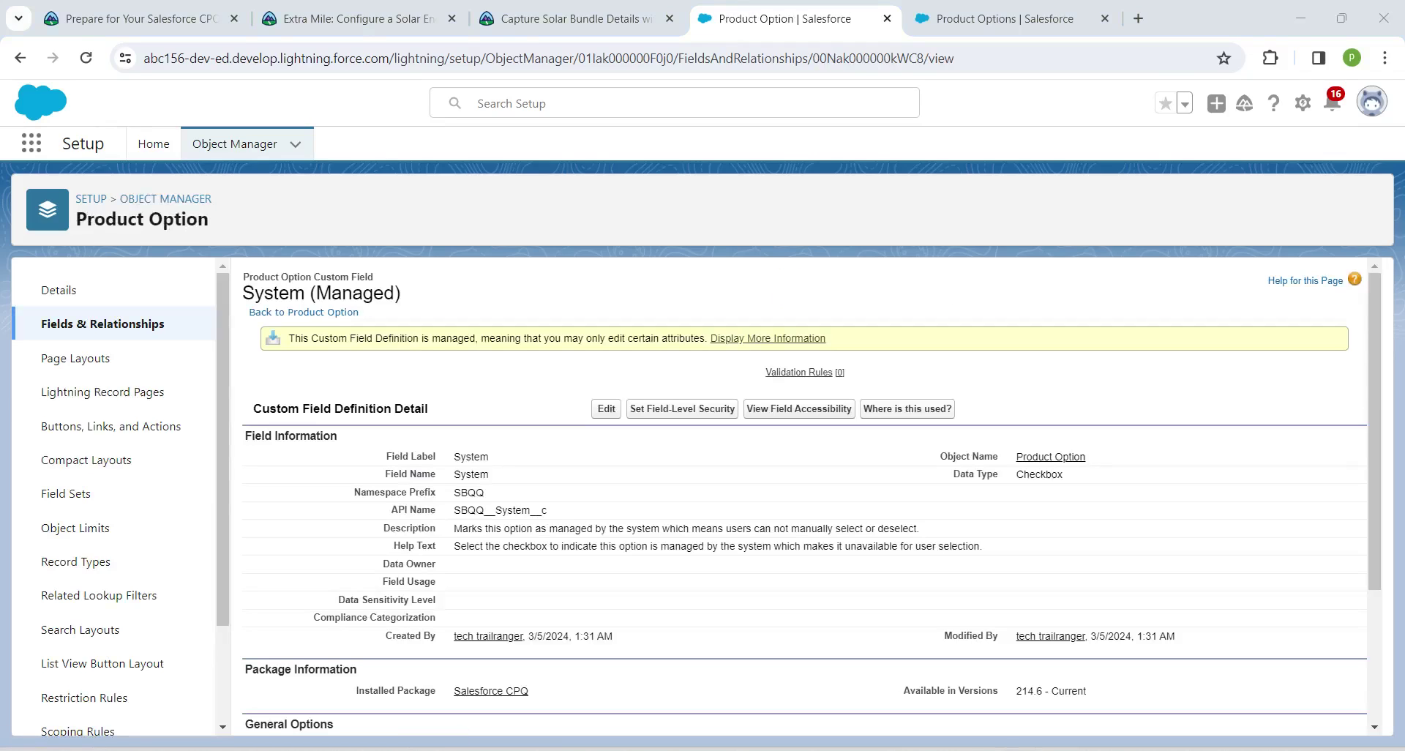
drag(547, 510, 452, 510)
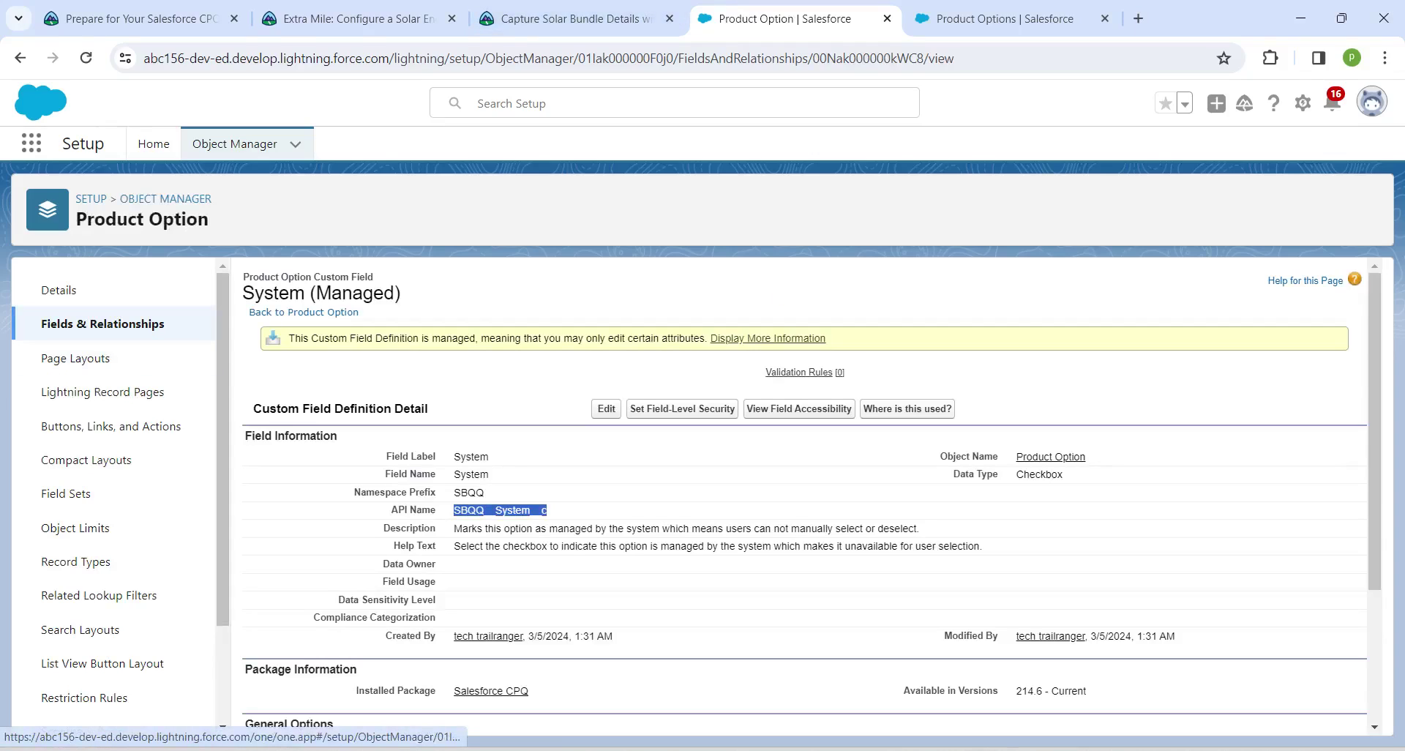
click(103, 324)
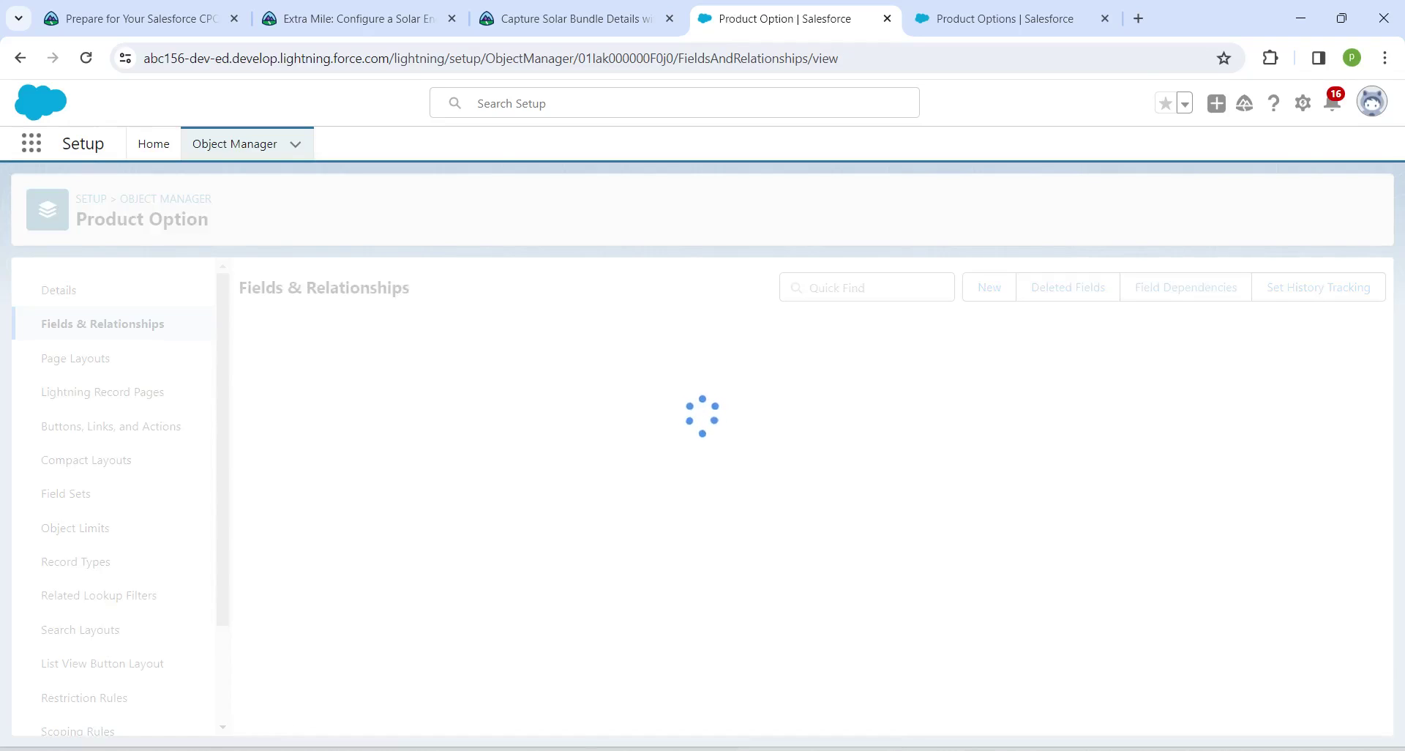
Start a new Picklist custom field on Product Option, with its values entered manually instead of from a global value set
click(989, 287)
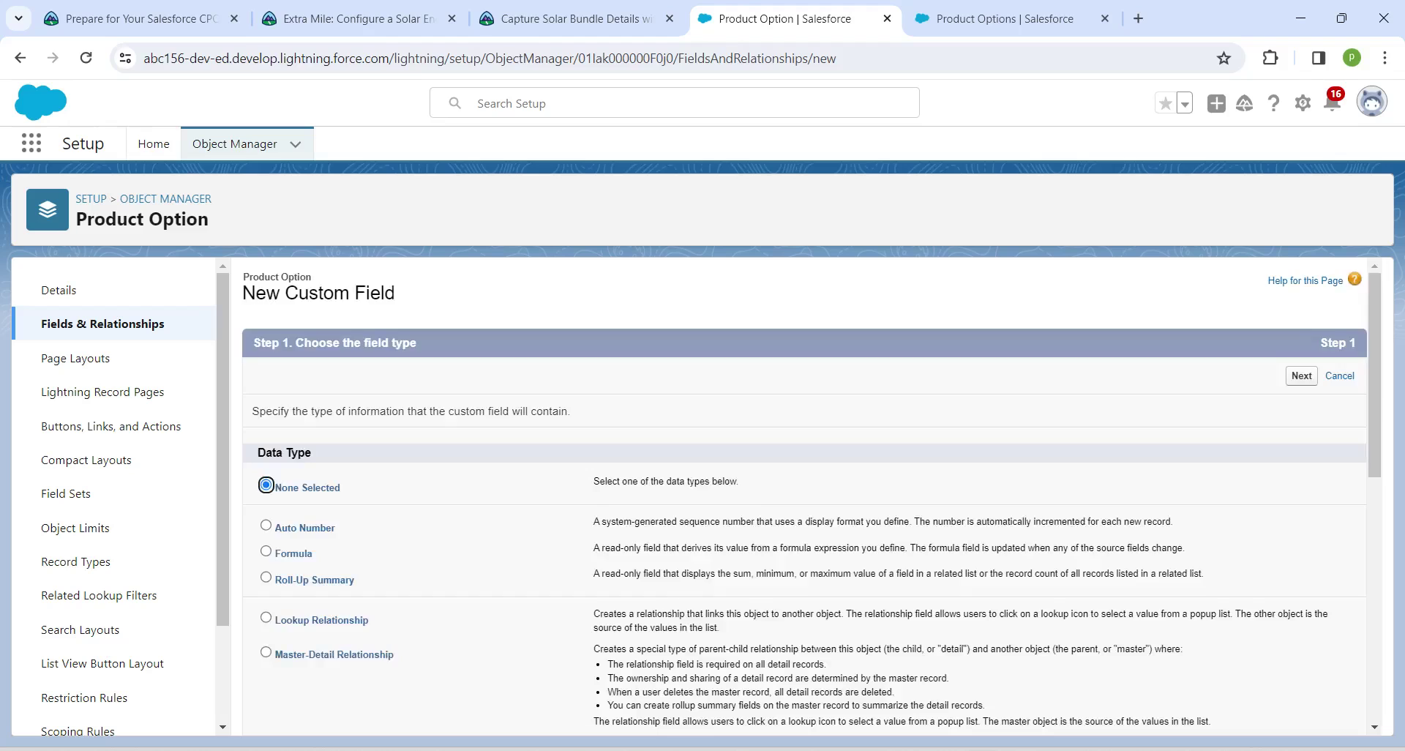
scroll(805, 498, down, 5)
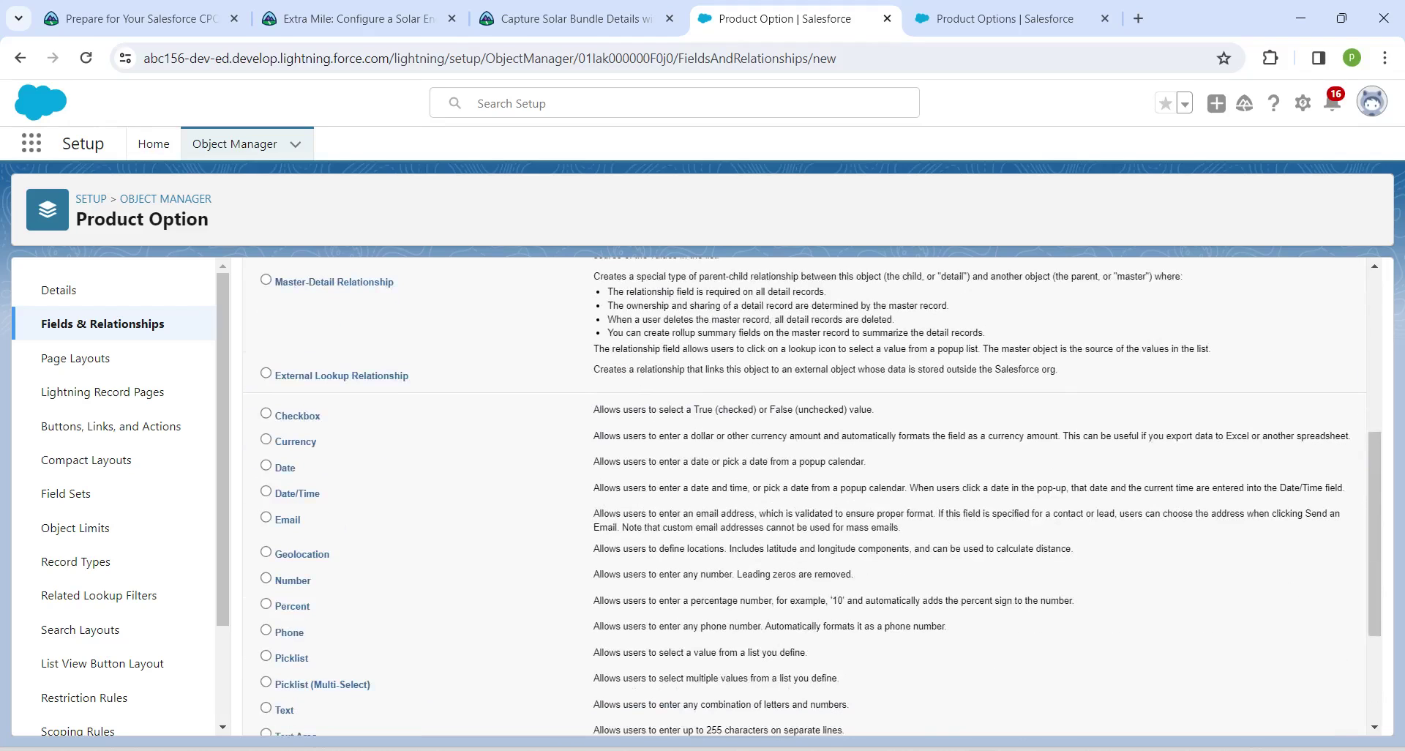
click(266, 656)
scroll(805, 498, down, 3)
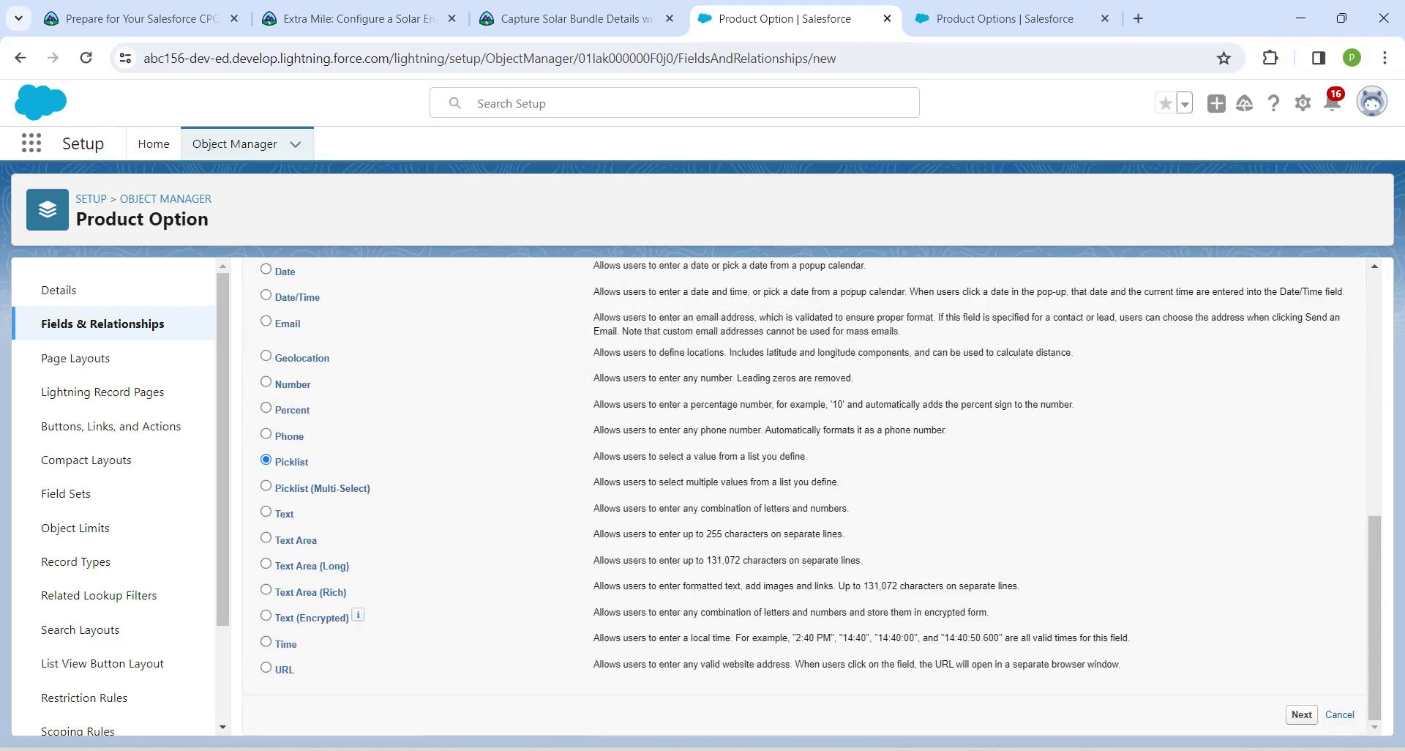
click(1301, 714)
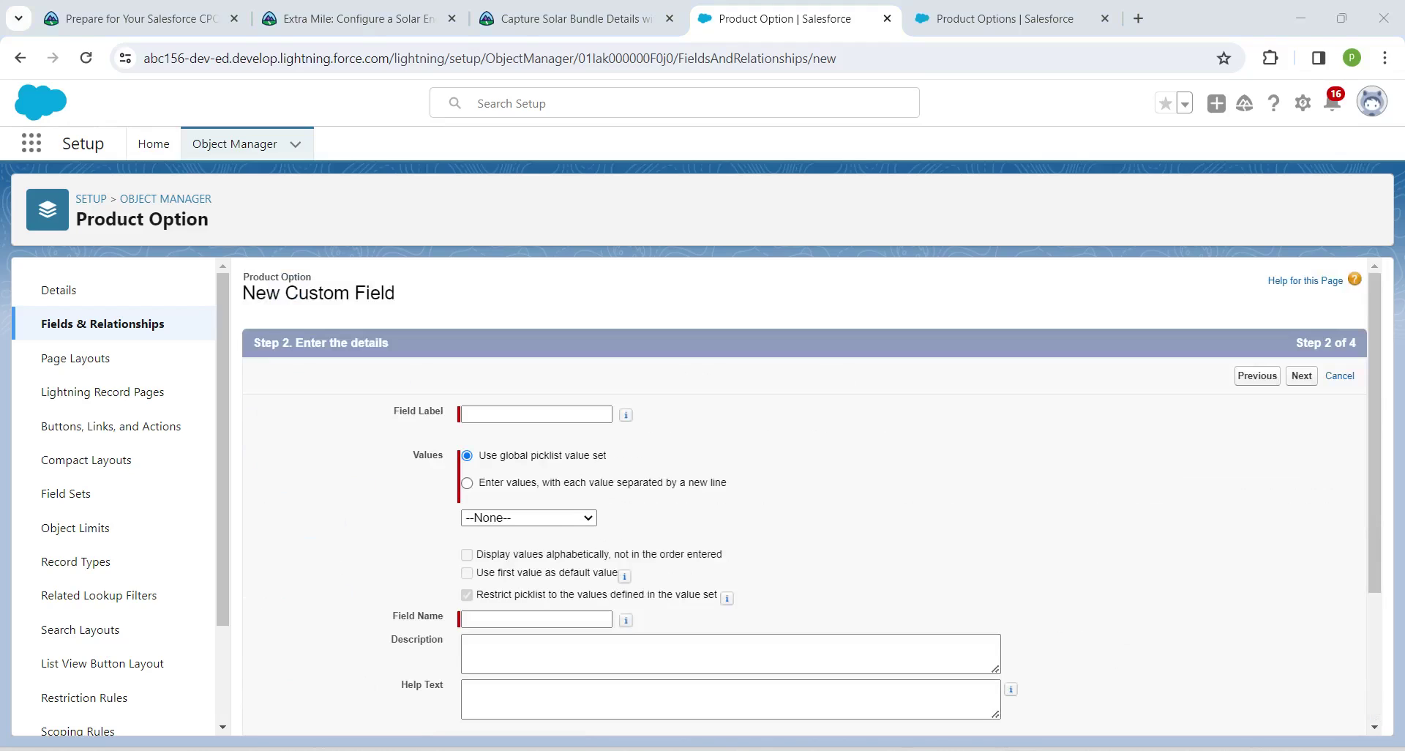
click(467, 482)
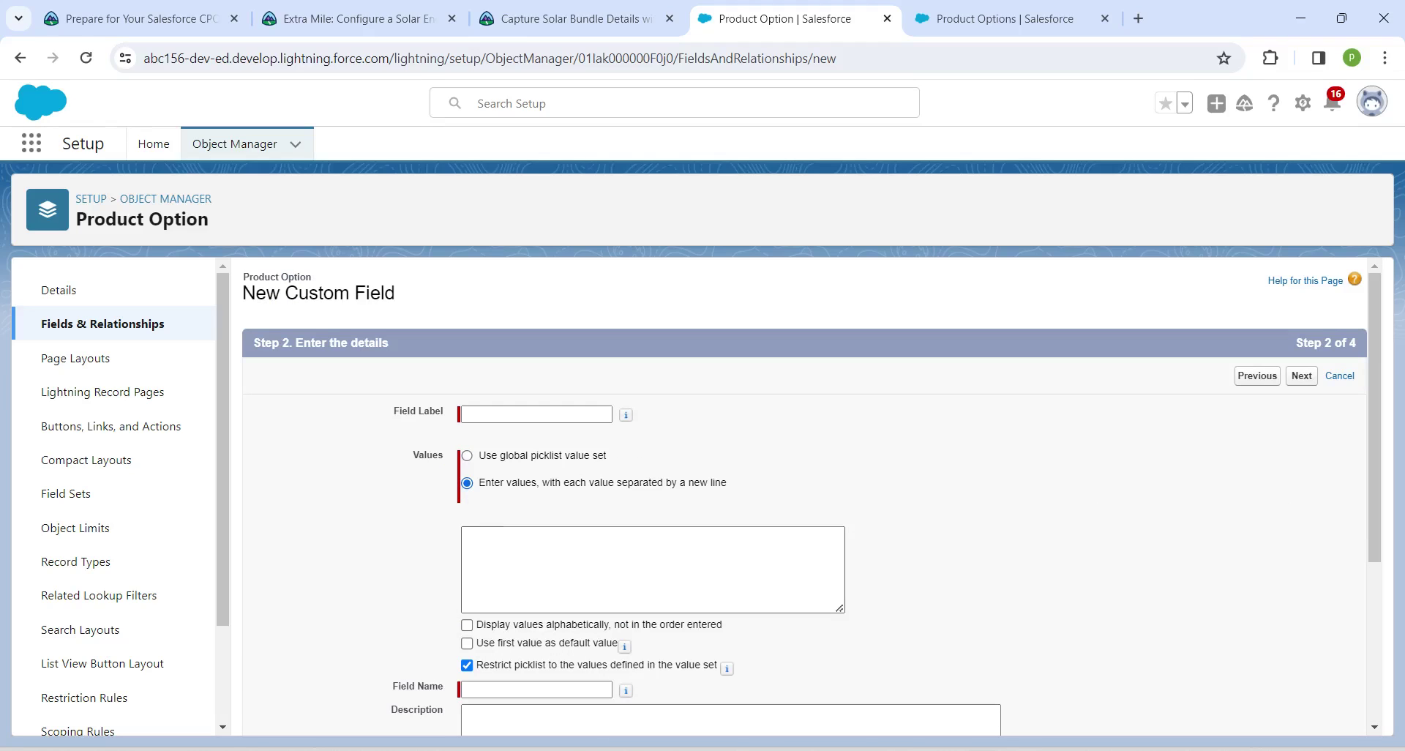
Consult the Trailhead requirements and enter 120V and 240V as the picklist values, each on its own line
click(628, 21)
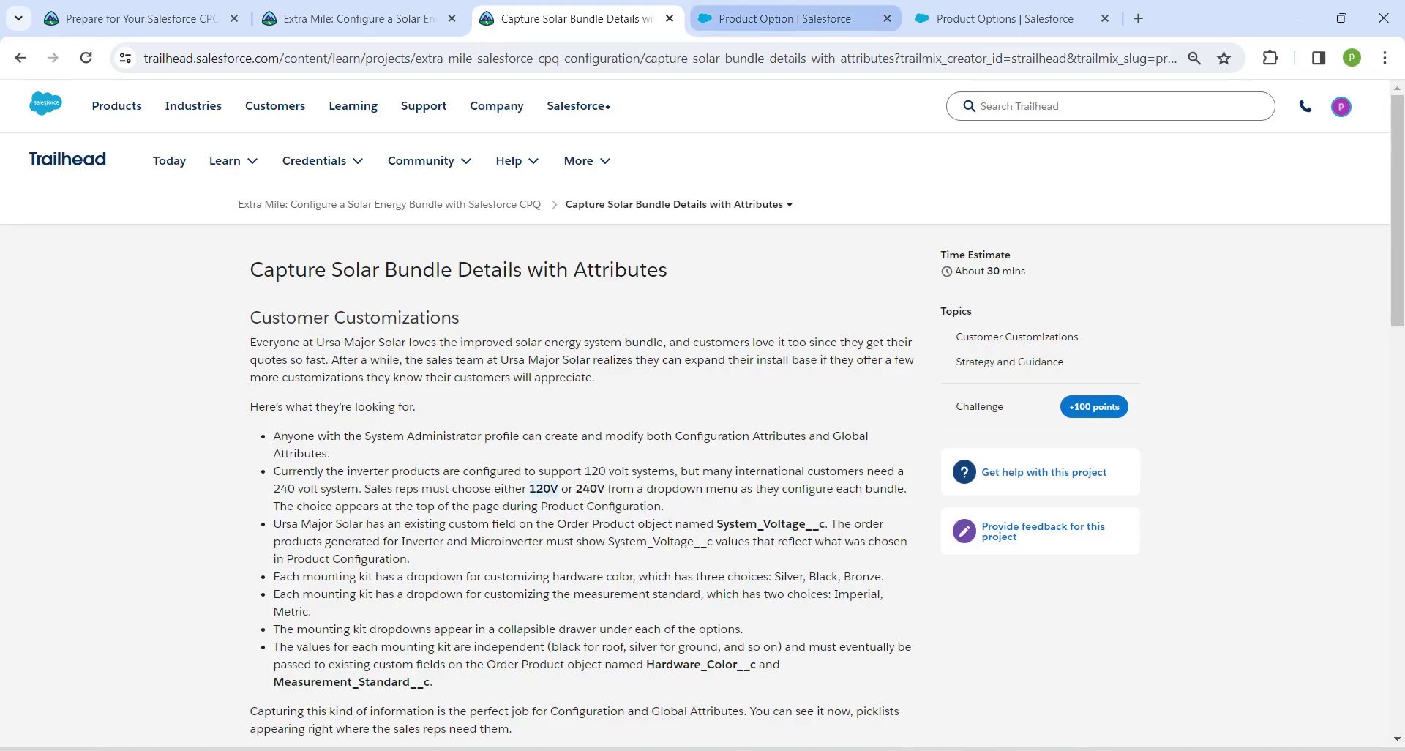
click(1004, 19)
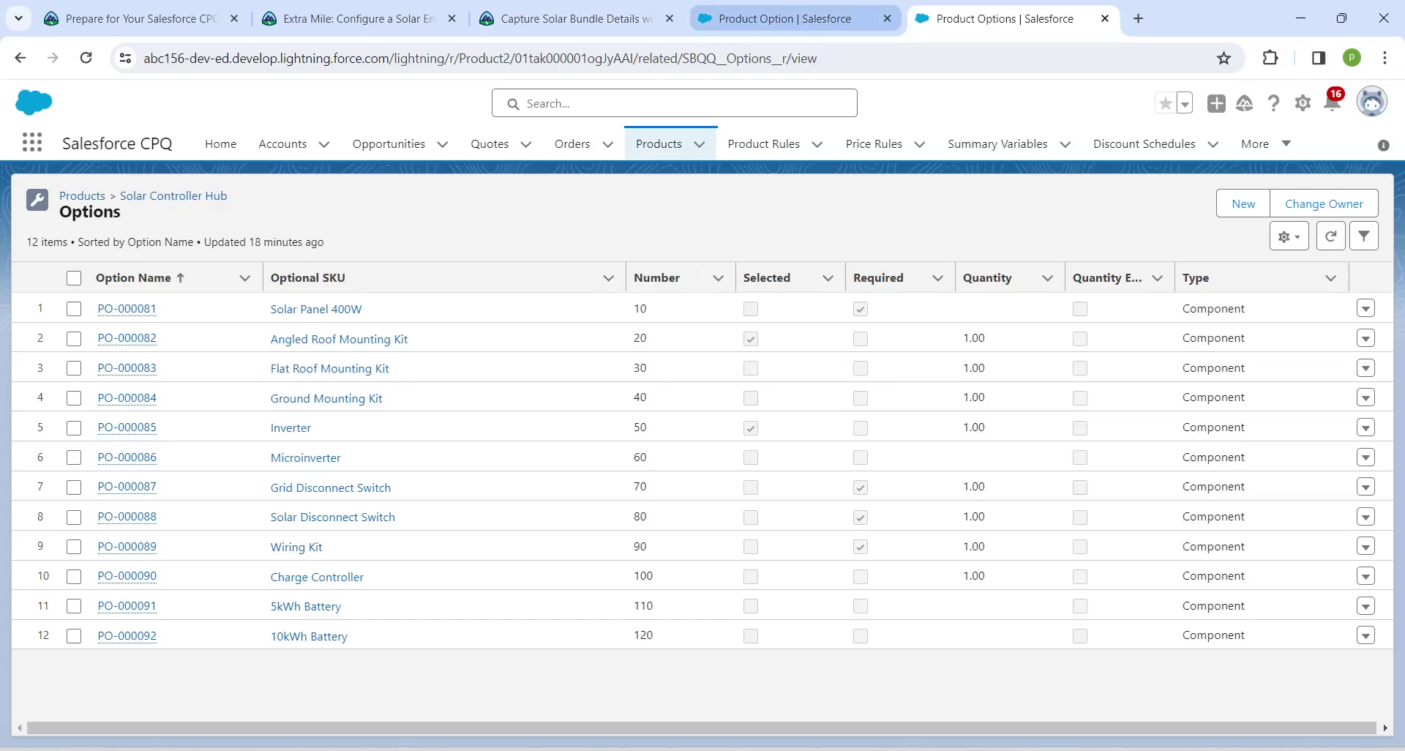
key(ctrl+Page_Up)
text(120V)
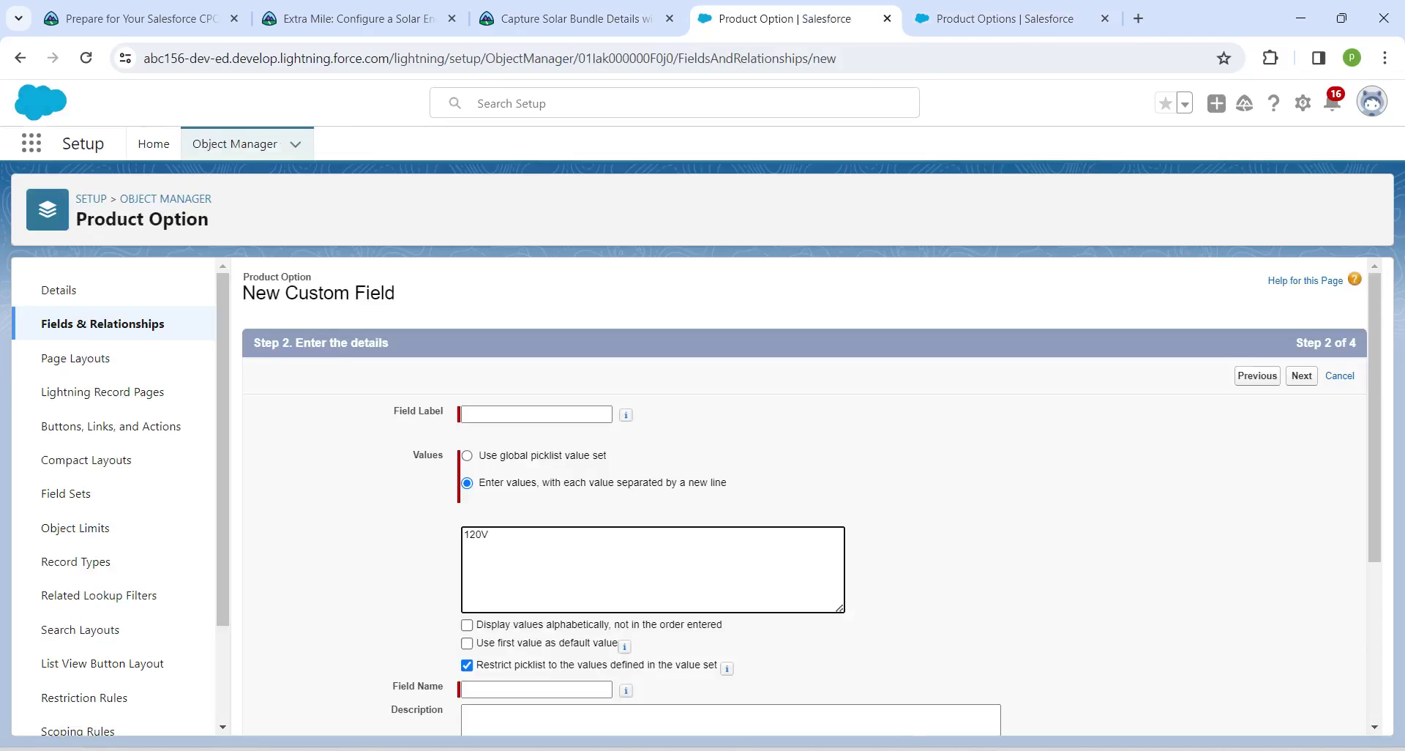
key(Return)
text(240V)
Label the picklist System Voltage with field name System_Voltage, and keep the default field-level security
click(536, 414)
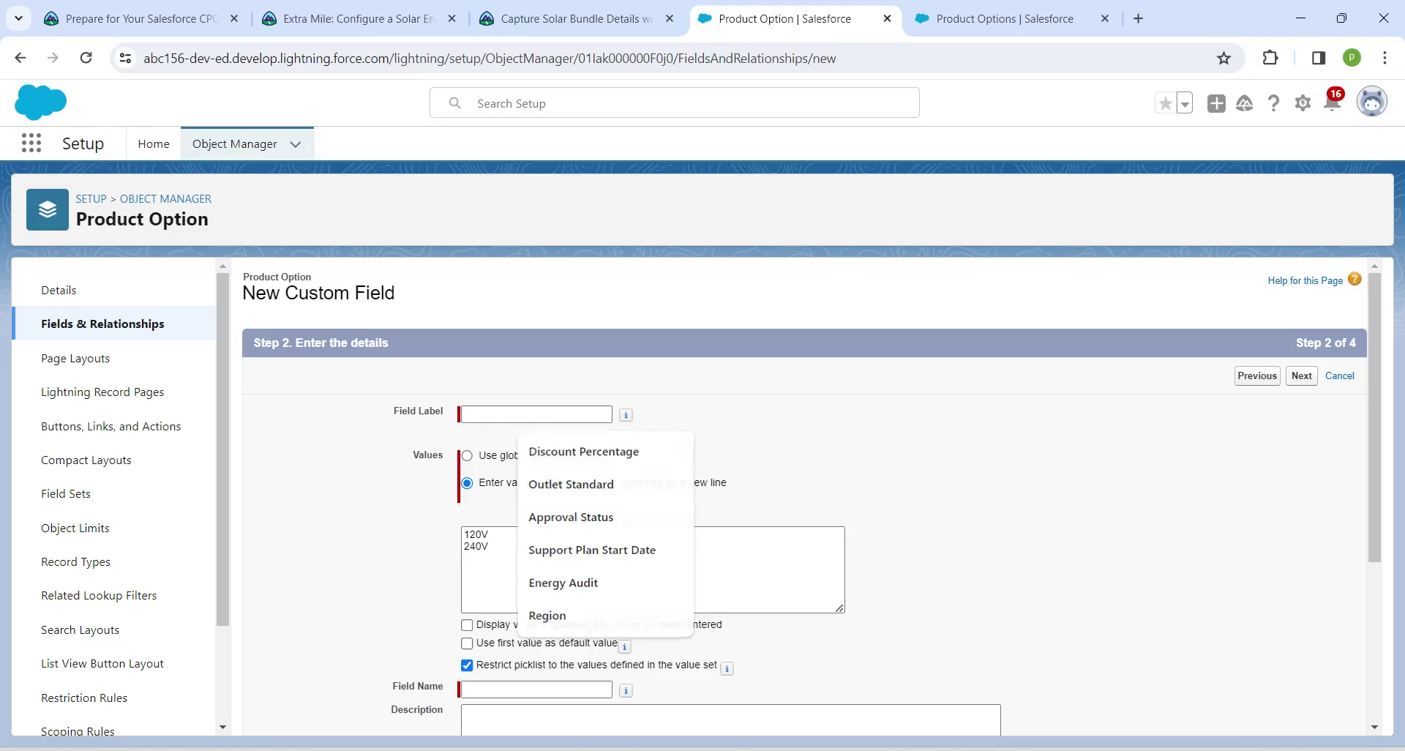
key(Escape)
text(System Voltage)
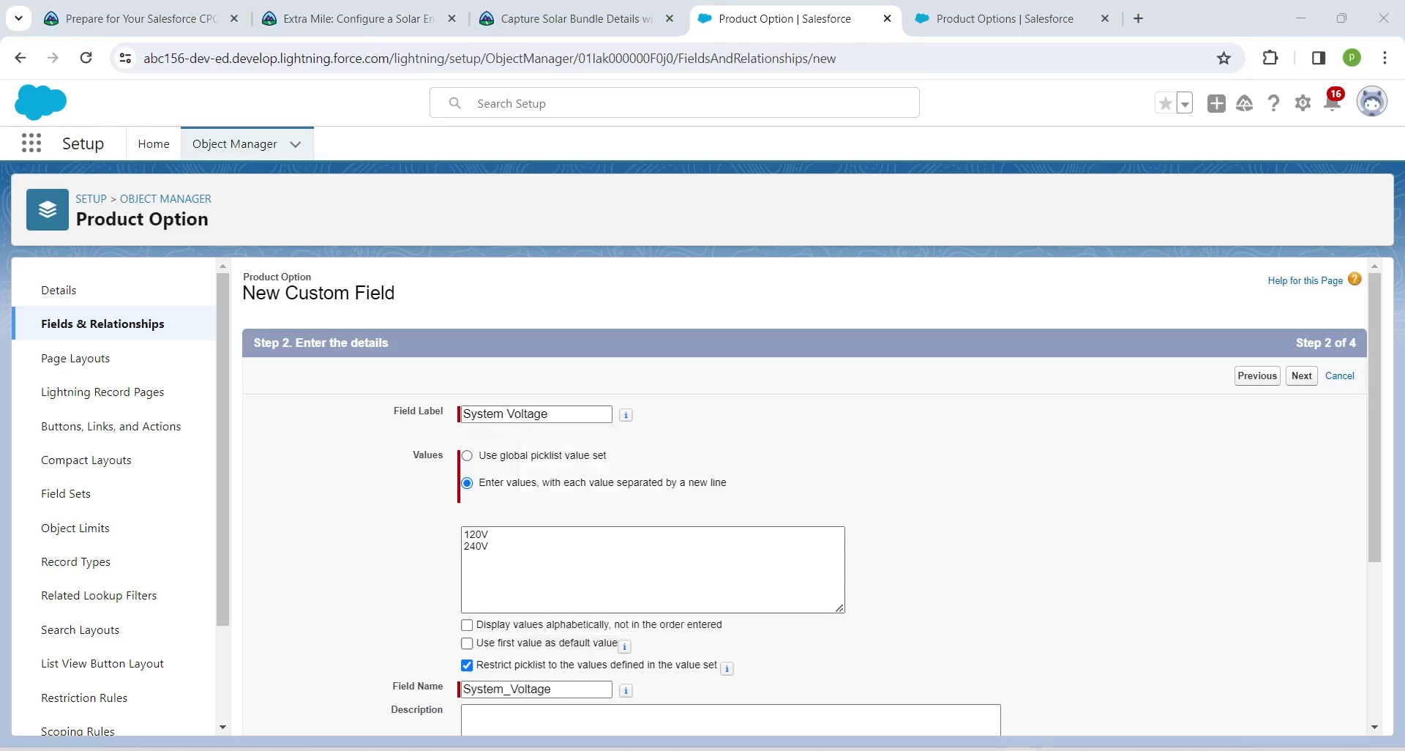
key(ctrl+a)
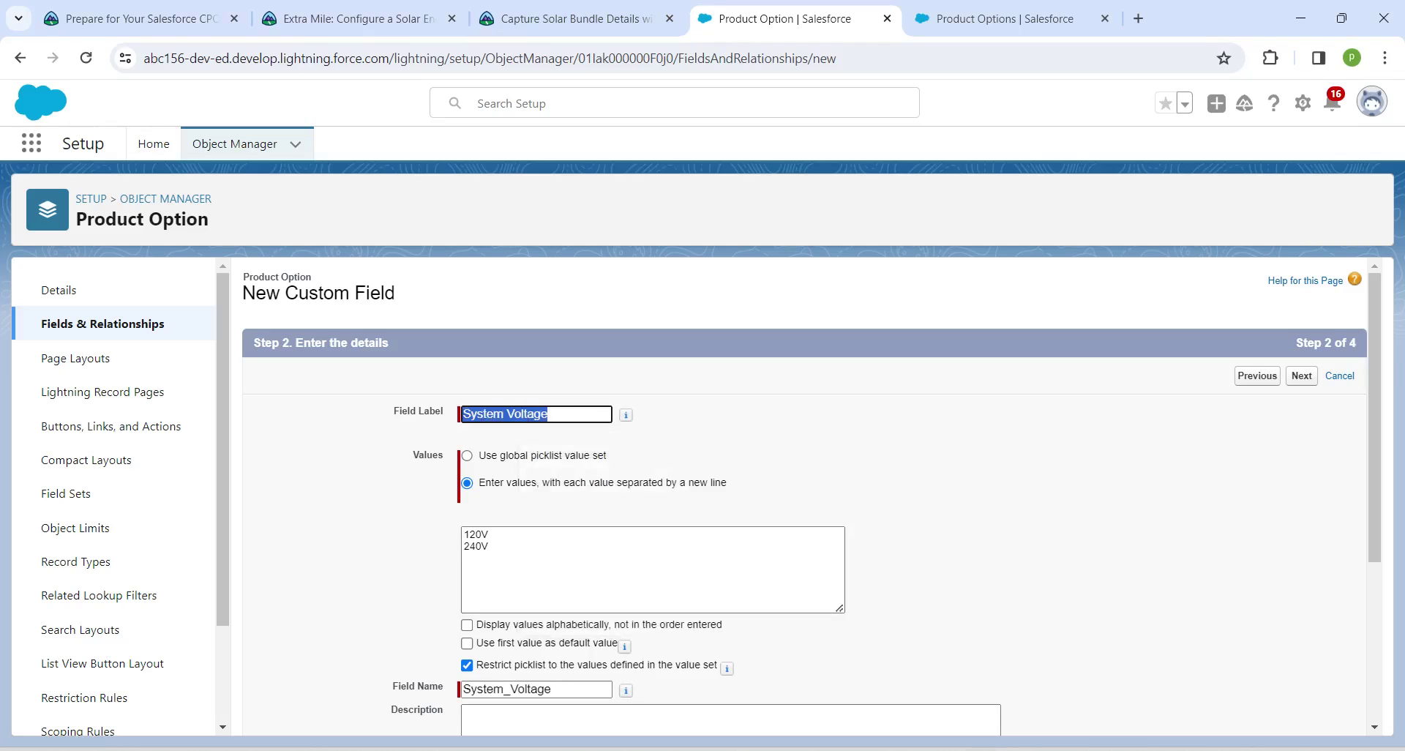
key(Tab)
double_click(506, 689)
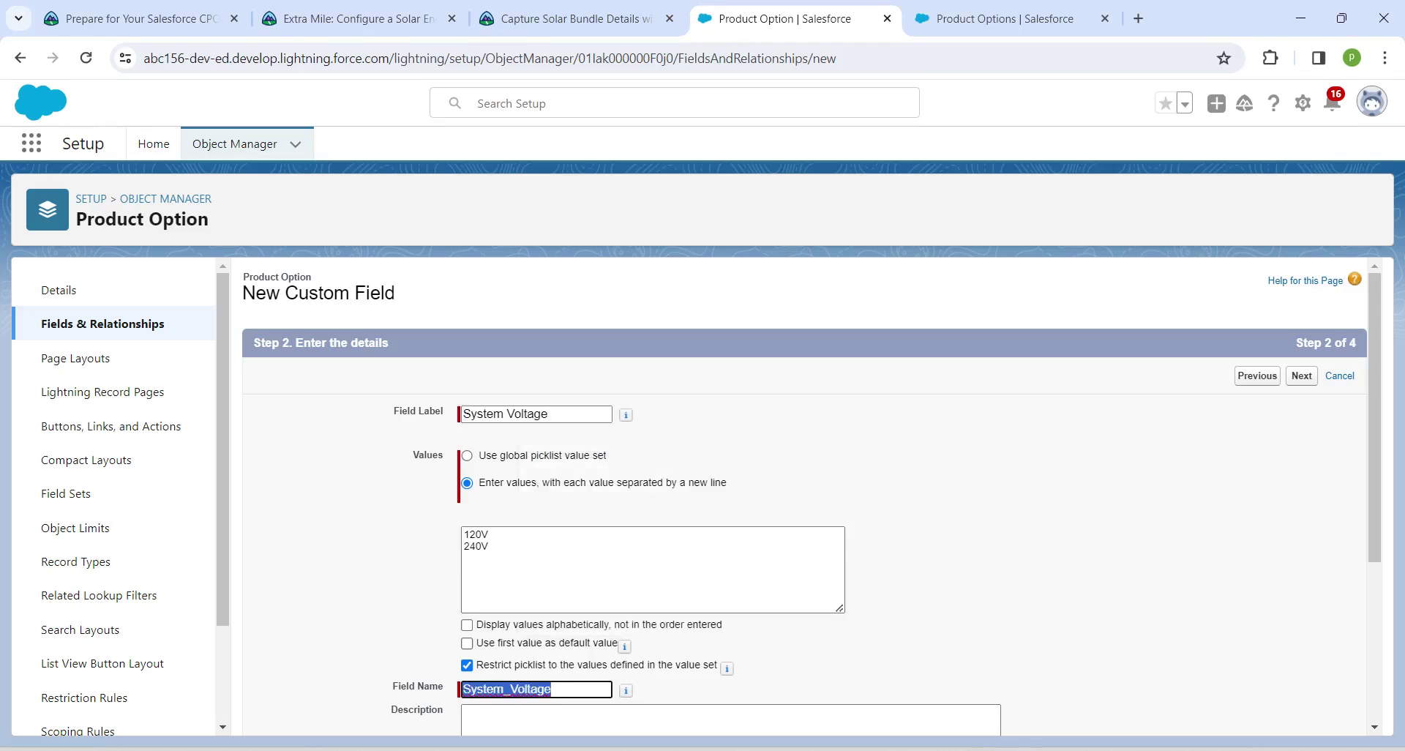
key(Tab)
key(Tab)
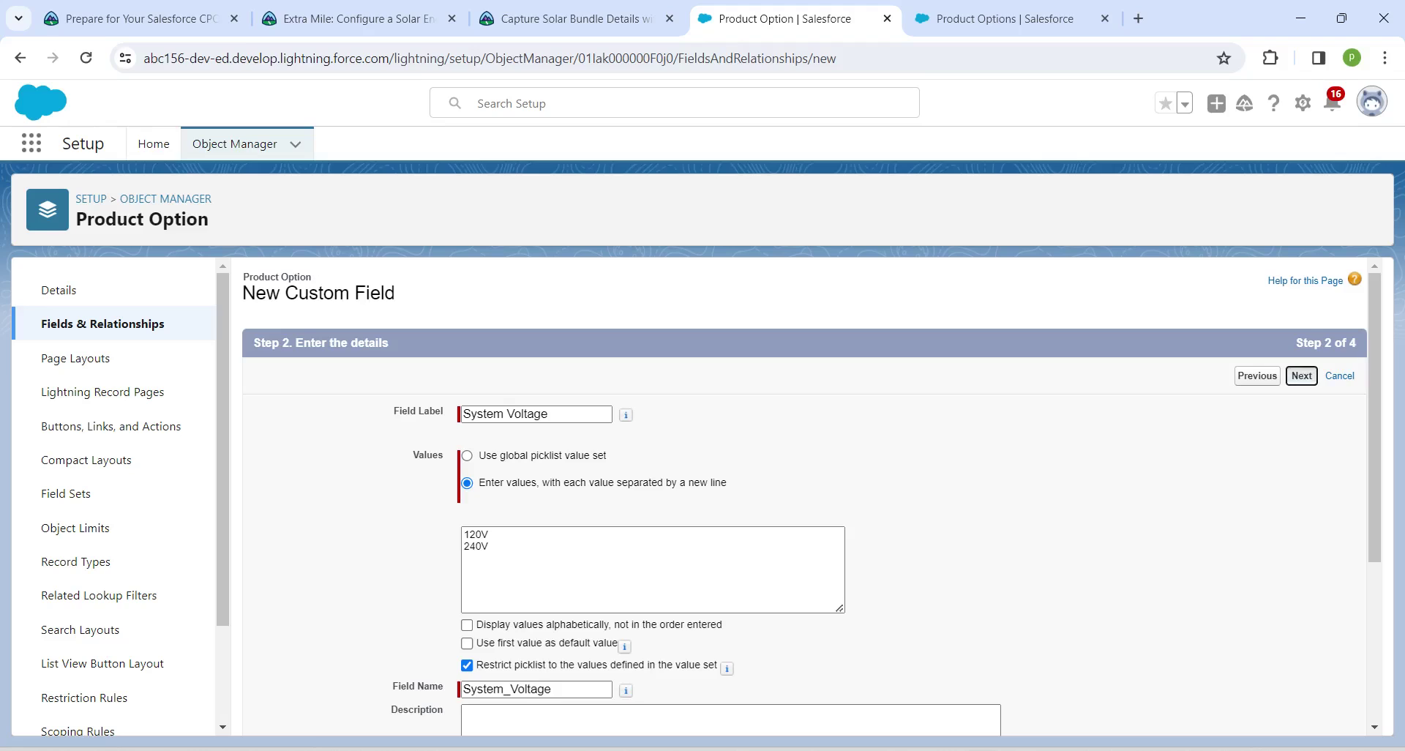
key(Return)
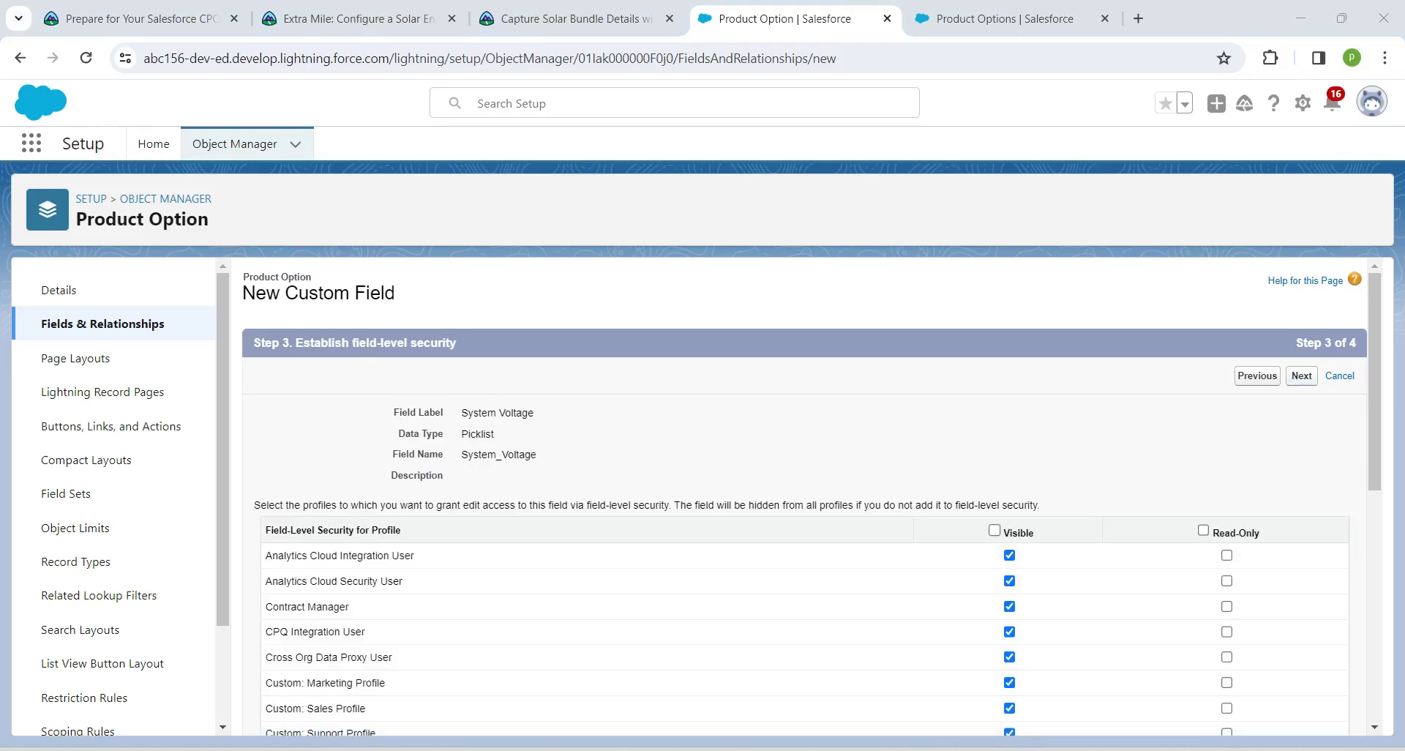
click(1301, 376)
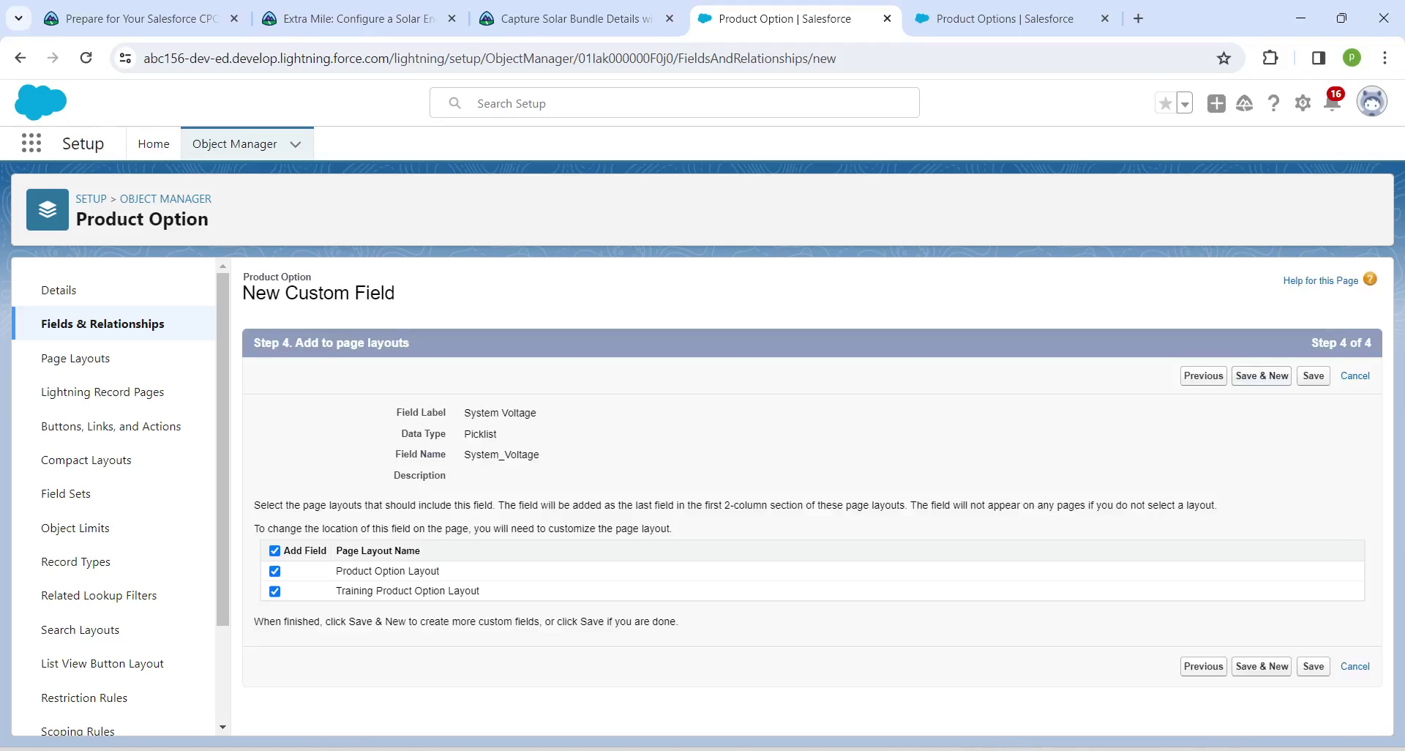
Switch to the Trailhead instructions and copy the hardware color choices "Silver, Black, Bronze"
click(575, 18)
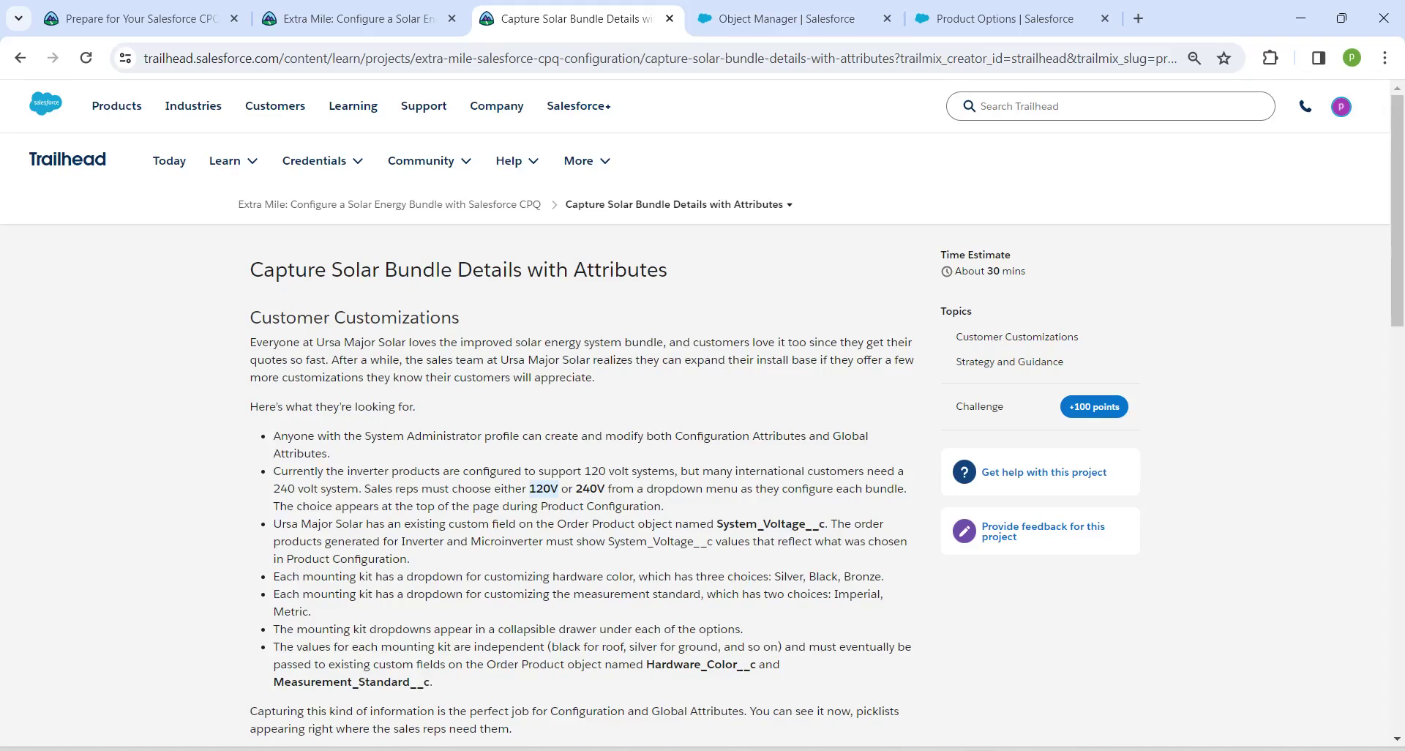
scroll(586, 439, down, 1)
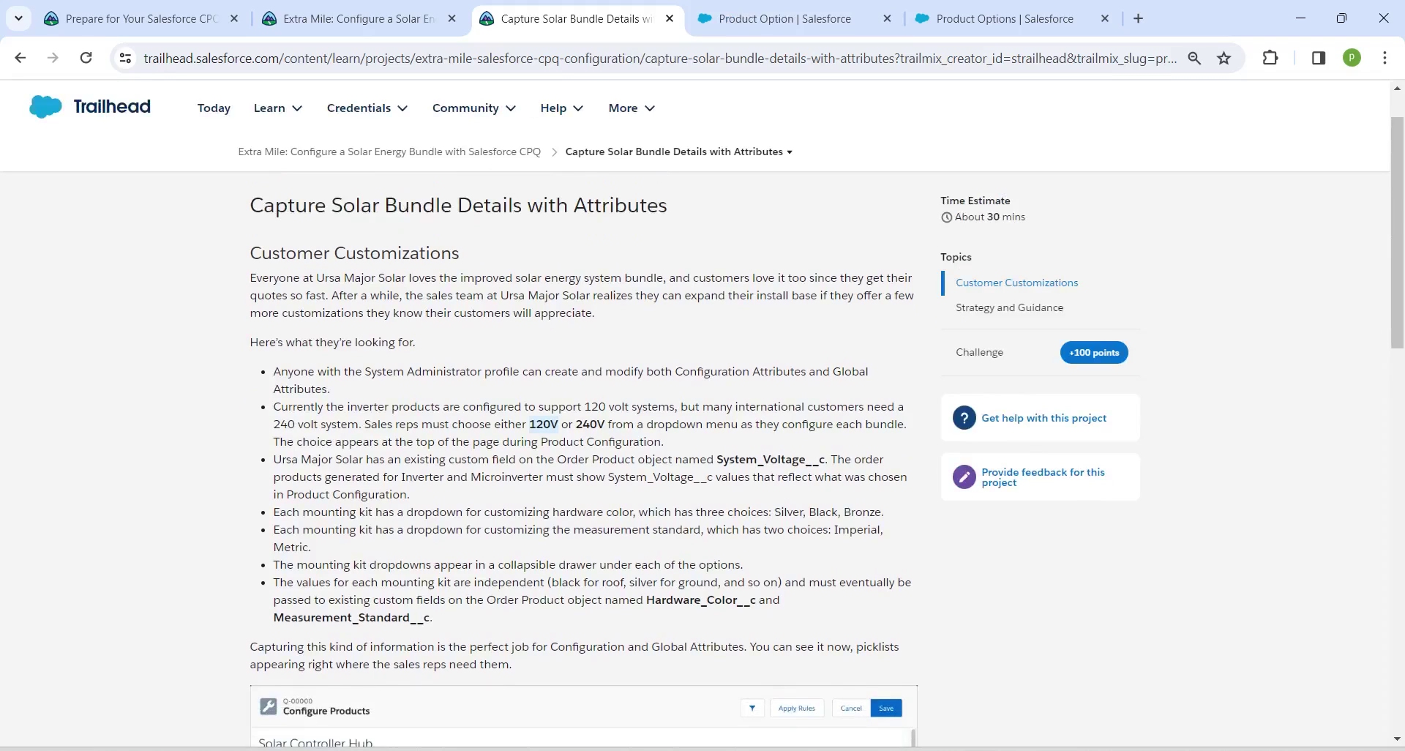
drag(787, 512, 884, 511)
key(ctrl+c)
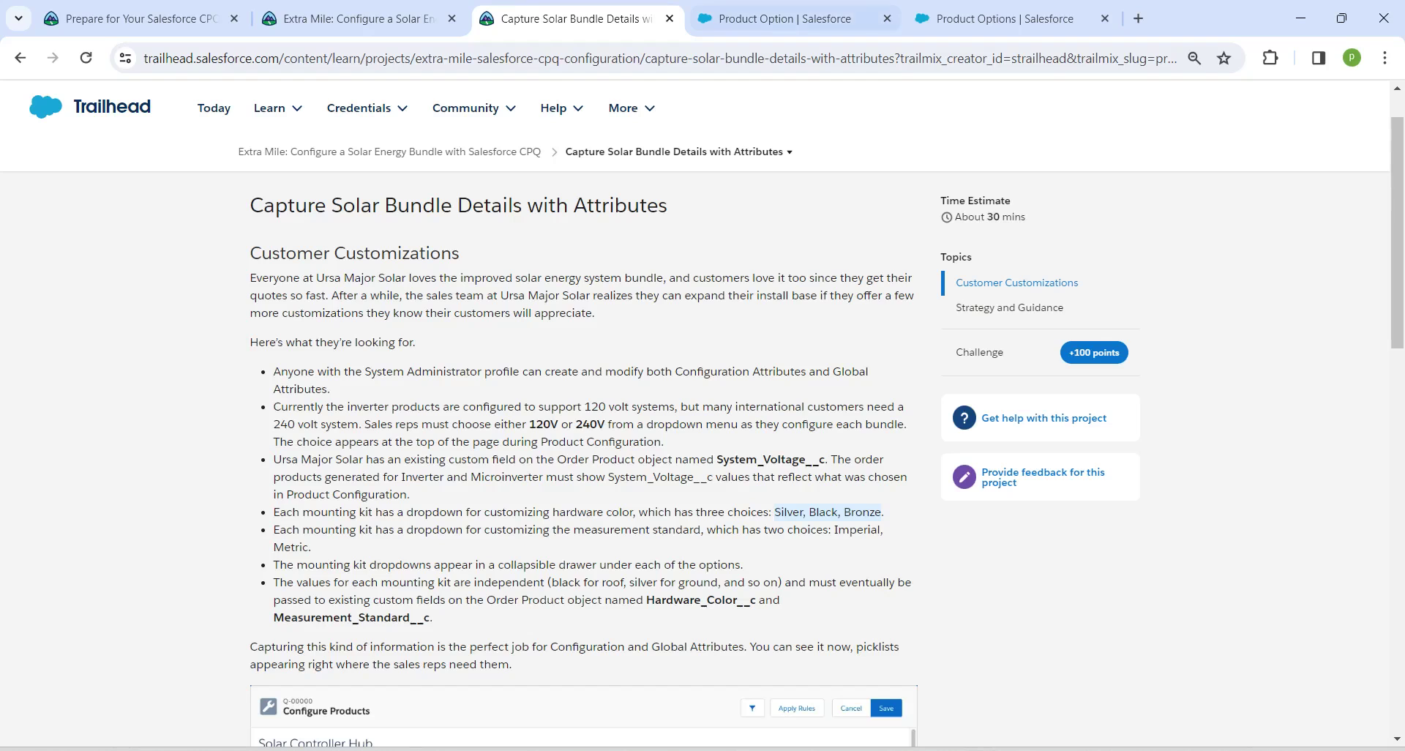
Set the next Product Option custom field's type to Picklist, with its values entered manually
click(842, 18)
scroll(805, 490, down, 6)
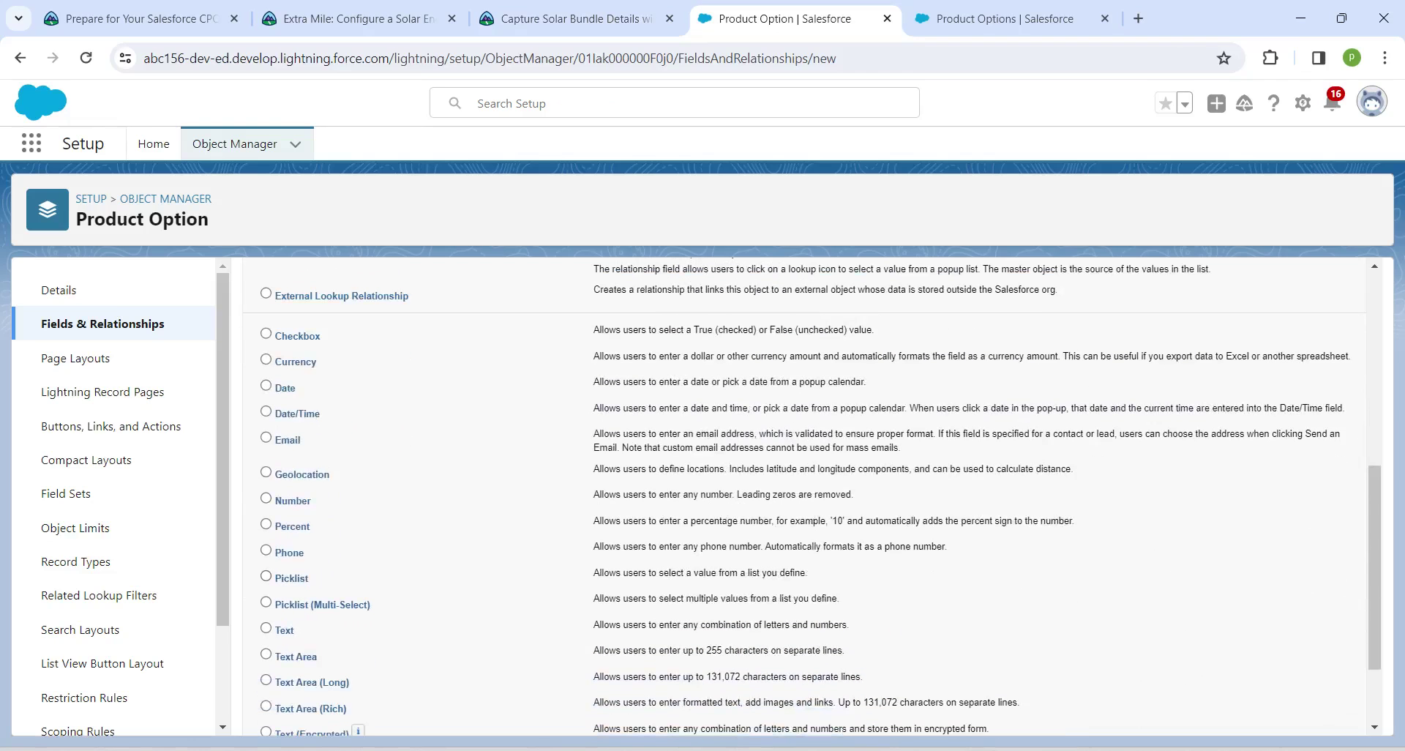
click(266, 576)
scroll(266, 576, down, 2)
click(1301, 714)
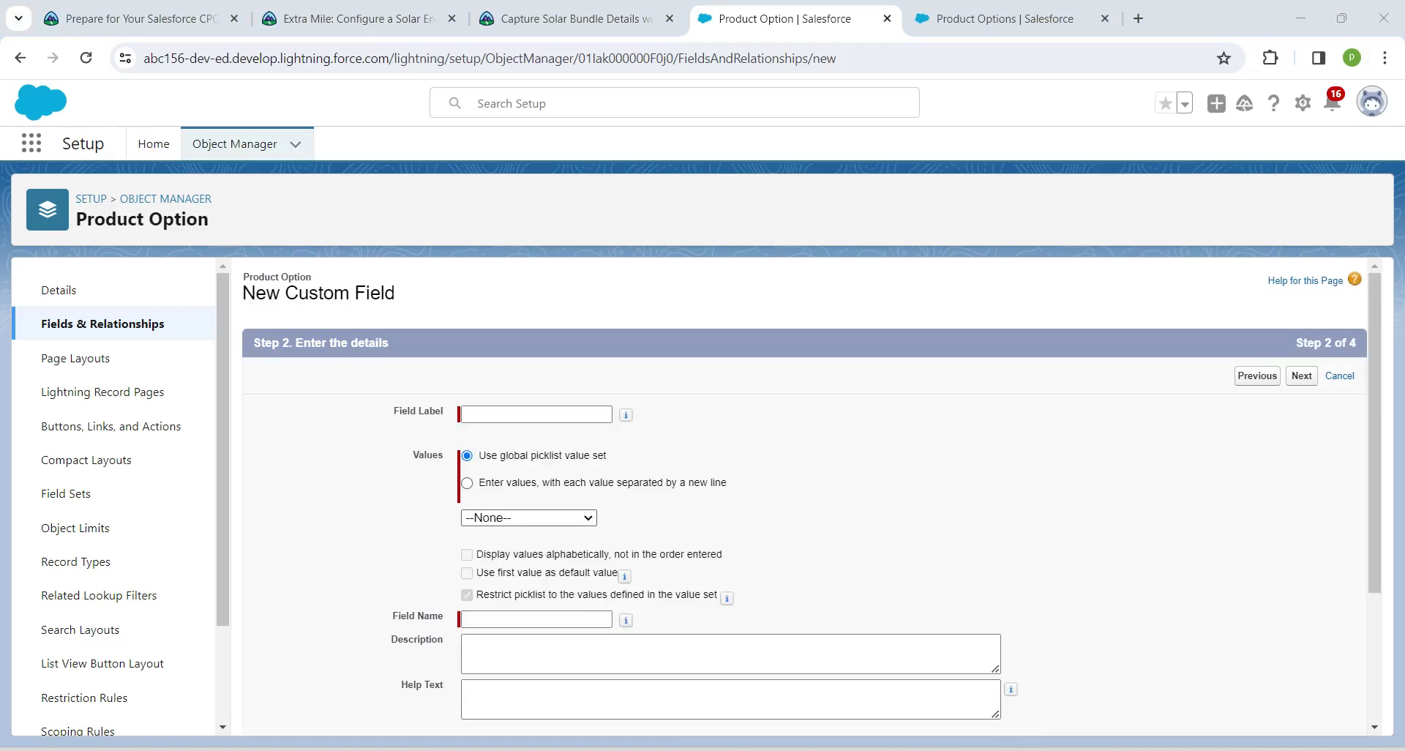
click(466, 483)
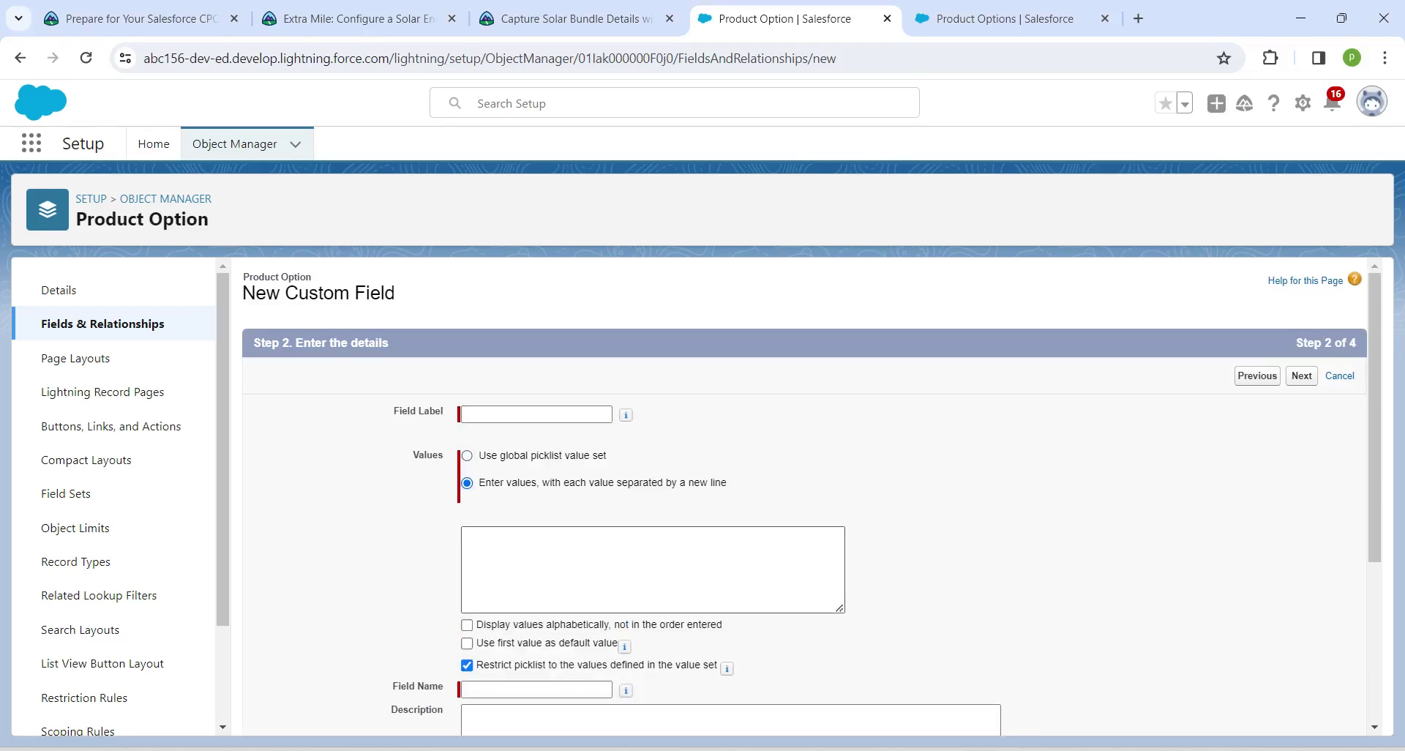
click(652, 570)
text(120V)
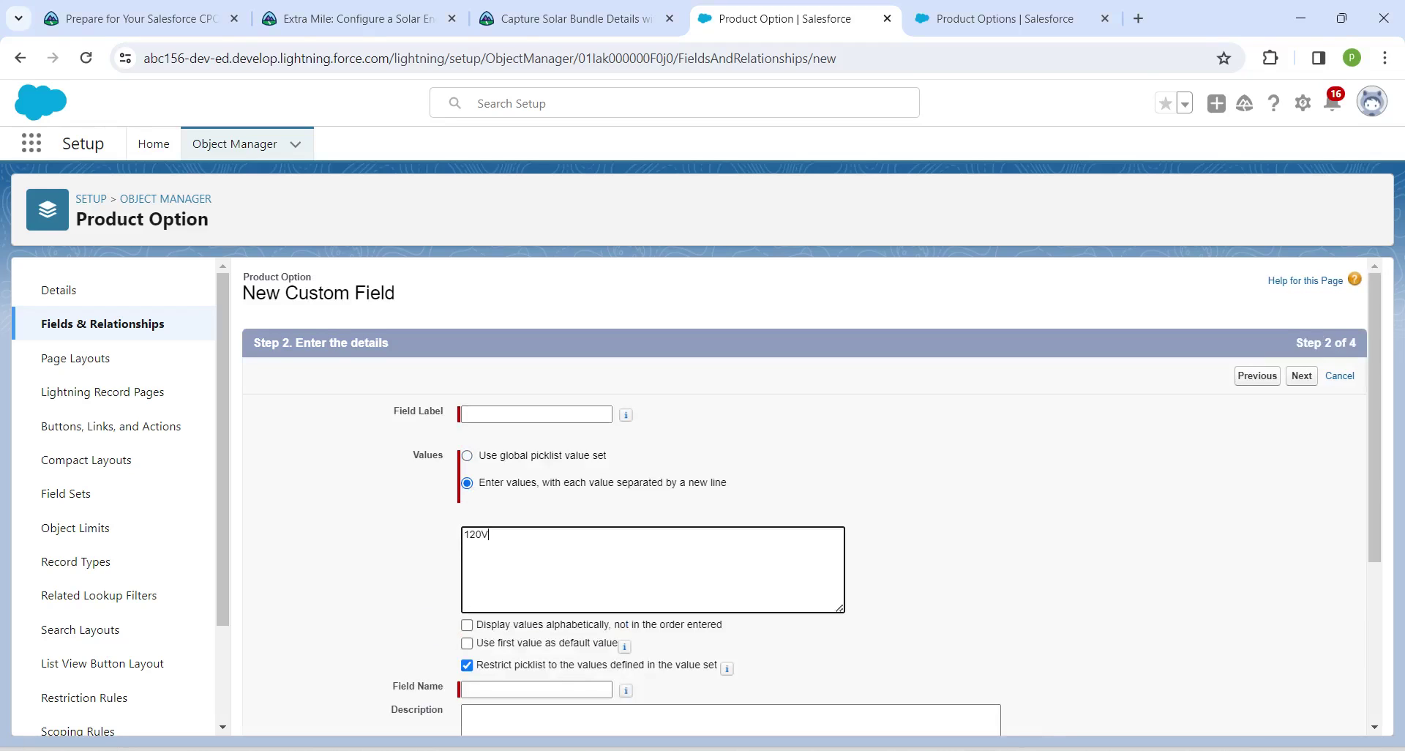
key(ctrl+a)
key(BackSpace)
Paste the copied hardware colors as picklist values and split them into Silver, Black and Bronze, each on its own line
key(ctrl+shift+Tab)
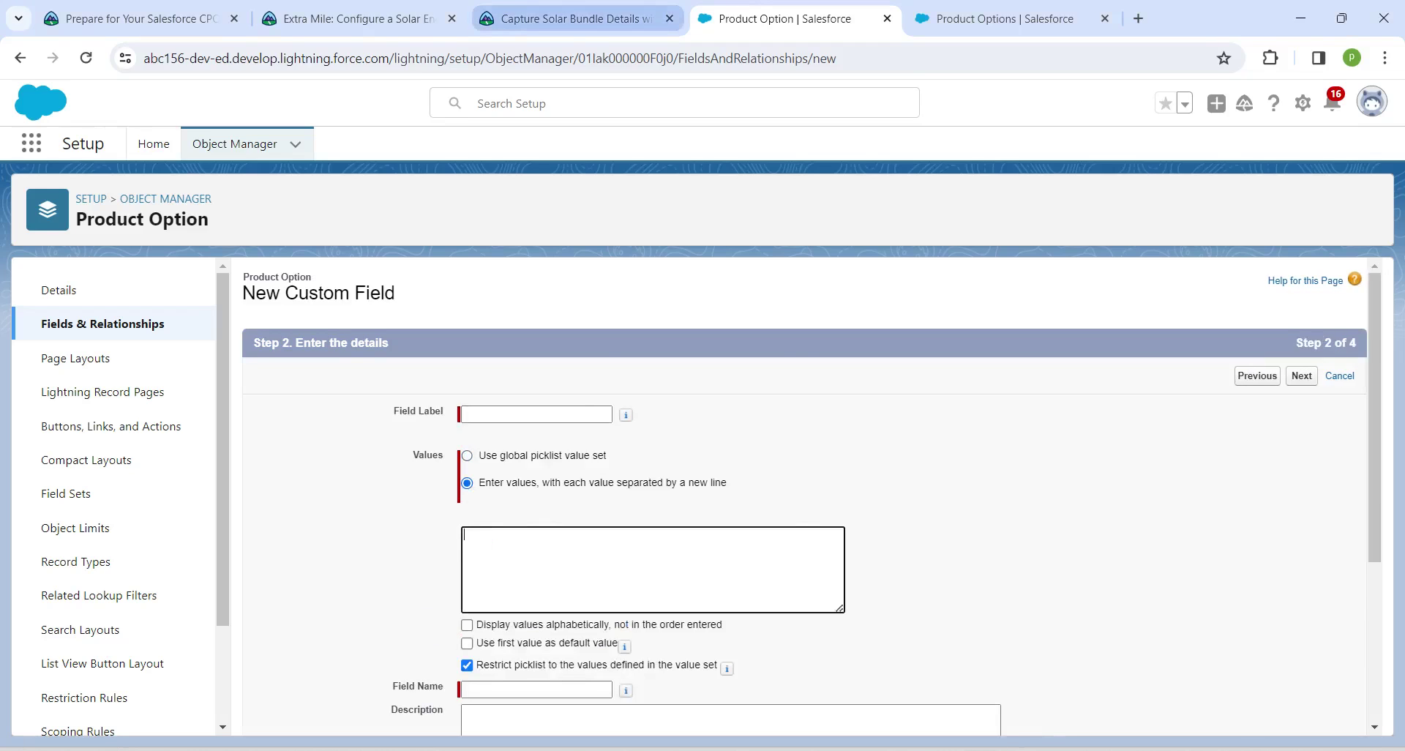
key(ctrl+Tab)
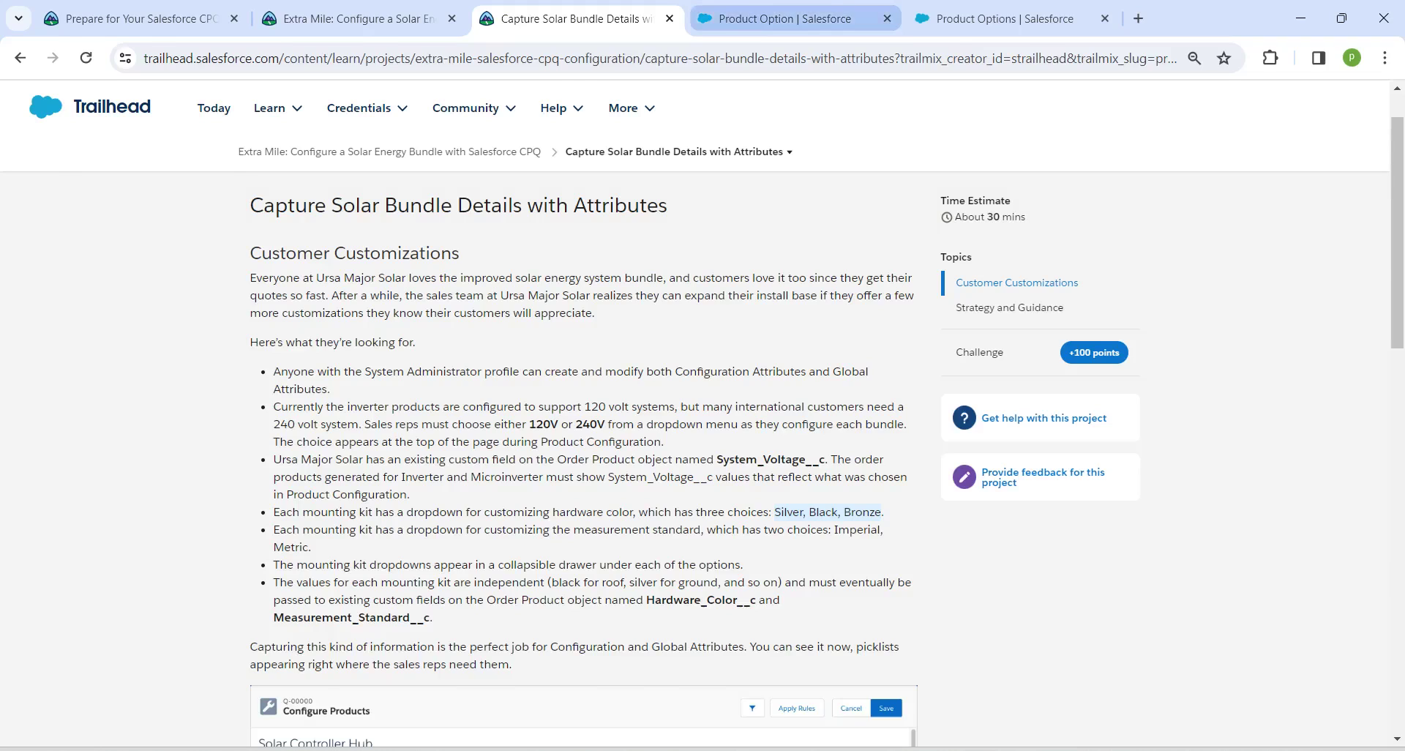
key(ctrl+v)
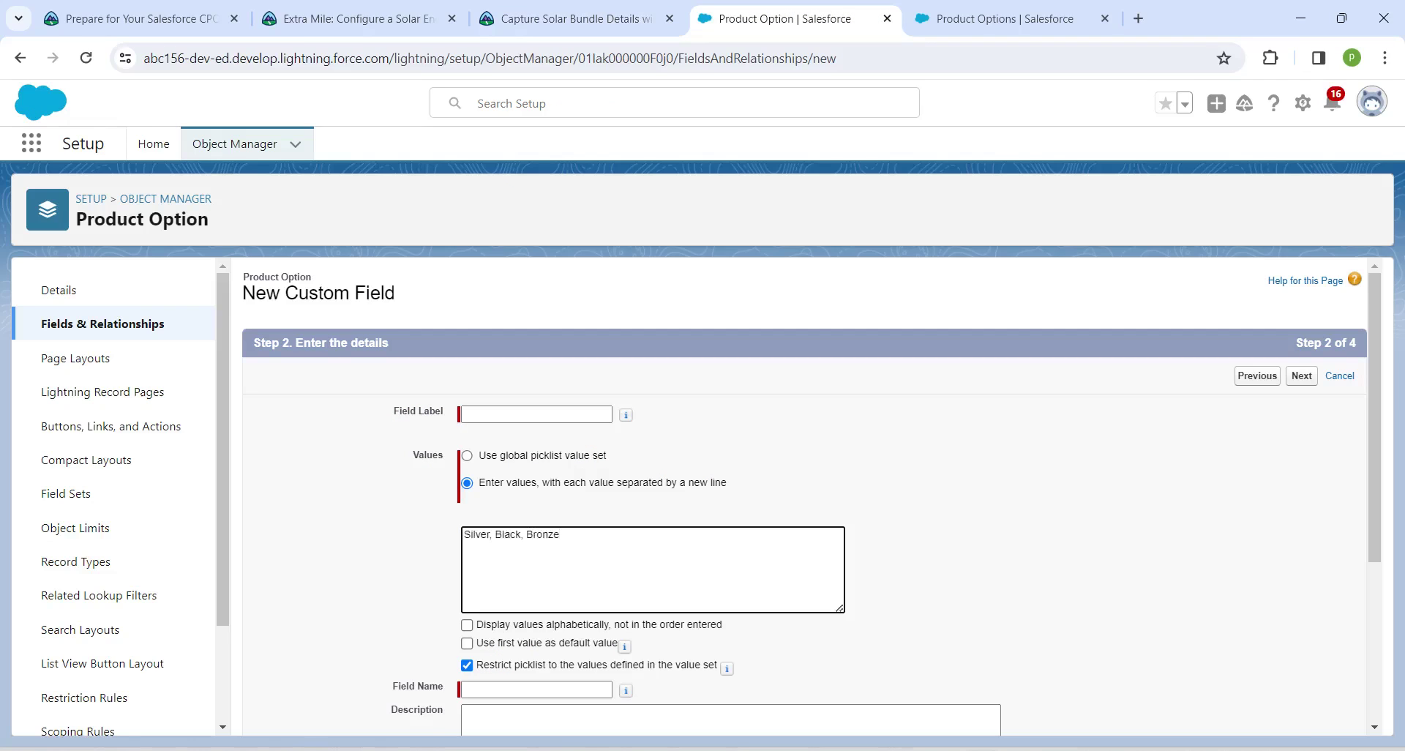
key(BackSpace)
key(BackSpace)
key(Return)
key(BackSpace)
key(BackSpace)
key(Return)
Label the picklist Hardware Color, keep the default field-level security and page layouts, and save it while starting another new field
click(537, 414)
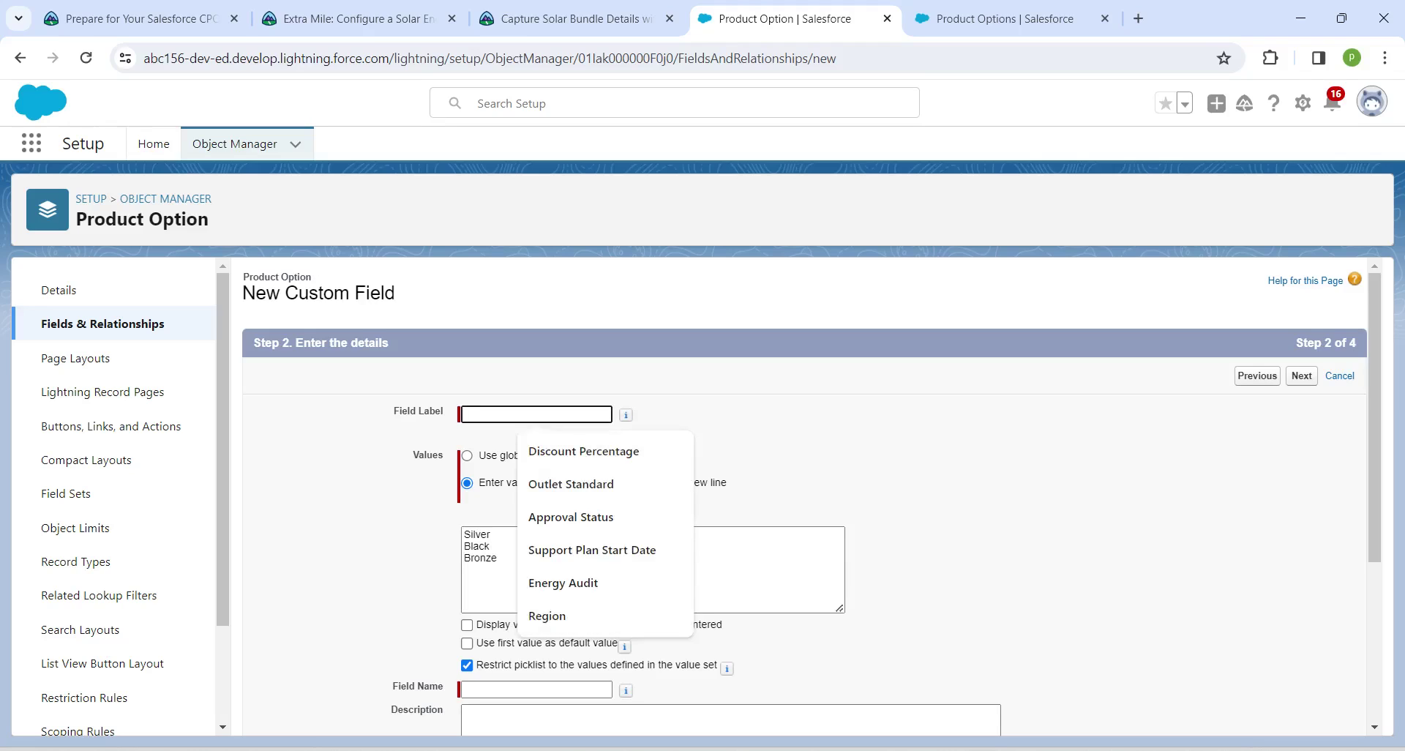
key(Escape)
text(Hardware Color)
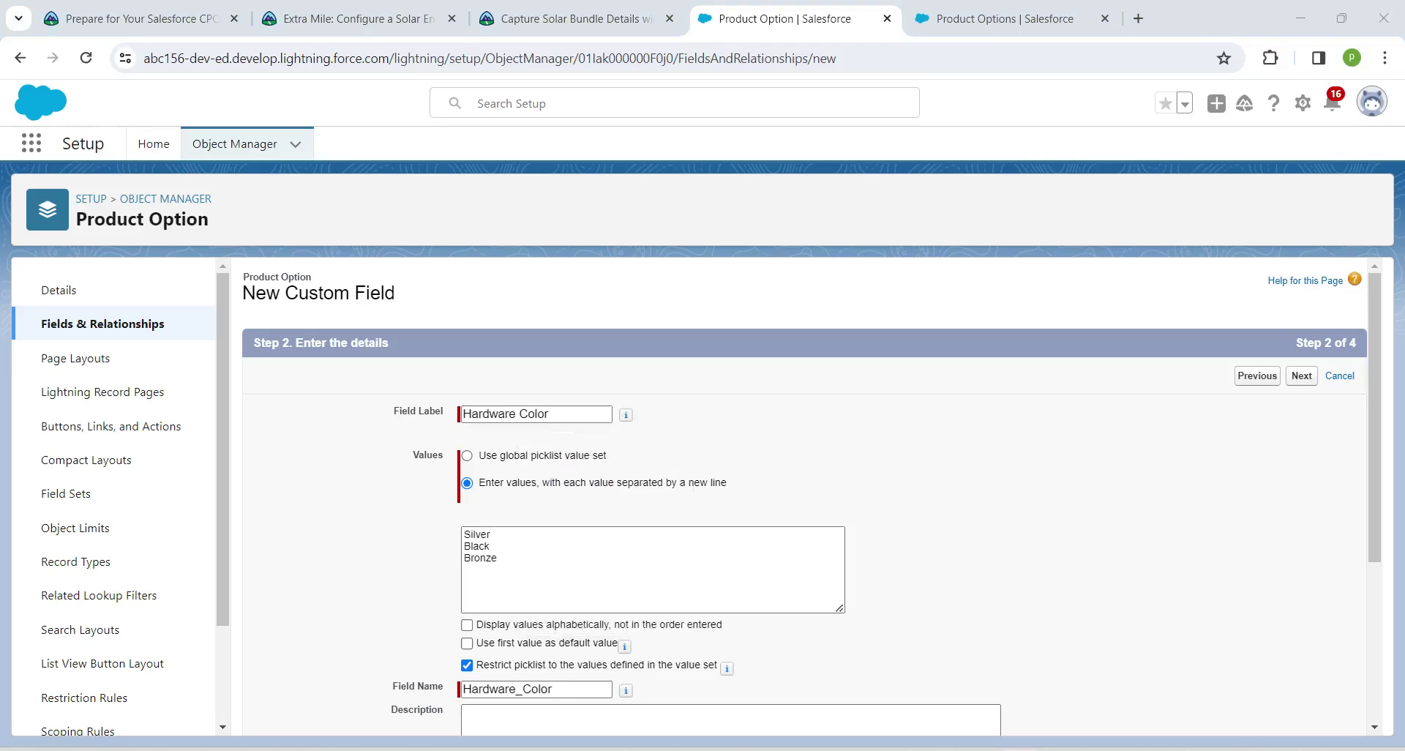
drag(550, 414, 462, 414)
click(1301, 375)
click(1301, 376)
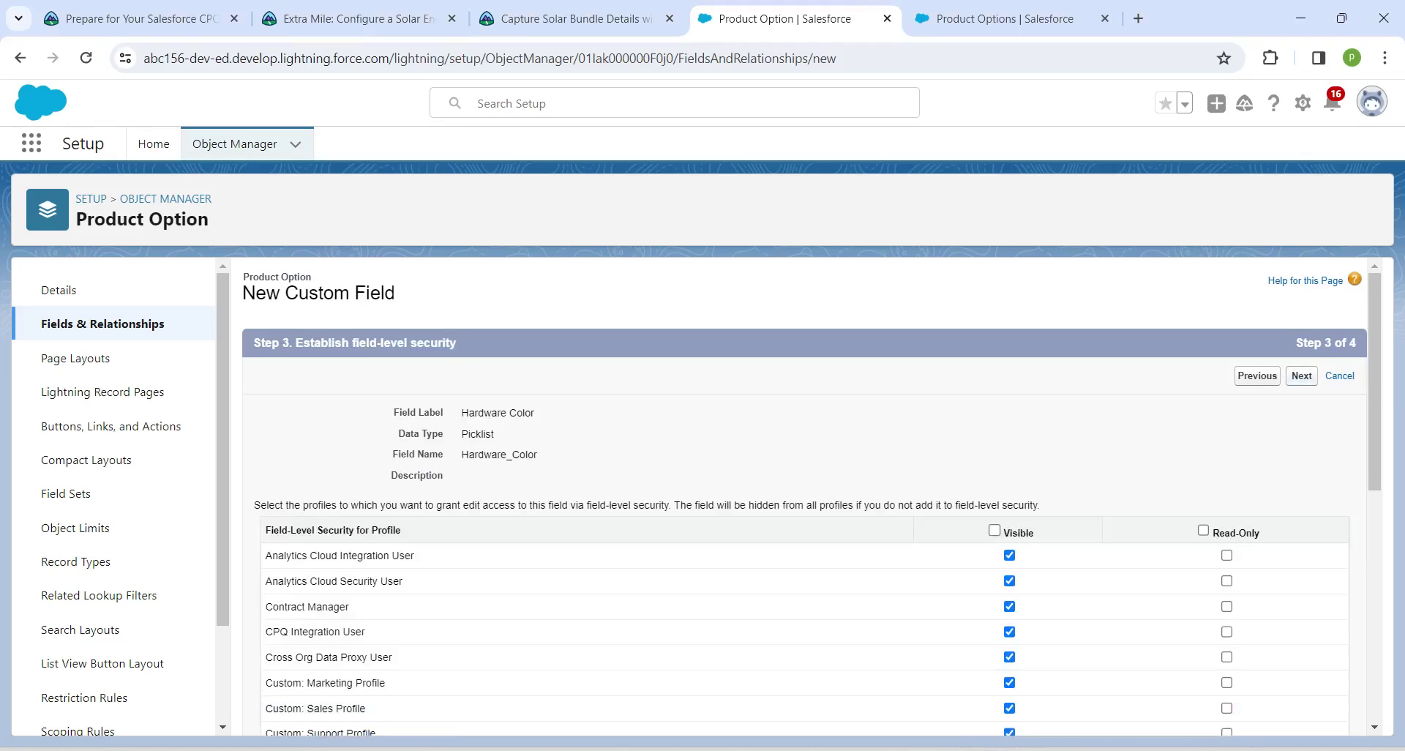
click(1262, 375)
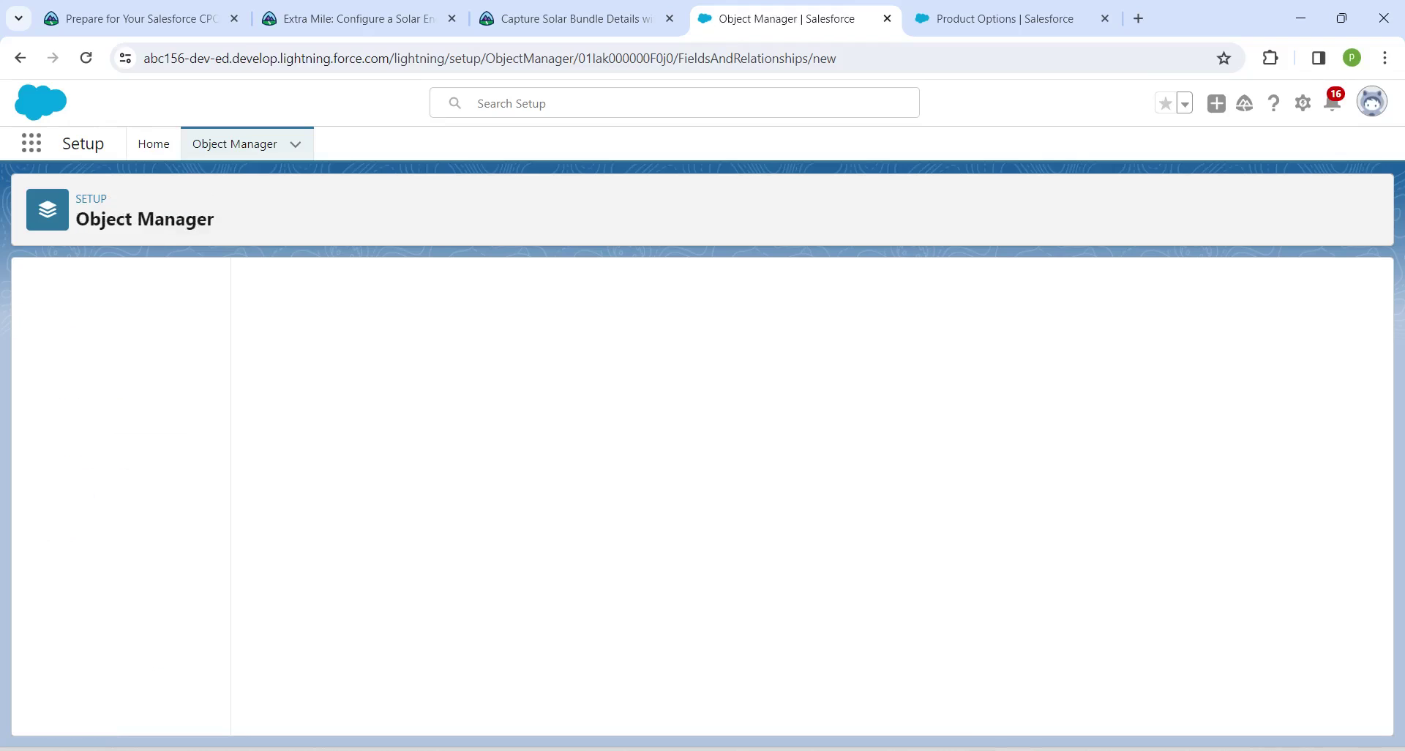
Choose Picklist as the data type for the third Product Option custom field
scroll(812, 494, down, 10)
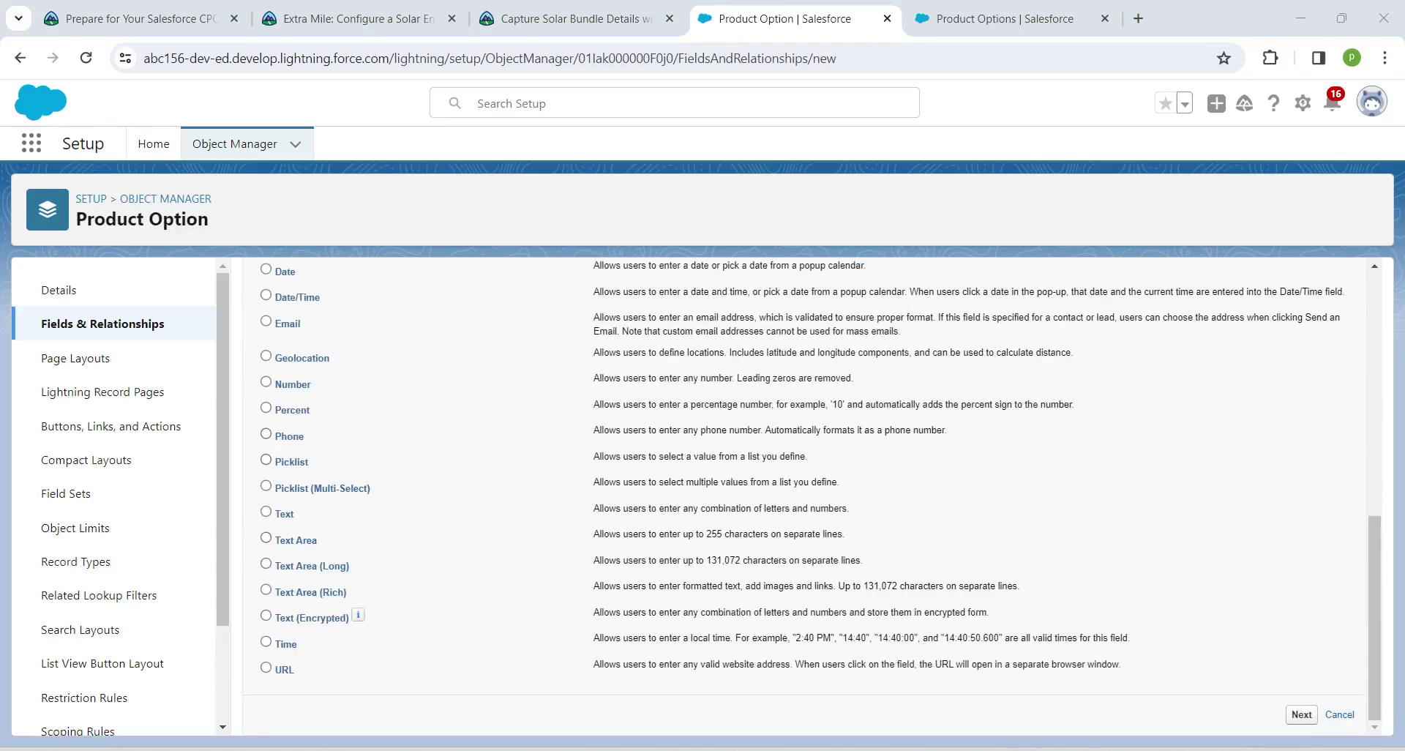
click(265, 459)
click(1301, 714)
Copy the measurement choices from the Trailhead instructions and enter Imperial and Metric as manual picklist values, each on its own line
click(564, 19)
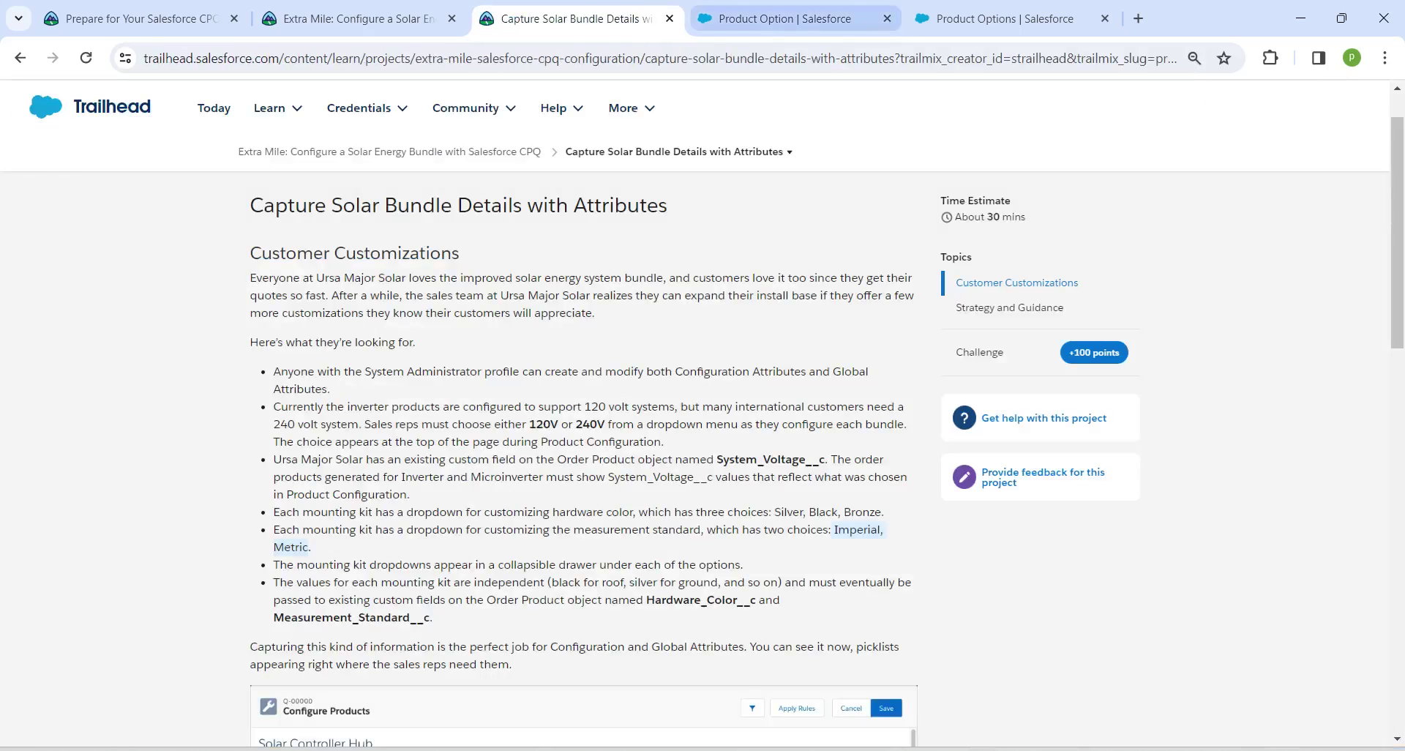
click(784, 19)
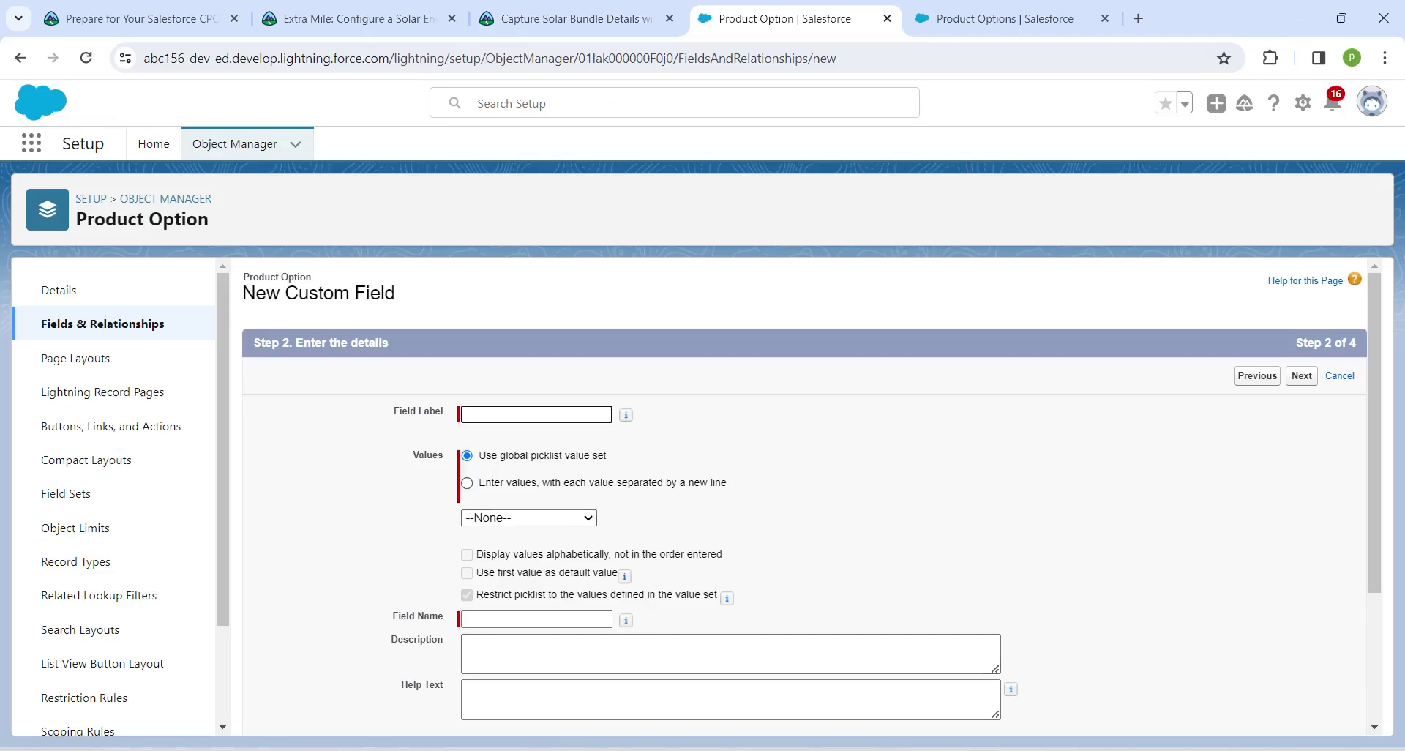
click(467, 483)
click(466, 534)
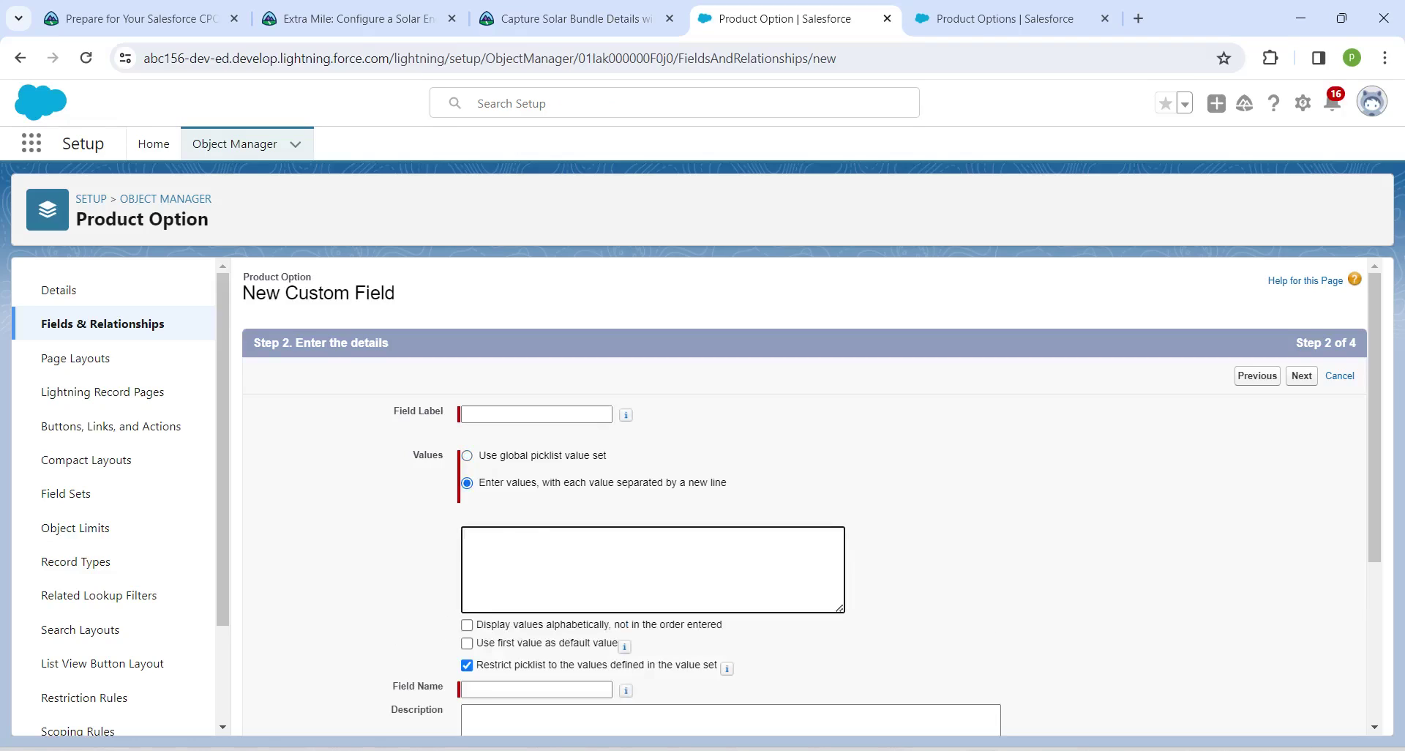
text(Imperial, Metric)
key(BackSpace)
key(BackSpace)
key(Return)
Copy the phrase "measurement standard" from the Trailhead instructions and paste it as the new picklist's field label
click(537, 414)
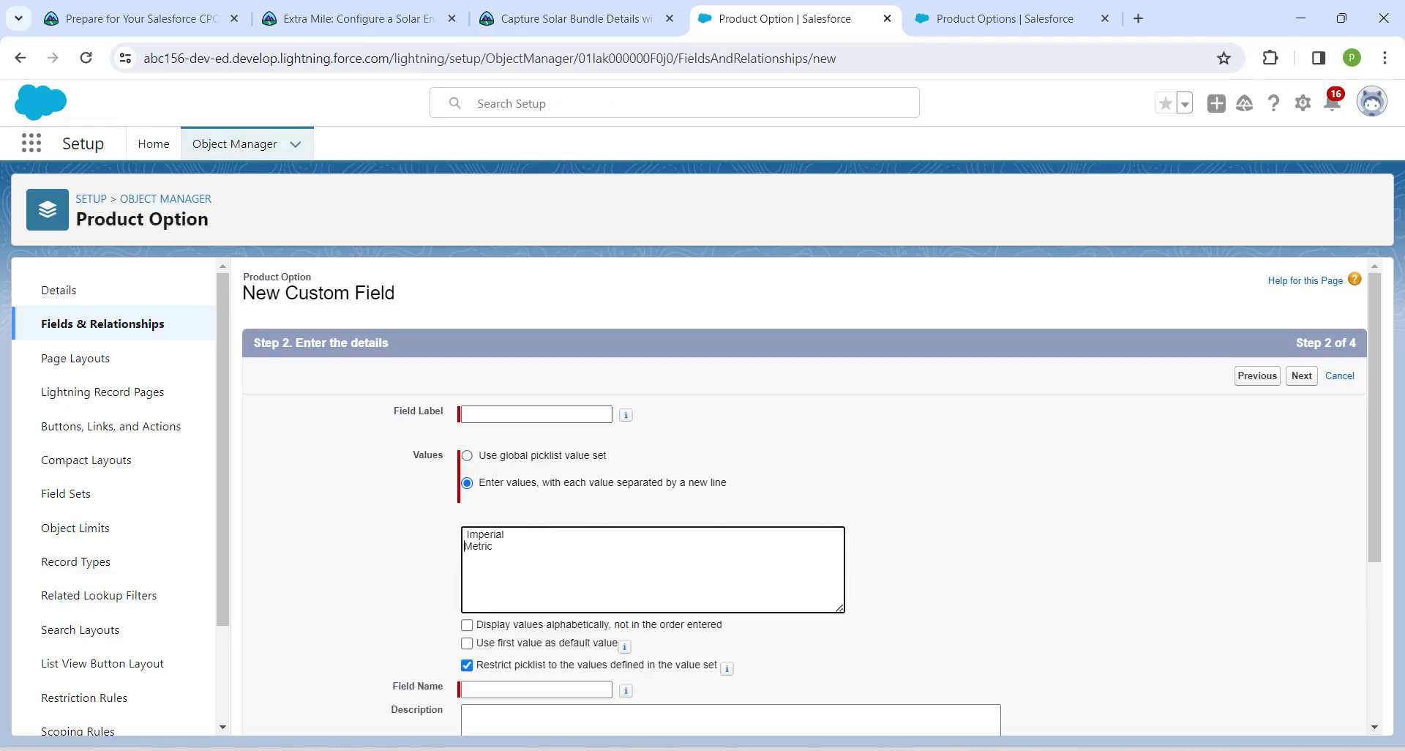
click(576, 18)
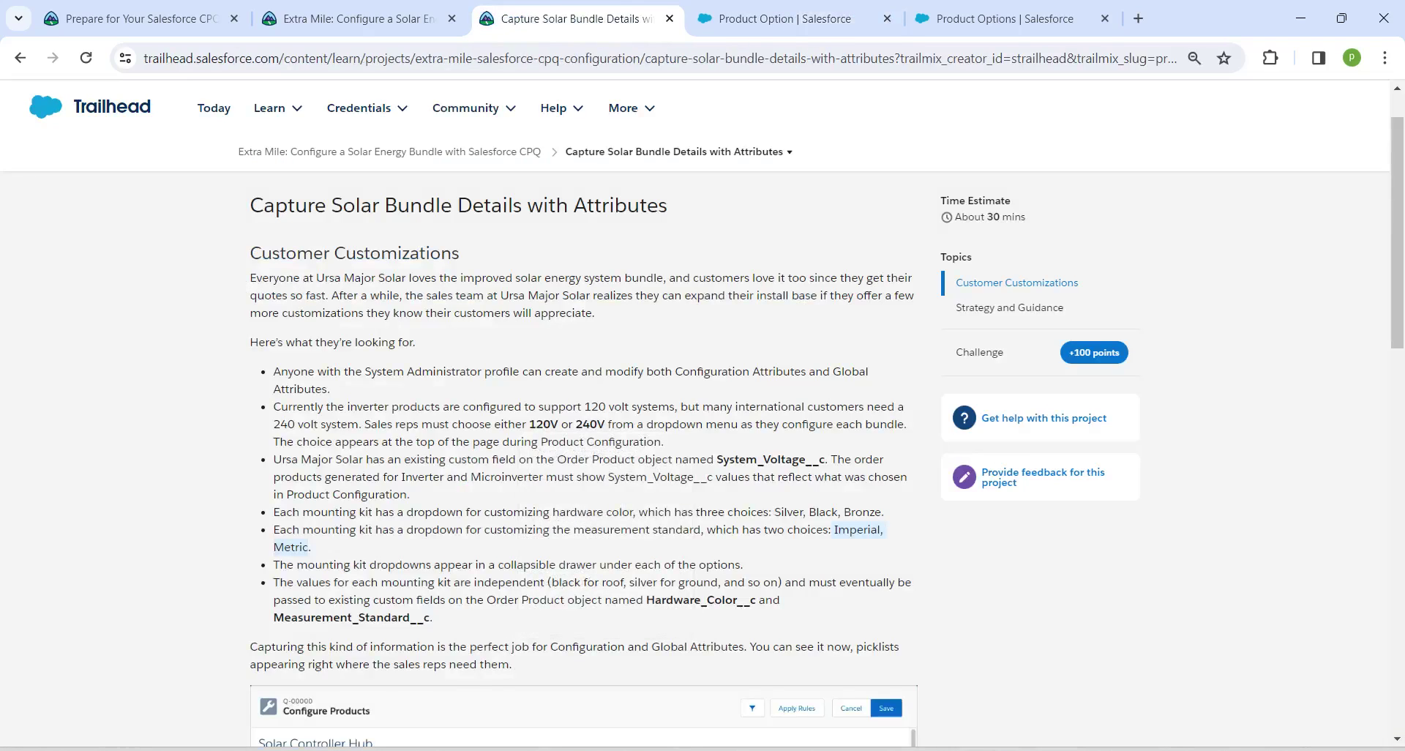
drag(573, 530, 692, 530)
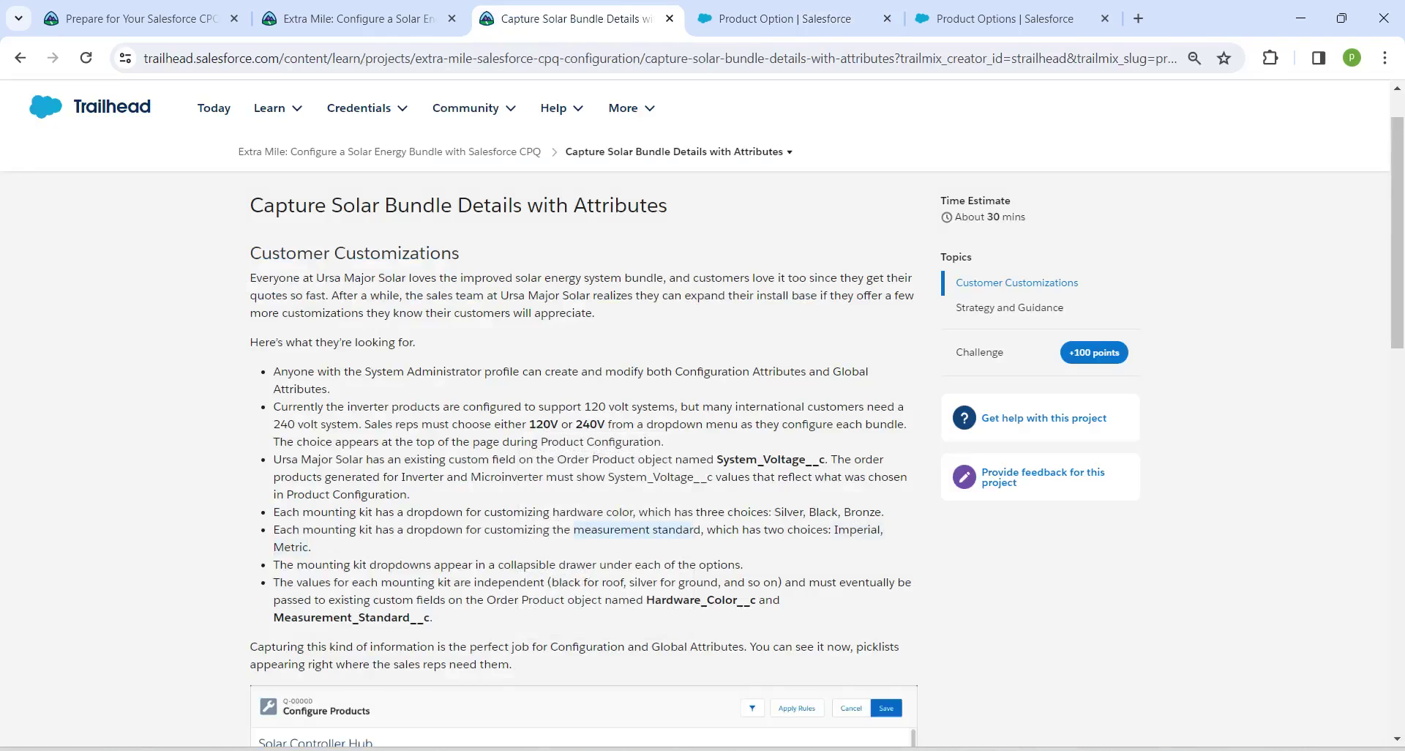
key(ctrl+c)
key(ctrl+Tab)
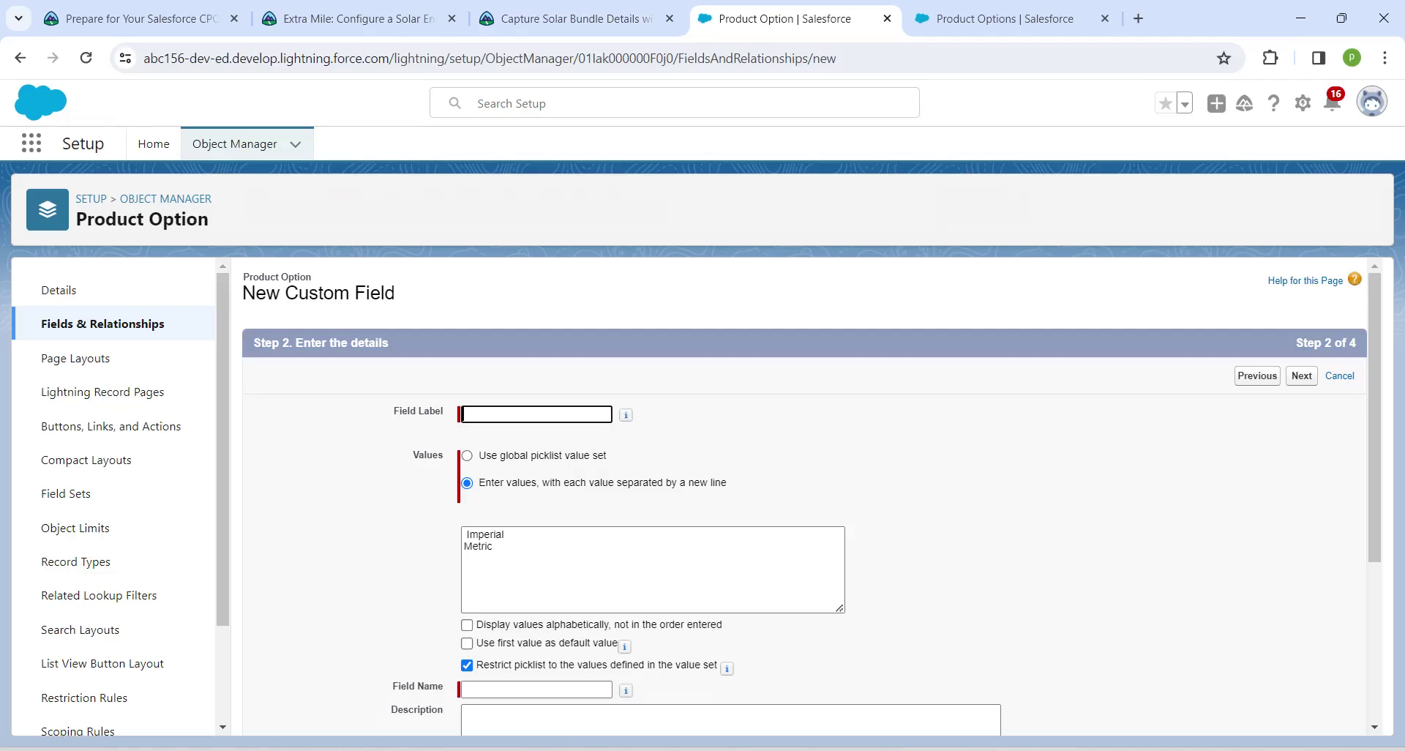
key(ctrl+v)
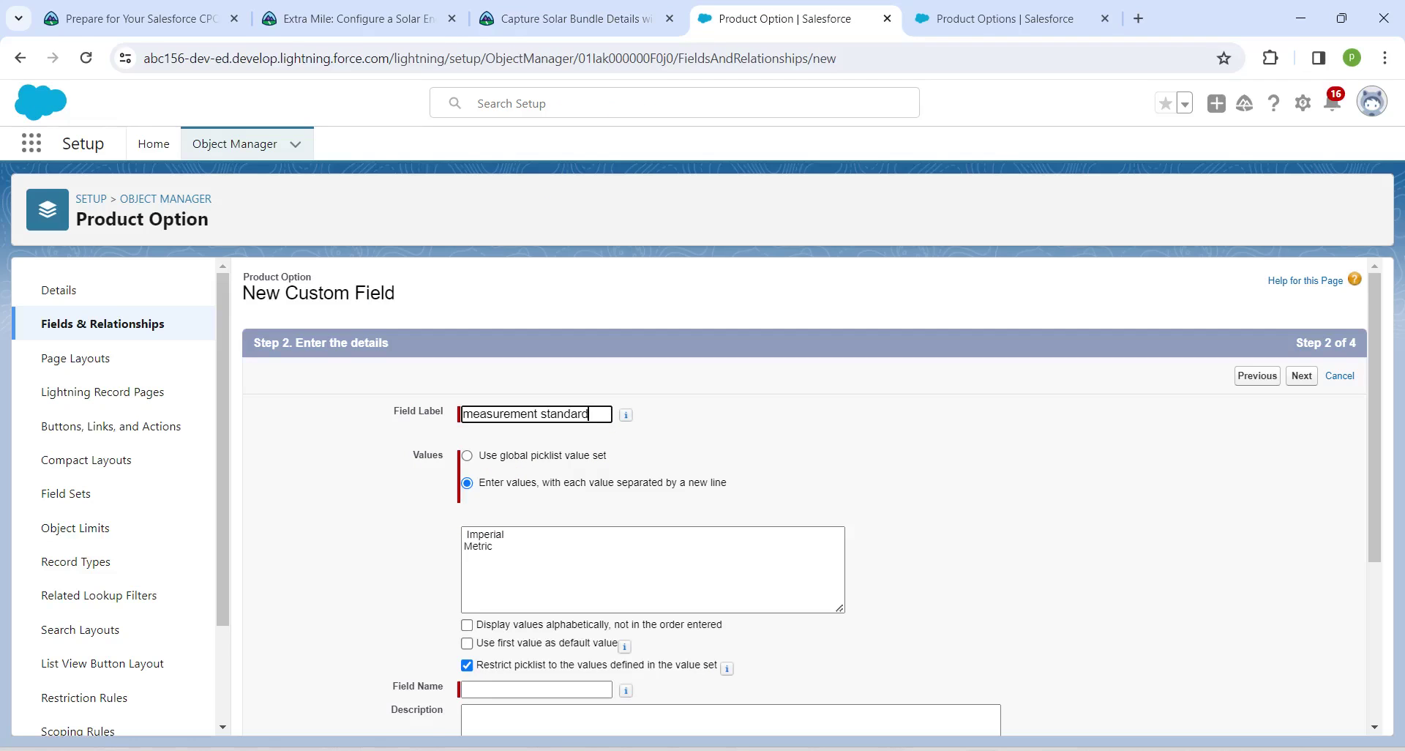
Capitalize the field label as Measurement Standard and let the field name fill in as Measurement_Standard
double_click(548, 414)
text(Standard)
key(BackSpace)
text(M)
key(Tab)
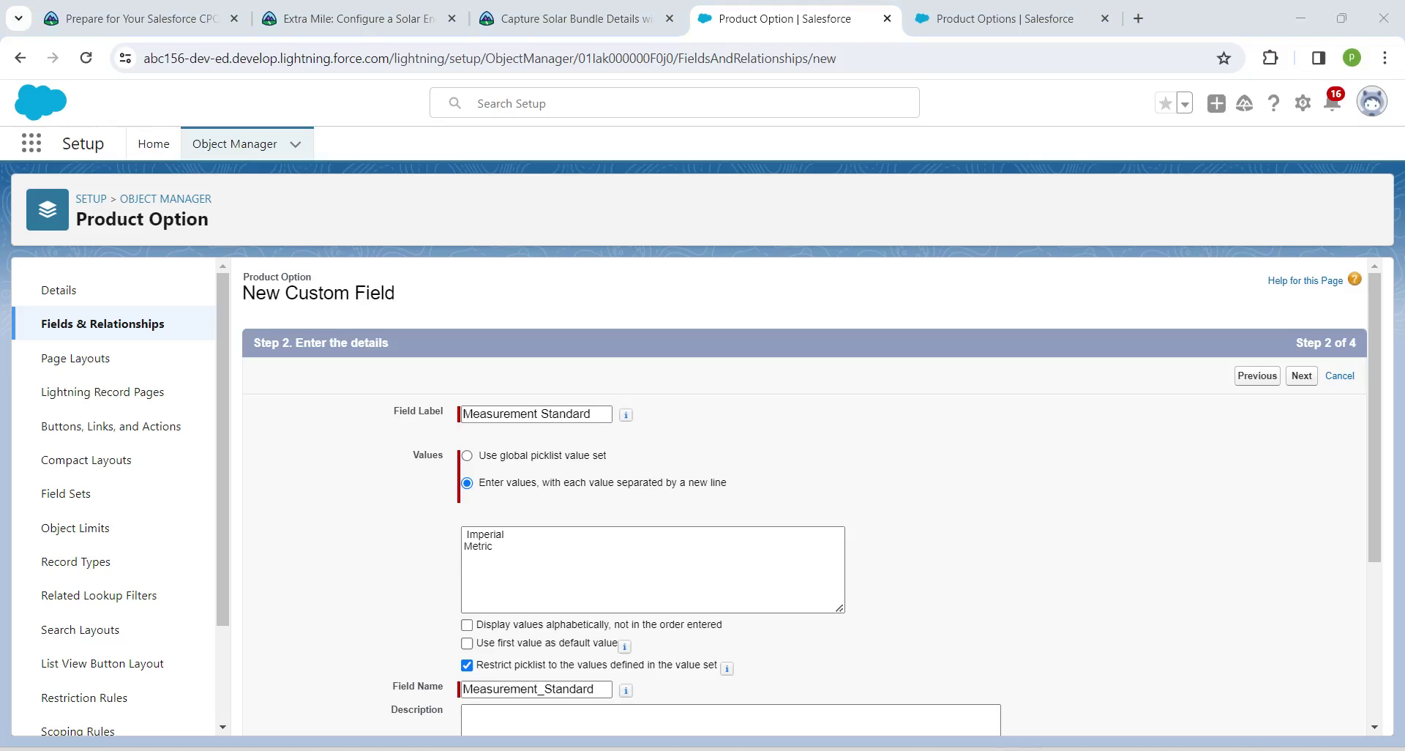
Keep the default field-level security and both page layouts for the Measurement Standard field, and save it
click(1300, 376)
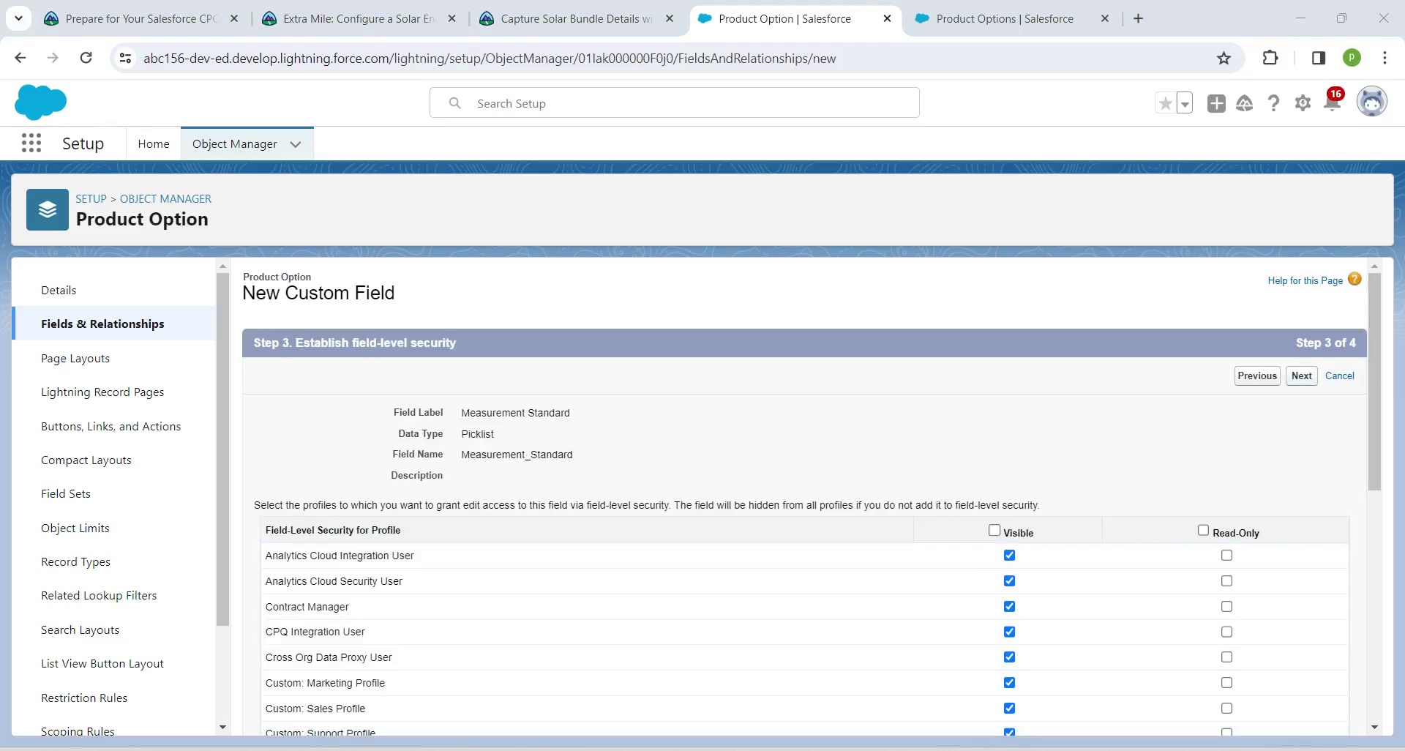
click(1302, 375)
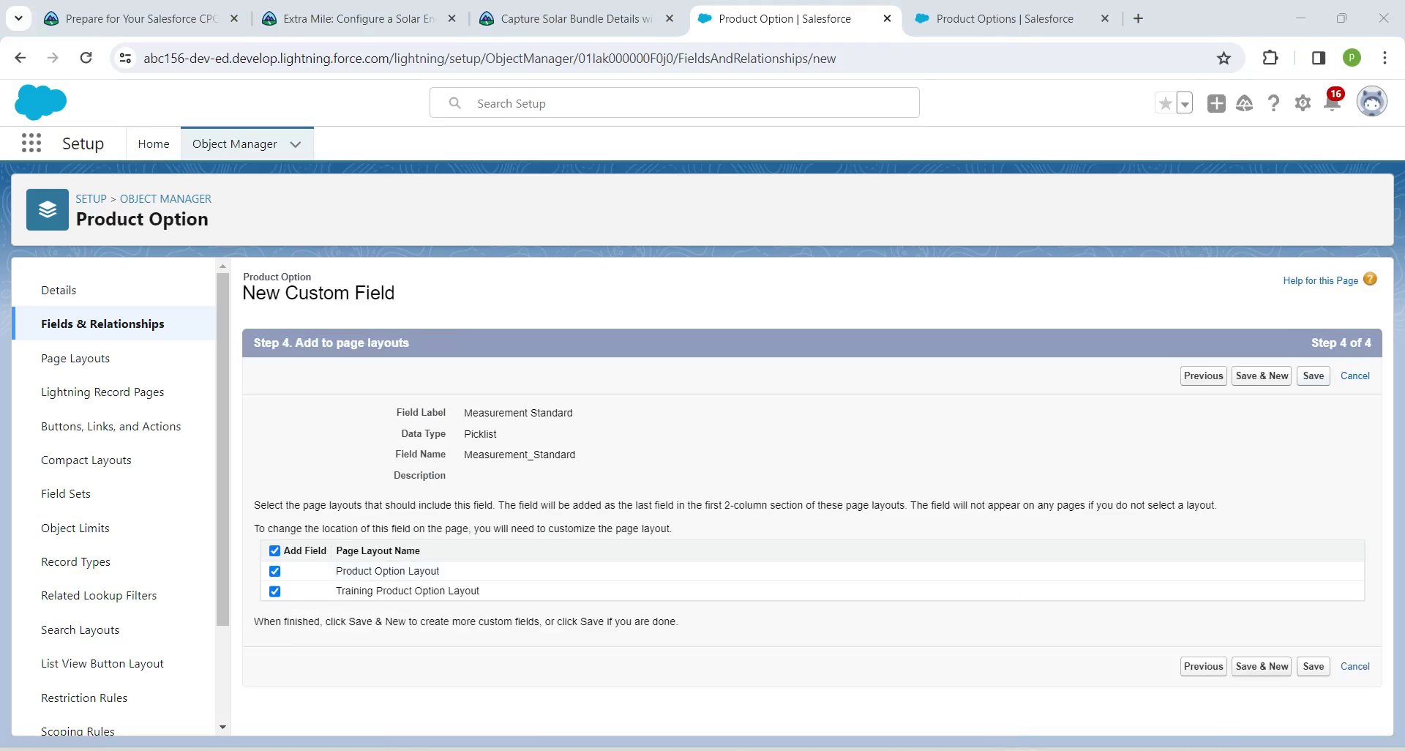
click(1313, 375)
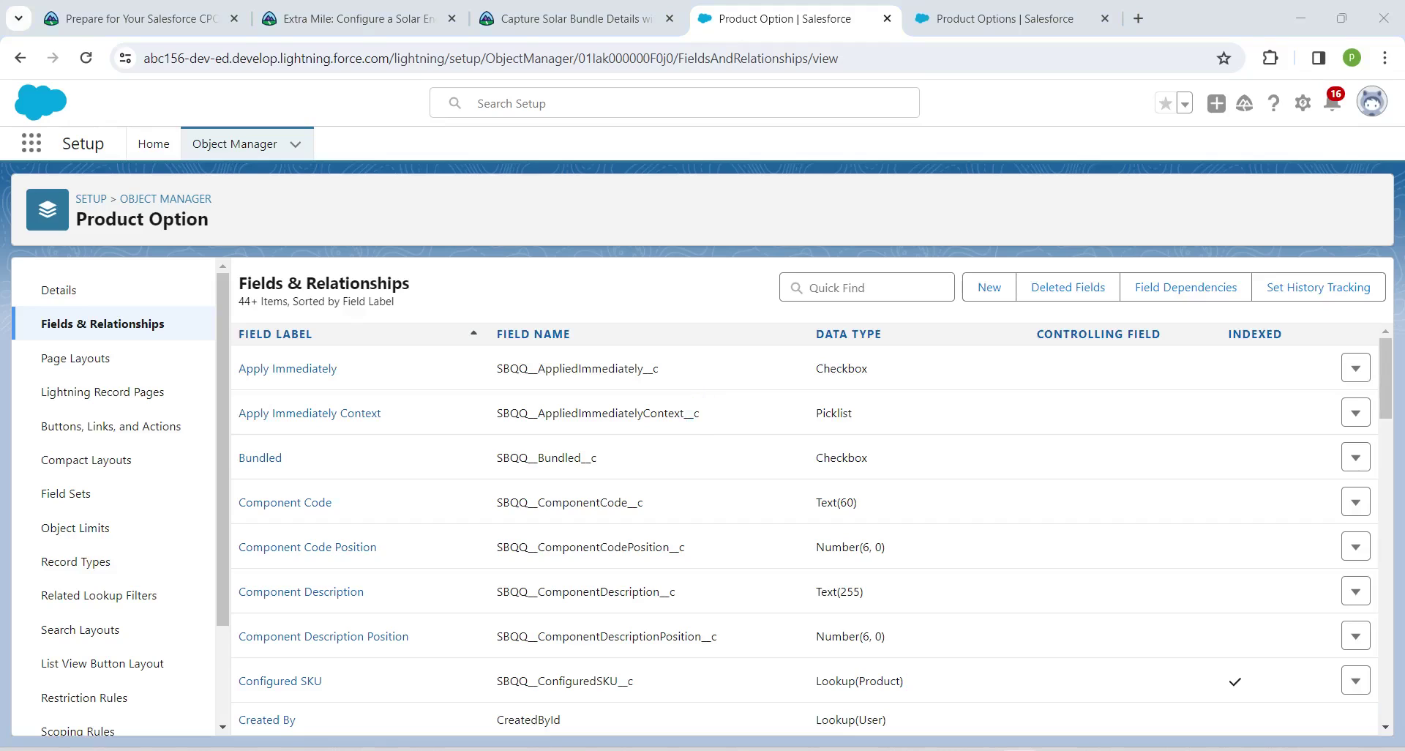
Find the Quote Line object in Object Manager by searching for "quote" and open its fields and relationships
click(235, 144)
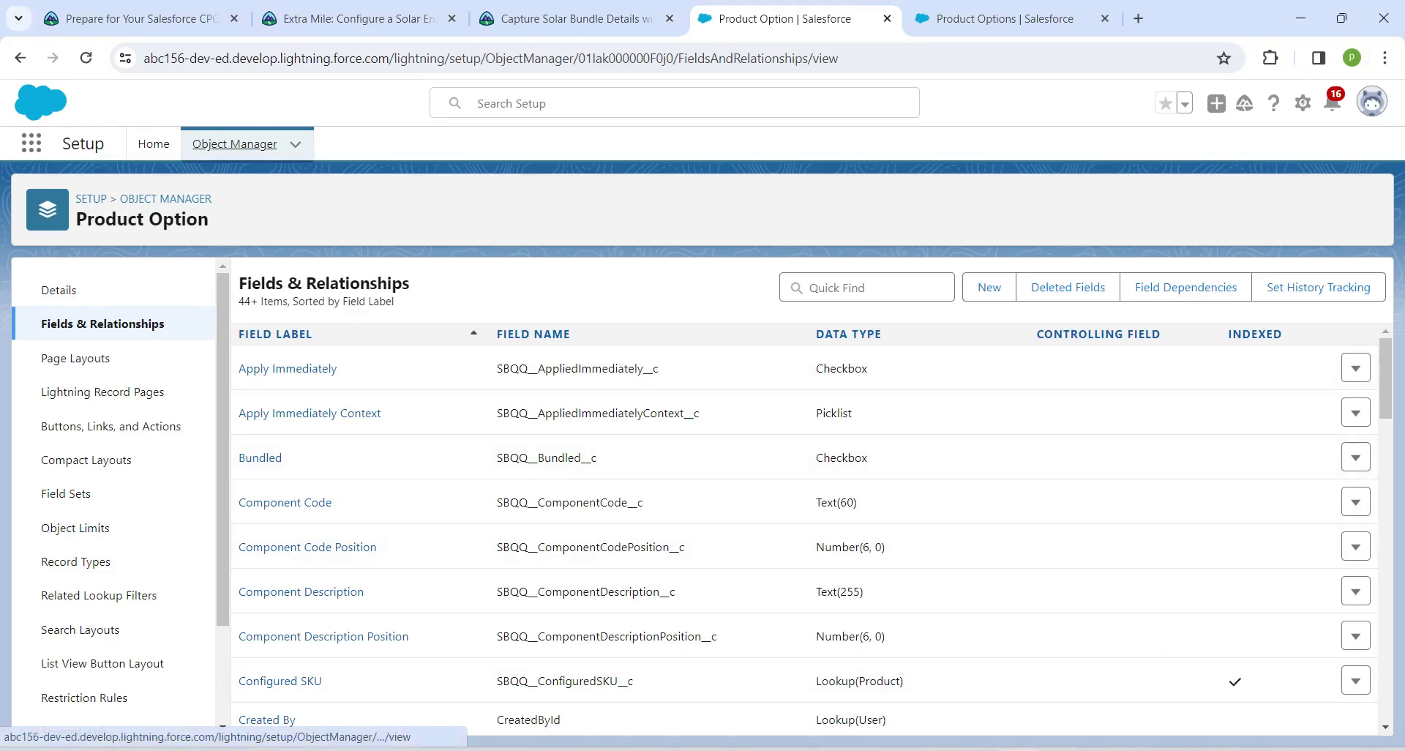
click(1086, 204)
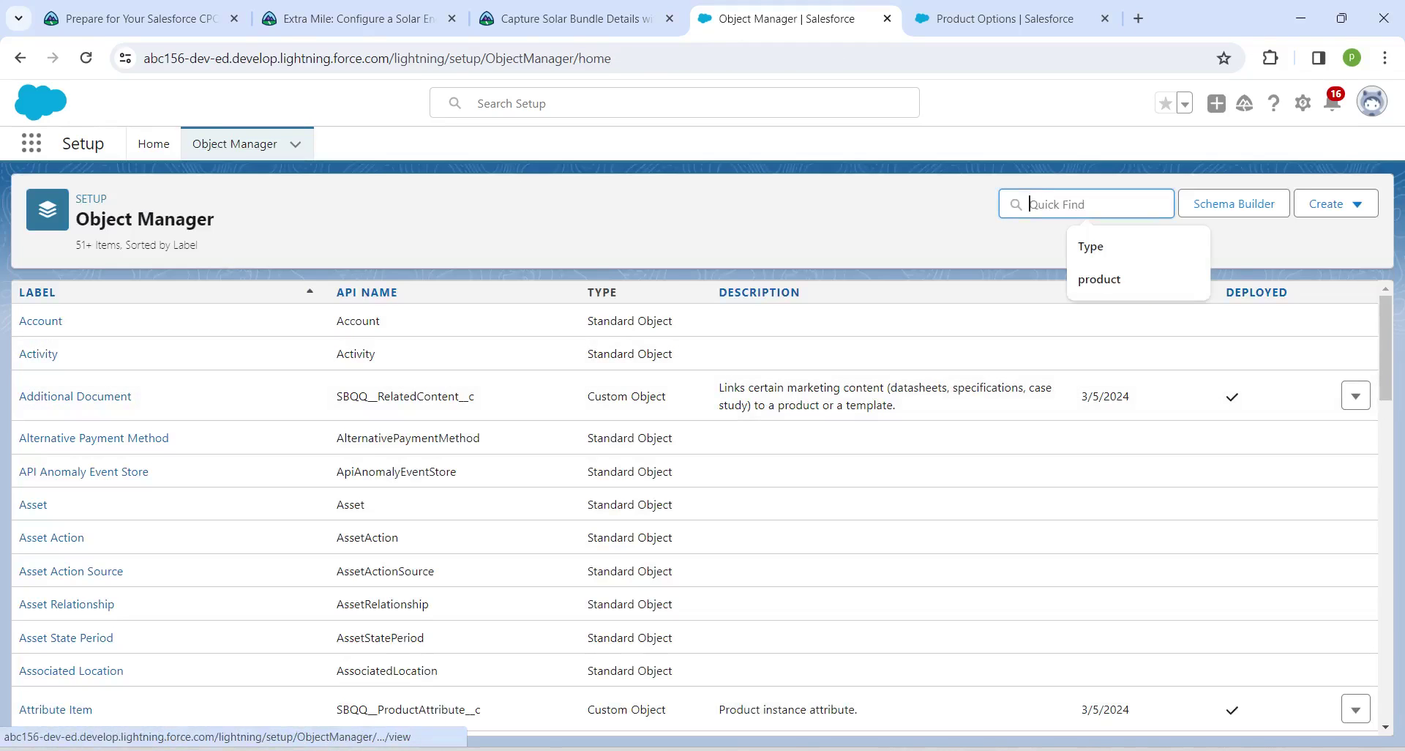
text(quote)
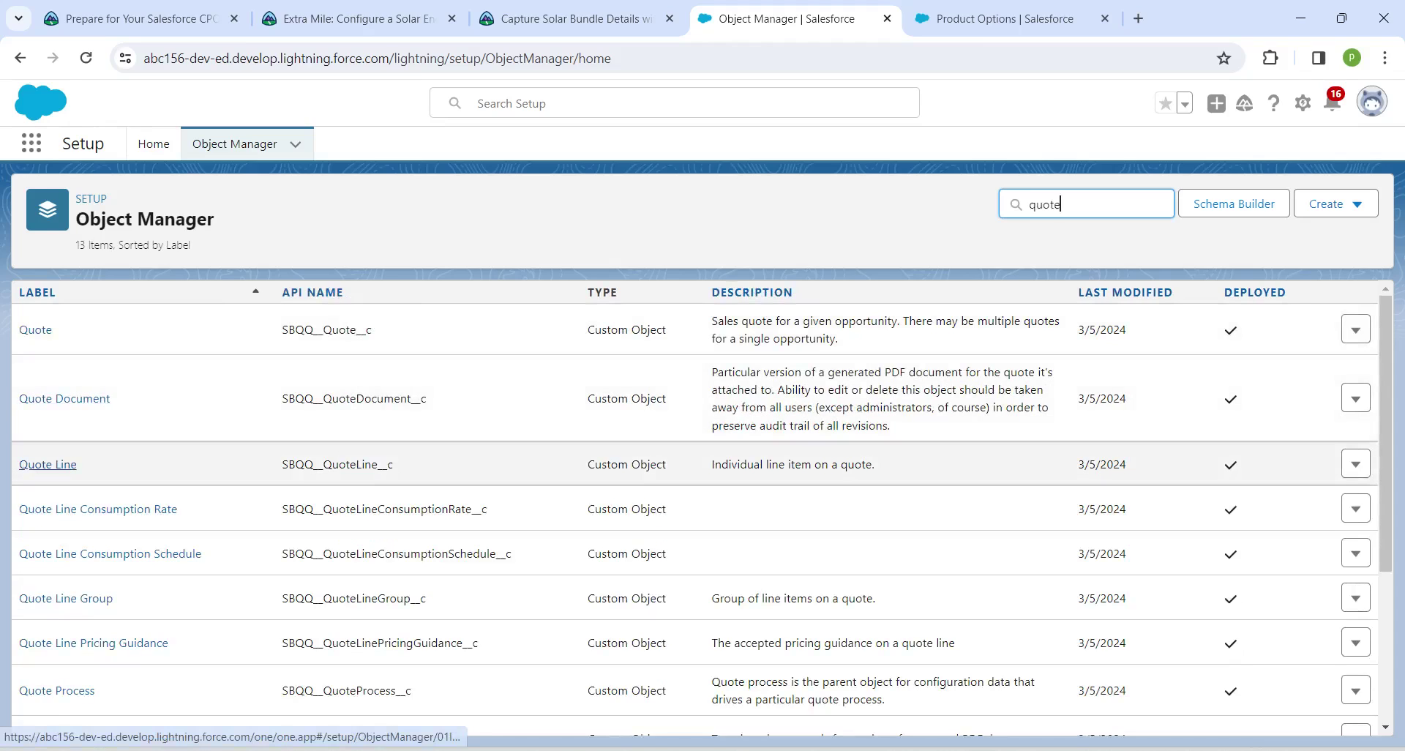
click(48, 464)
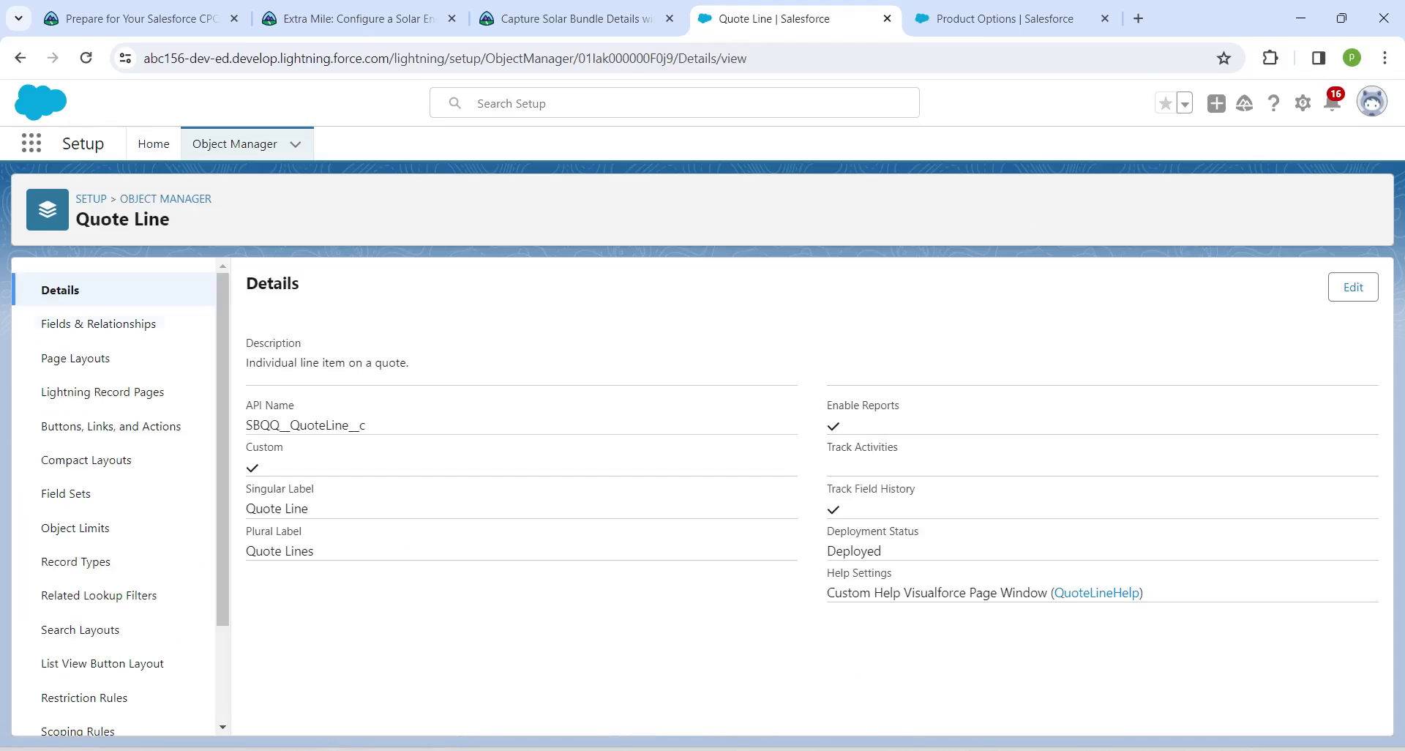
click(98, 324)
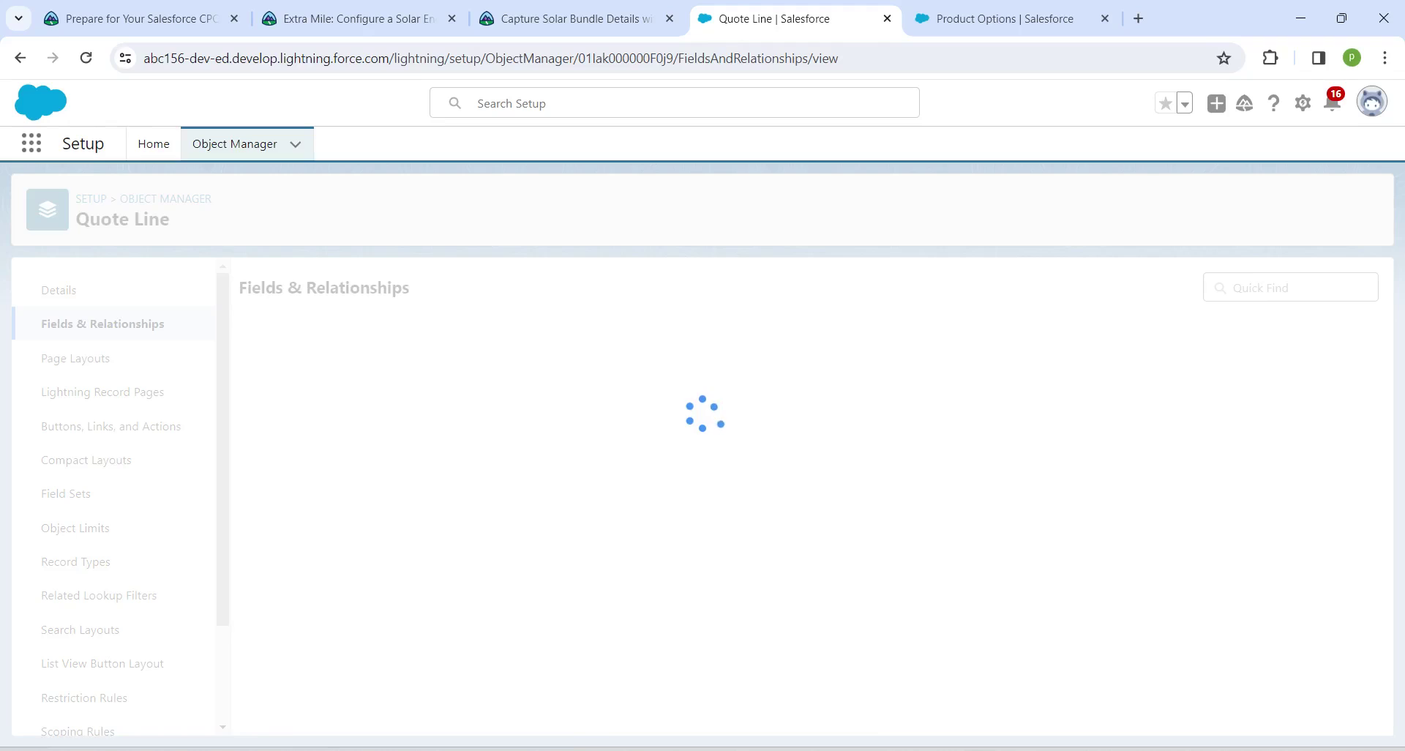
Start a new custom field on Quote Line with the Picklist data type
click(989, 287)
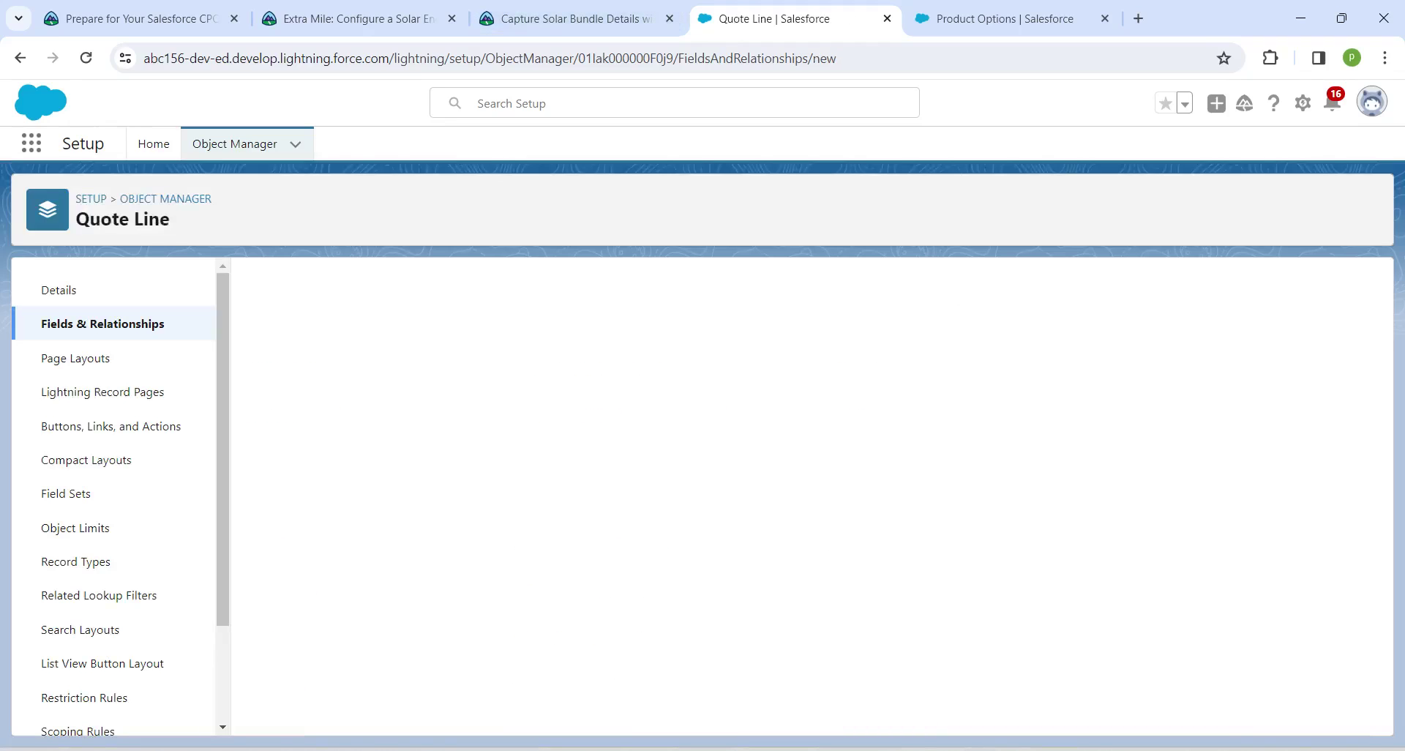
scroll(351, 556, down, 6)
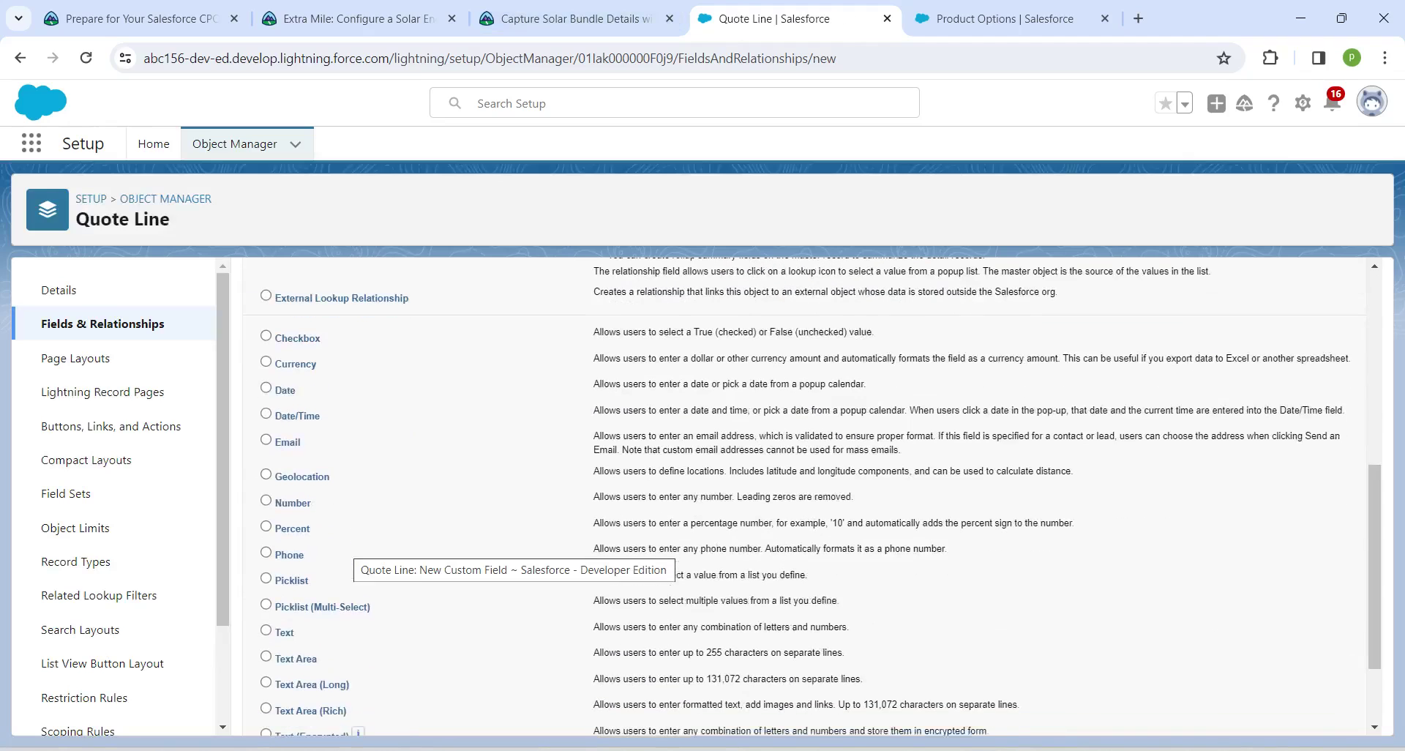
click(265, 574)
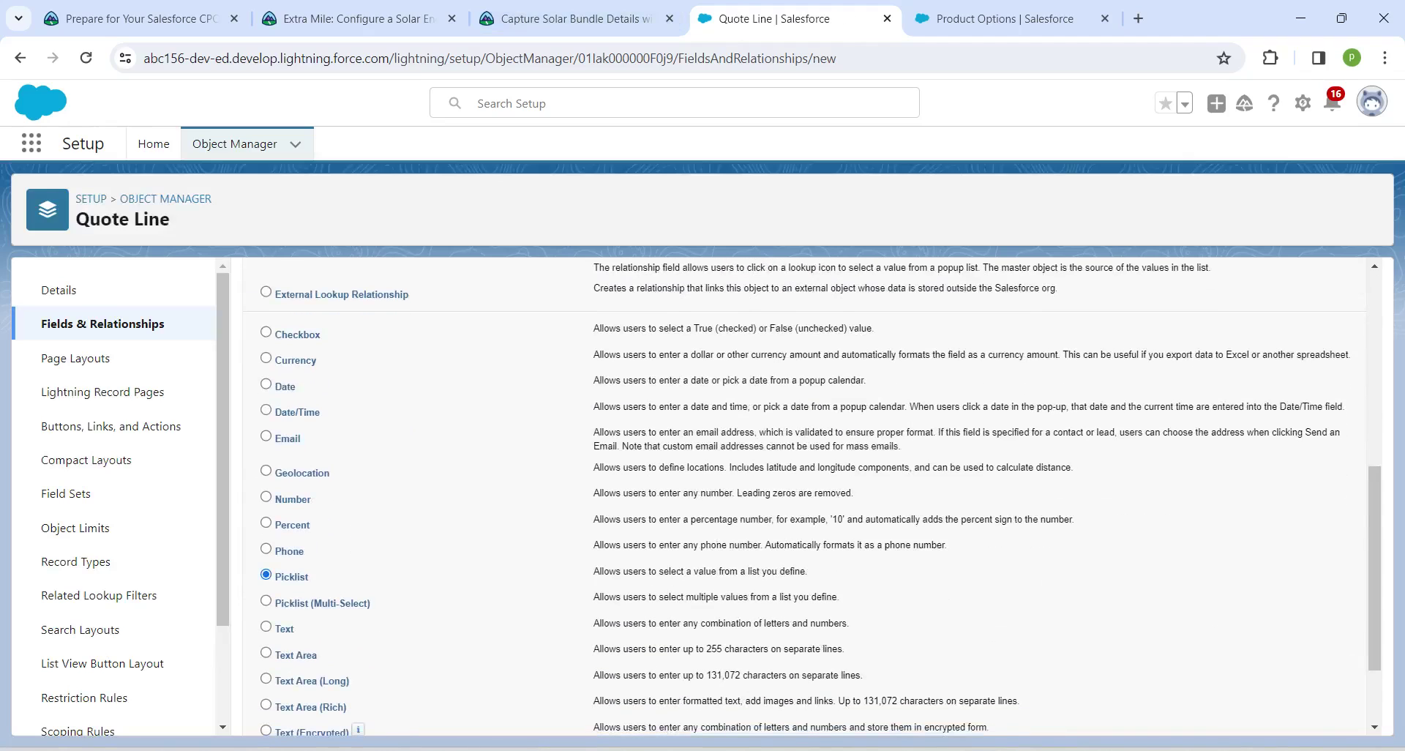
scroll(806, 498, down, 2)
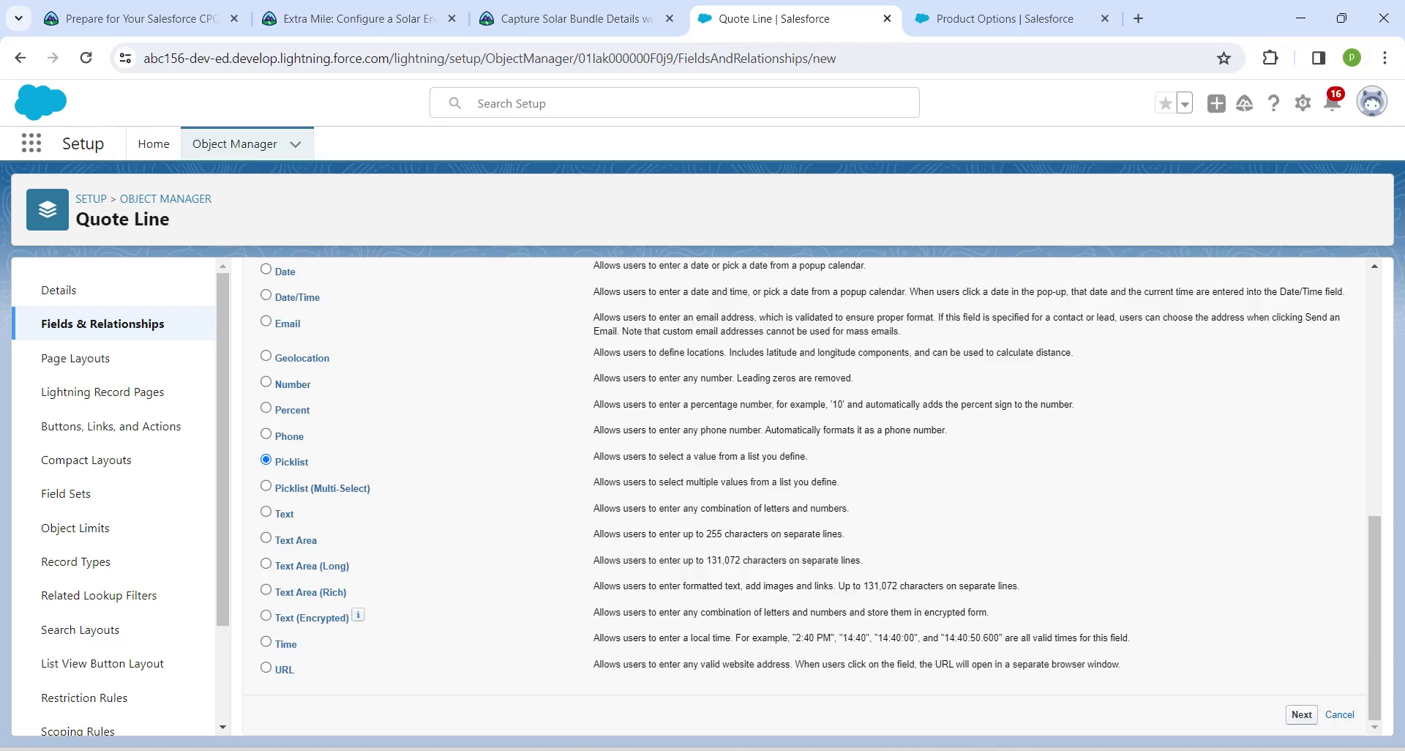
key(Return)
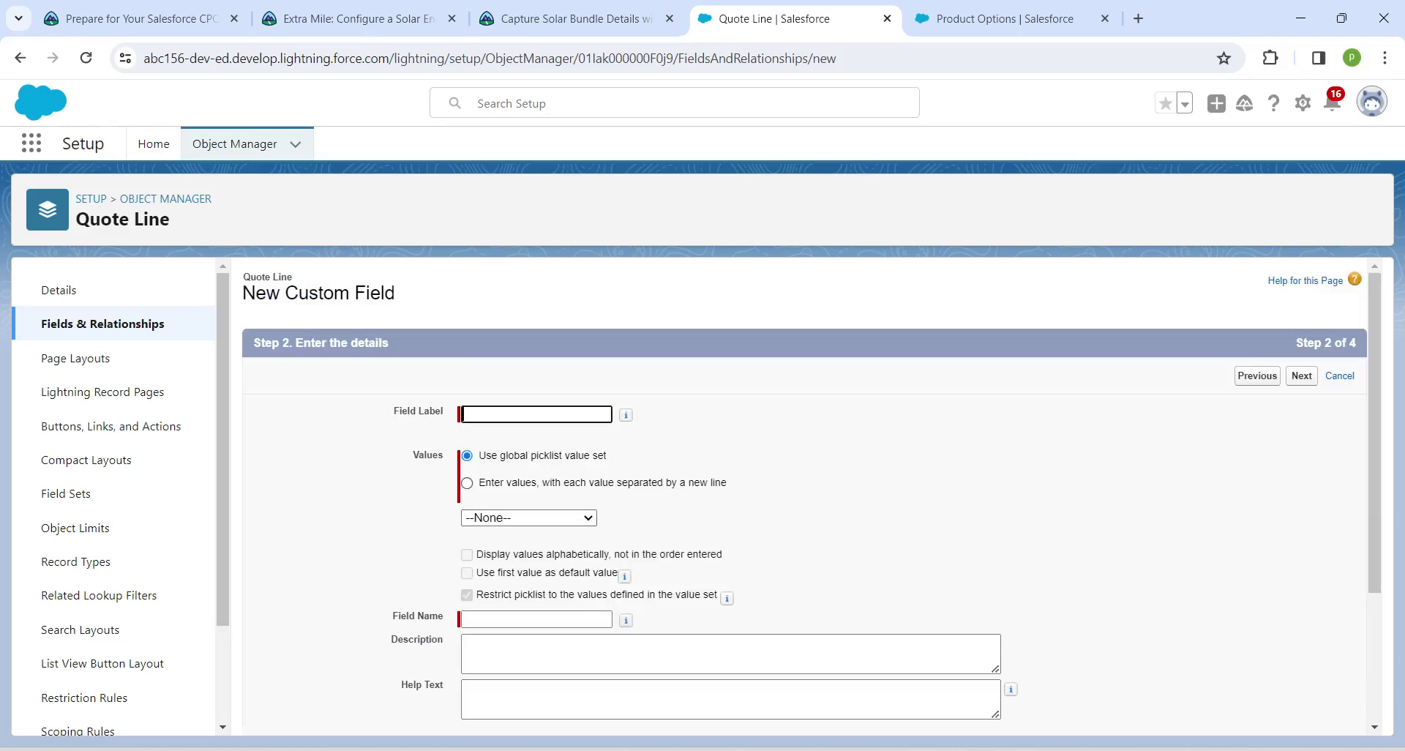
Choose manual value entry and enter 120V and 240V as the Quote Line picklist's values, each on its own line
click(466, 482)
click(468, 534)
text(1)
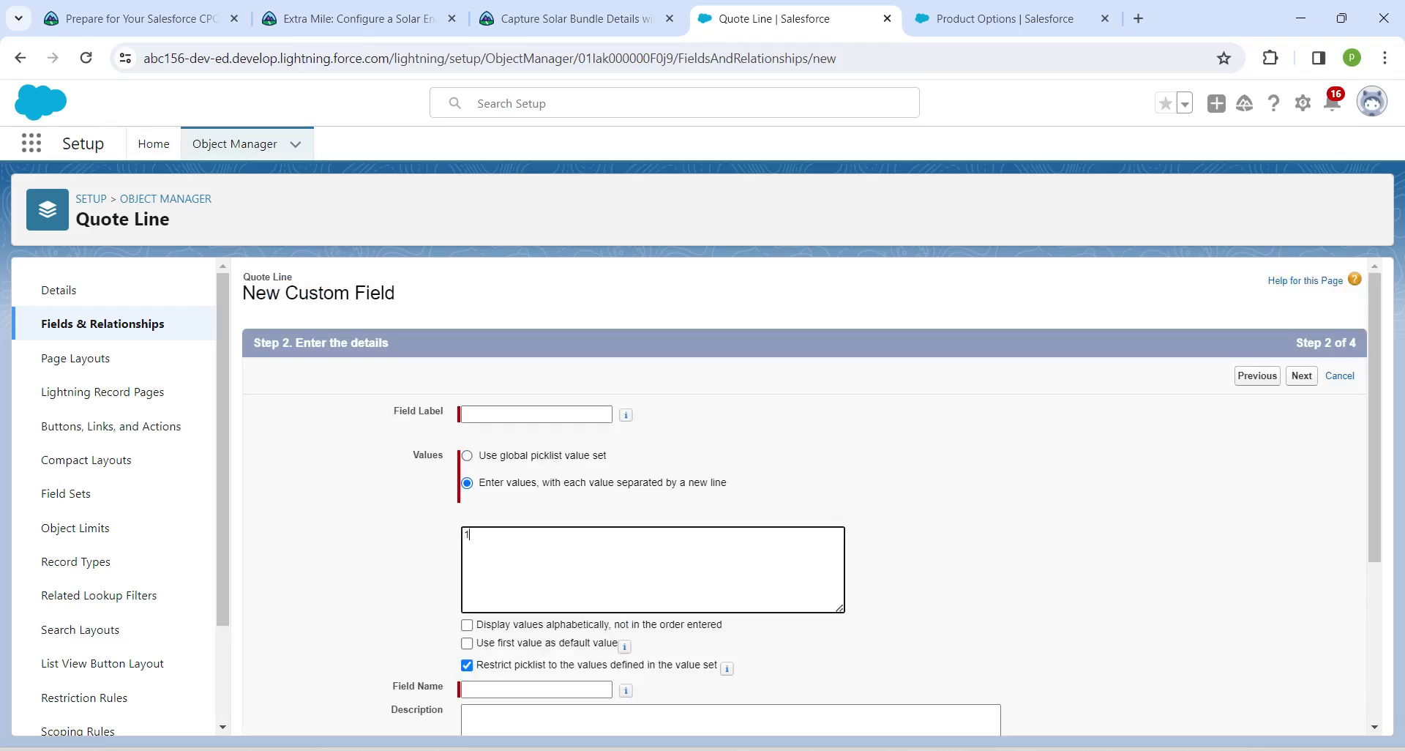
text(20V )
text(240)
text(V)
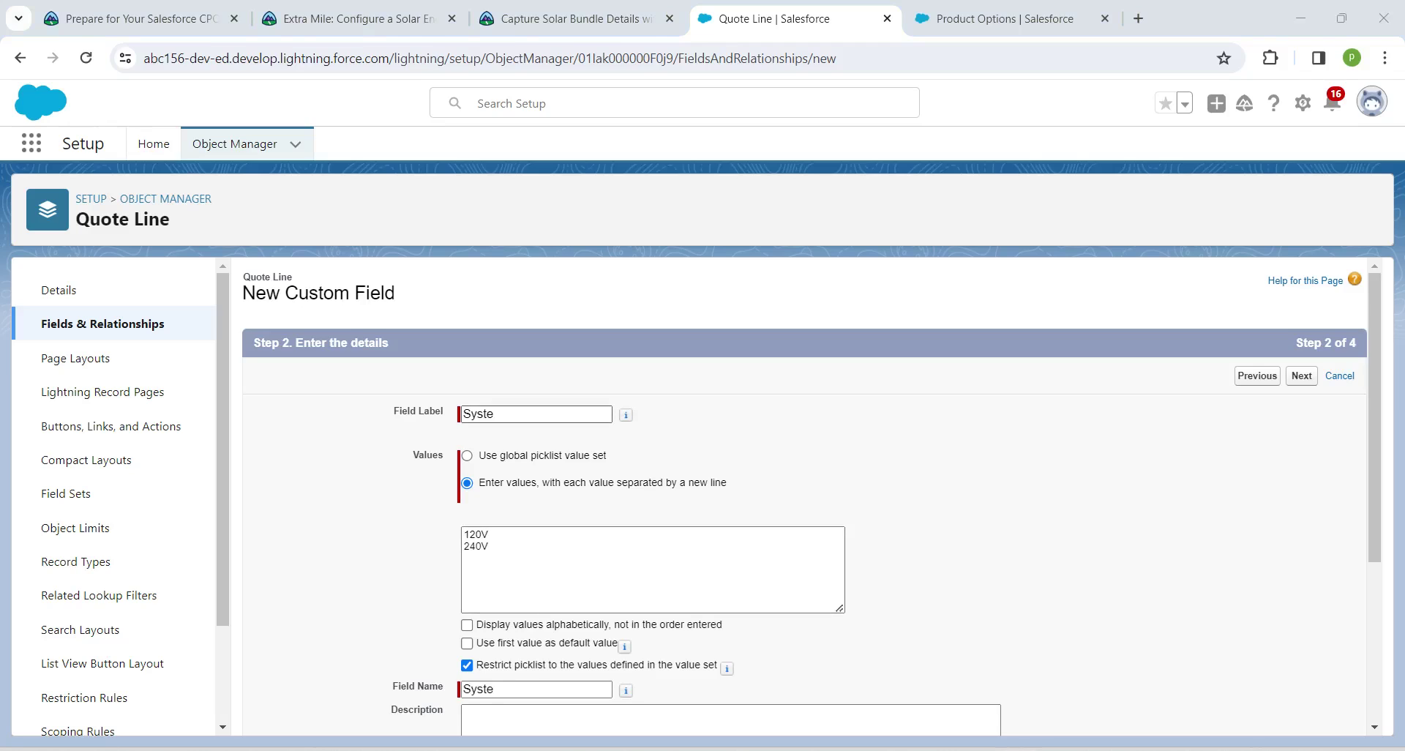
Set the Quote Line picklist's label to System Voltage and its field name to System_Voltage
click(536, 413)
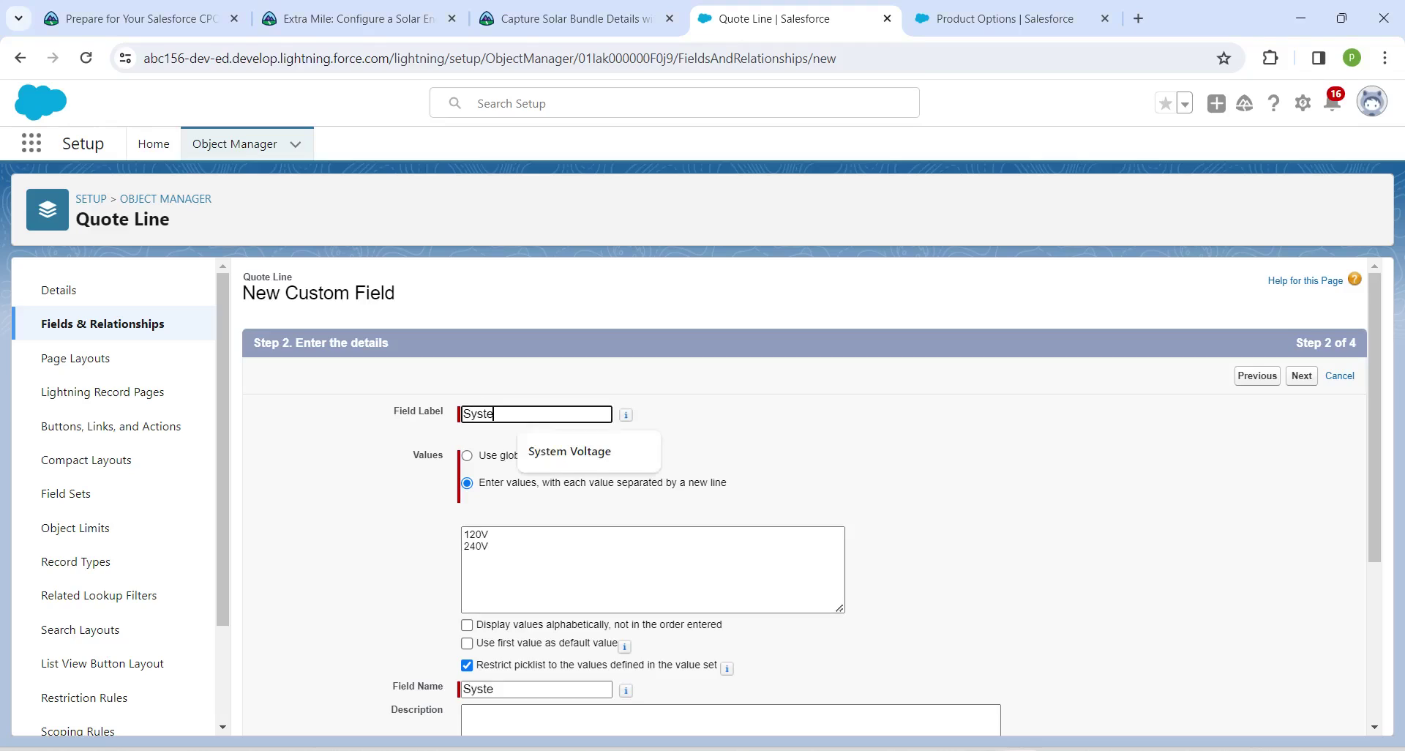
key(Down)
key(Return)
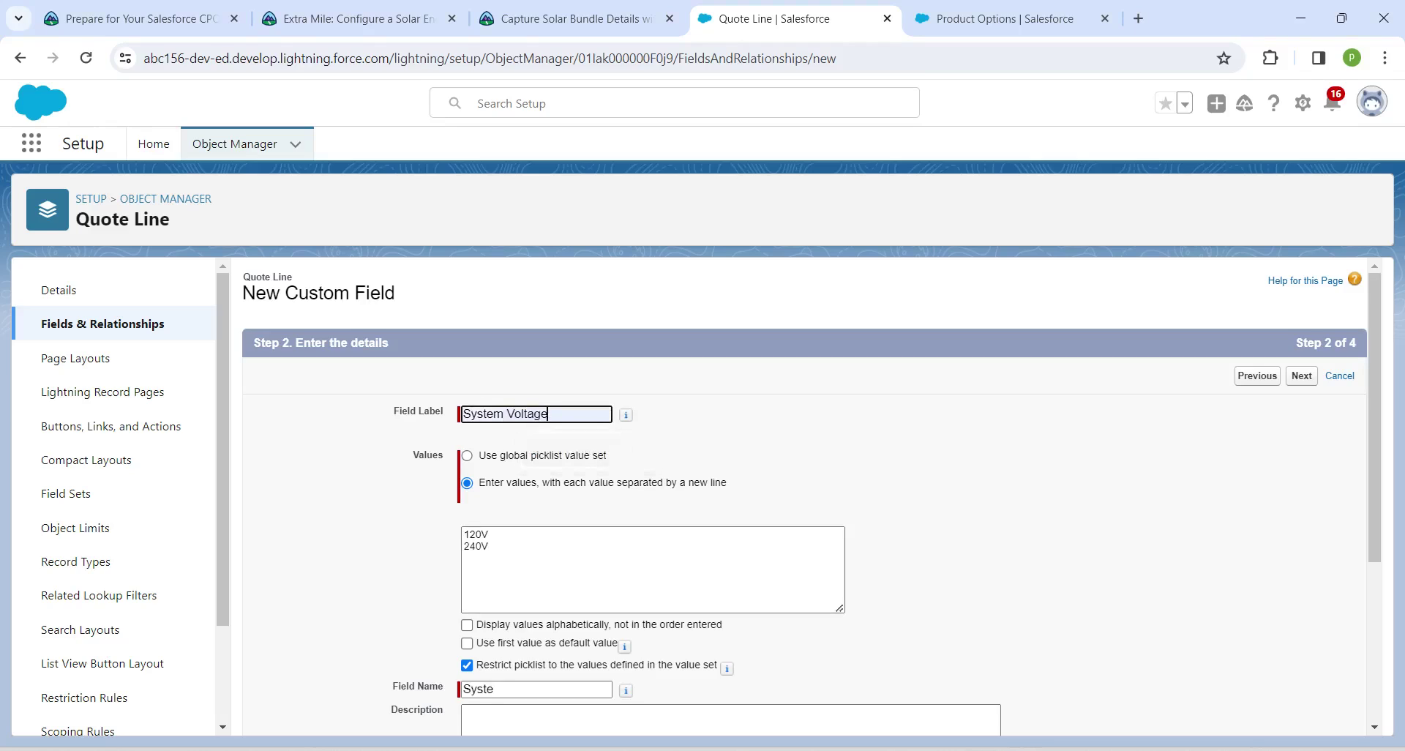
click(536, 689)
key(ctrl+a)
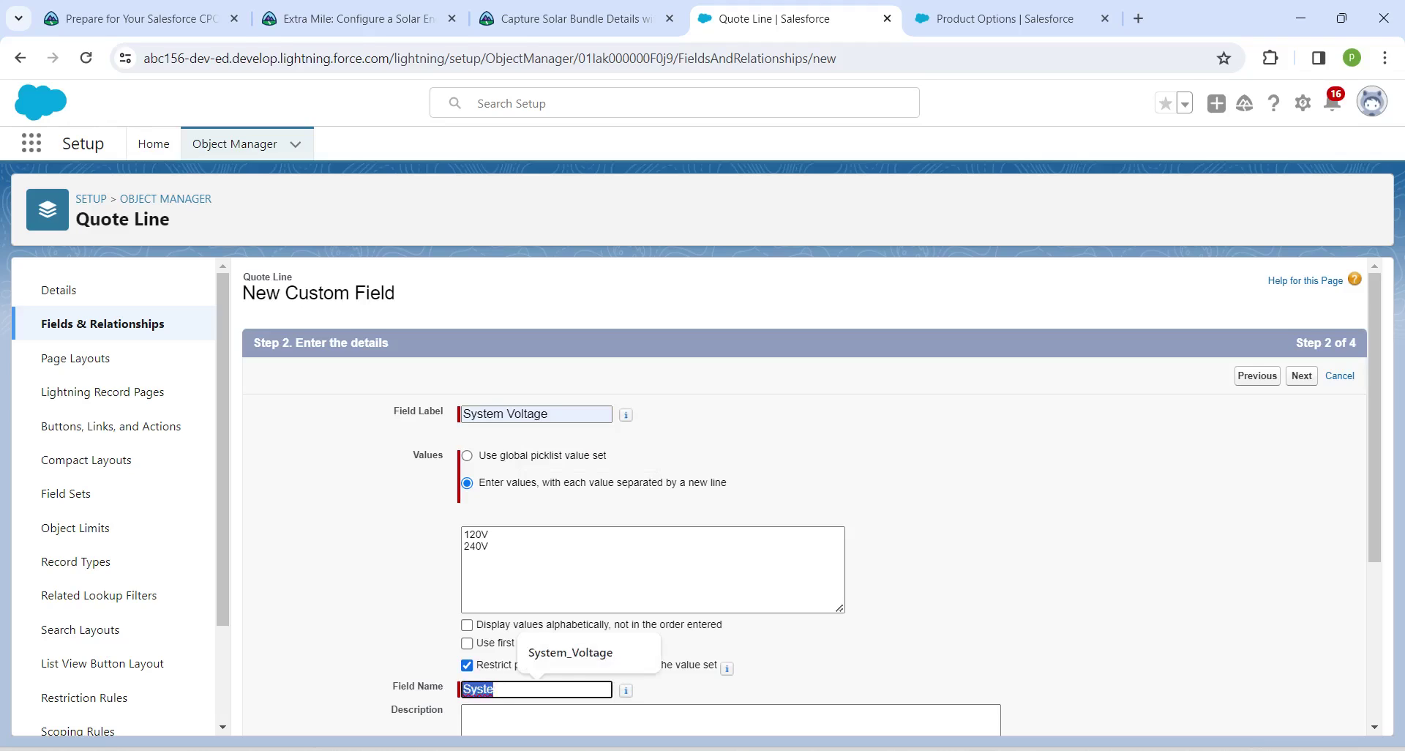
key(BackSpace)
triple_click(536, 414)
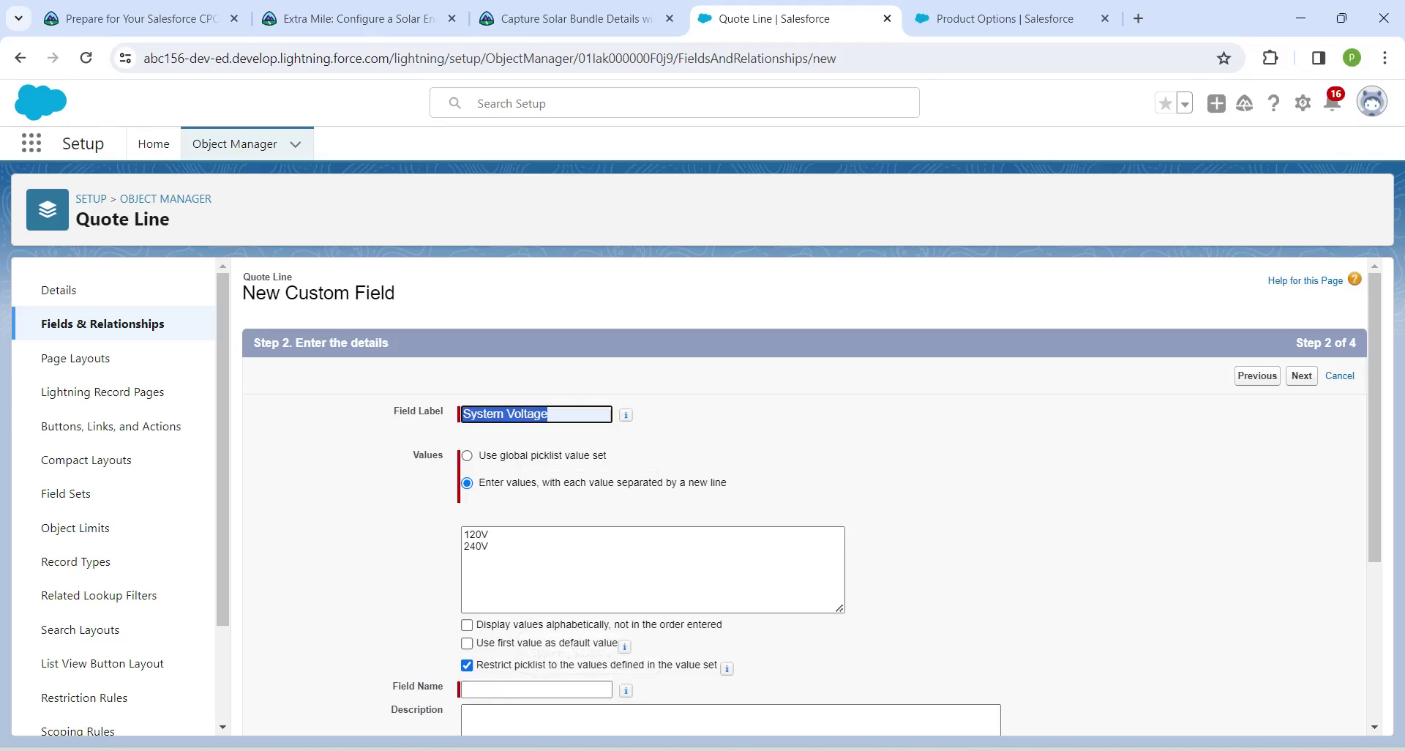
key(ctrl+x)
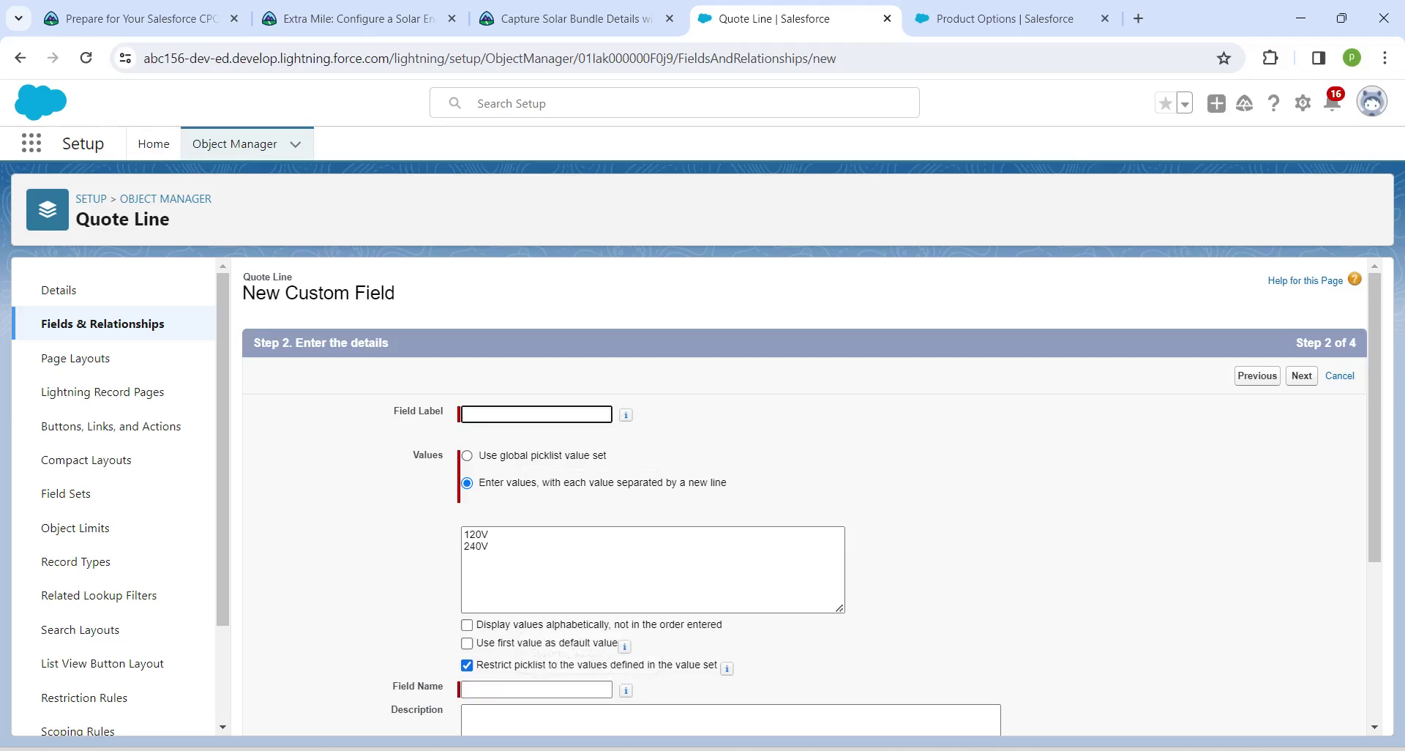
key(ctrl+v)
key(Tab)
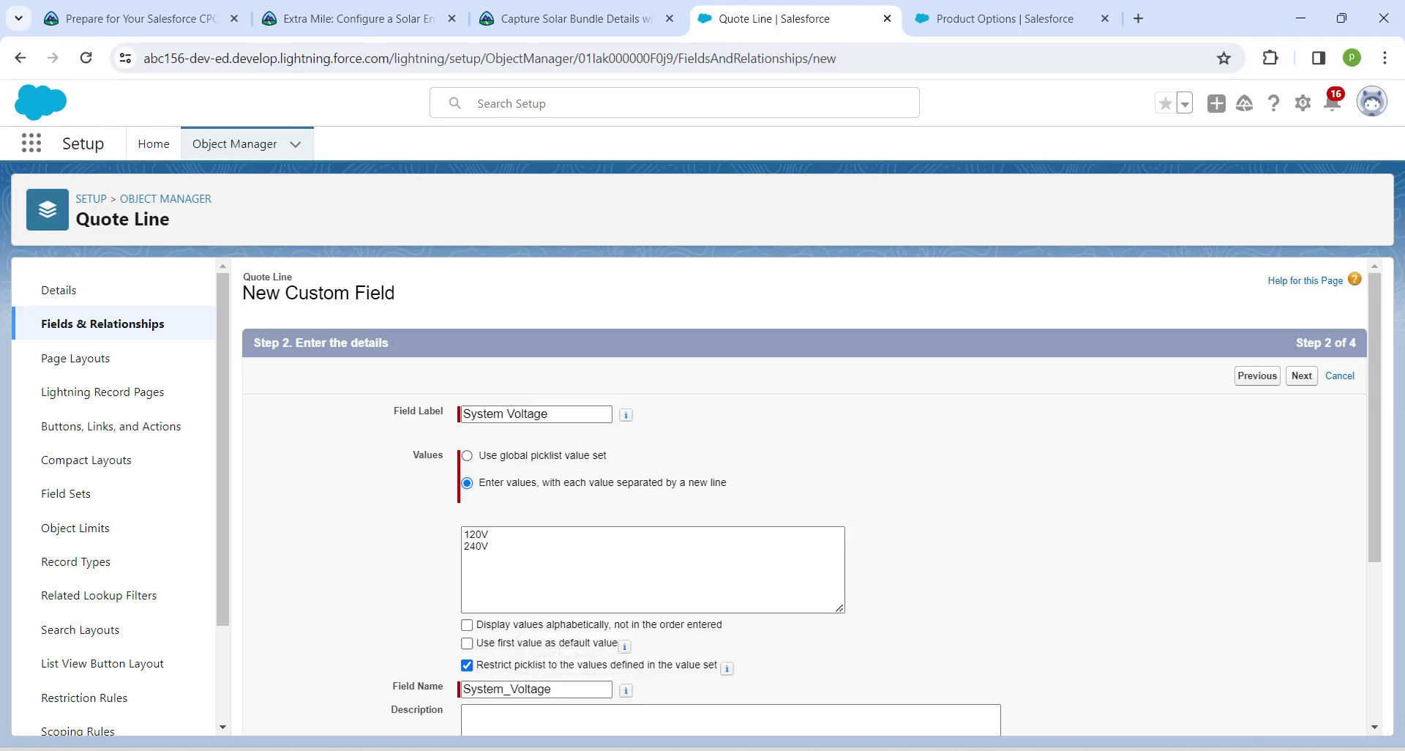
Keep the default field-level security and page layout for System Voltage, save it, and start another Quote Line field
click(1300, 375)
click(1301, 375)
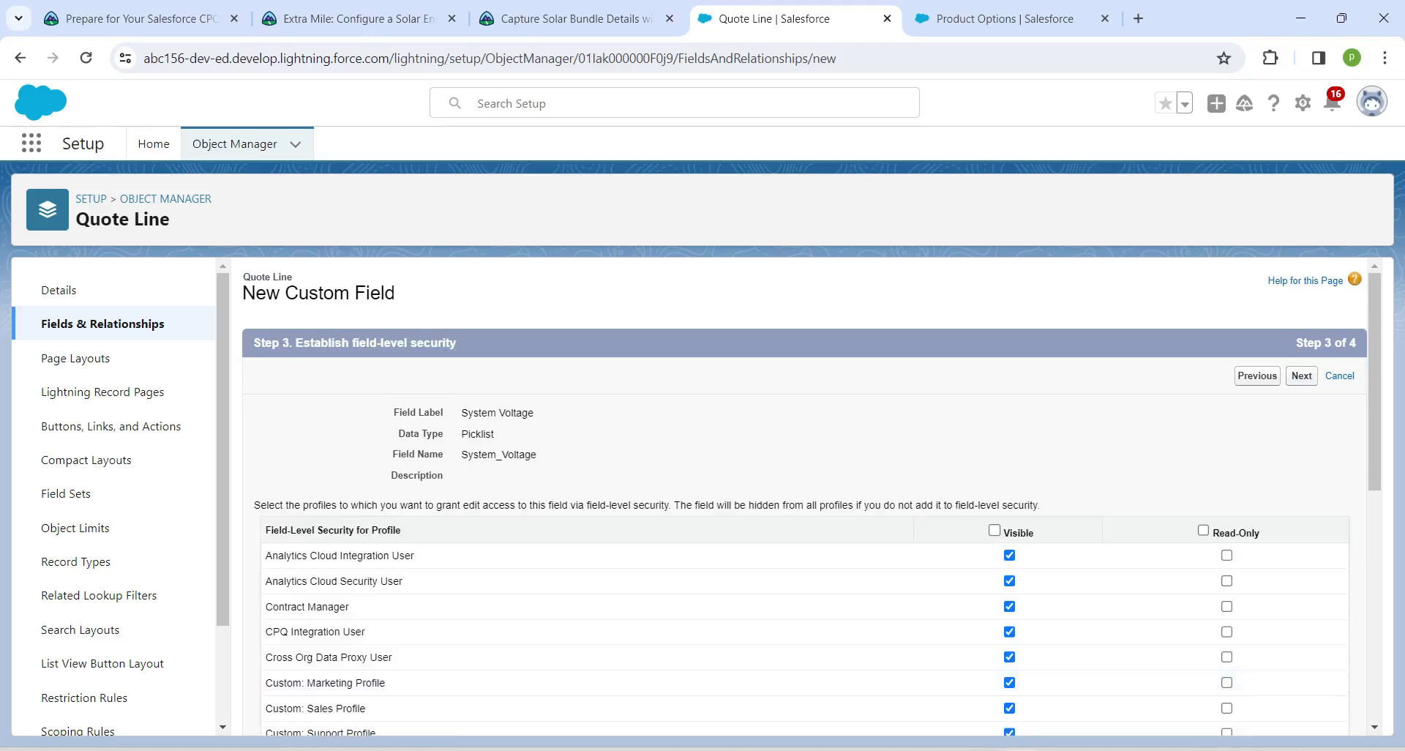
click(1263, 376)
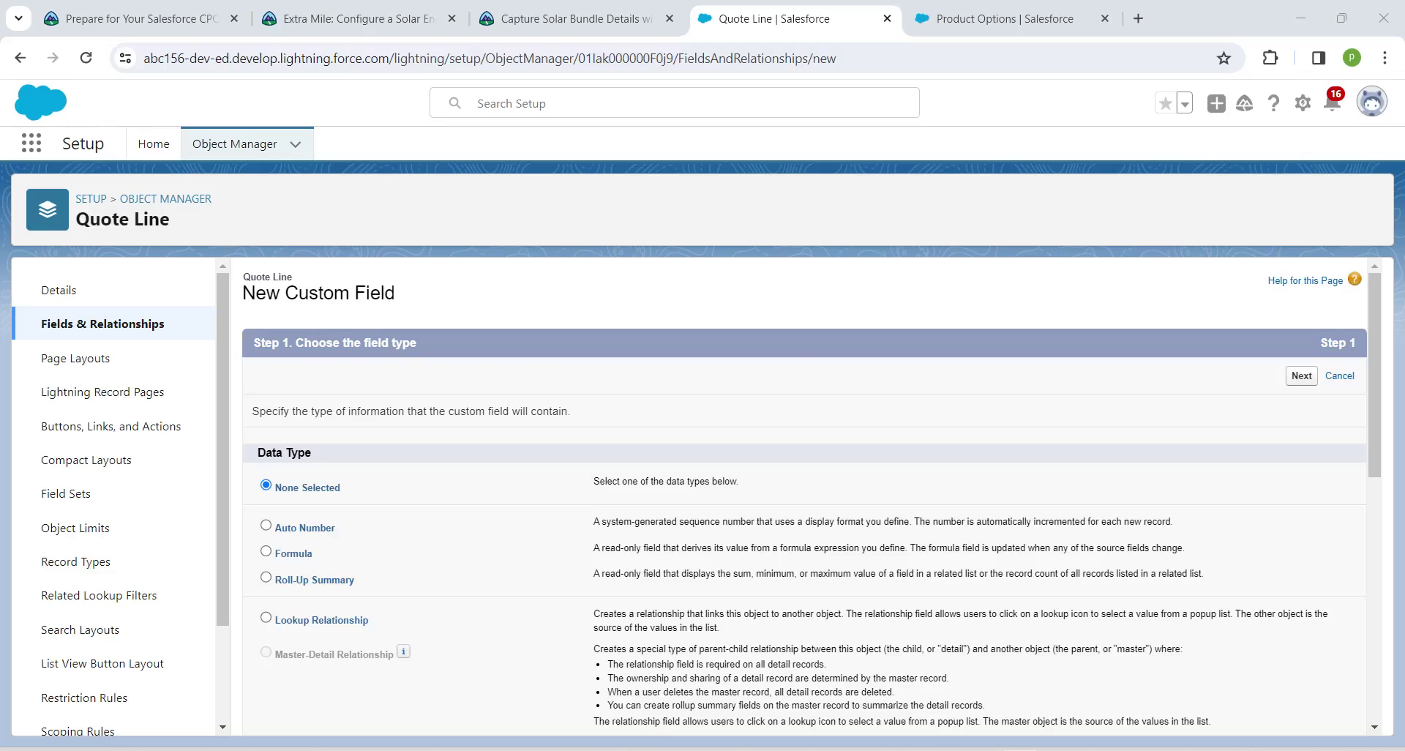
Choose Picklist as the new Quote Line field's data type and continue to its details
scroll(804, 496, down, 5)
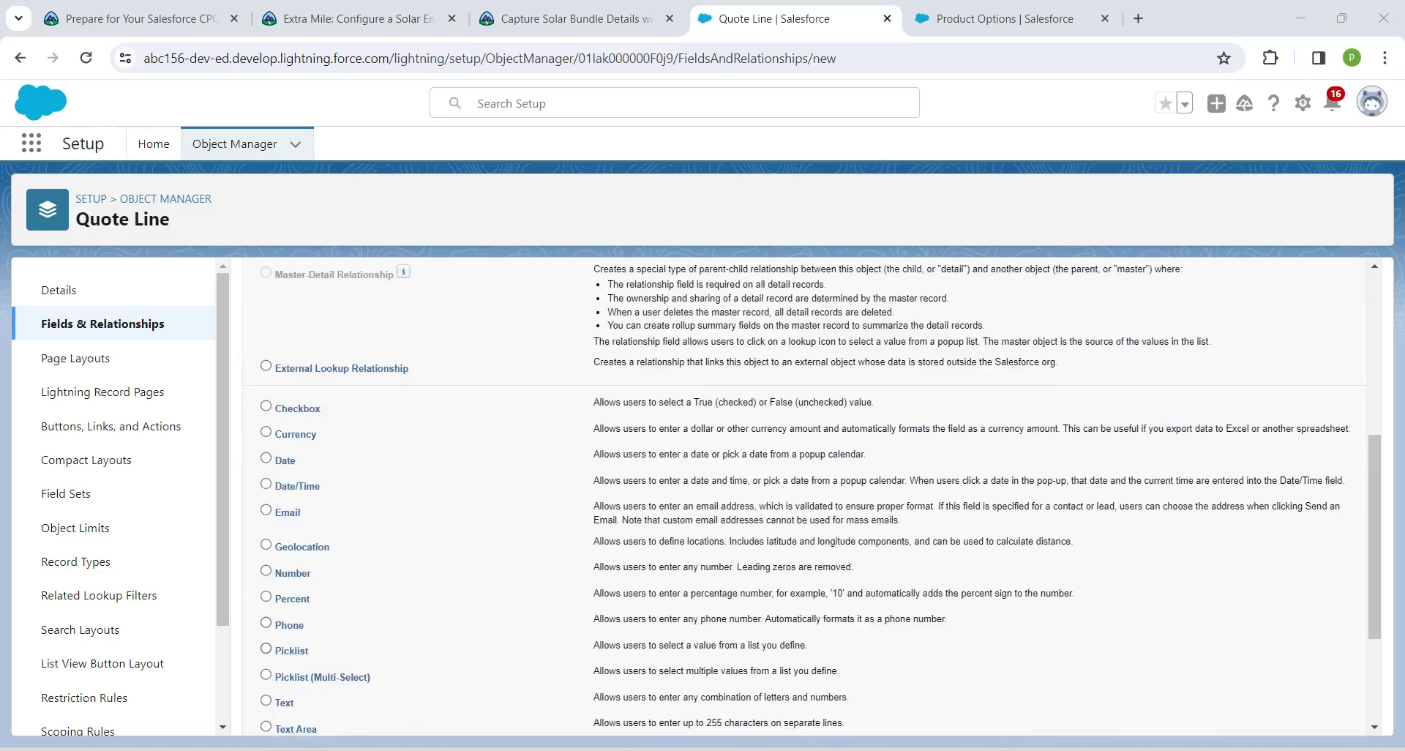
click(265, 649)
scroll(266, 649, down, 3)
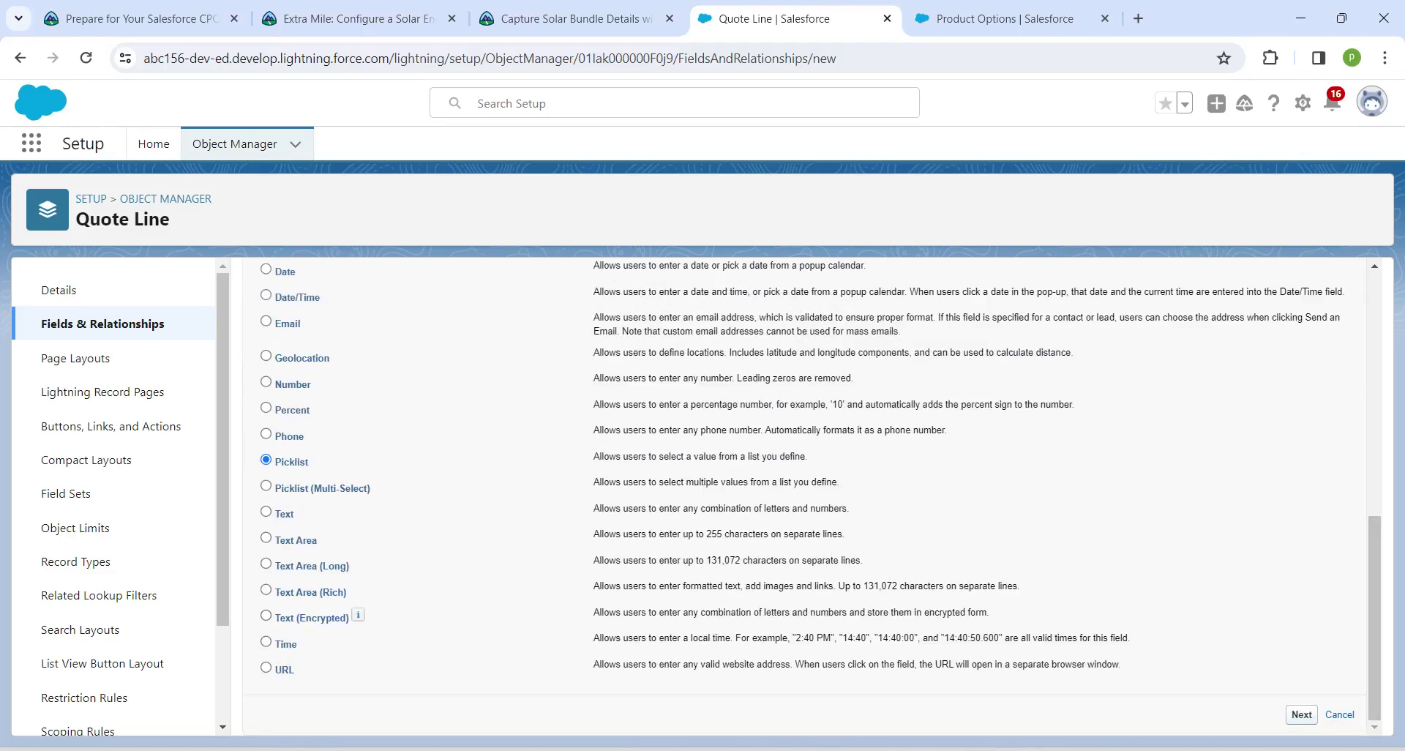
click(1301, 714)
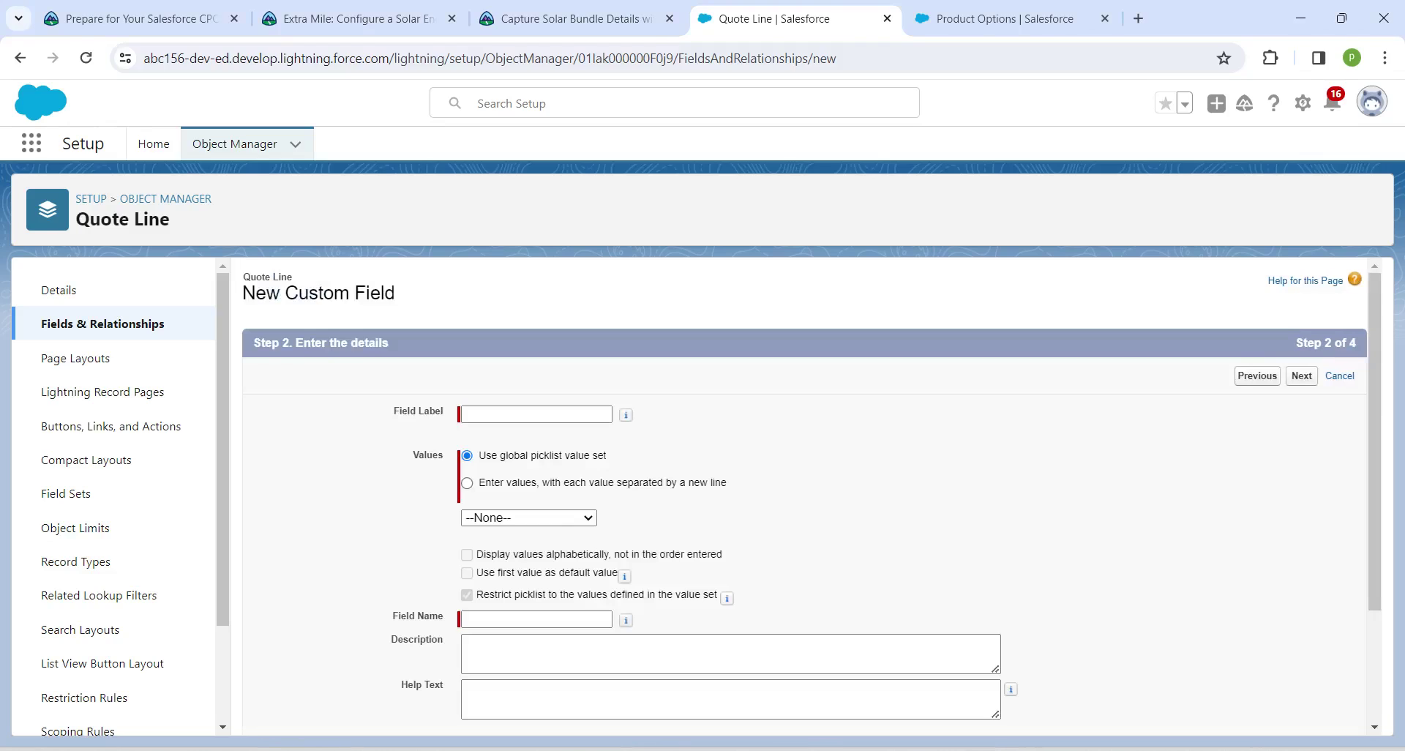
Choose manual value entry and enter Silver, Black and Bronze as the picklist values, each on its own line
click(467, 482)
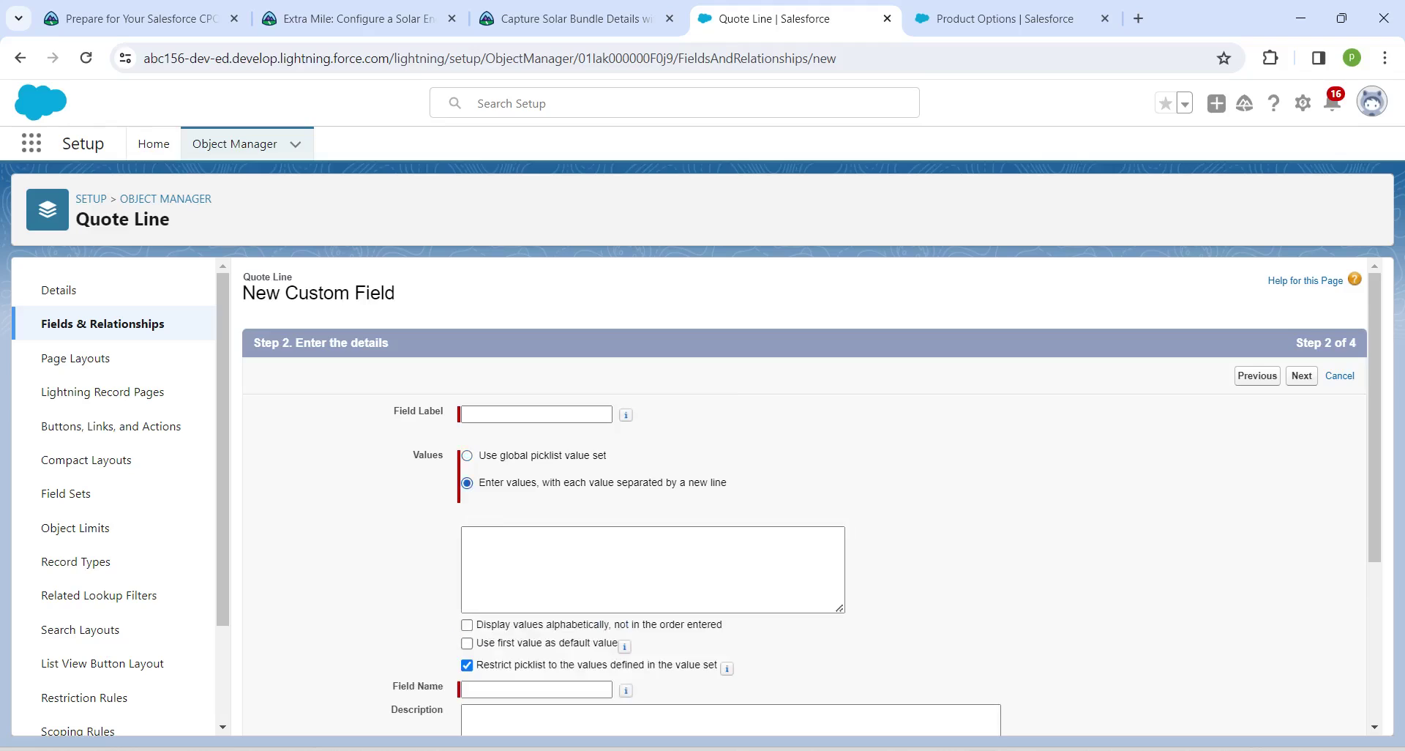
click(652, 568)
key(ctrl+v)
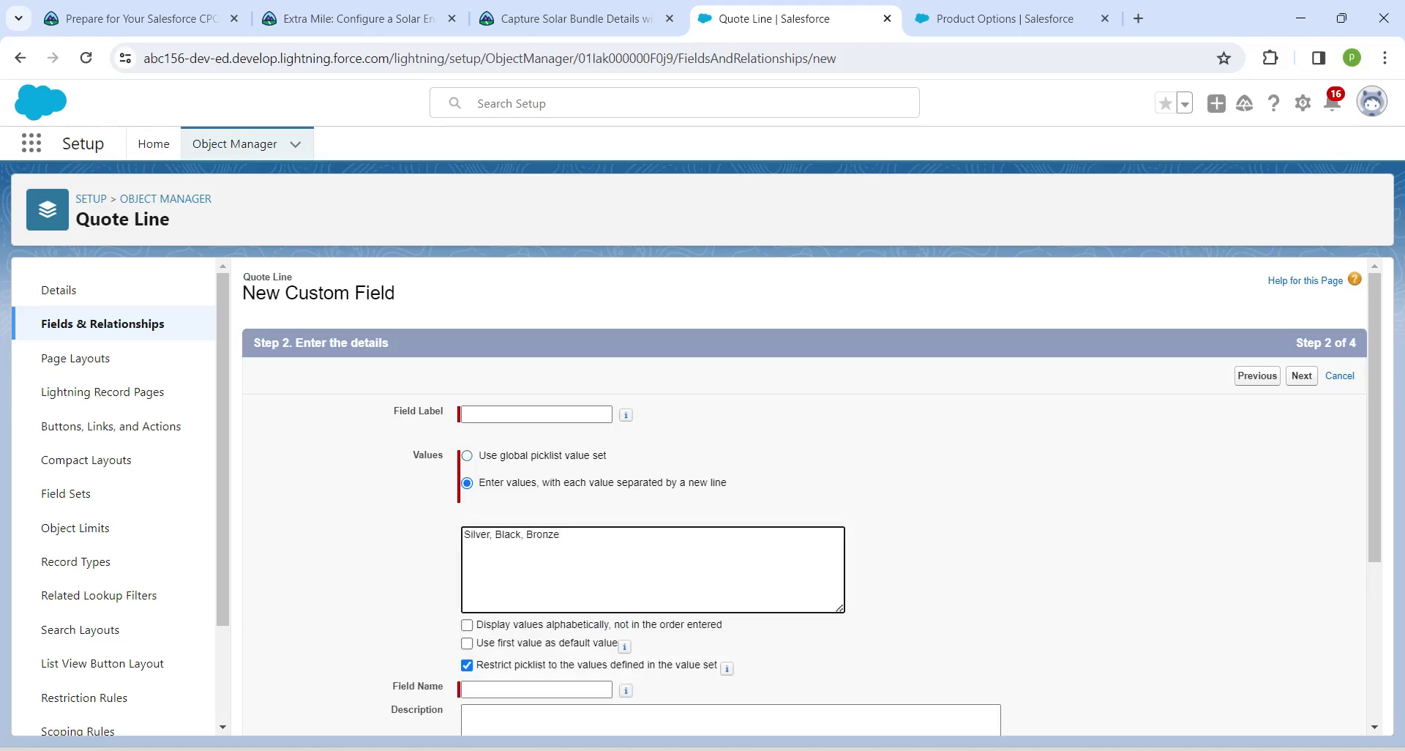
click(495, 535)
key(BackSpace)
key(BackSpace)
key(Return)
click(493, 546)
key(BackSpace)
key(BackSpace)
key(Return)
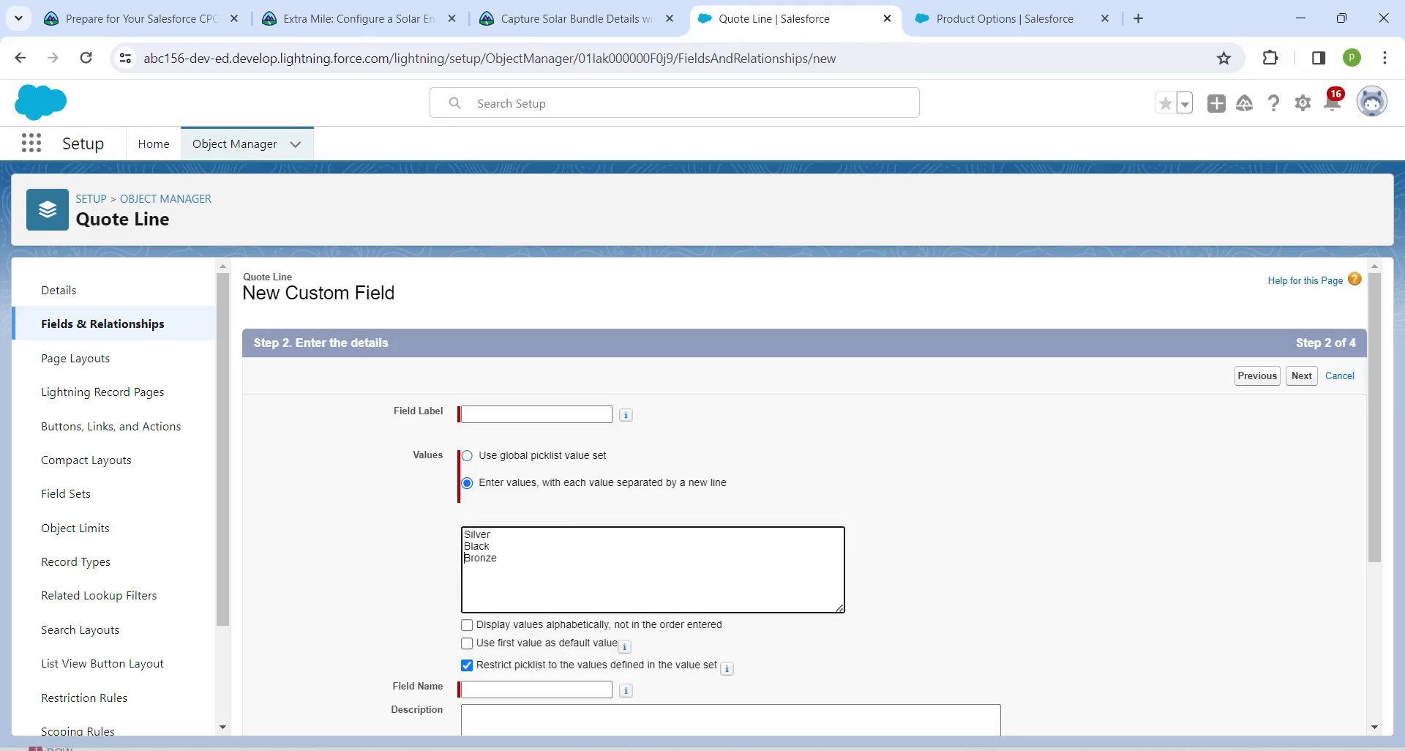
Label the color picklist Hardware Color and save it with the default field-level security and page layout, continuing to another new field
click(536, 414)
text(Hard)
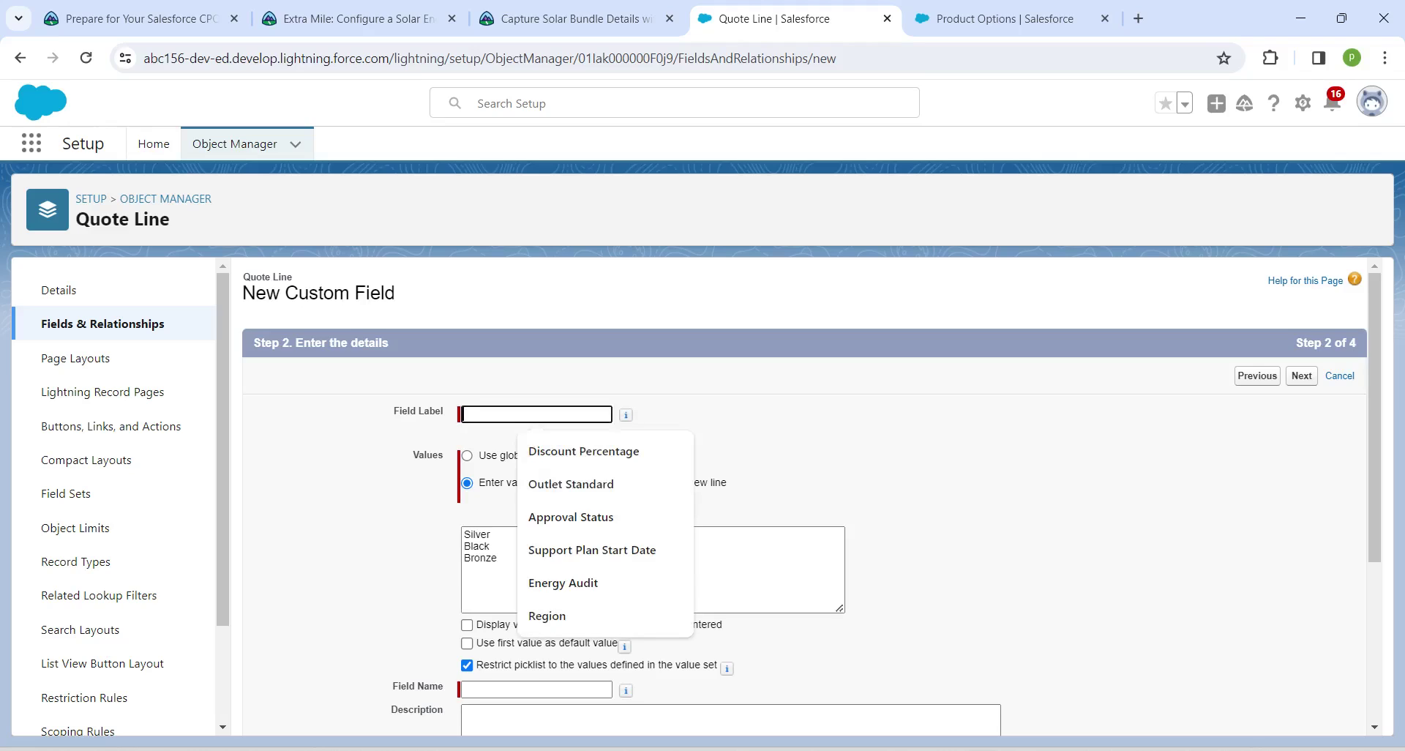
key(Down)
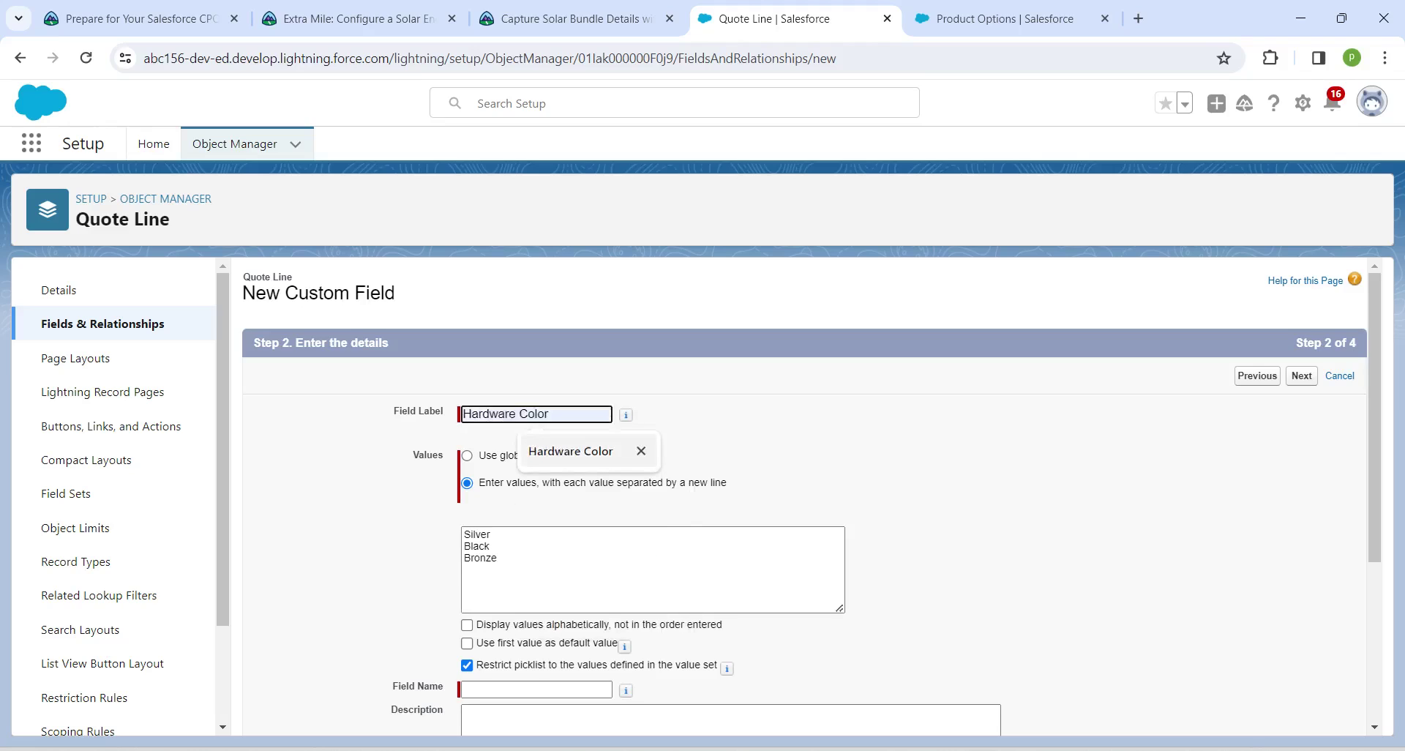
key(Return)
key(Tab)
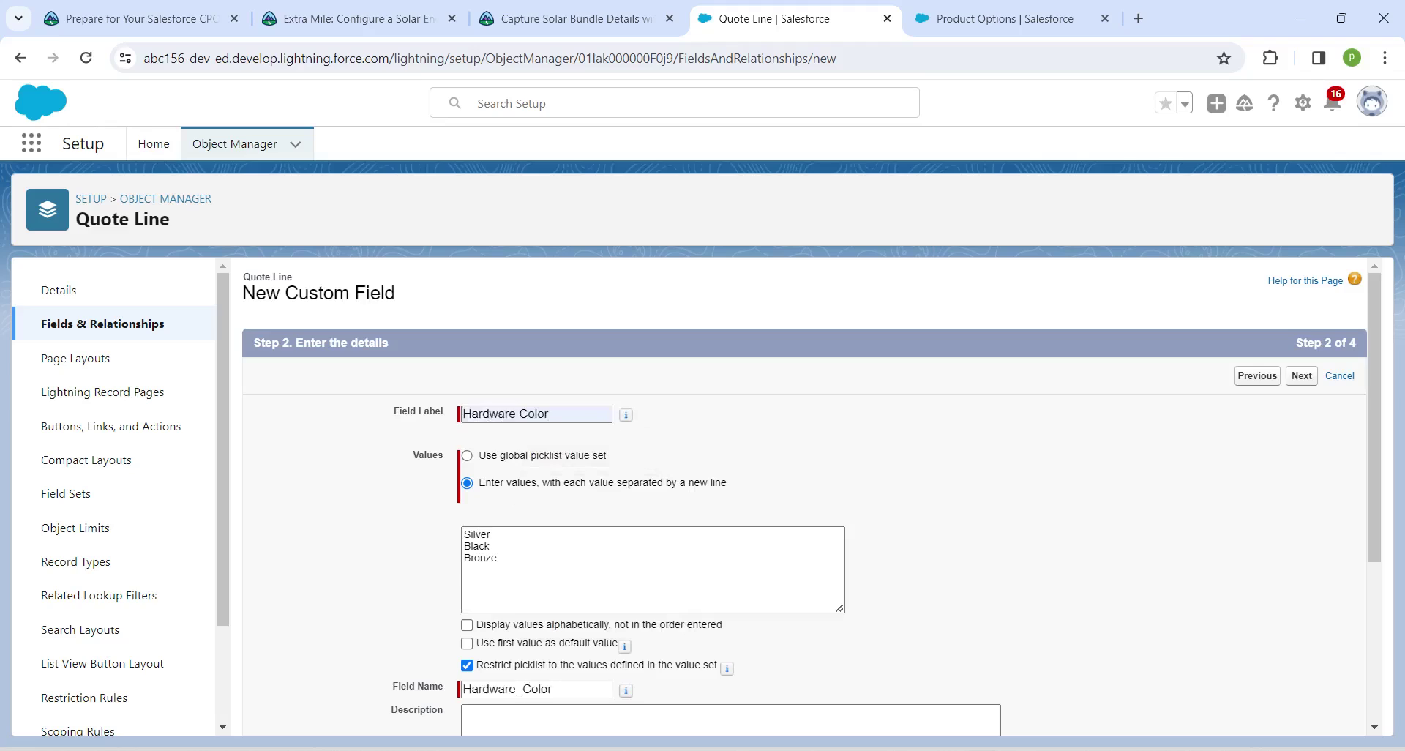
click(1301, 375)
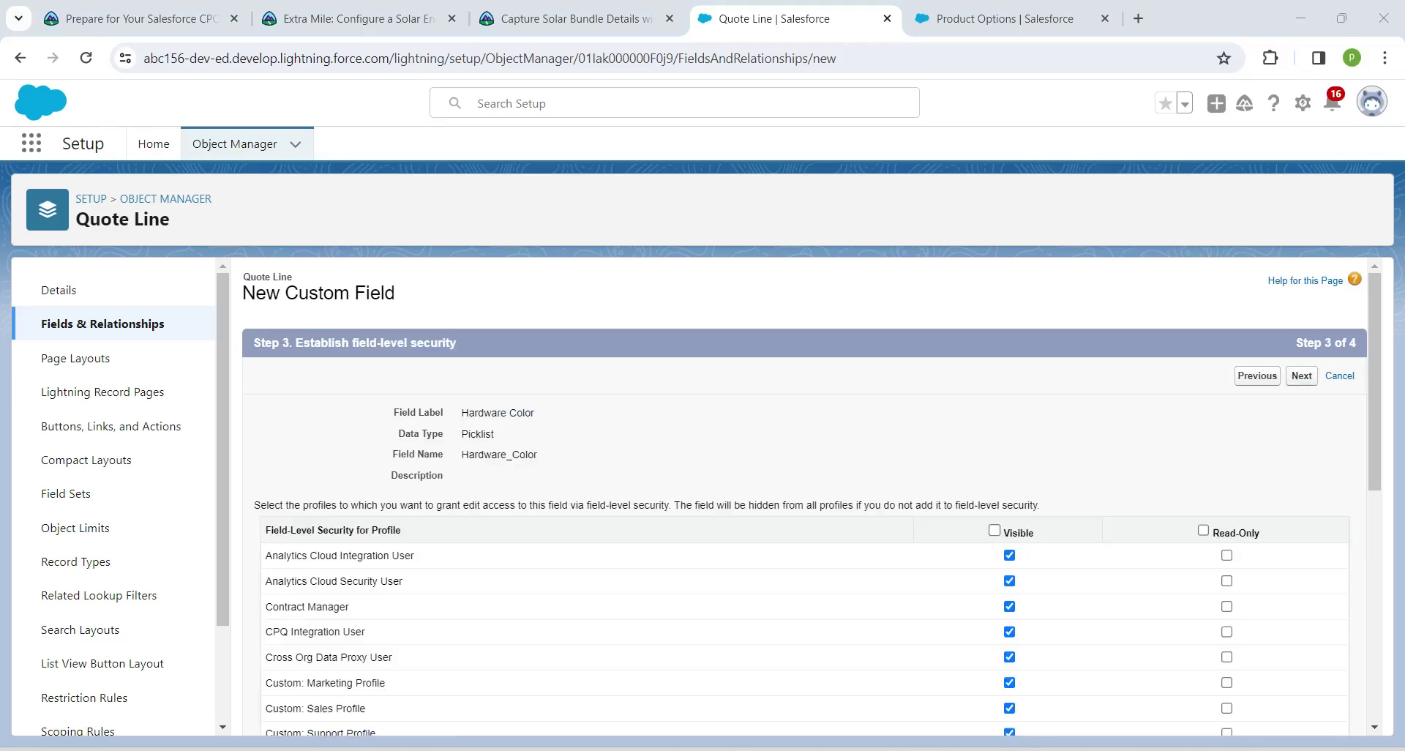
click(1302, 376)
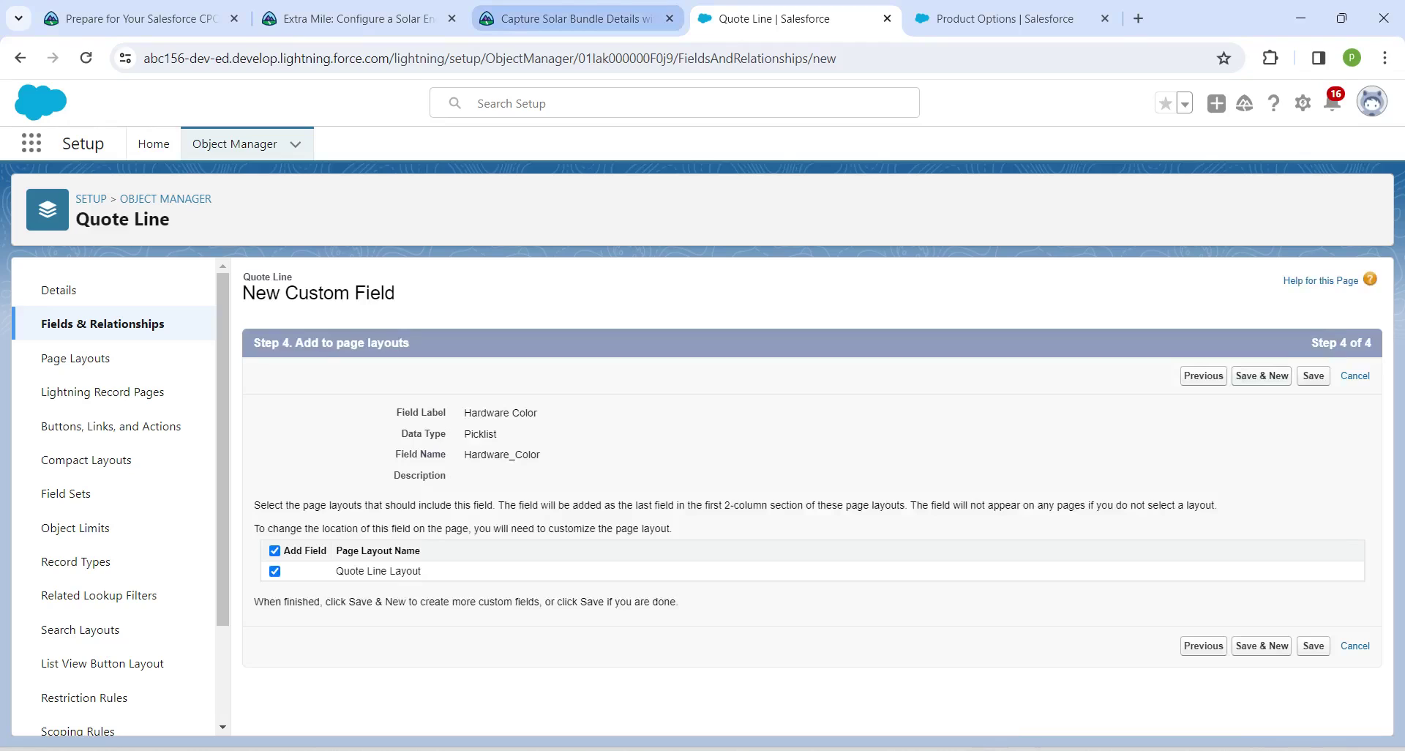
Copy the measurement standard choices "Imperial, Metric" from the Trailhead project requirements
click(567, 18)
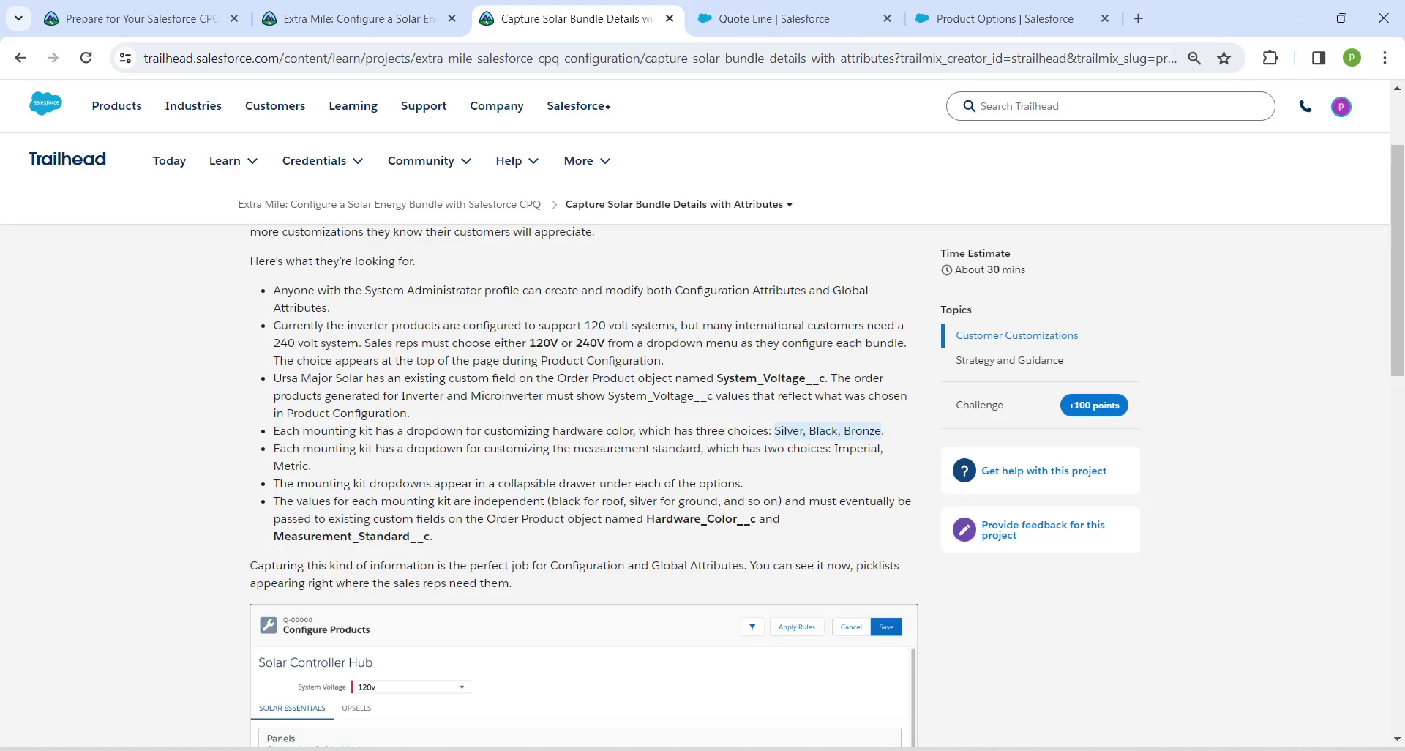
drag(834, 448, 312, 465)
key(ctrl+c)
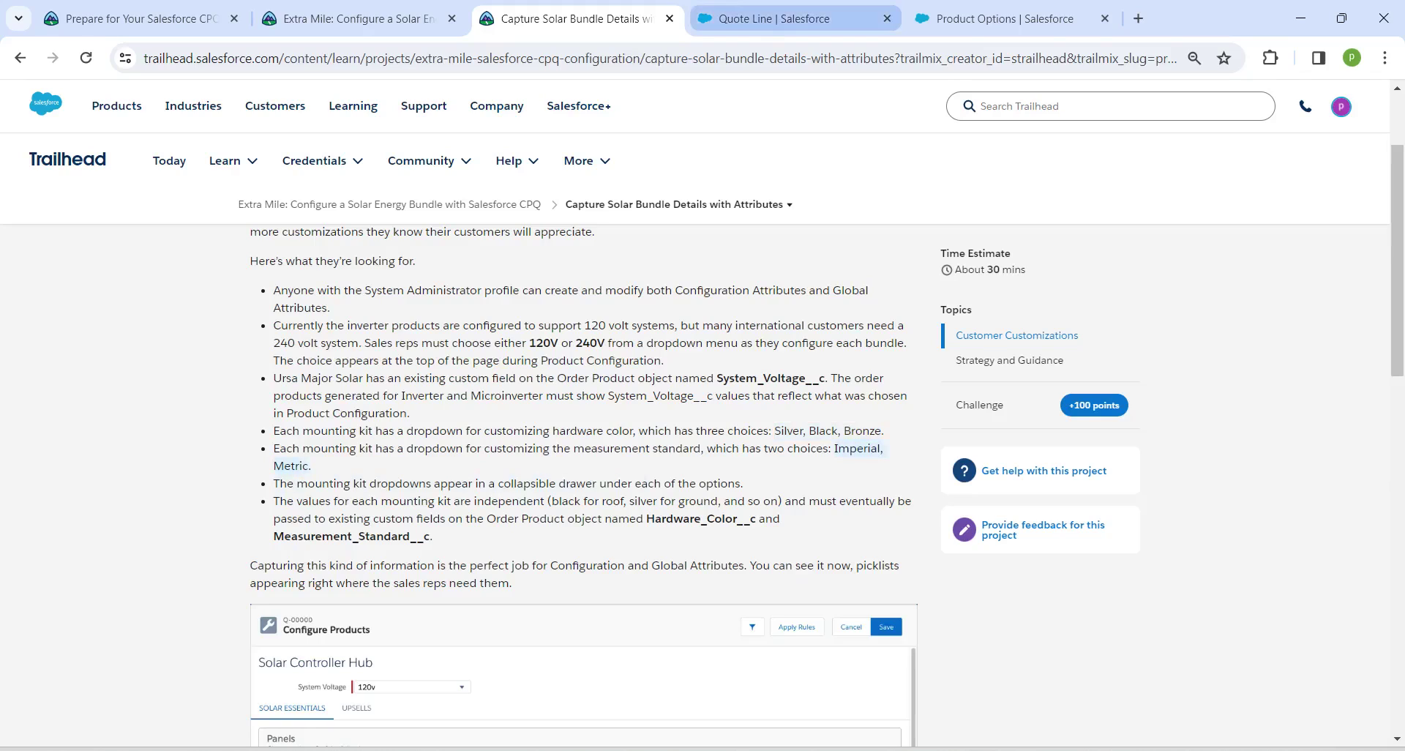
Return to the new Quote Line field in Salesforce Setup and give it the Picklist data type
click(774, 18)
scroll(805, 498, down, 6)
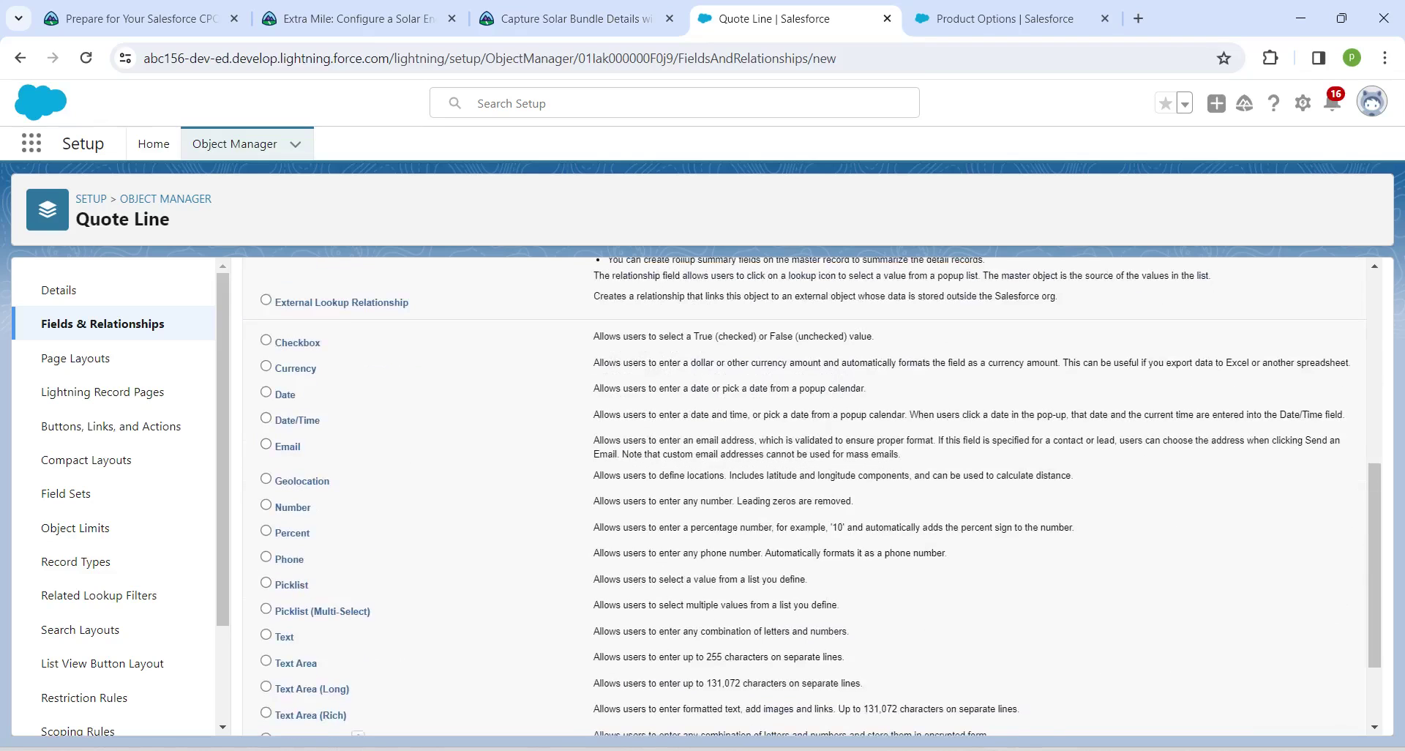
click(265, 583)
scroll(805, 498, down, 2)
click(1303, 714)
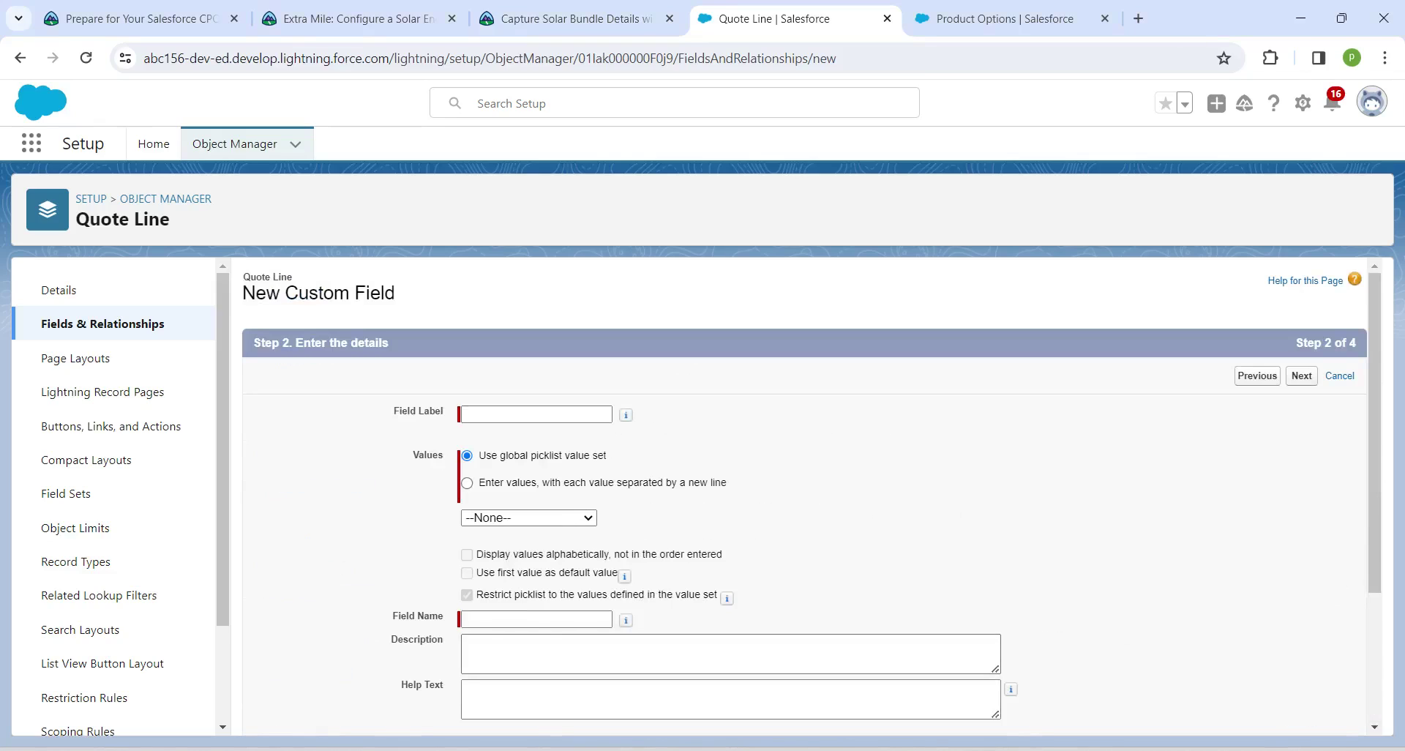
Choose manual value entry and enter Imperial and Metric as the picklist values, each on its own line
click(466, 483)
click(464, 535)
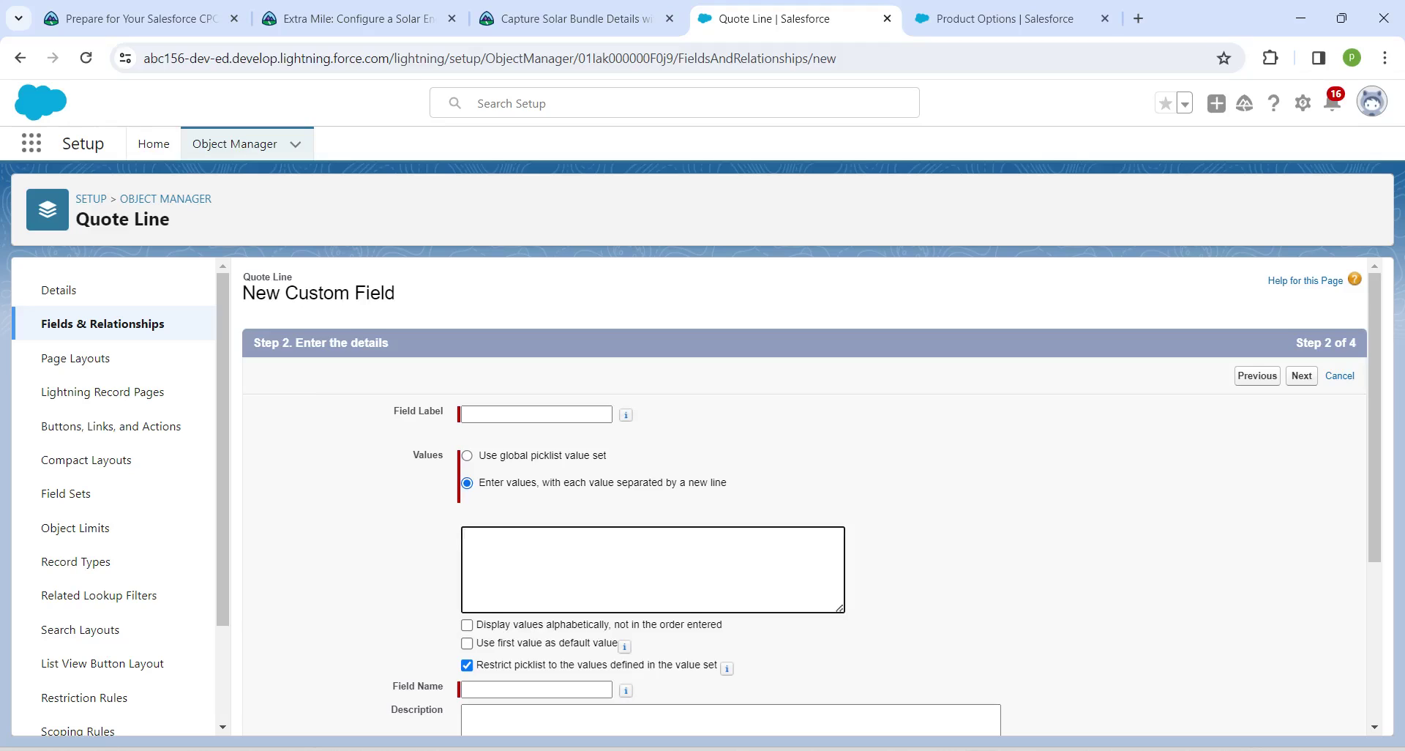
key(ctrl+v)
key(BackSpace)
key(BackSpace)
key(Return)
Label the Imperial/Metric picklist Measurement Standard and save it with the default field-level security and page layout
click(536, 414)
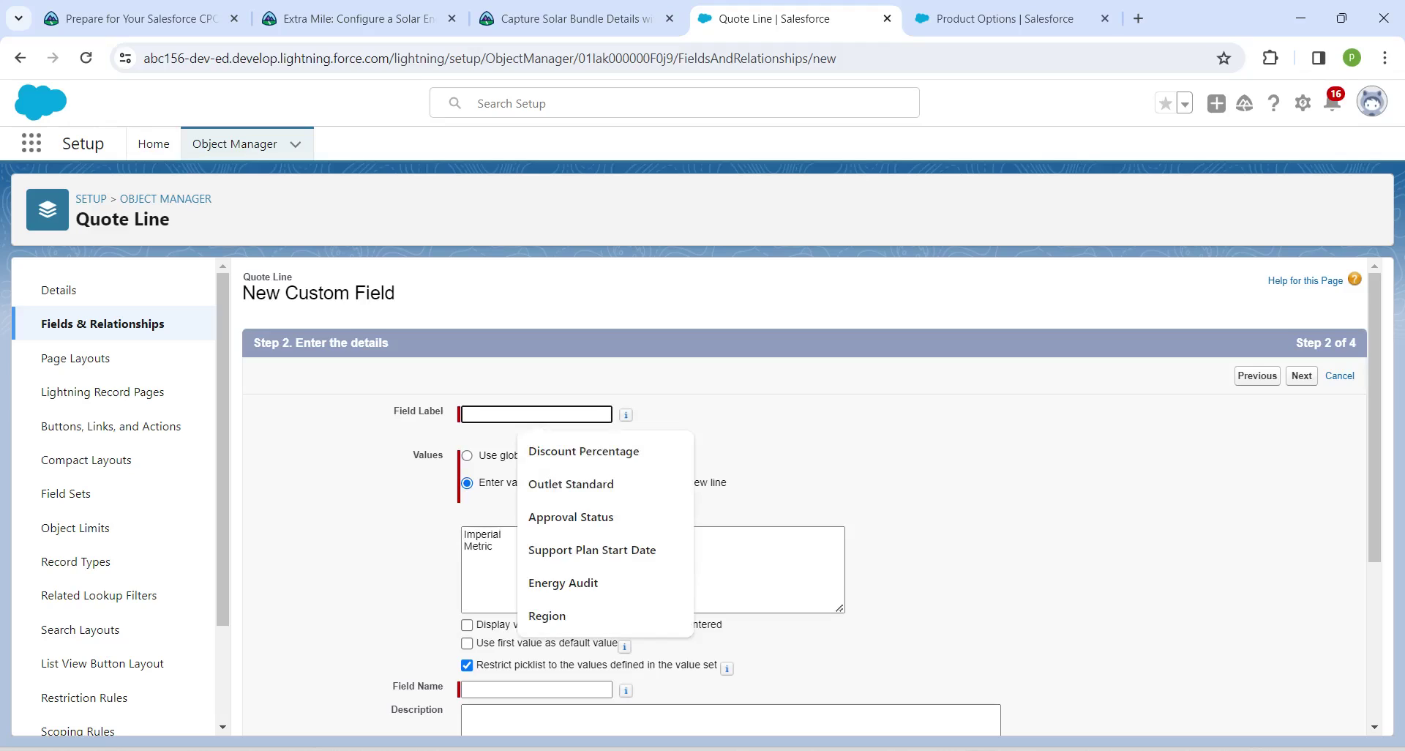
click(571, 18)
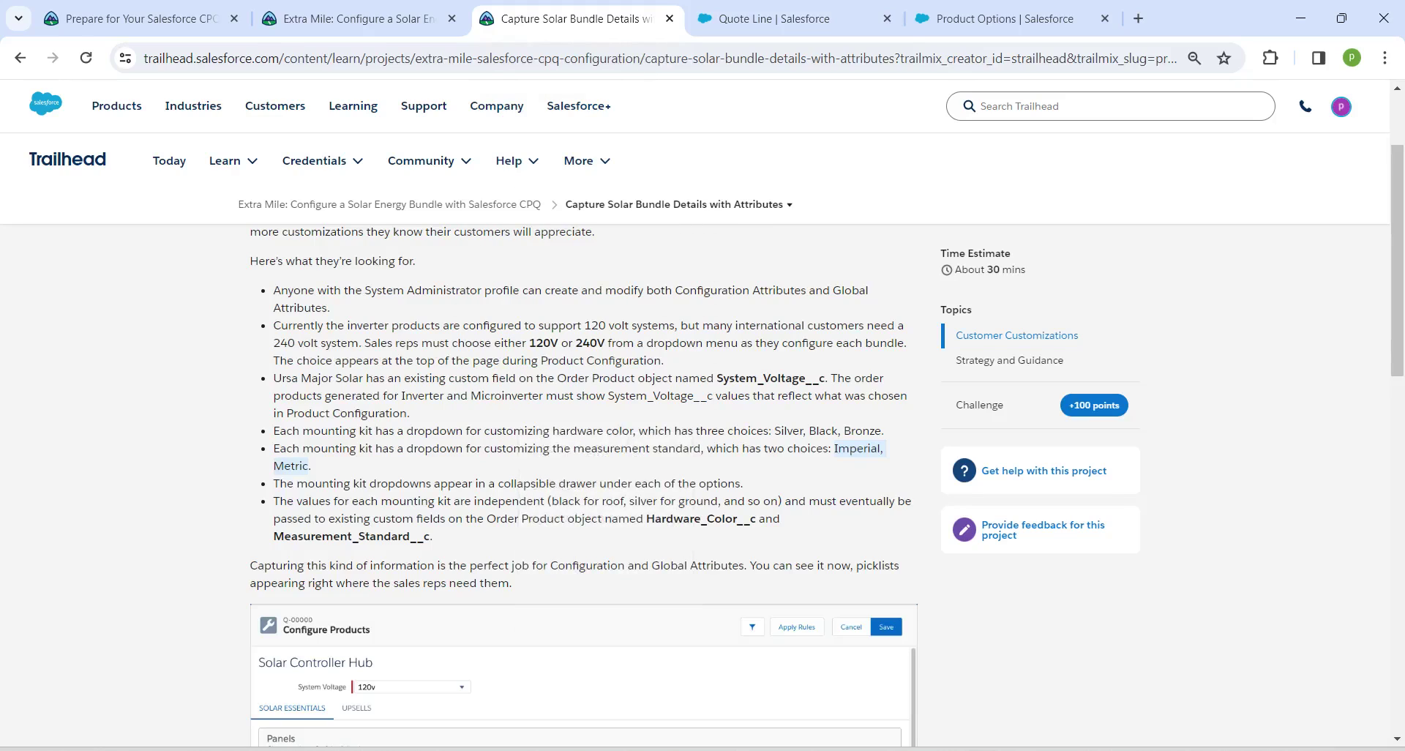
click(764, 18)
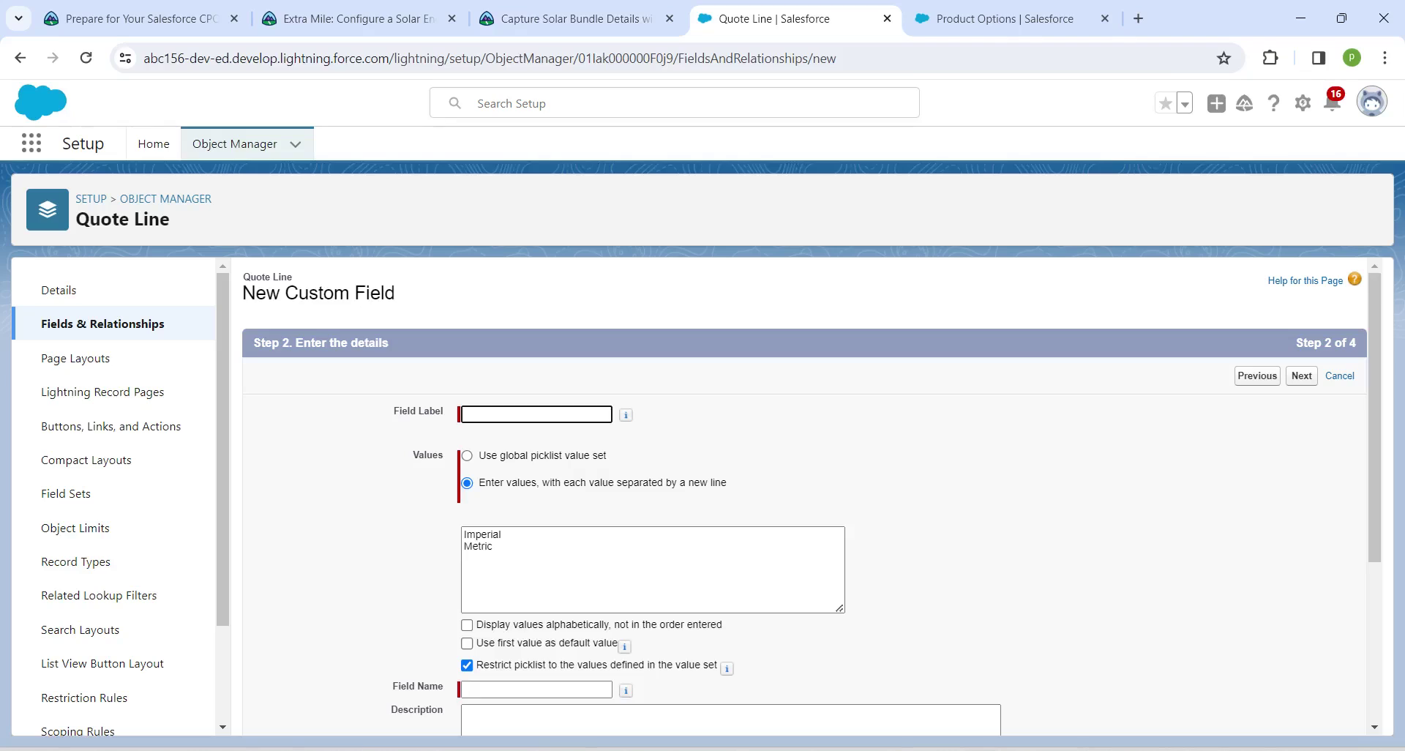
text(Mea)
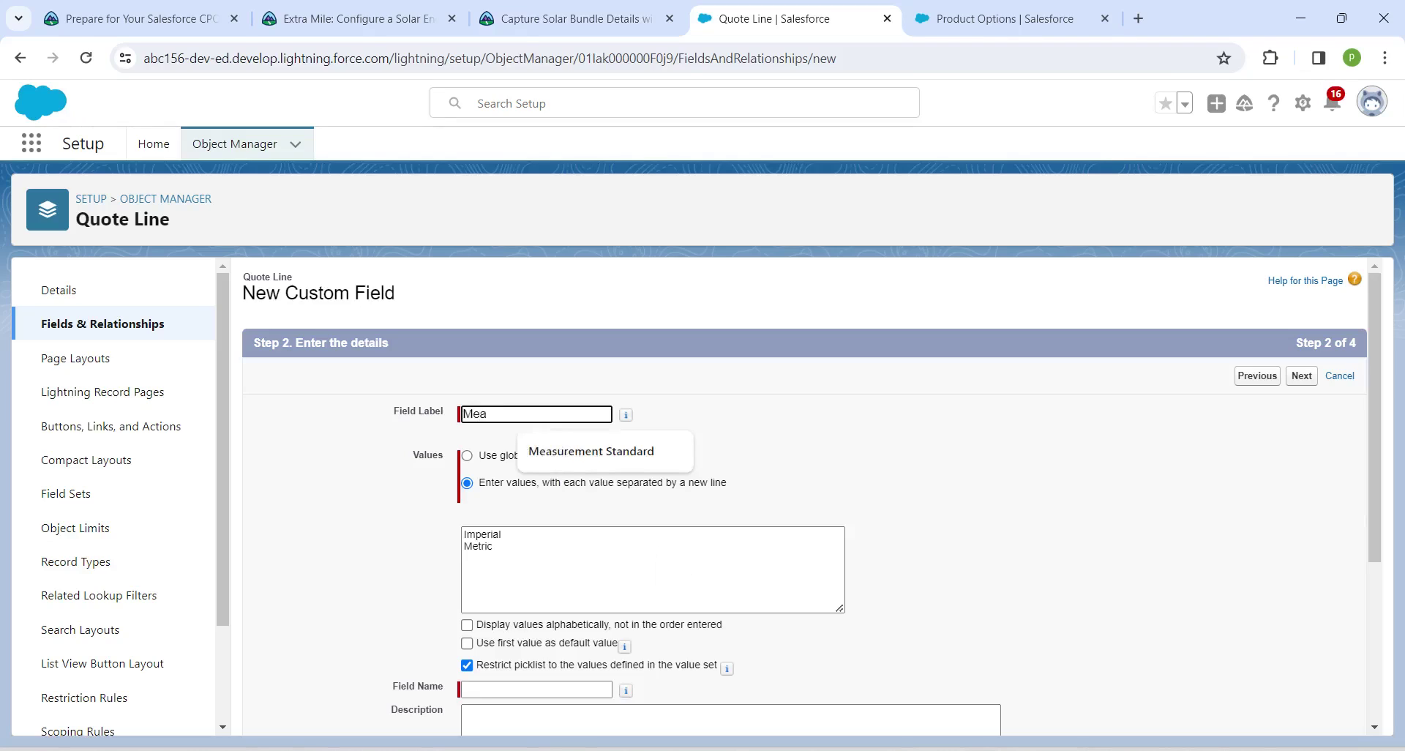
key(Down)
key(Return)
key(Tab)
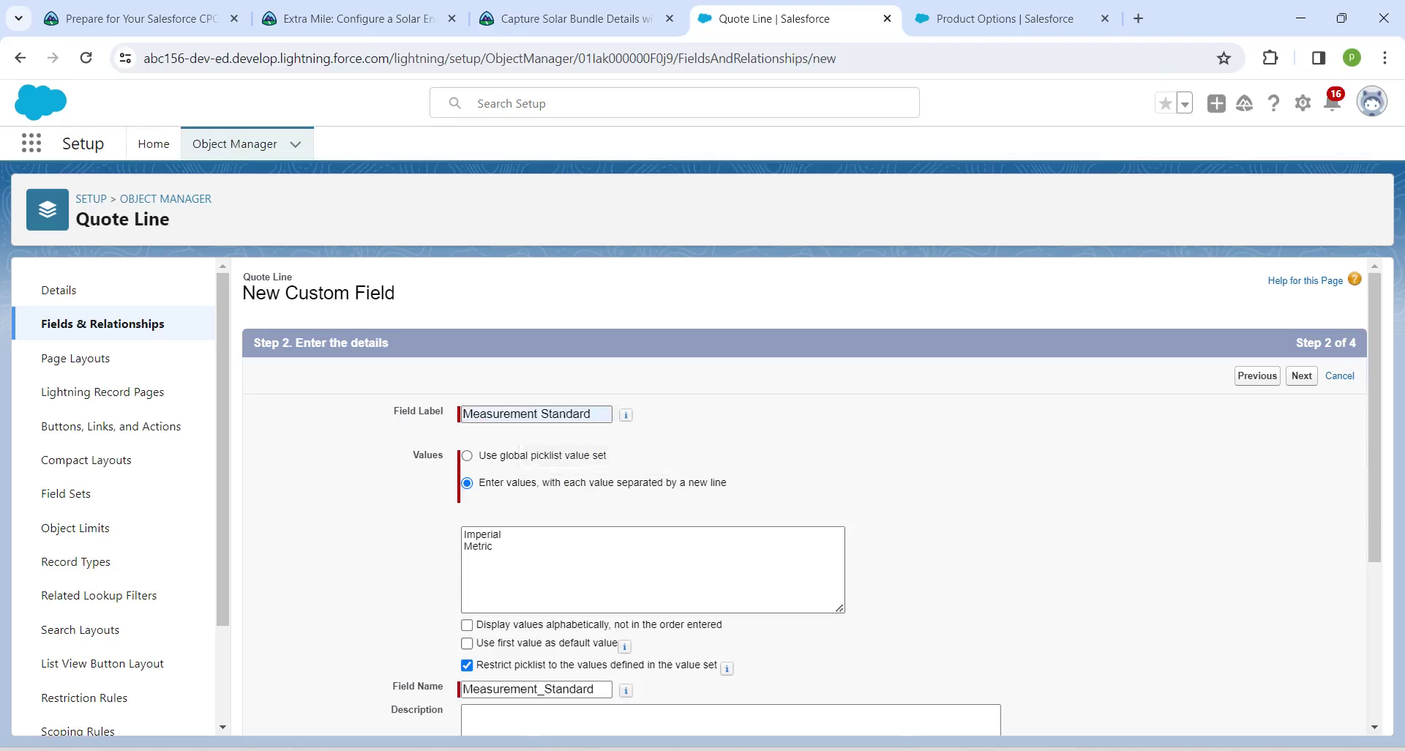
click(1301, 376)
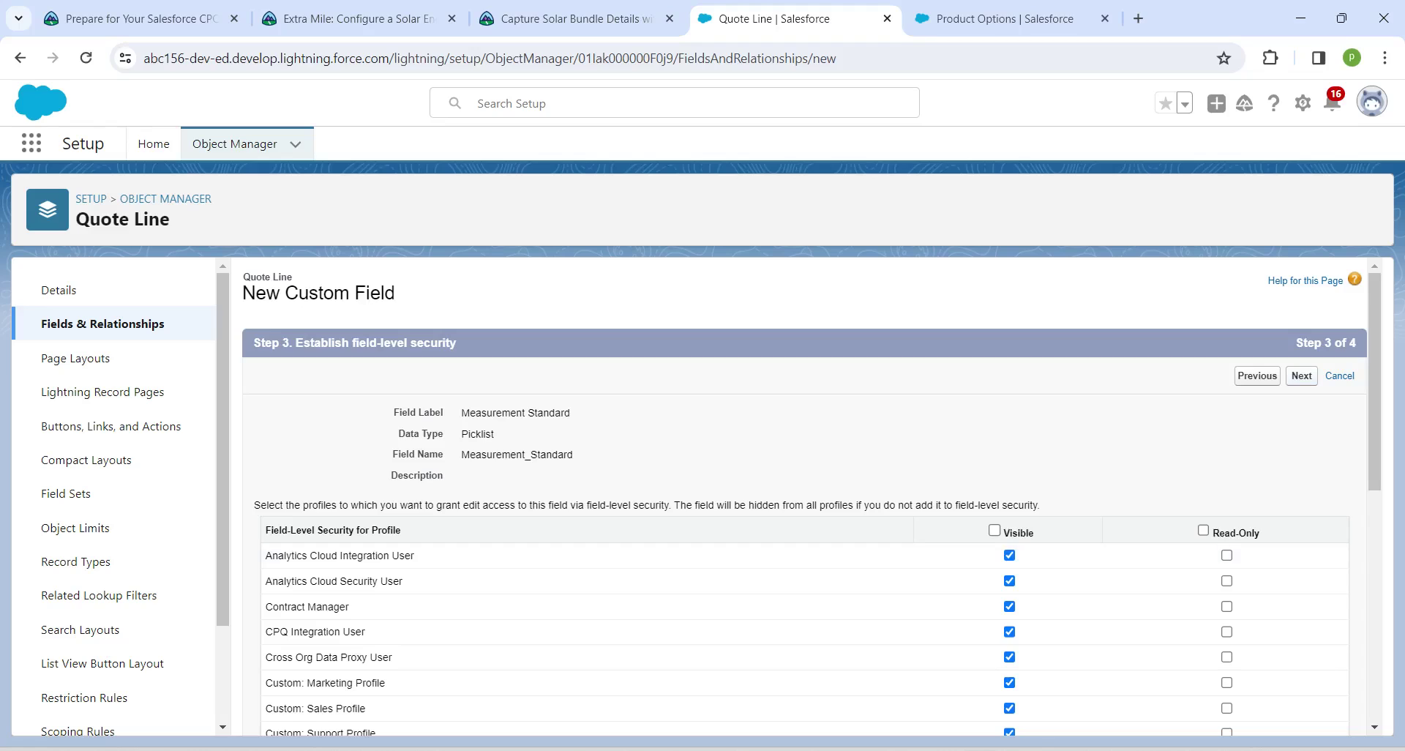
click(1301, 375)
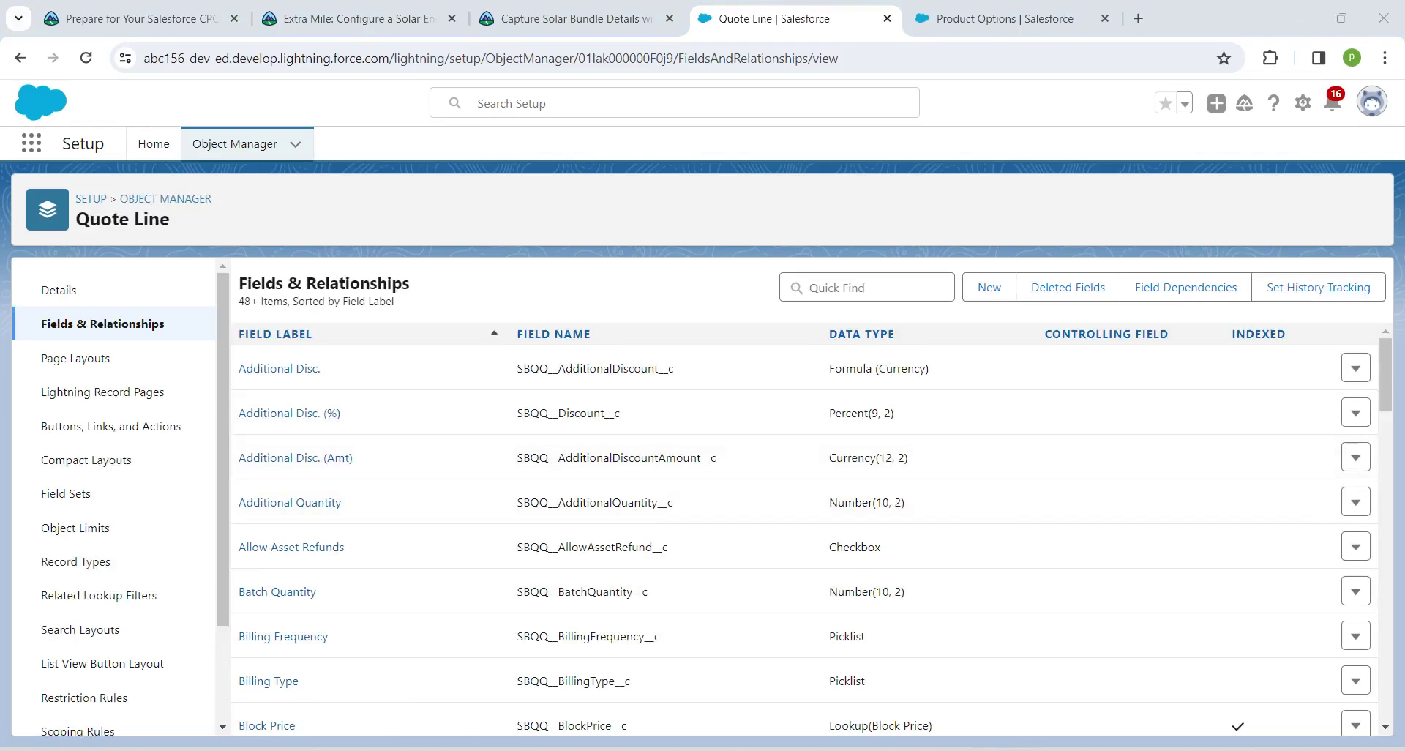
Search Object Manager for "configura" and open the Configuration Attribute object
click(234, 143)
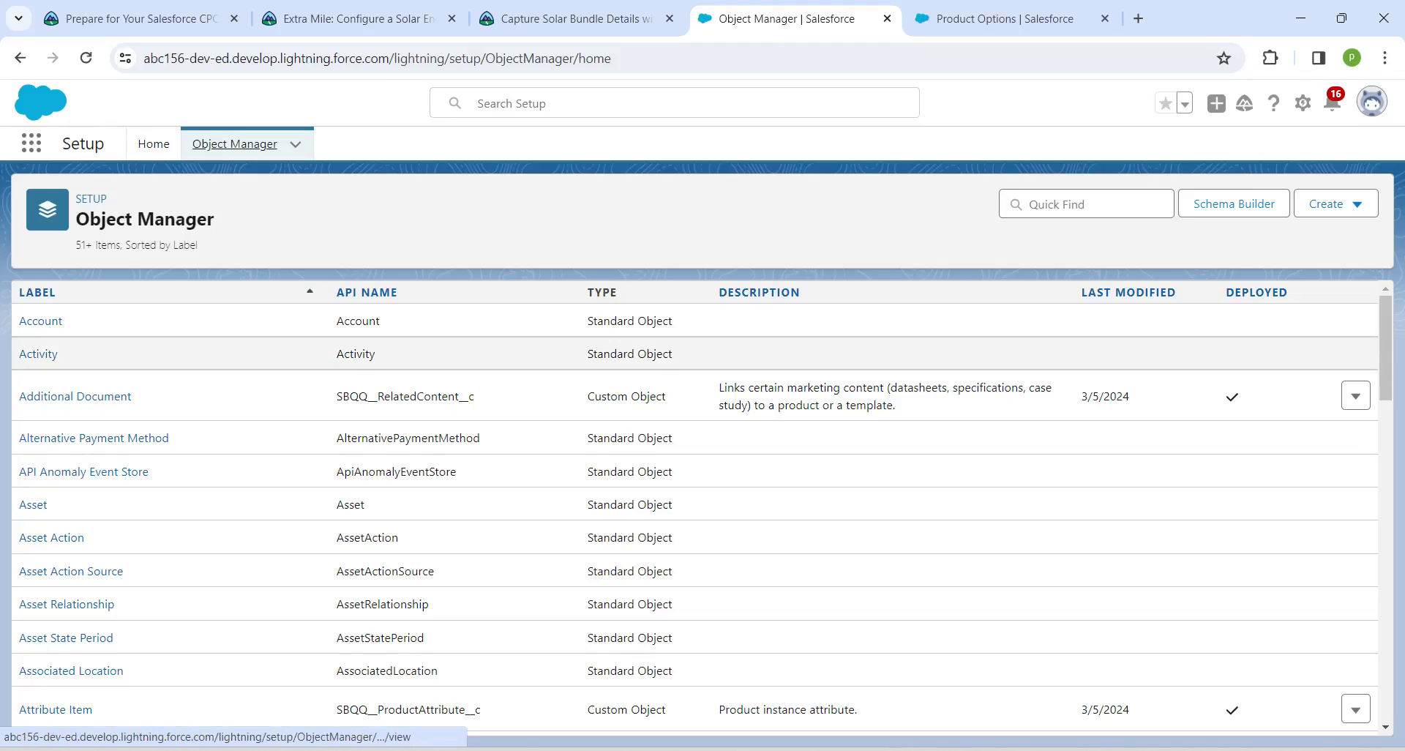
click(1086, 204)
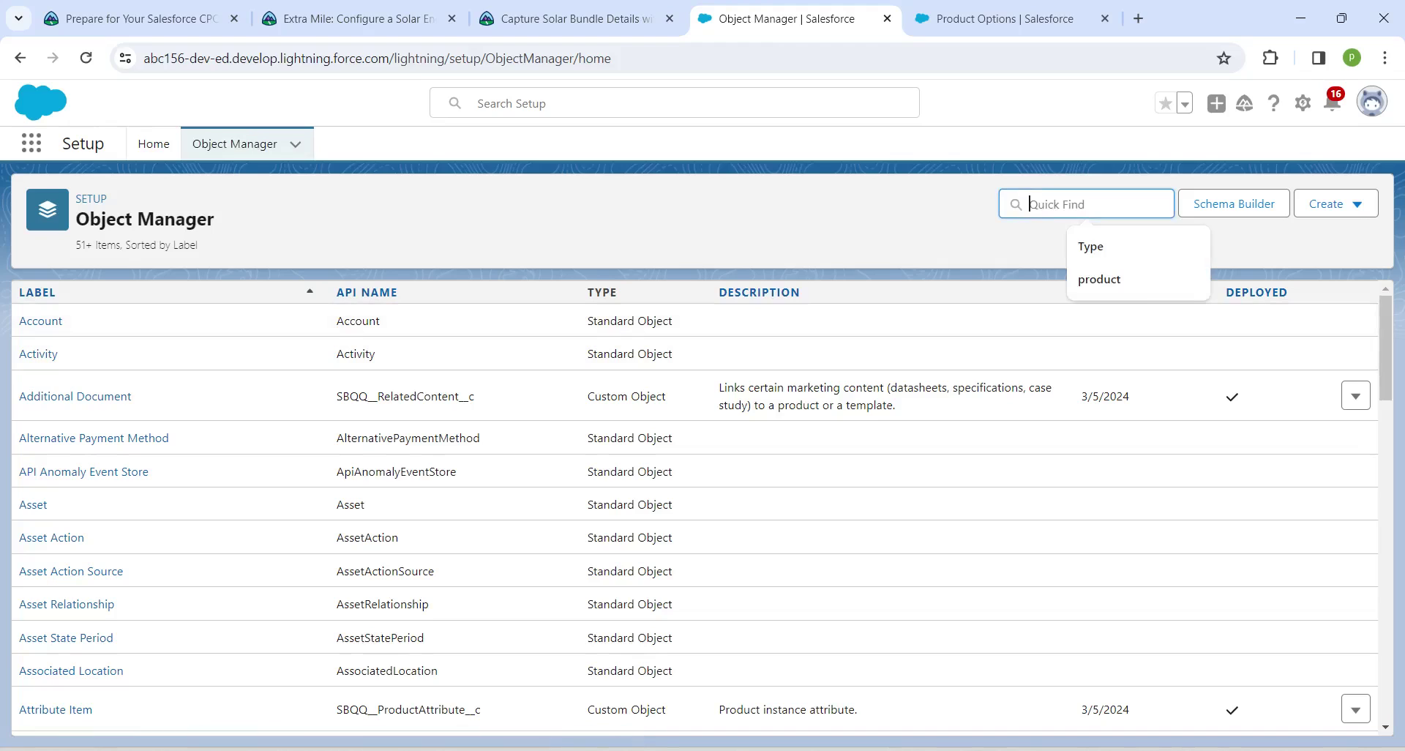
text(configura)
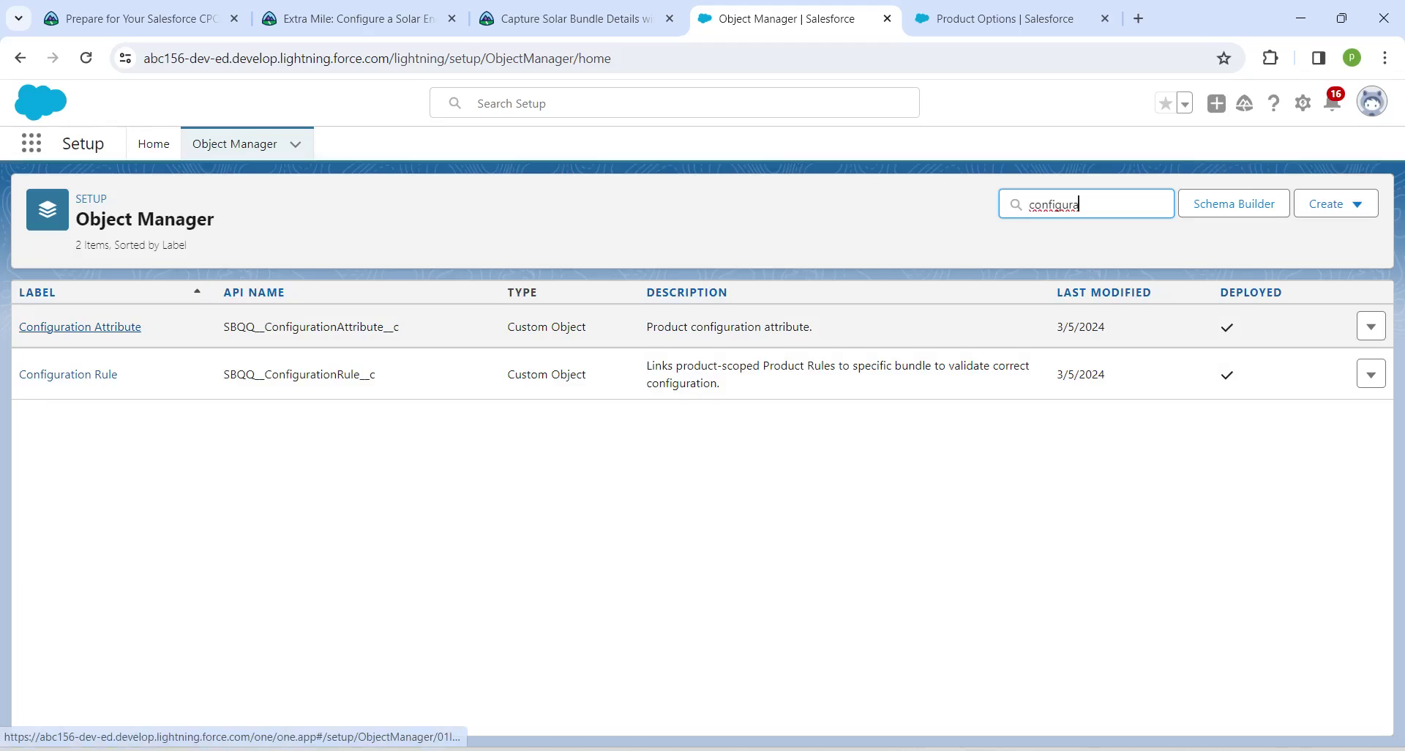
click(68, 374)
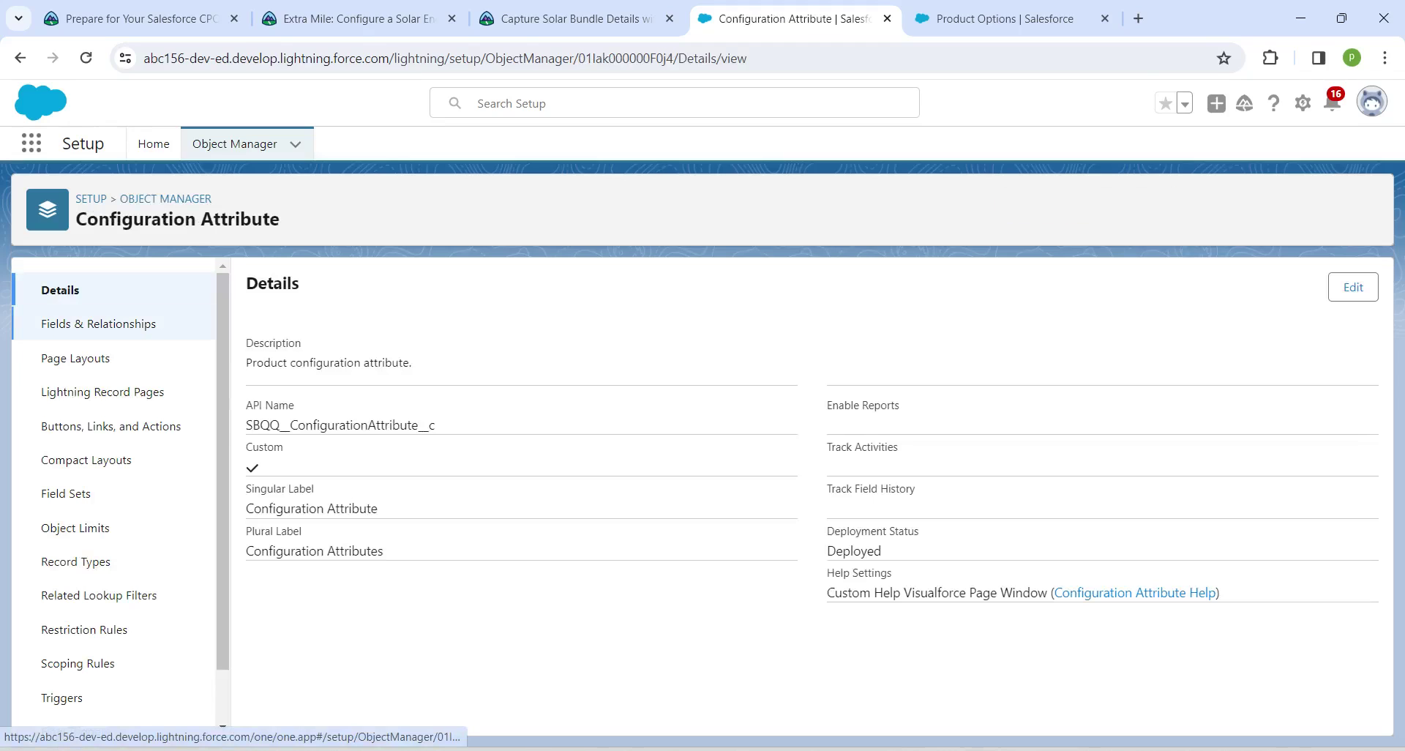
Find the Target Field among the Configuration Attribute object's fields and open its picklist values
click(98, 324)
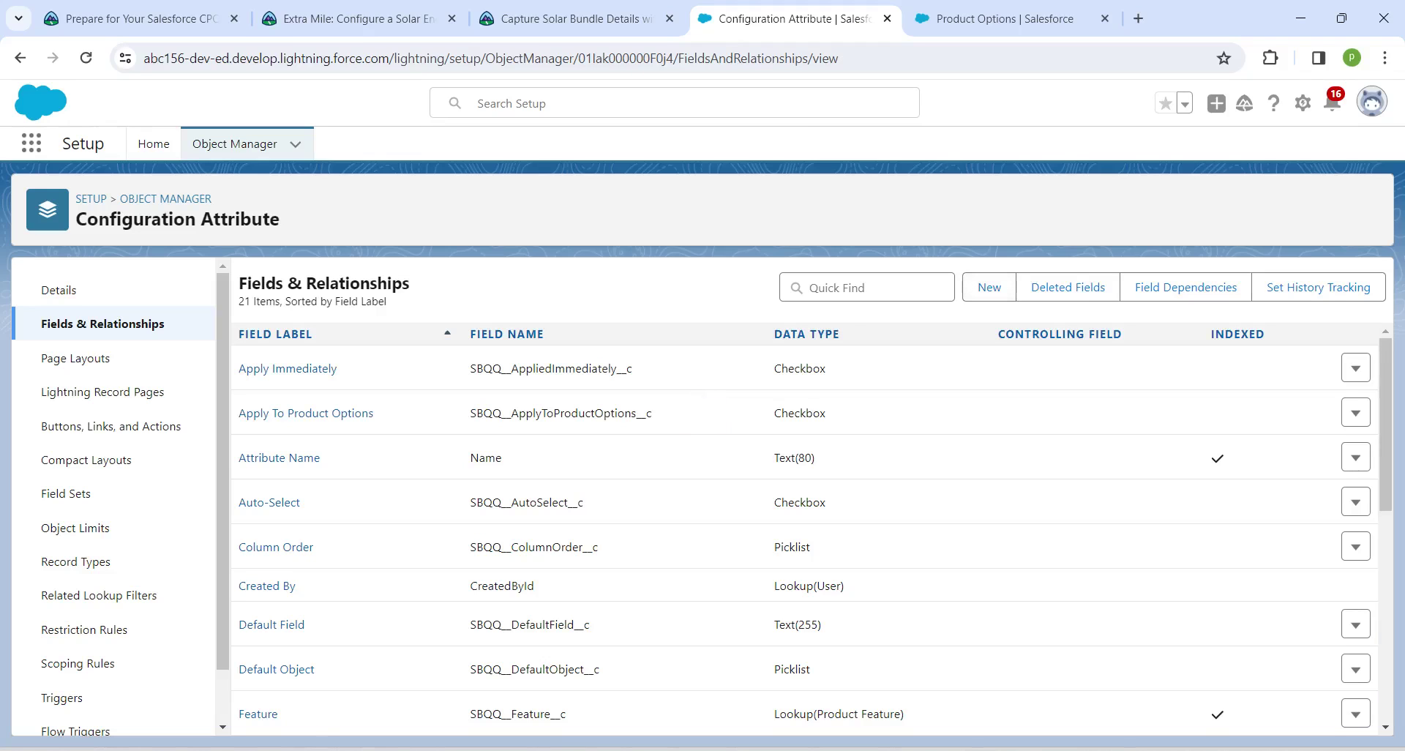
click(866, 287)
text(target)
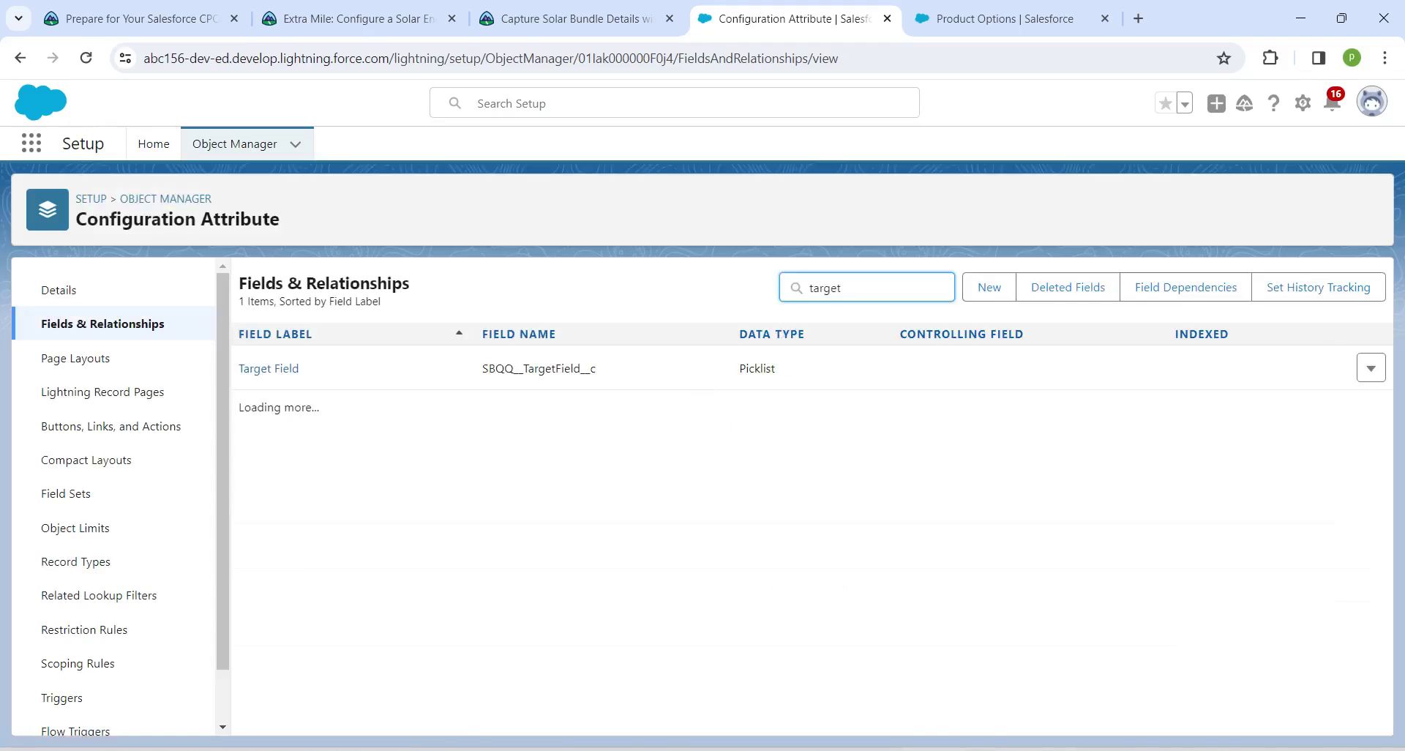
click(268, 369)
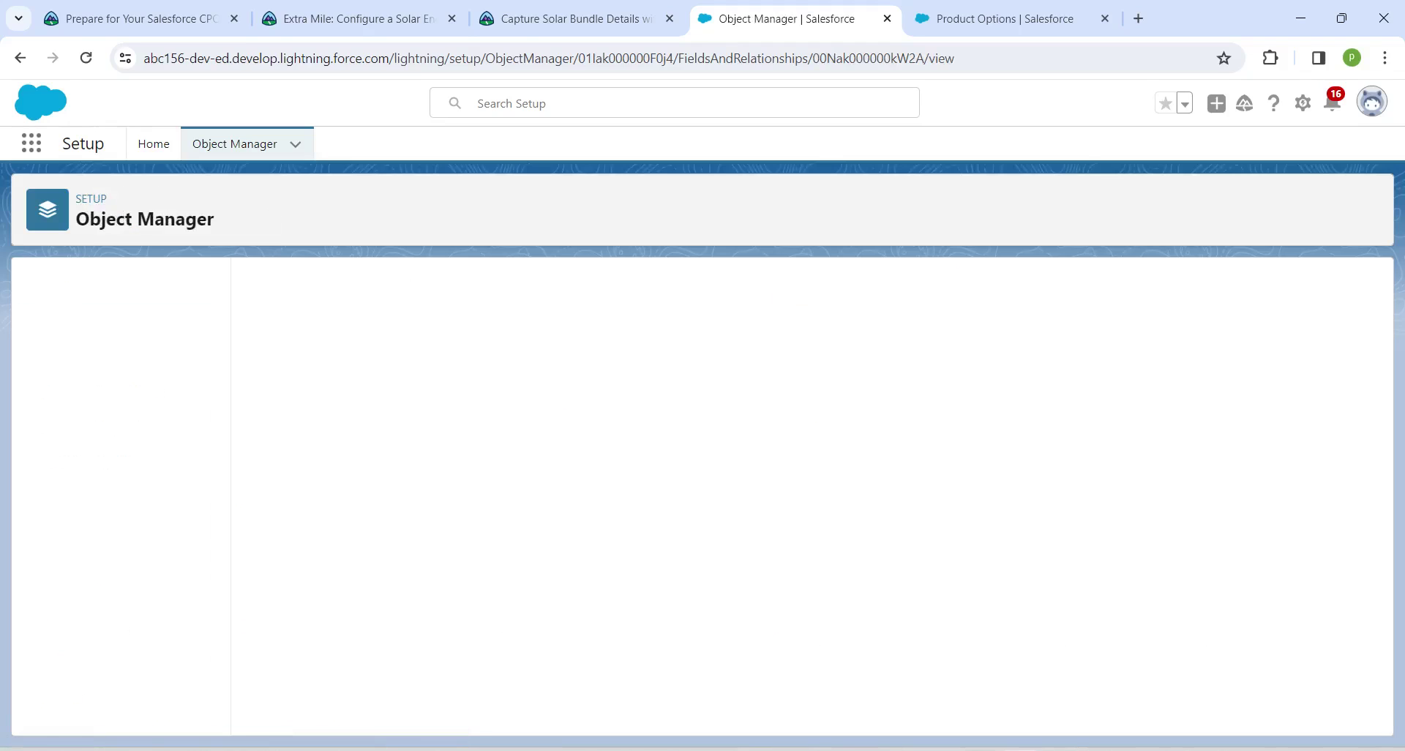
scroll(805, 498, down, 8)
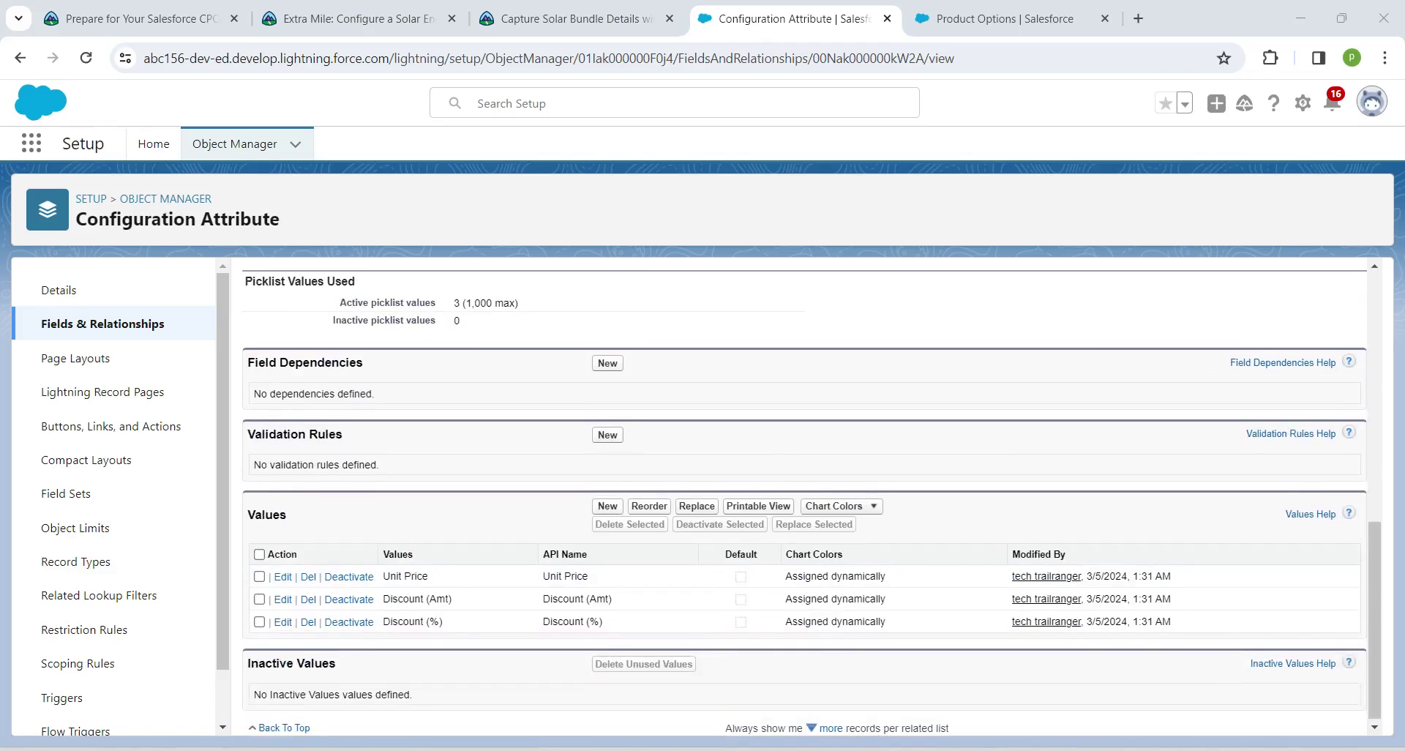
drag(287, 515, 247, 515)
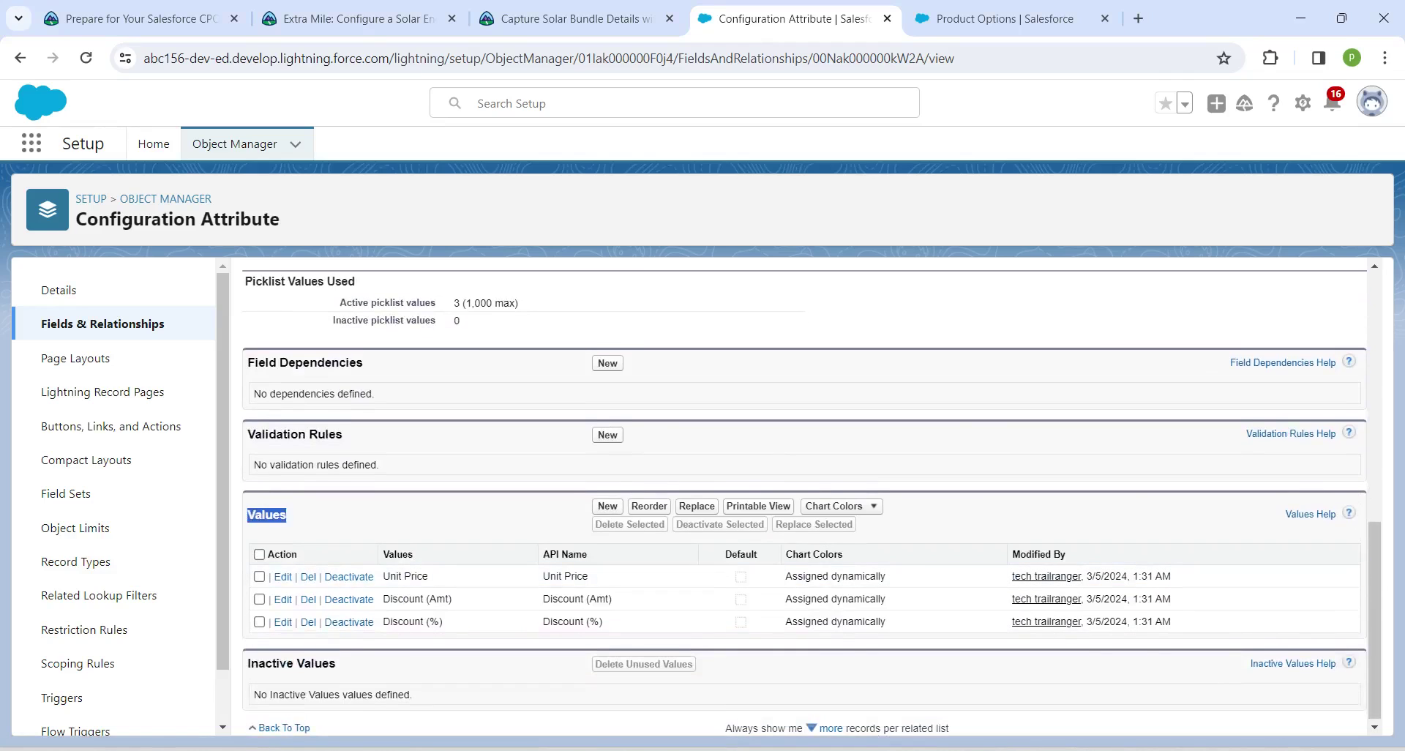
Add System_Voltage__c, Hardware_Color__c and Measurement_Standard__c as Target Field values for all record types, each on its own line, and save
click(607, 505)
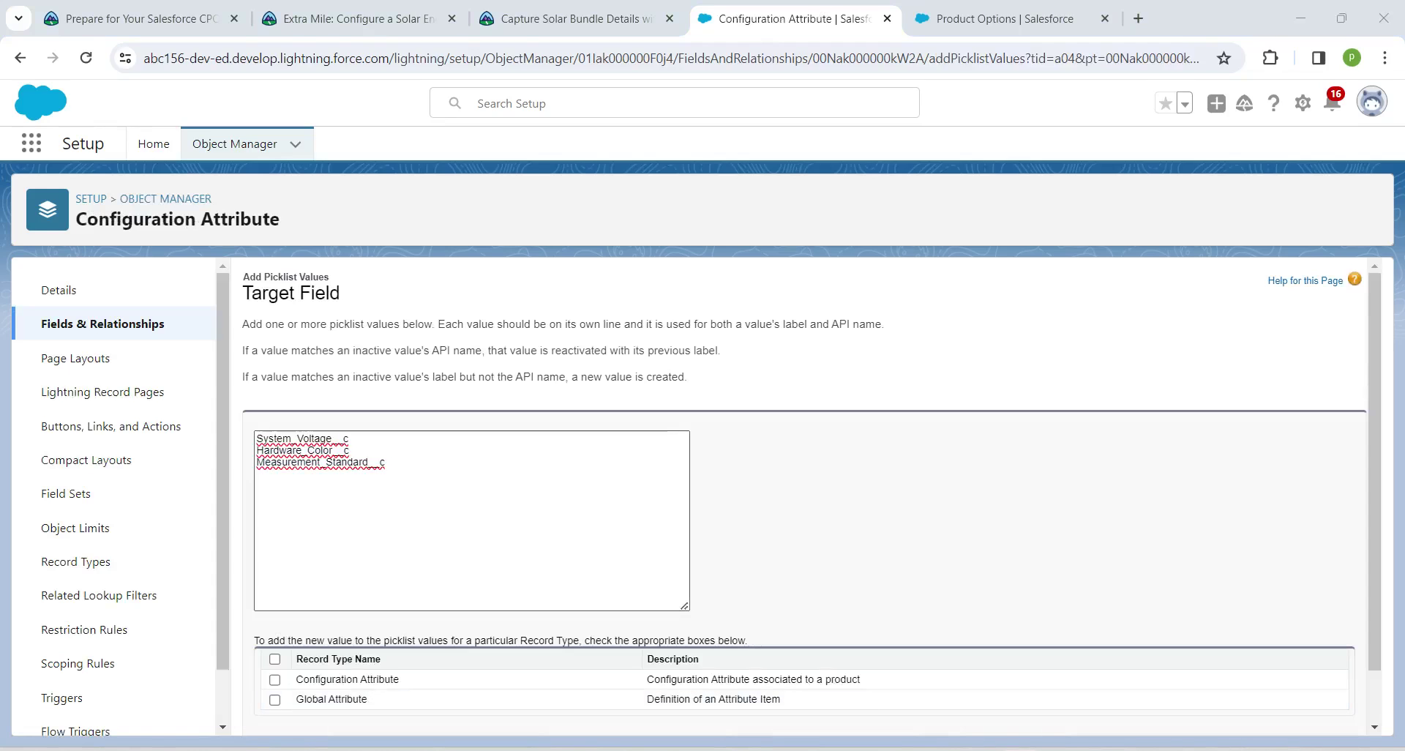
drag(388, 463, 256, 438)
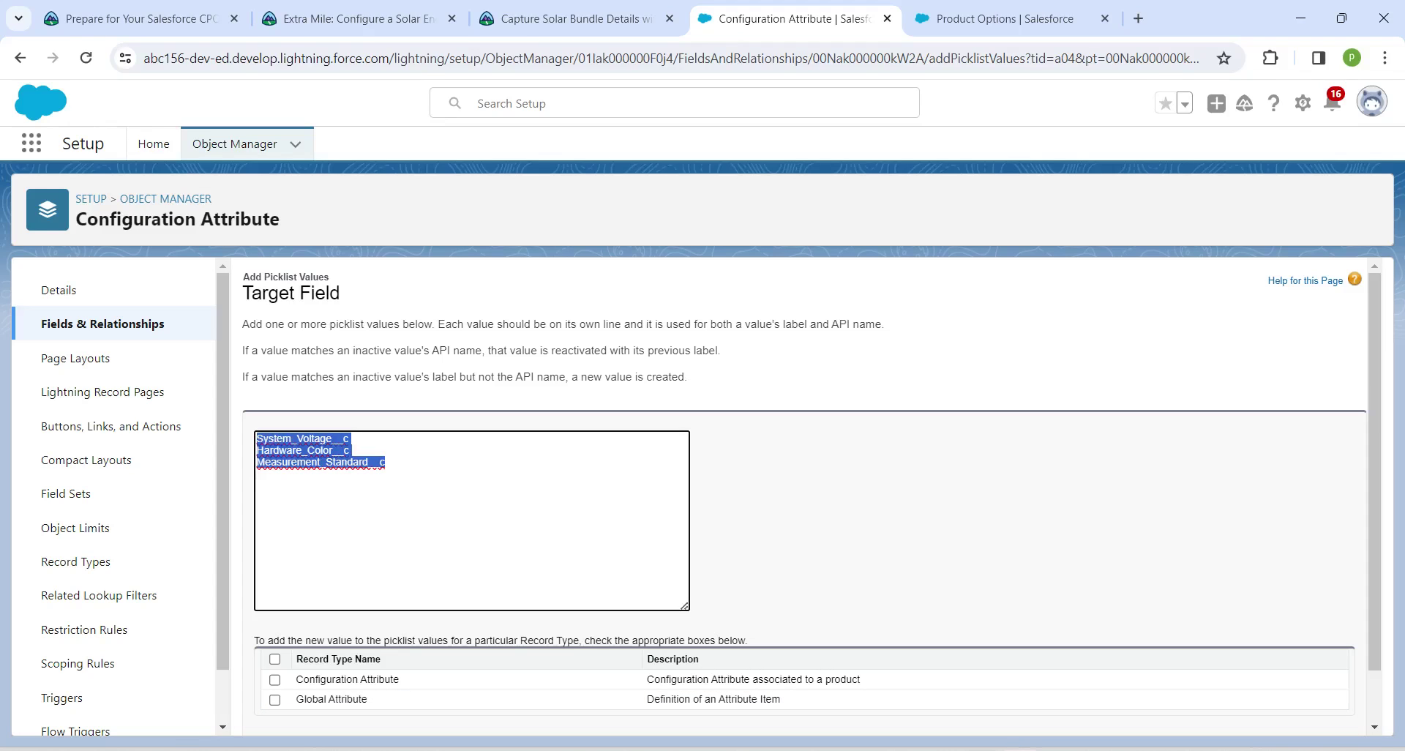
click(564, 18)
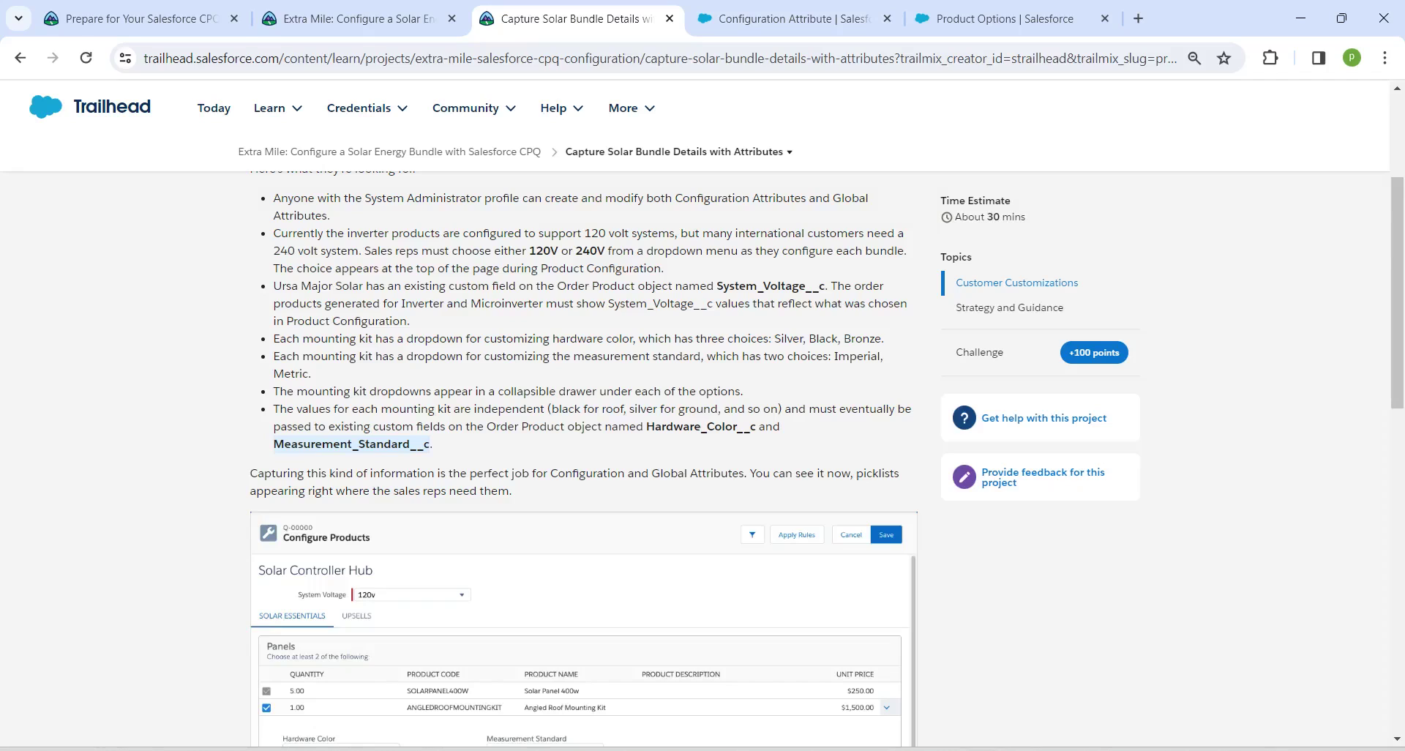
click(732, 284)
click(787, 18)
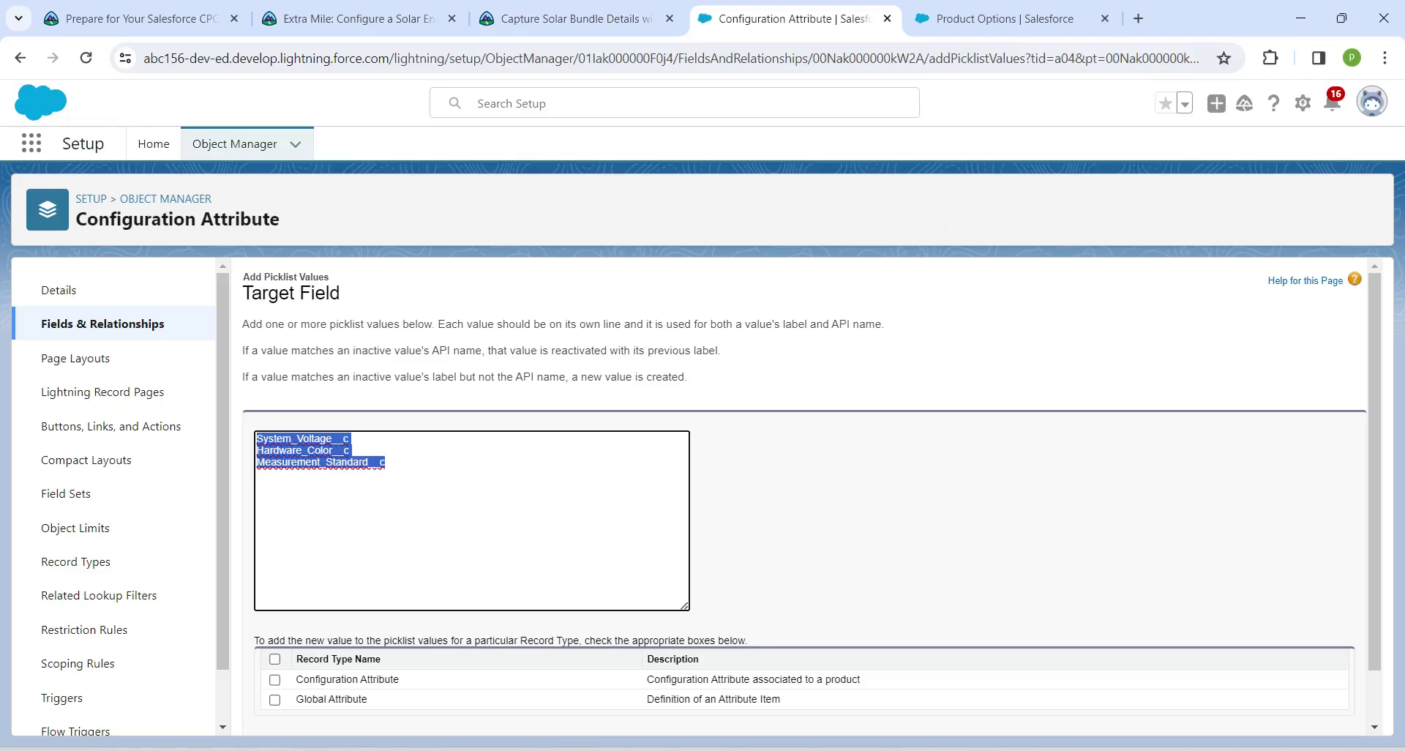
scroll(804, 497, down, 1)
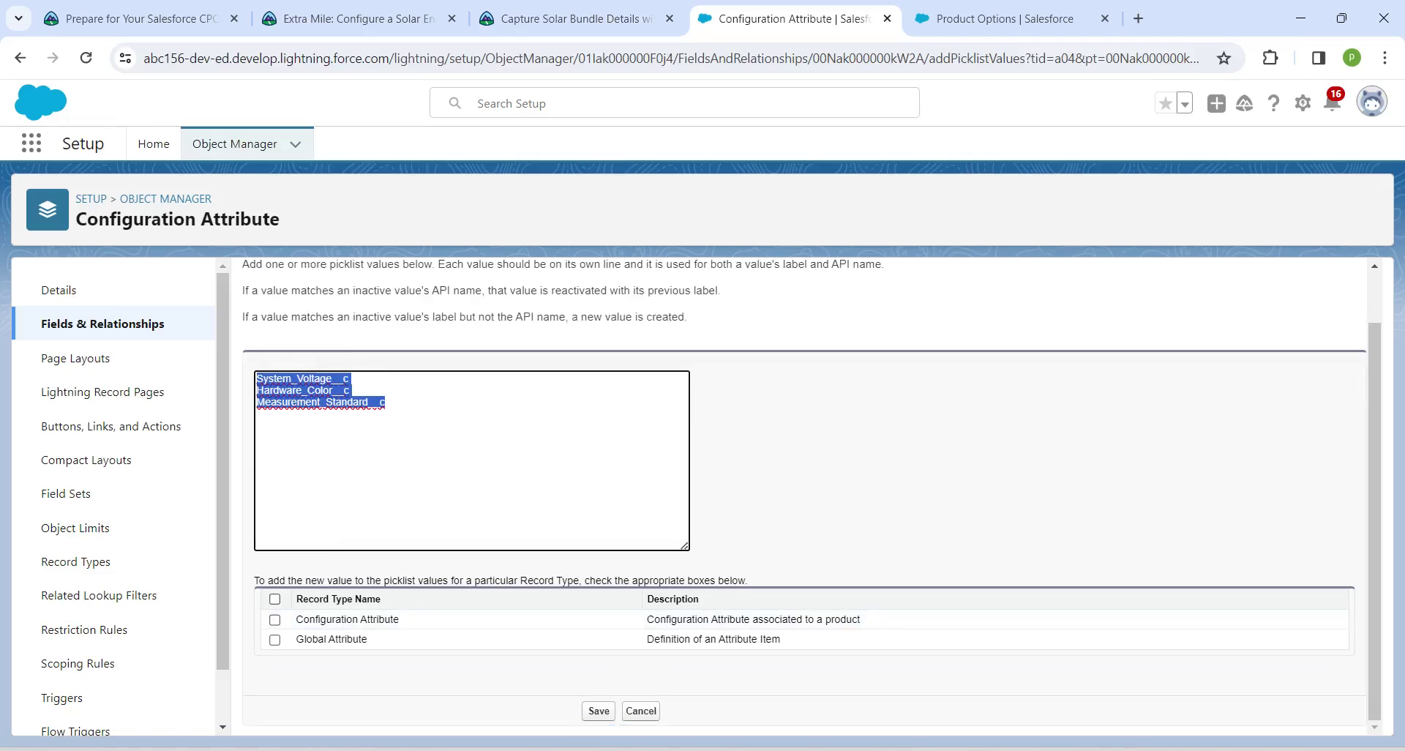
click(275, 599)
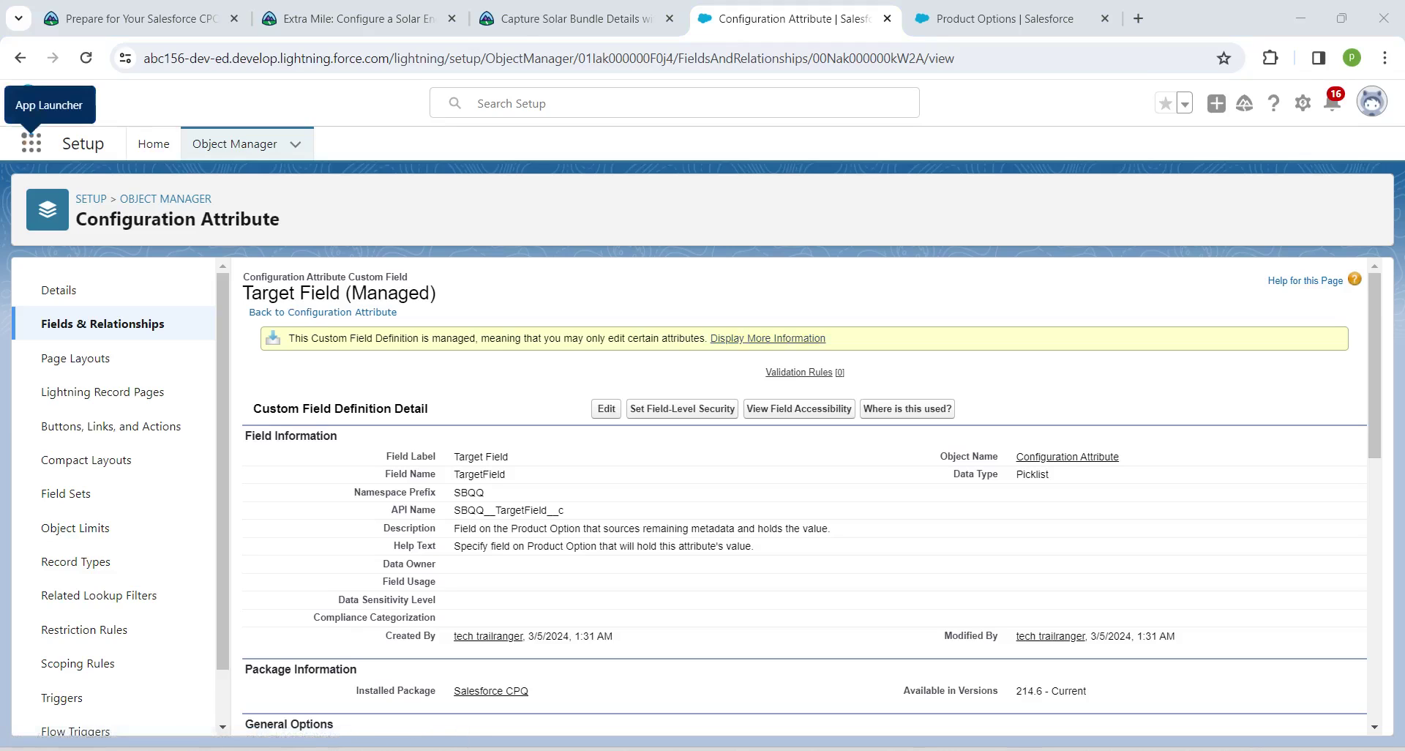
Switch to the Salesforce CPQ products and open the Solar Controller Hub's related Configuration Attributes
click(31, 142)
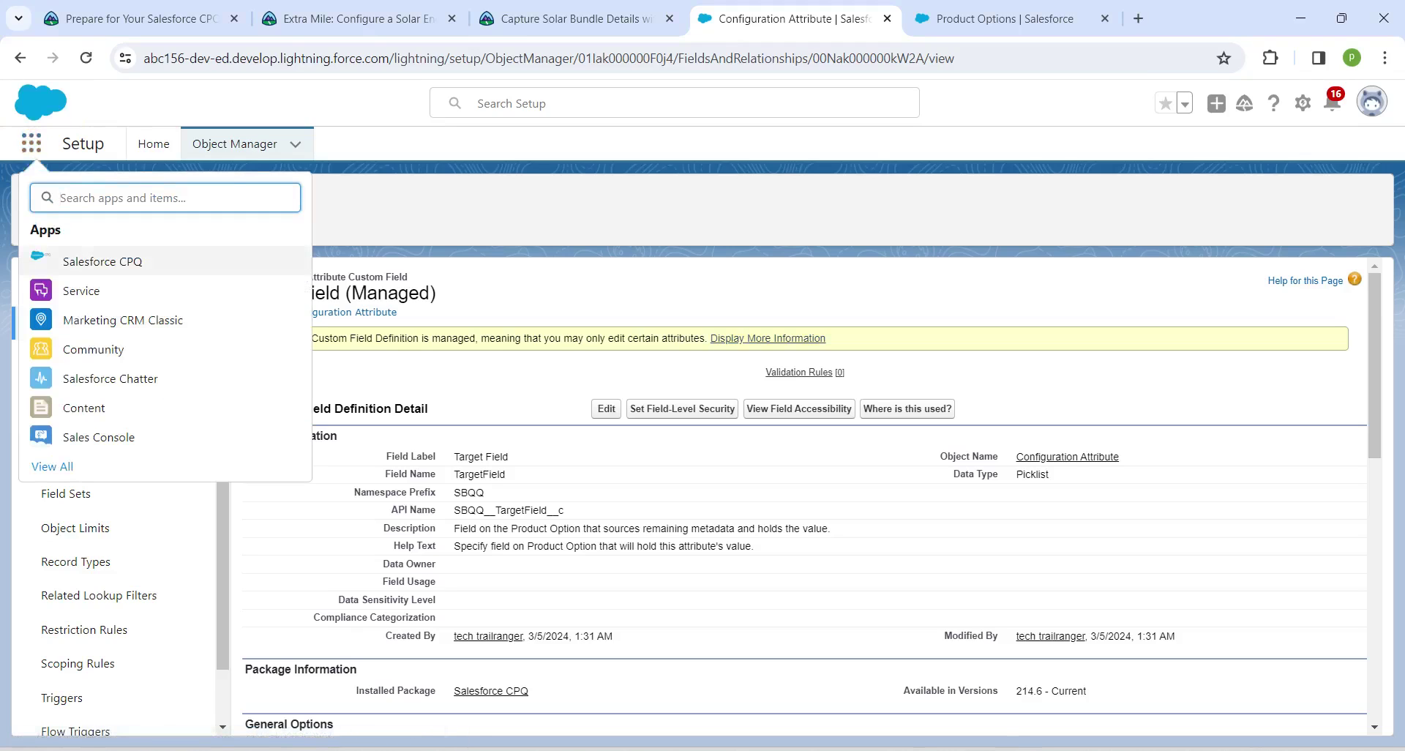
click(1003, 19)
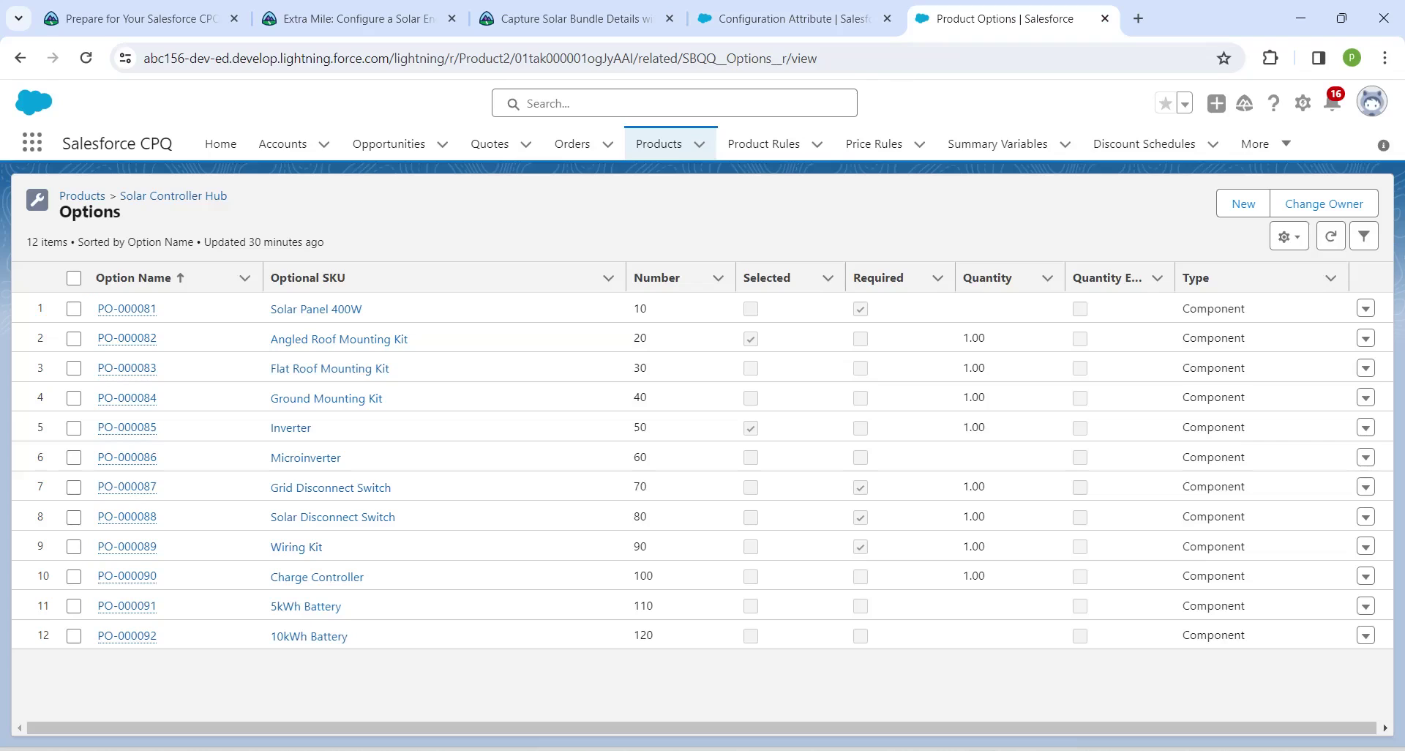
click(659, 144)
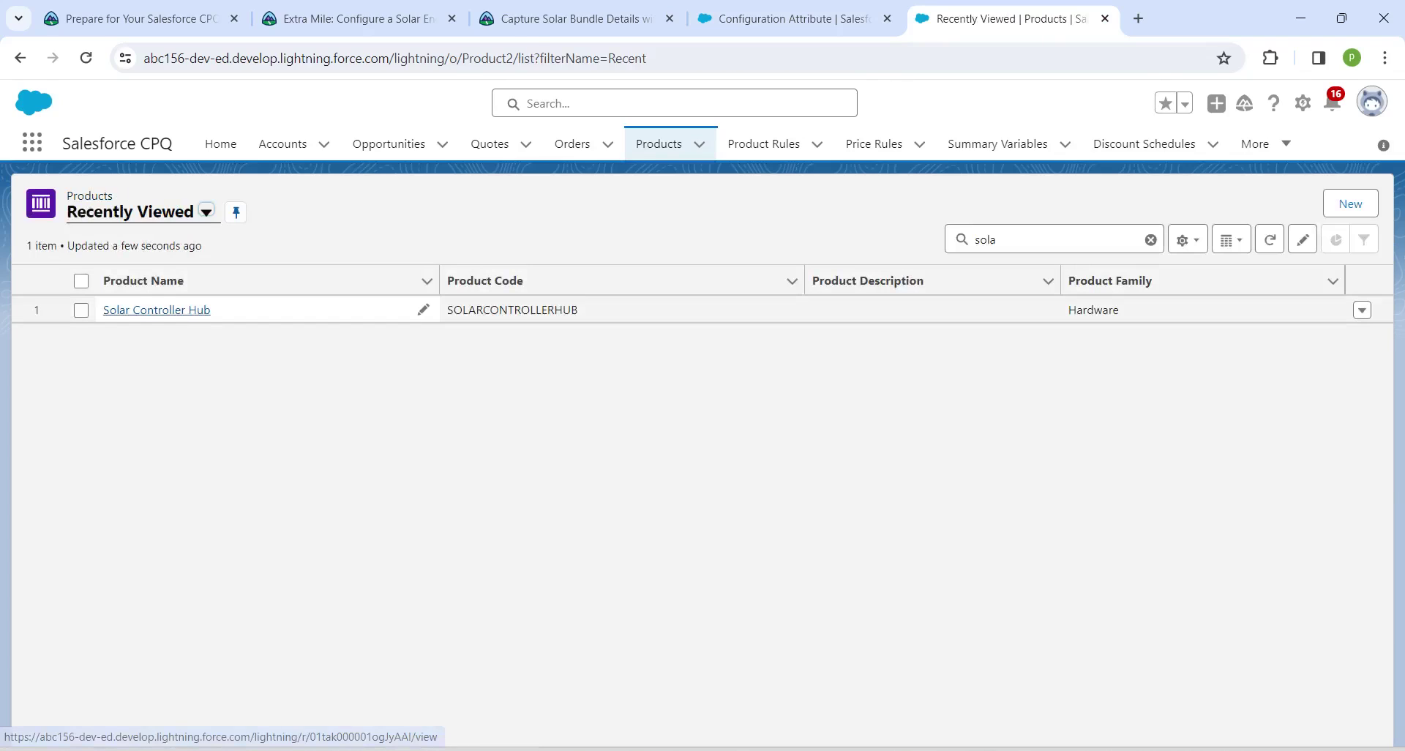
click(156, 310)
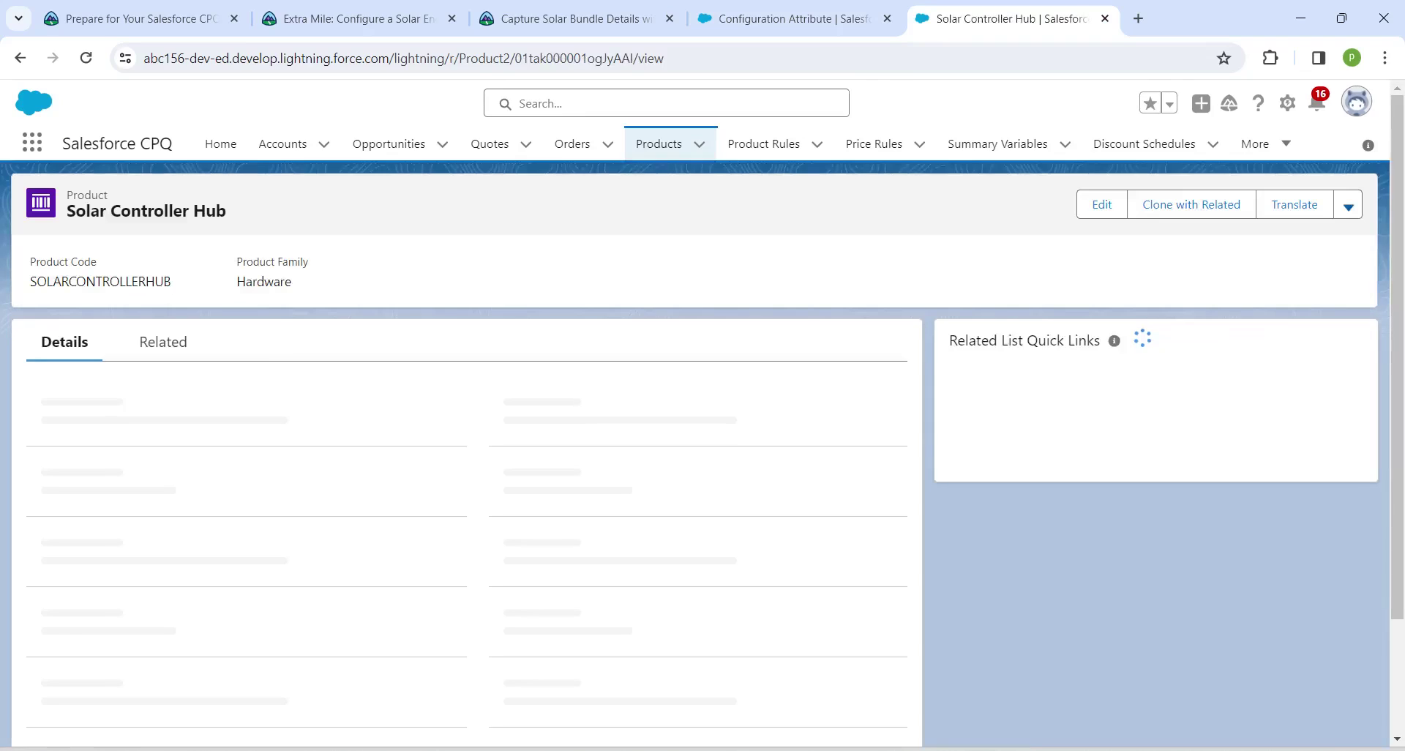
click(161, 342)
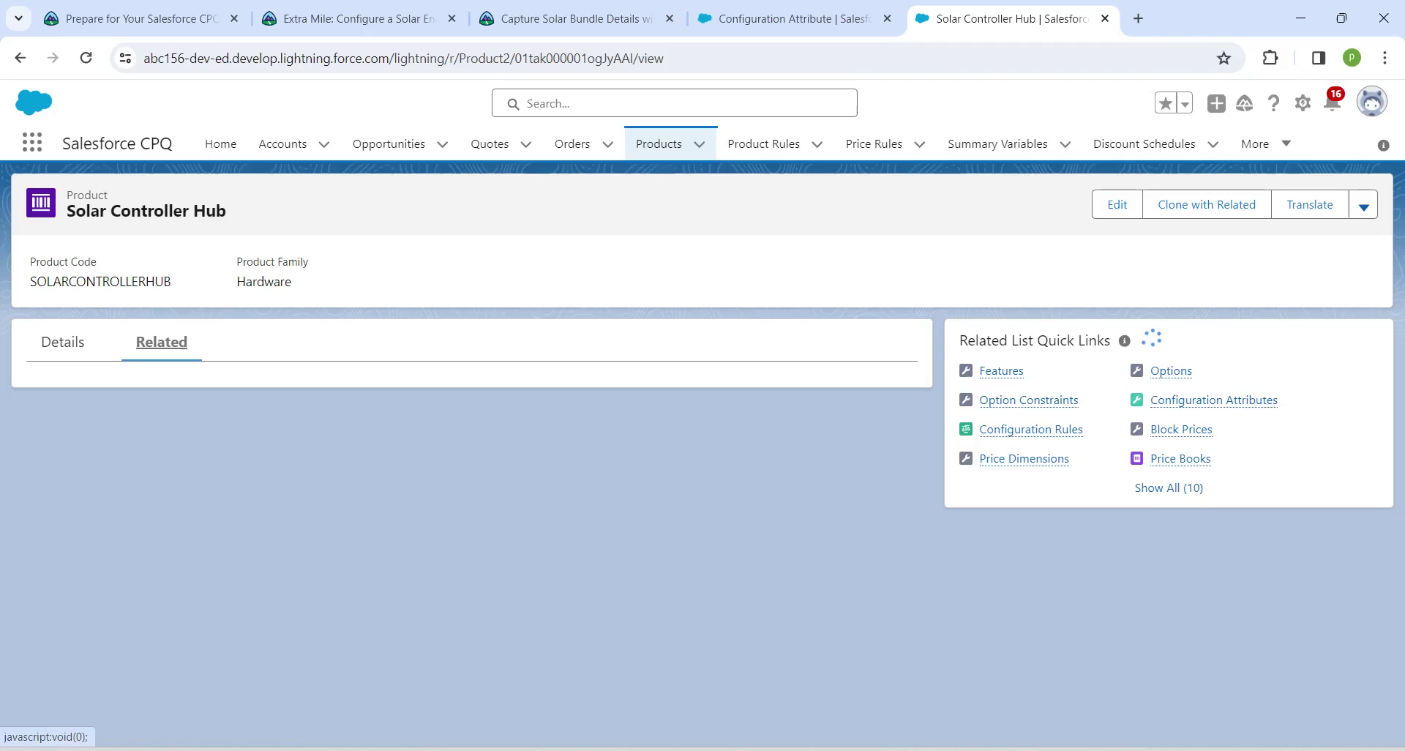
scroll(467, 483, down, 5)
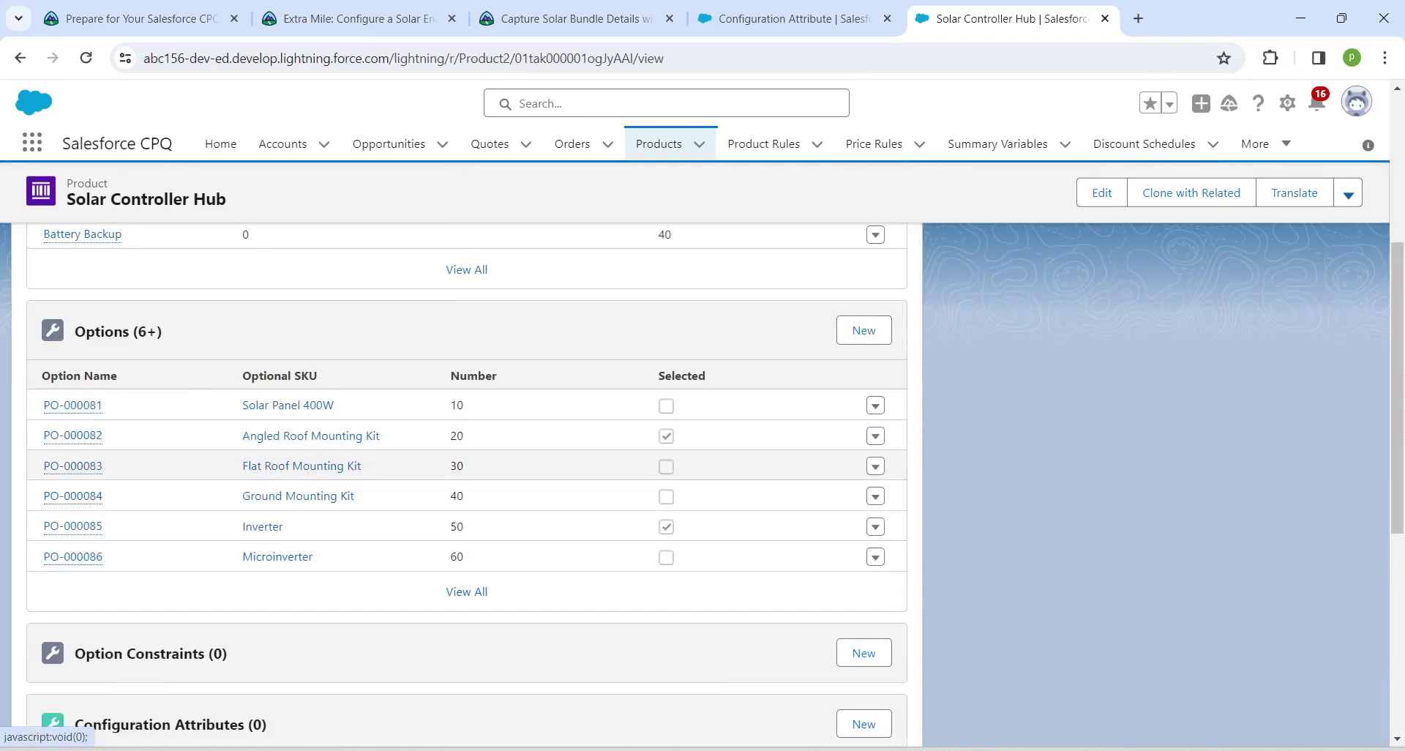
scroll(467, 484, down, 3)
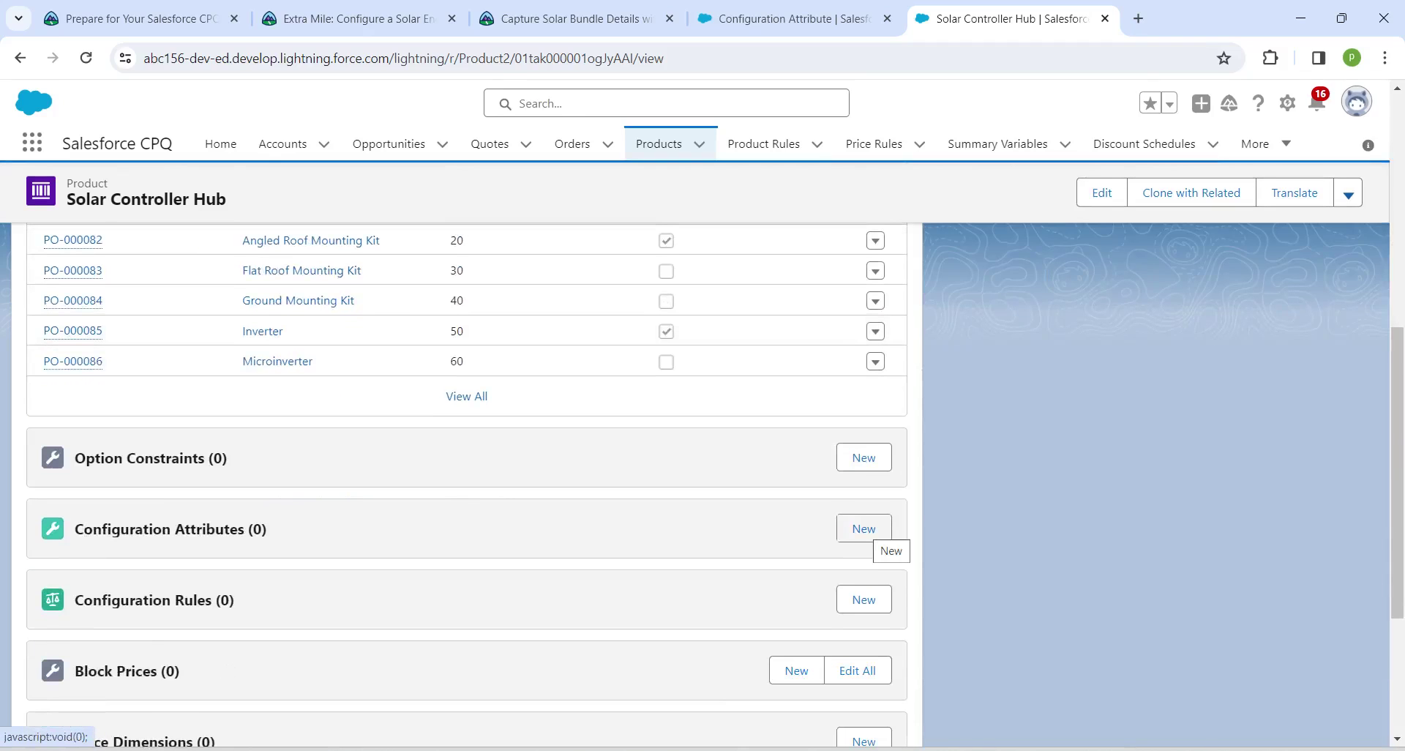
Start a new attribute of the Configuration Attribute record type, named System Voltage, with System_Voltage__c as its target field
click(863, 529)
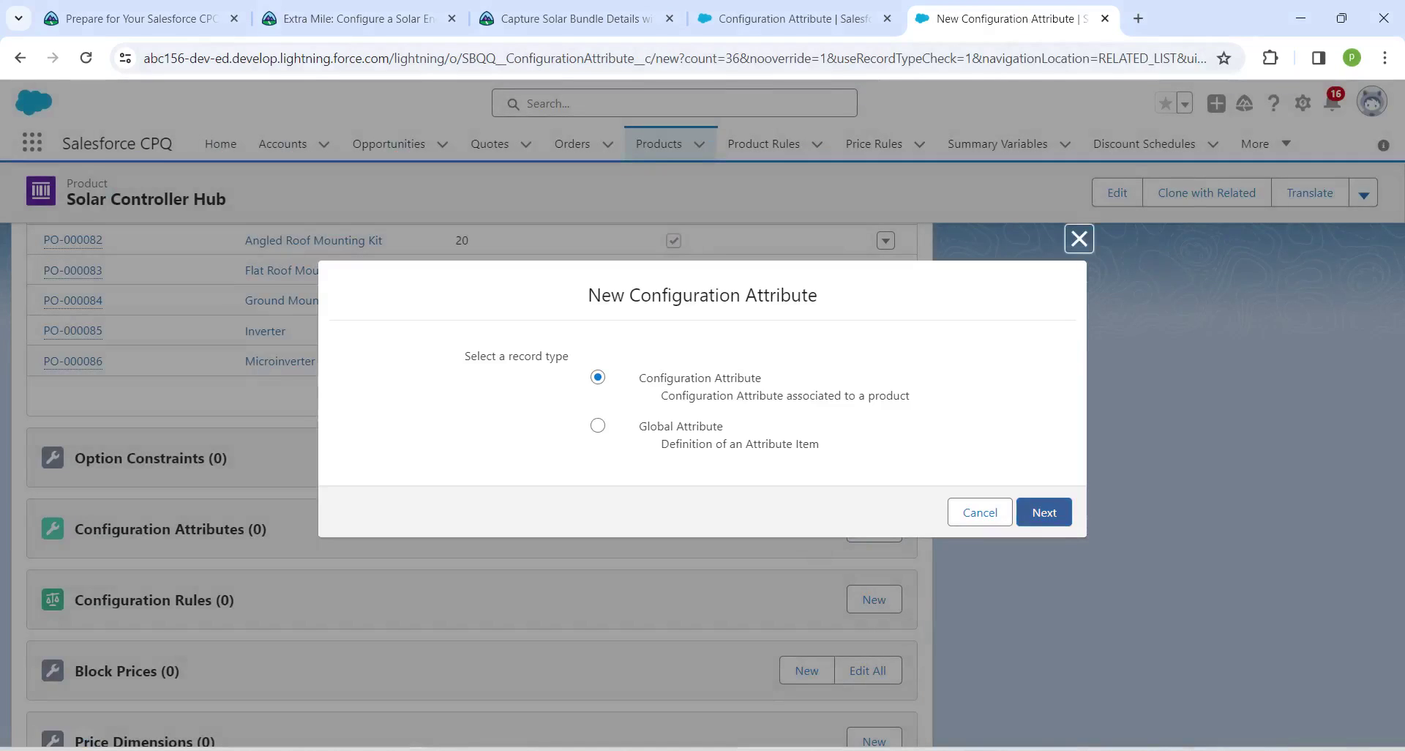
click(1044, 512)
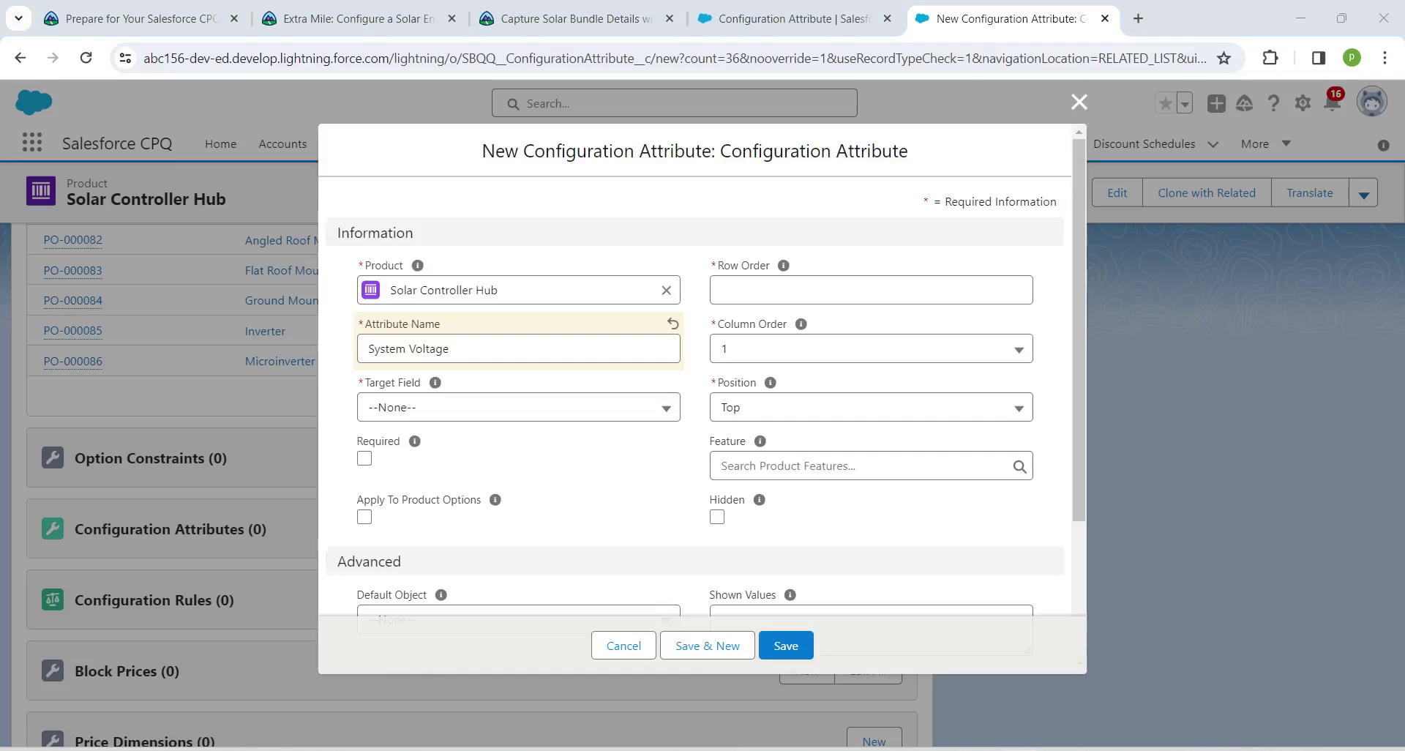
triple_click(407, 348)
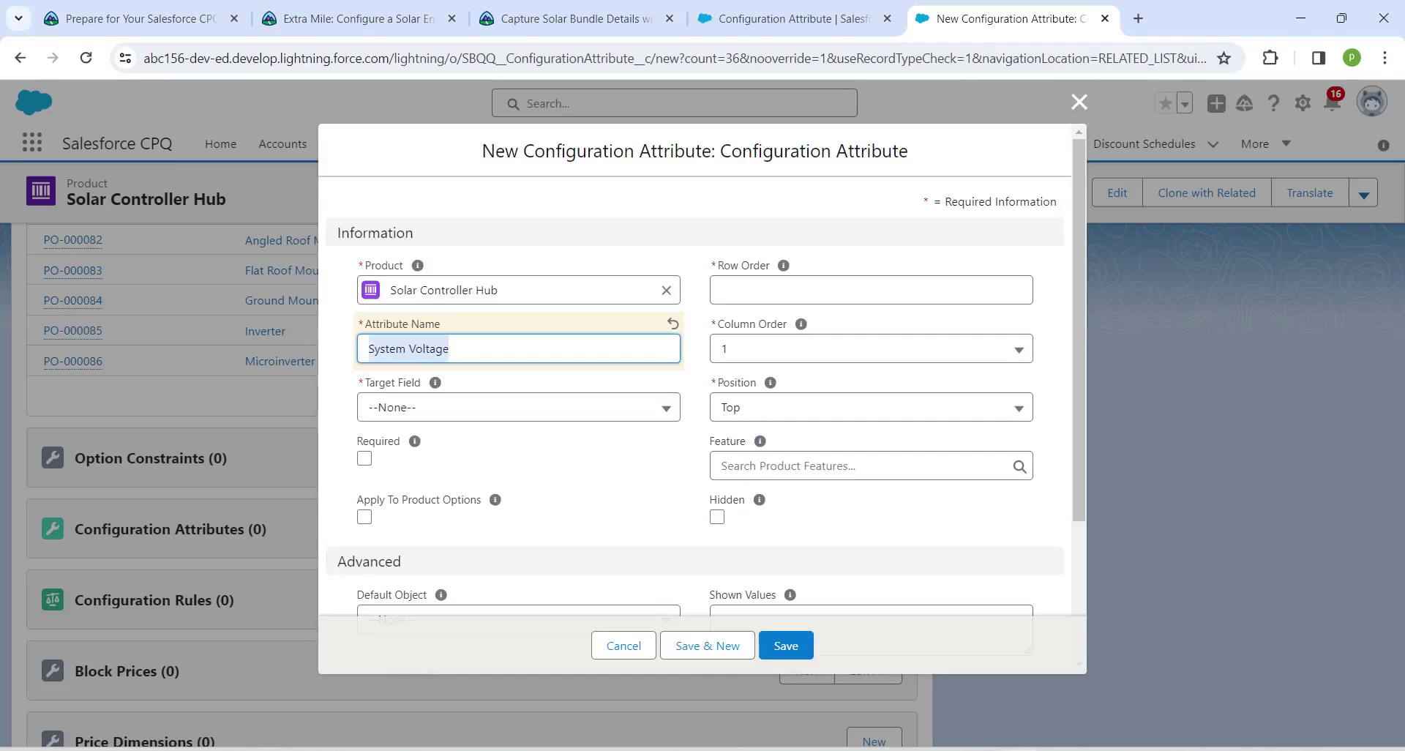
click(518, 407)
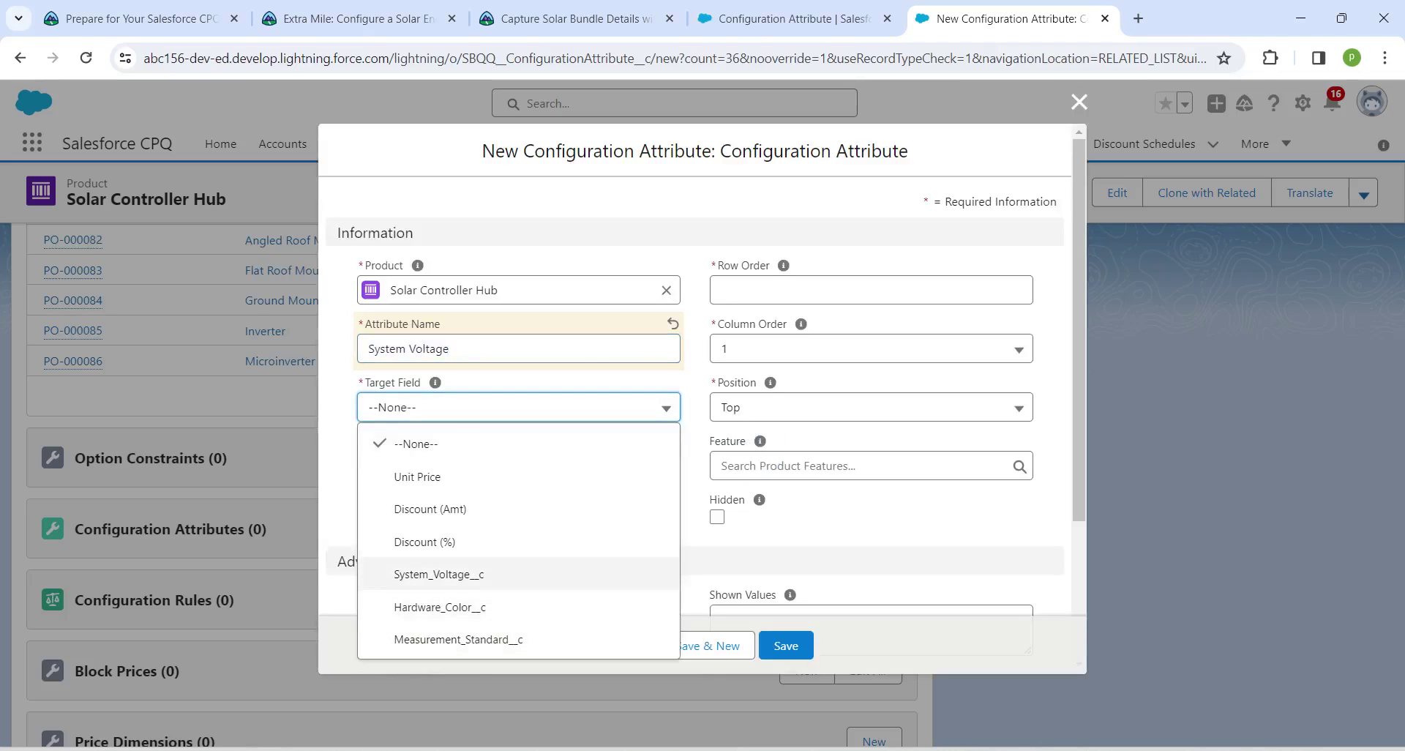
click(439, 574)
Make the System Voltage attribute required, apply it to product options, set its row order to 10 and save it
click(363, 458)
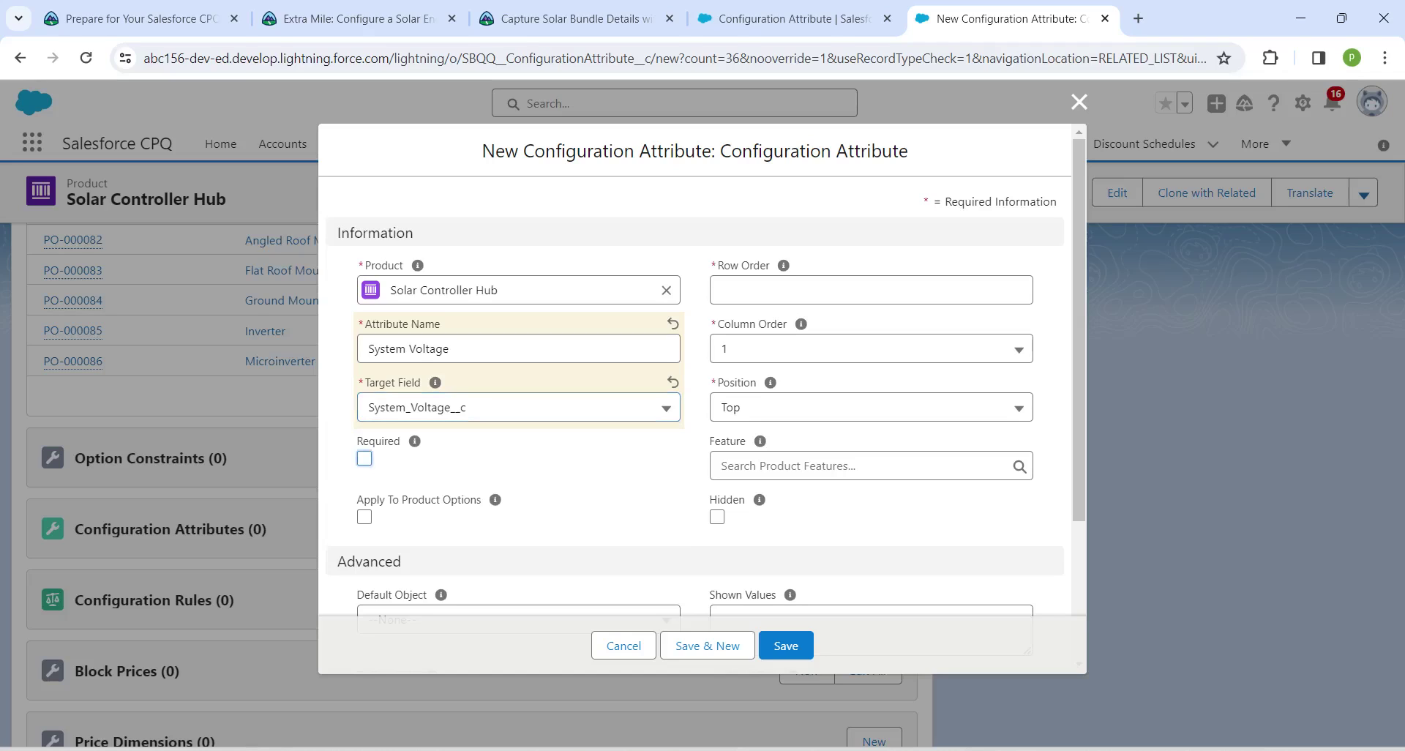
click(364, 516)
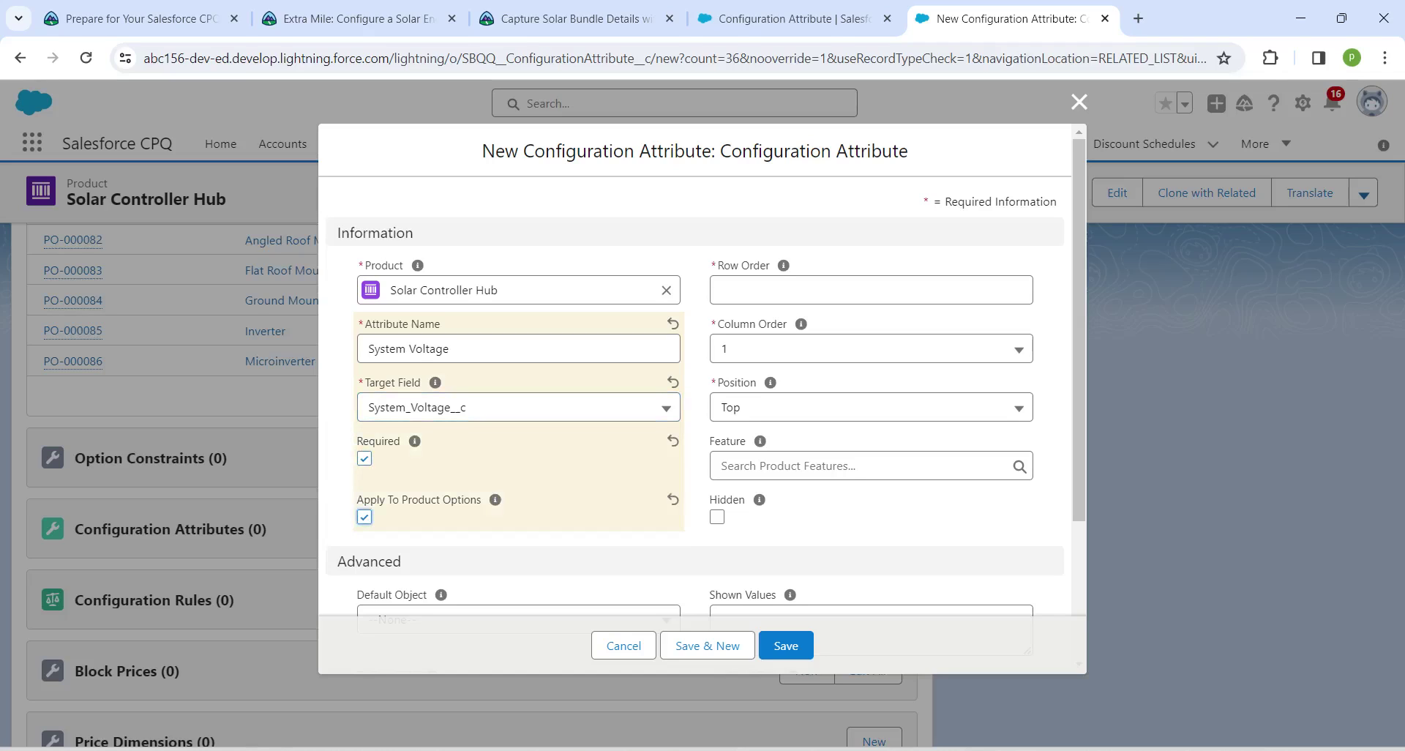
key(Tab)
text(10)
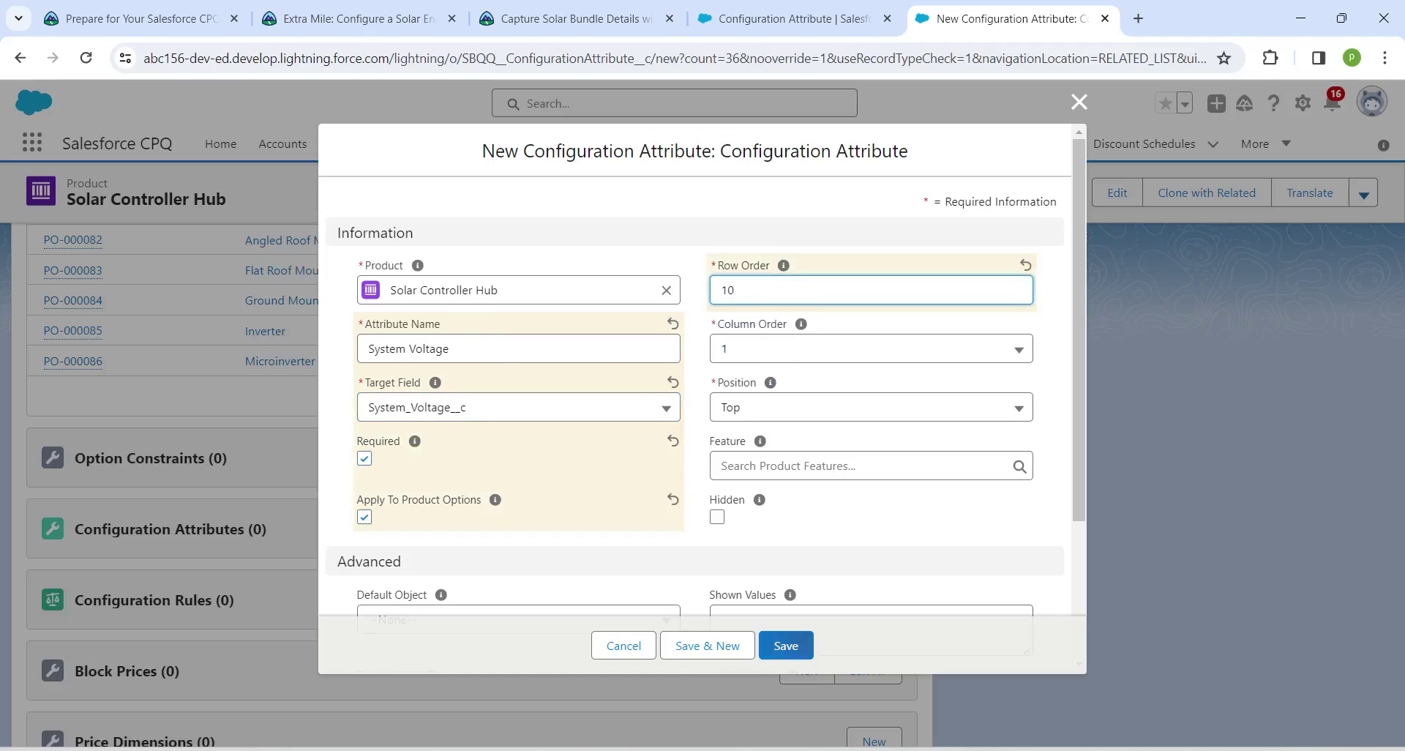
key(Return)
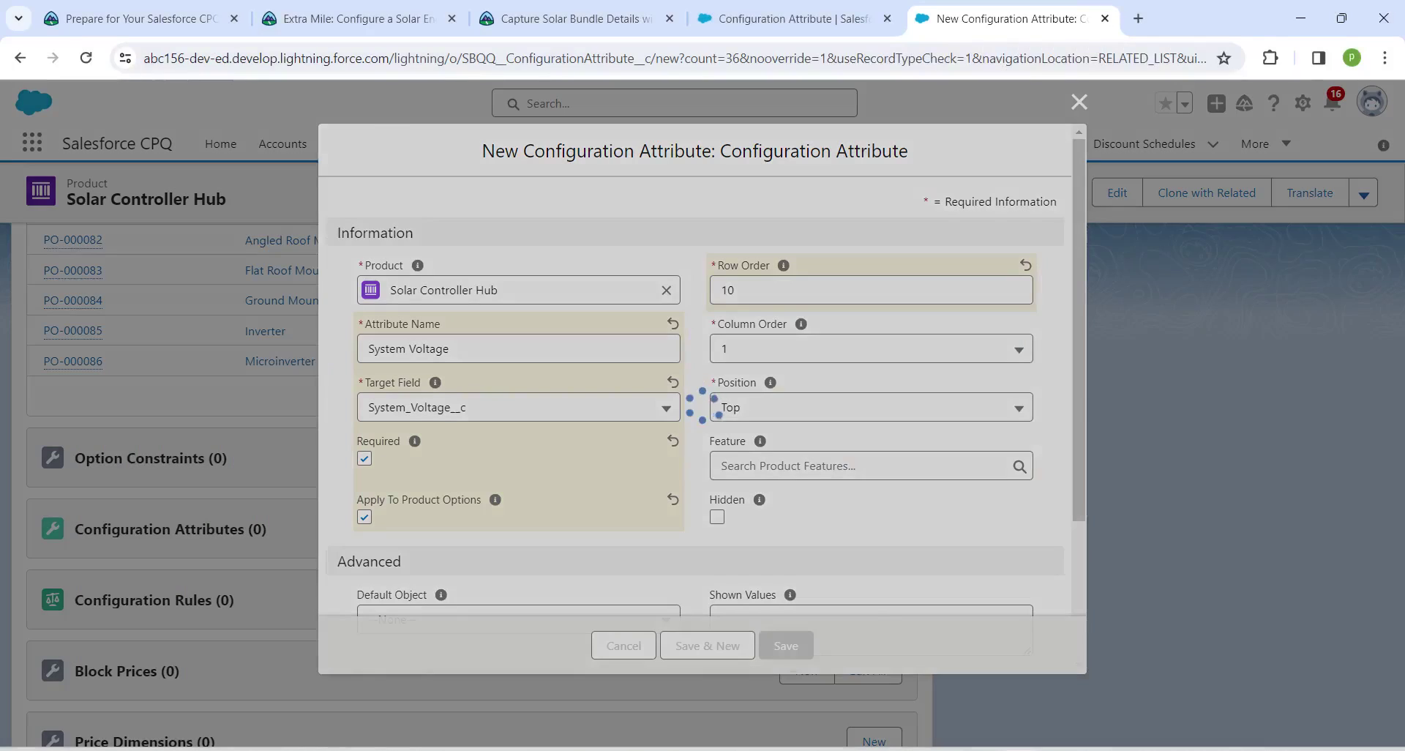
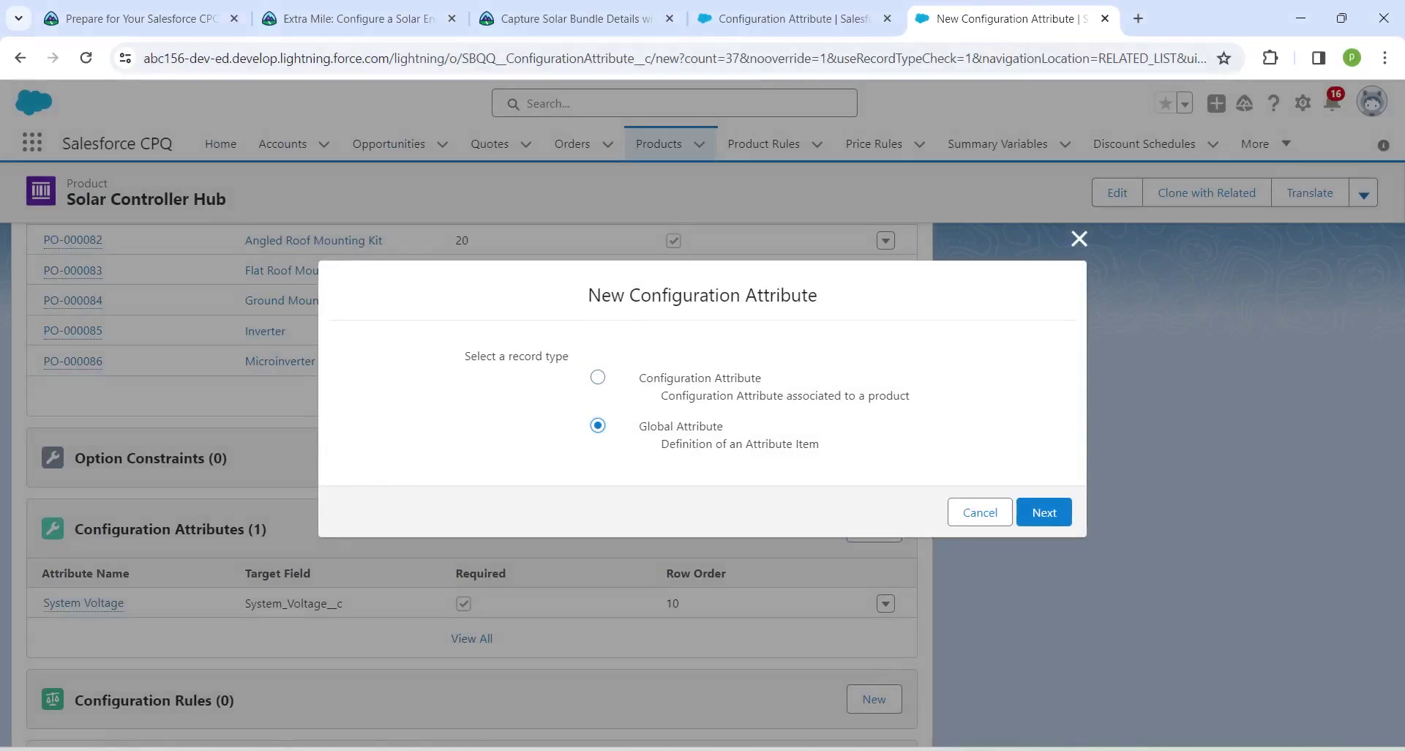
Create a Global Attribute named Hardware Color with Hardware_Color__c as its target field and save it
click(1044, 512)
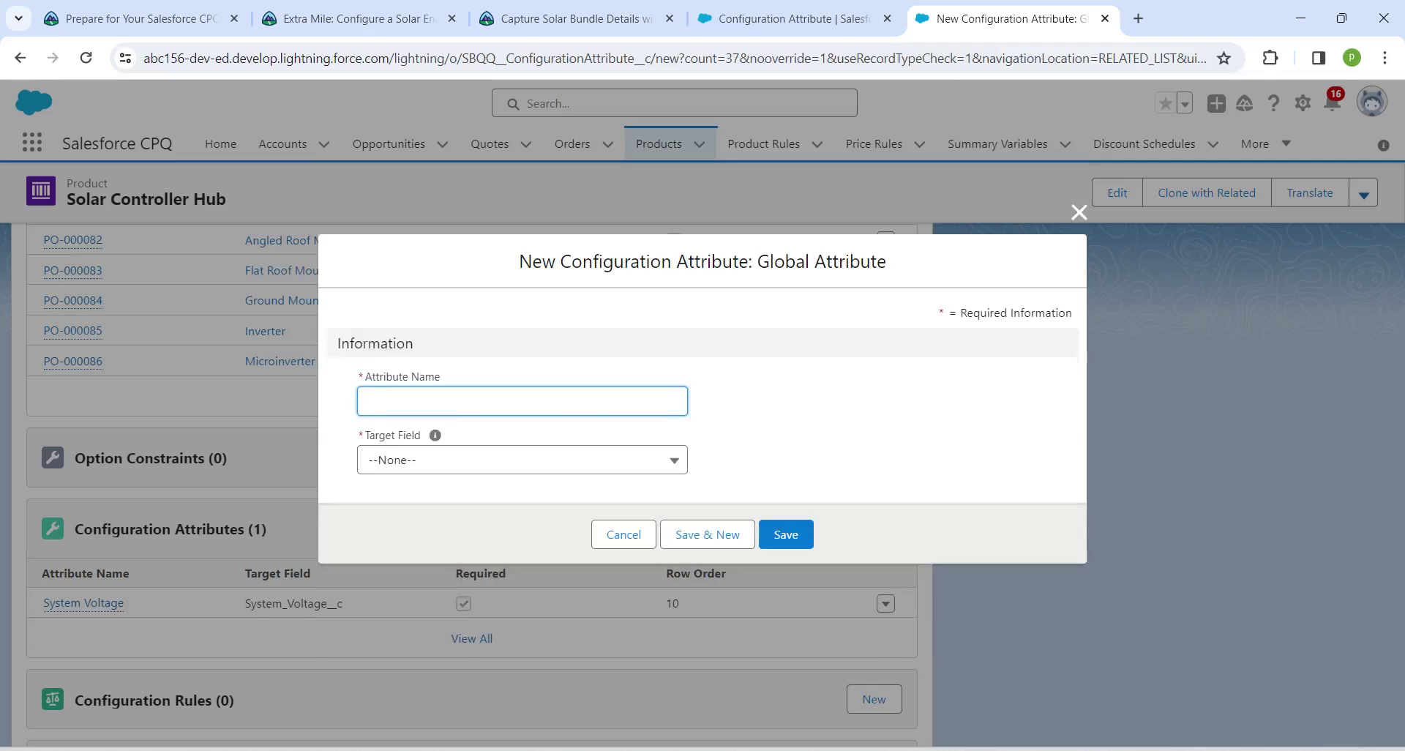
text(Har)
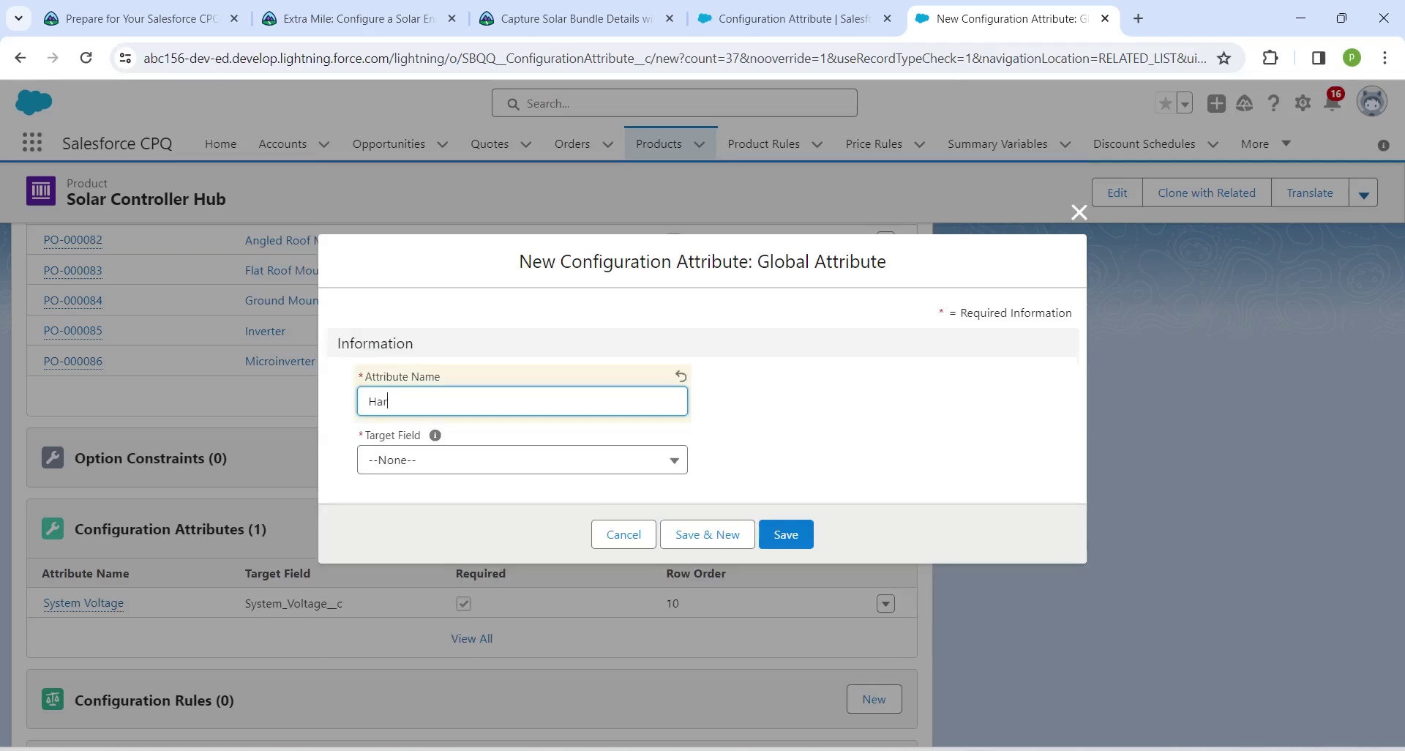
text(dware Color)
click(522, 460)
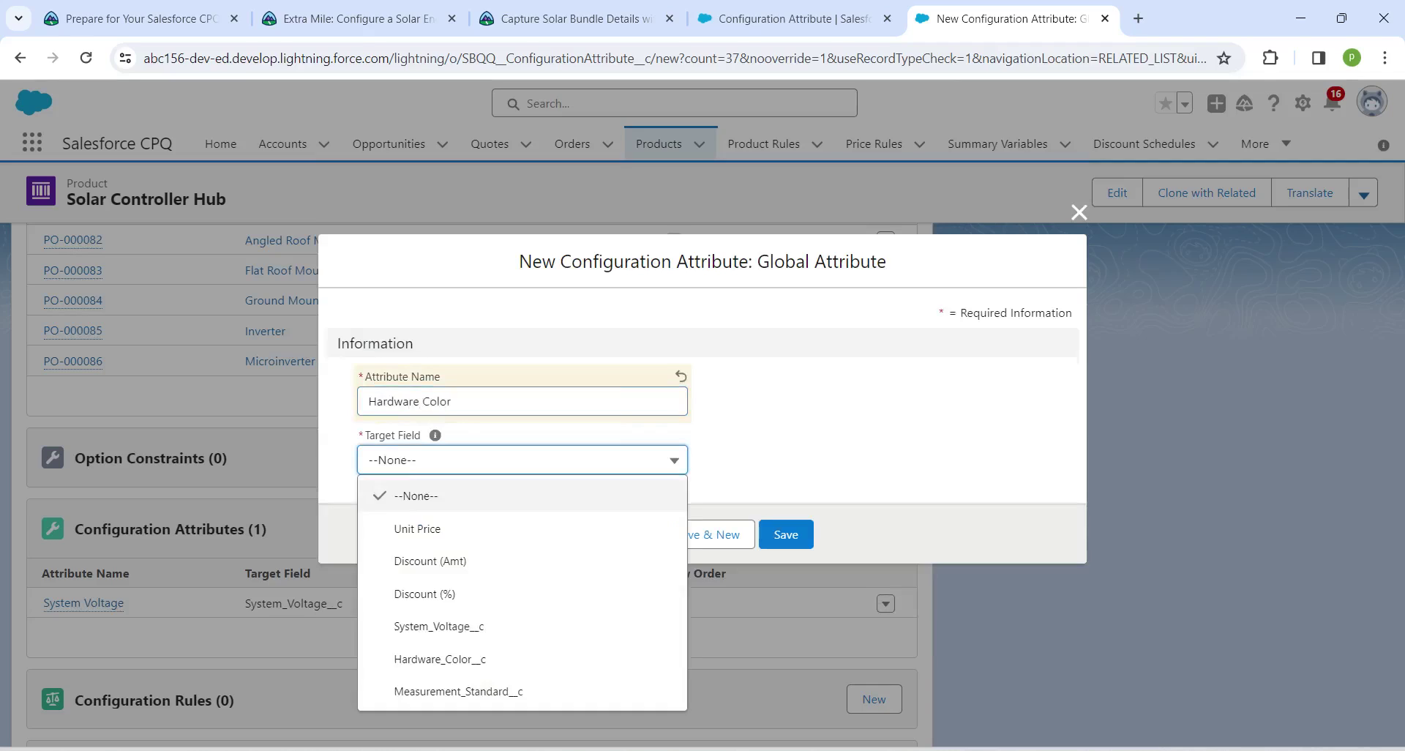
click(439, 658)
click(786, 534)
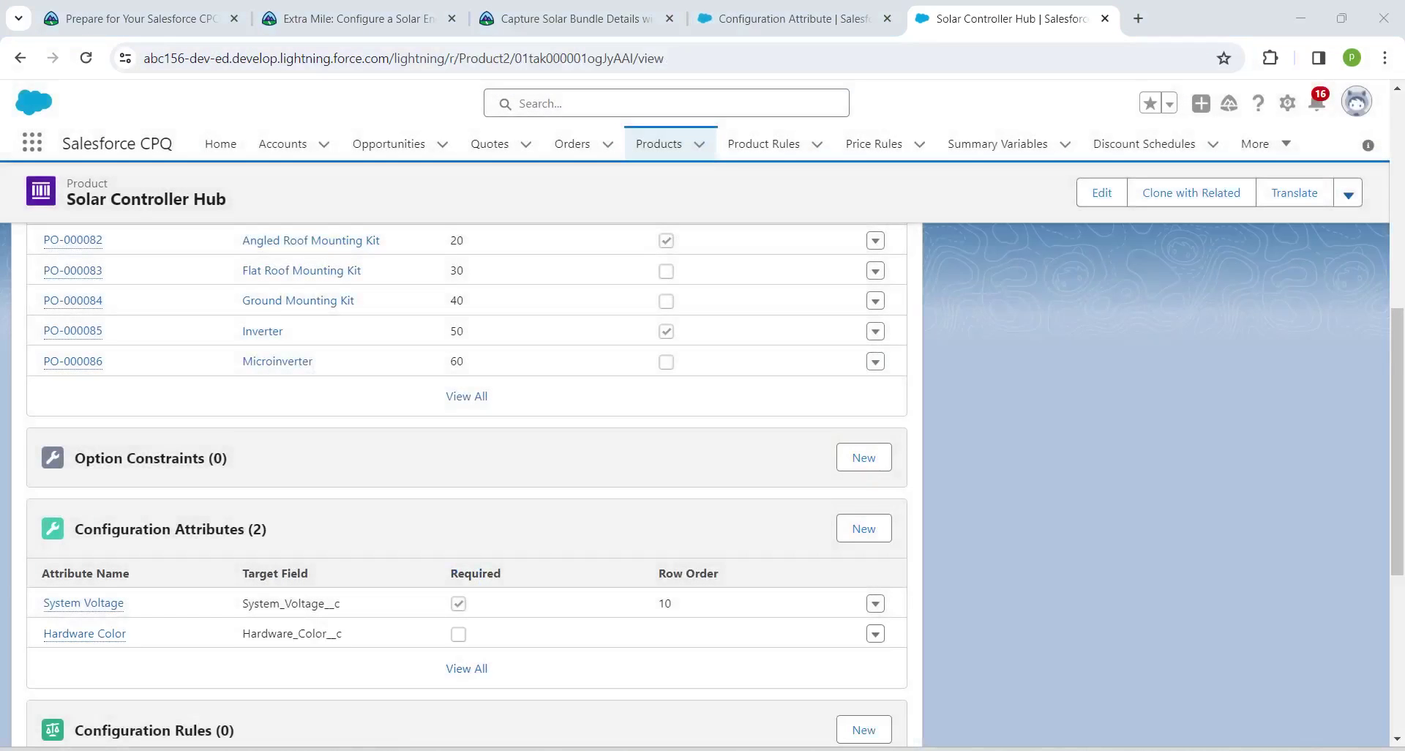
Create a Global Attribute named Measurement Standard with Measurement_Standard__c as its target field and save it
click(863, 529)
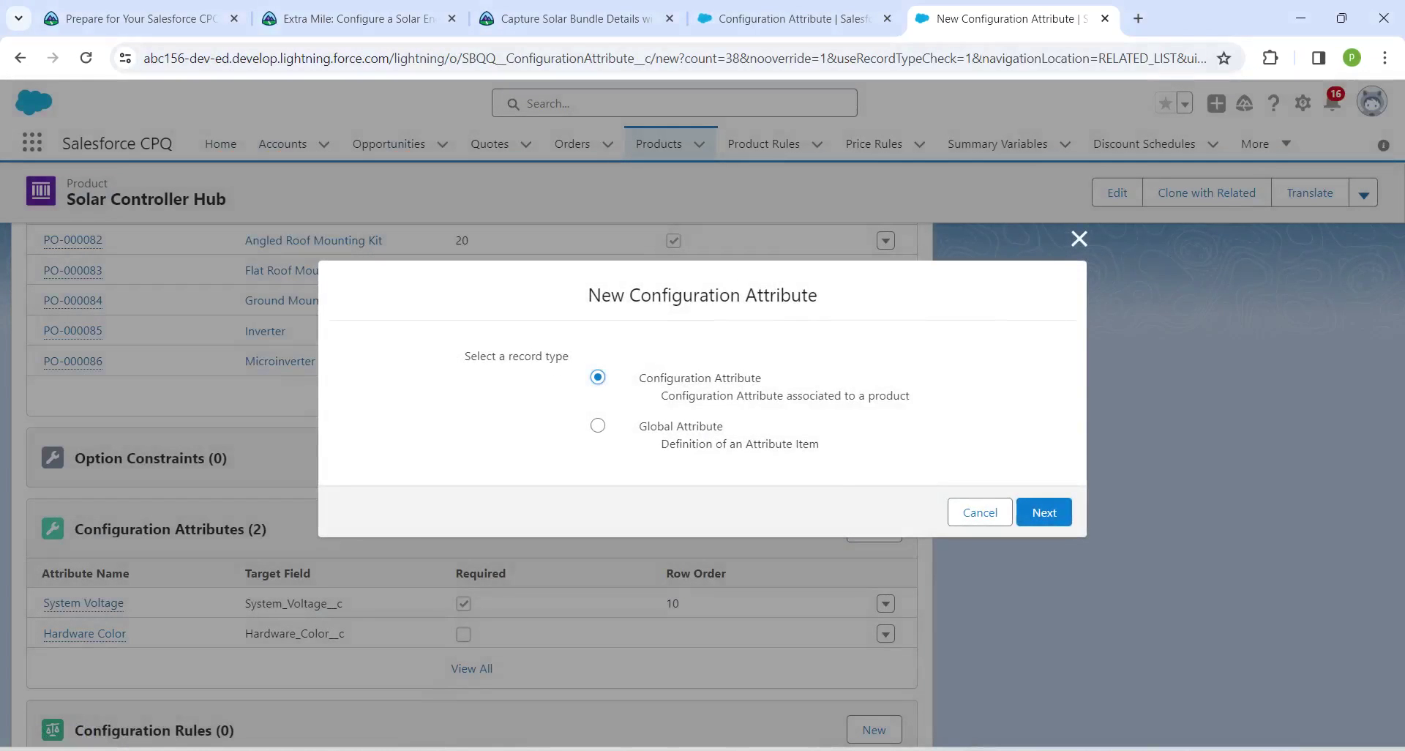
click(598, 425)
click(1043, 512)
click(1043, 512)
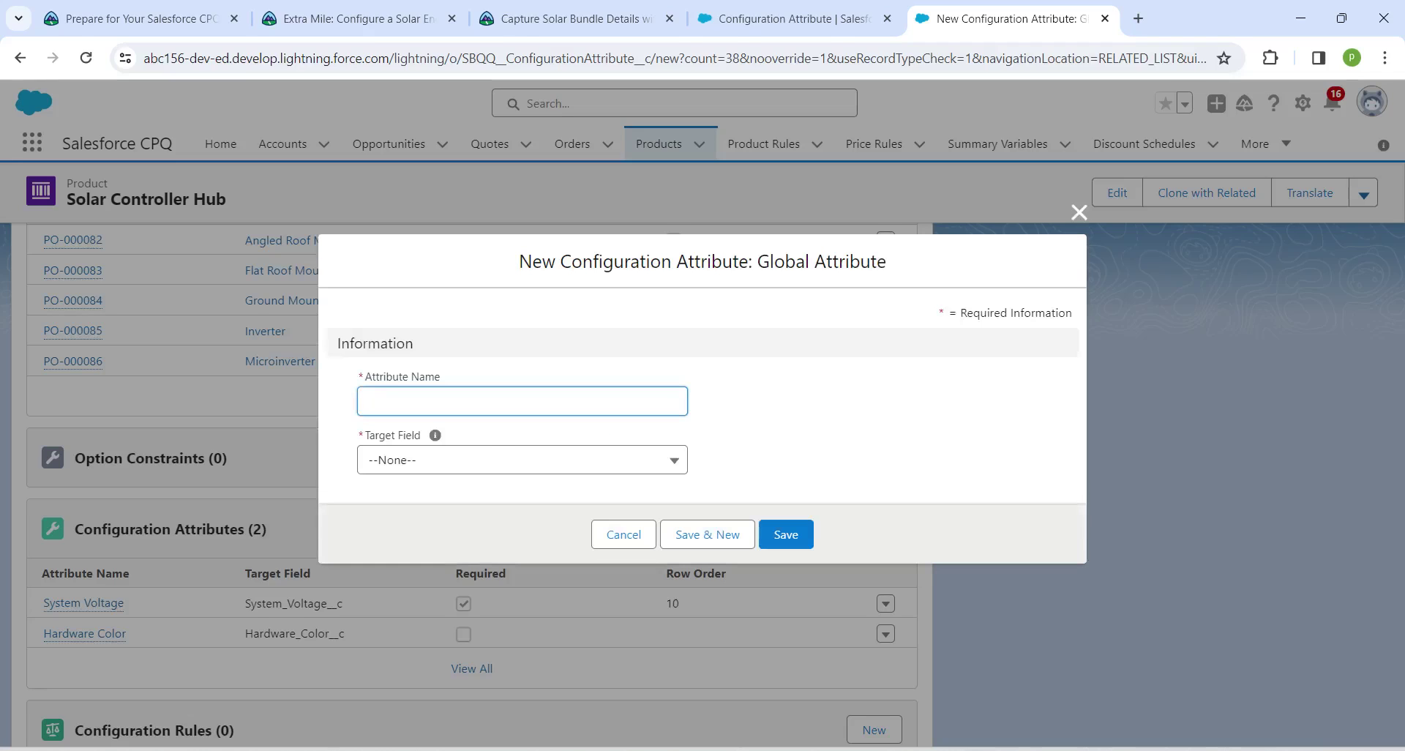
text(Mea)
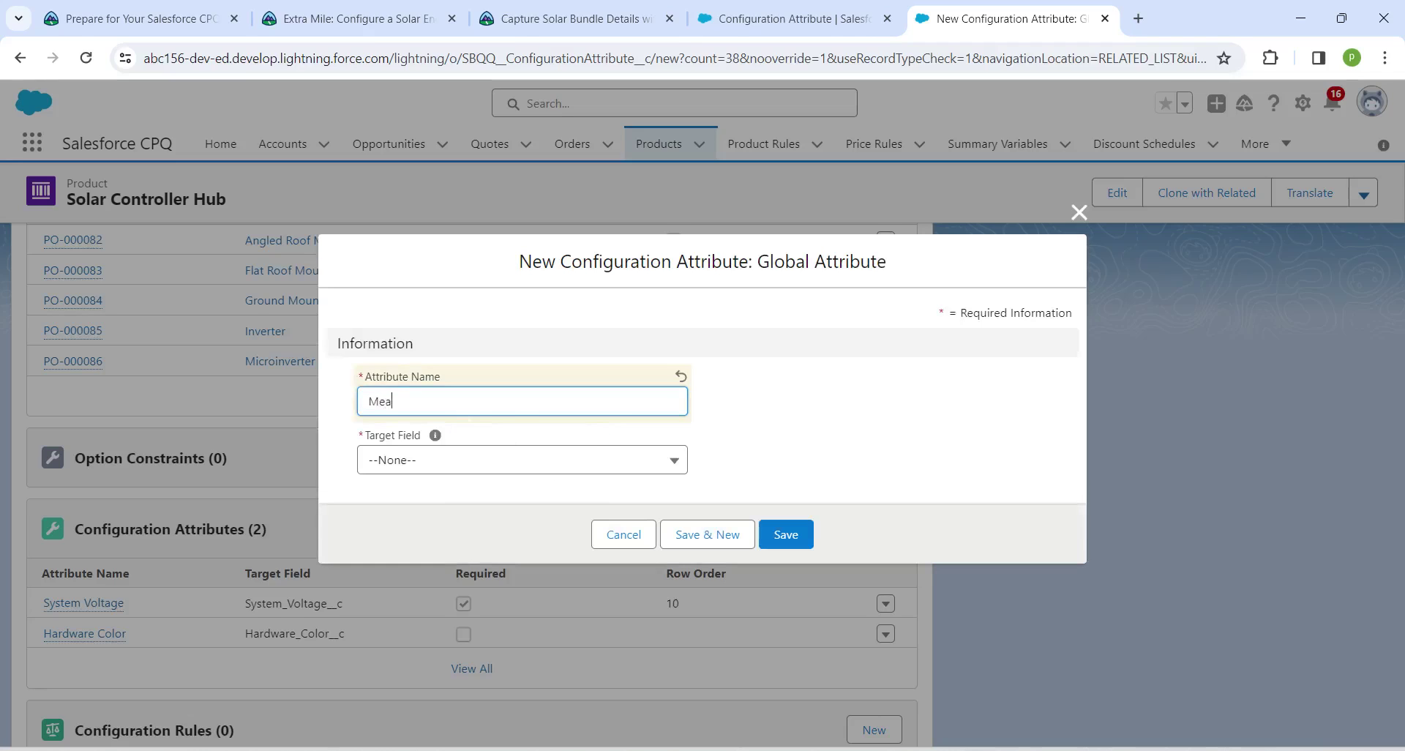
text(surement Standard)
click(521, 459)
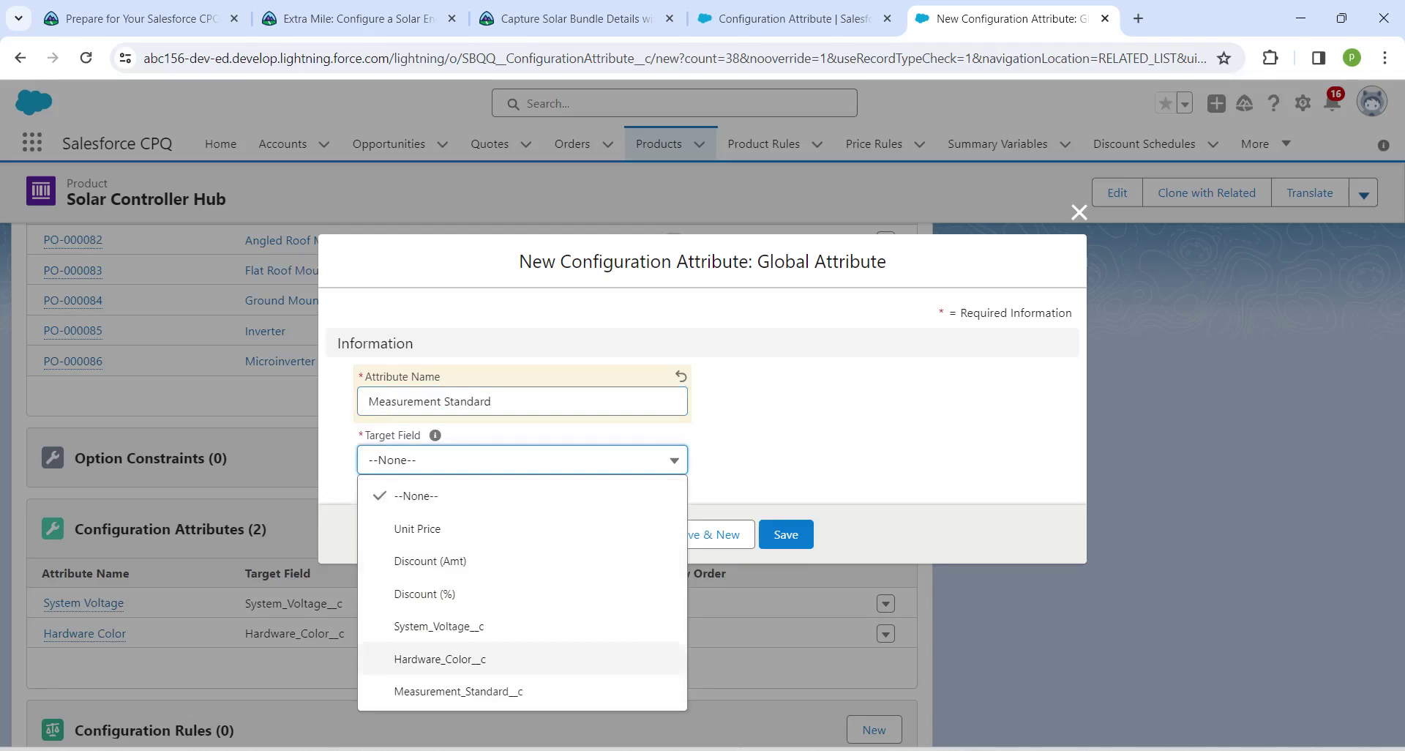
click(522, 690)
click(785, 534)
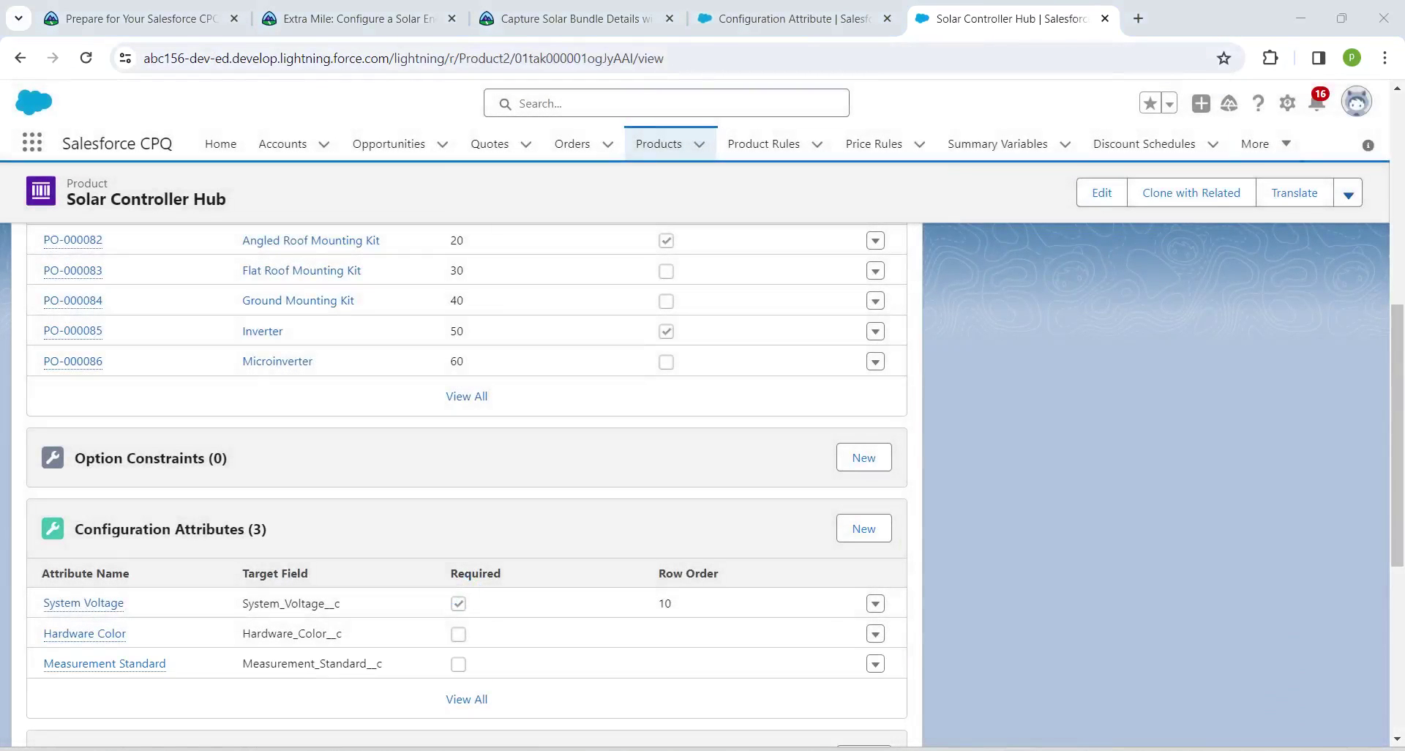
Create an attribute set named Hardware Details and save it
click(1262, 144)
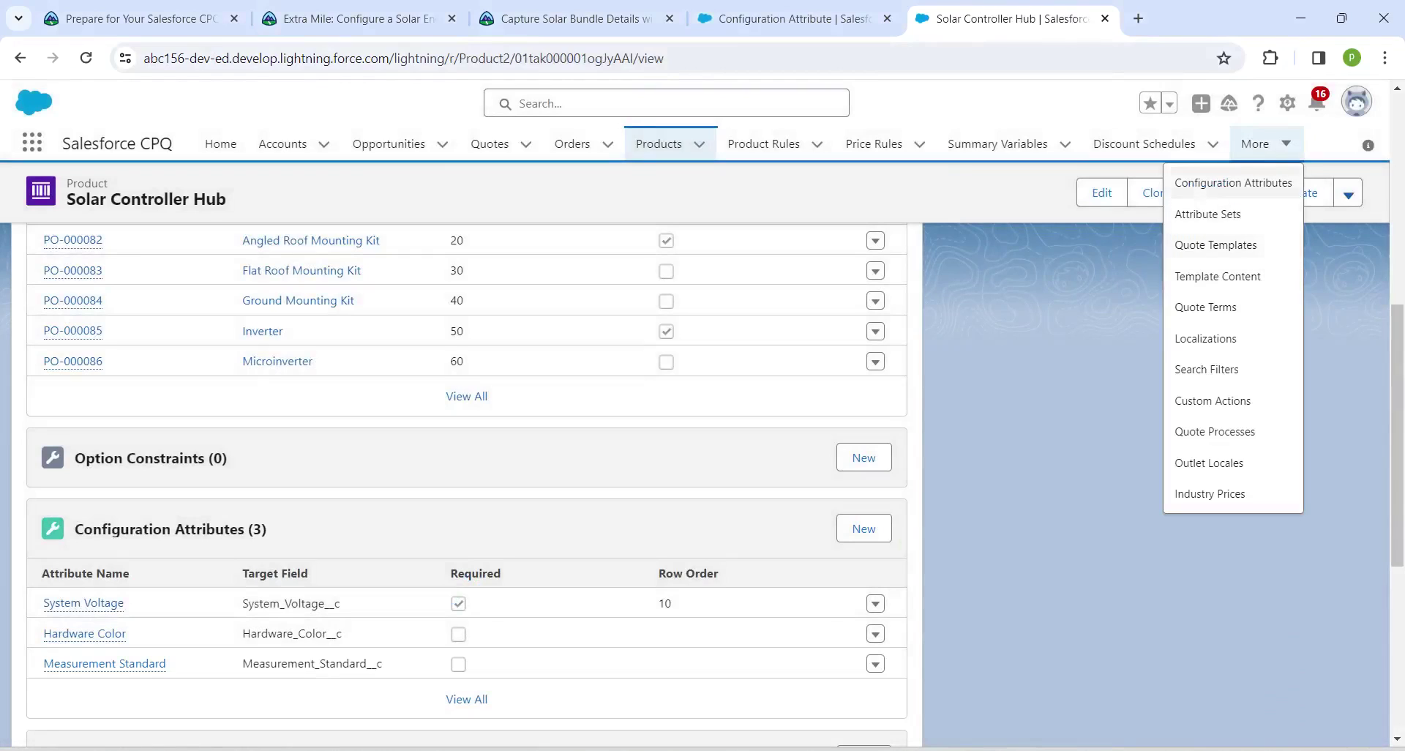
click(1208, 213)
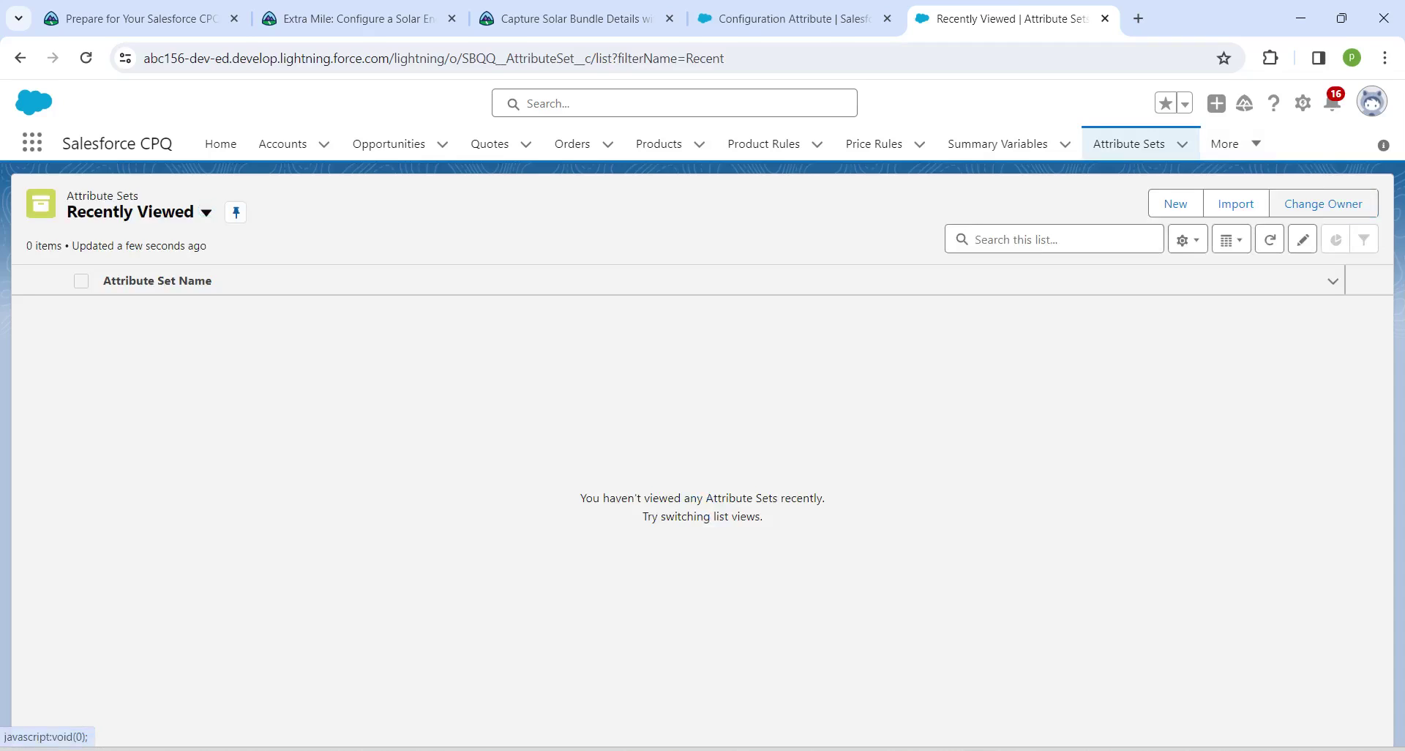
click(1176, 204)
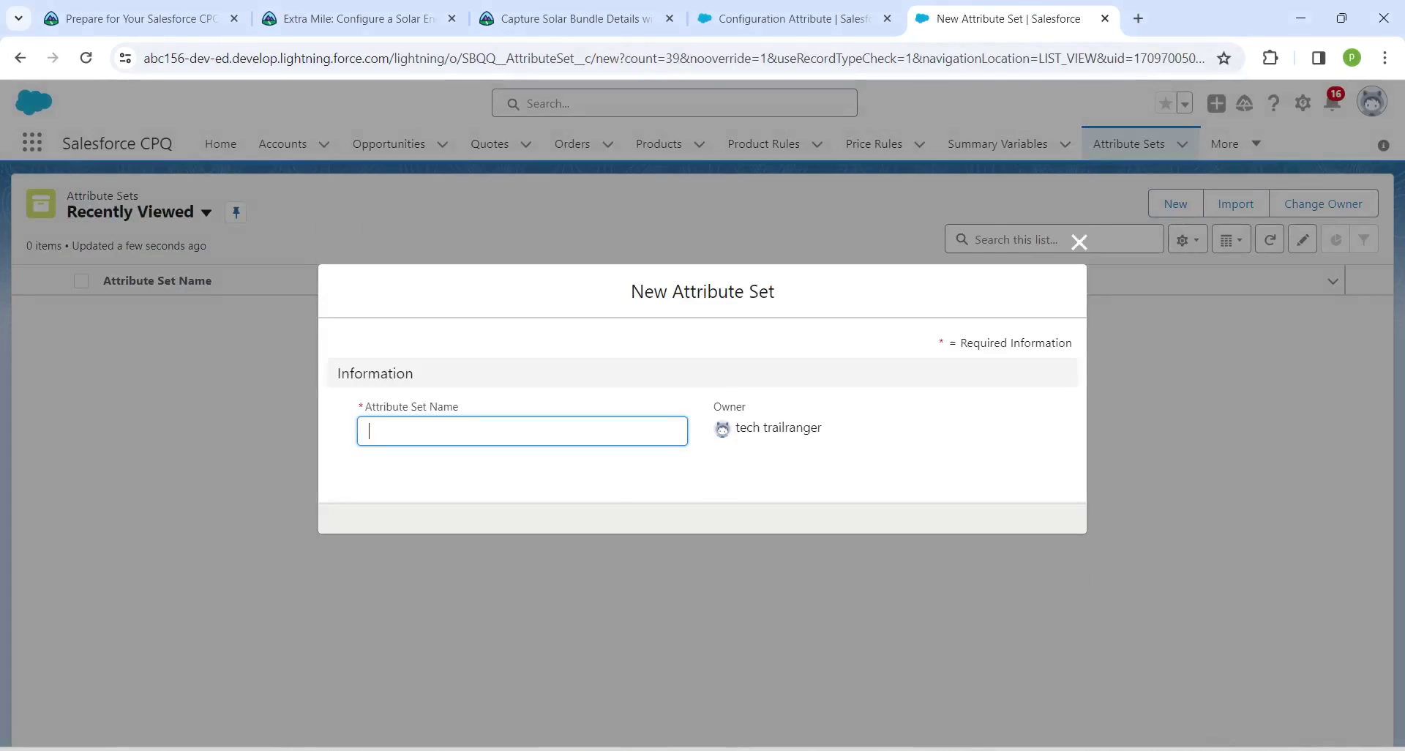
text(Hardware)
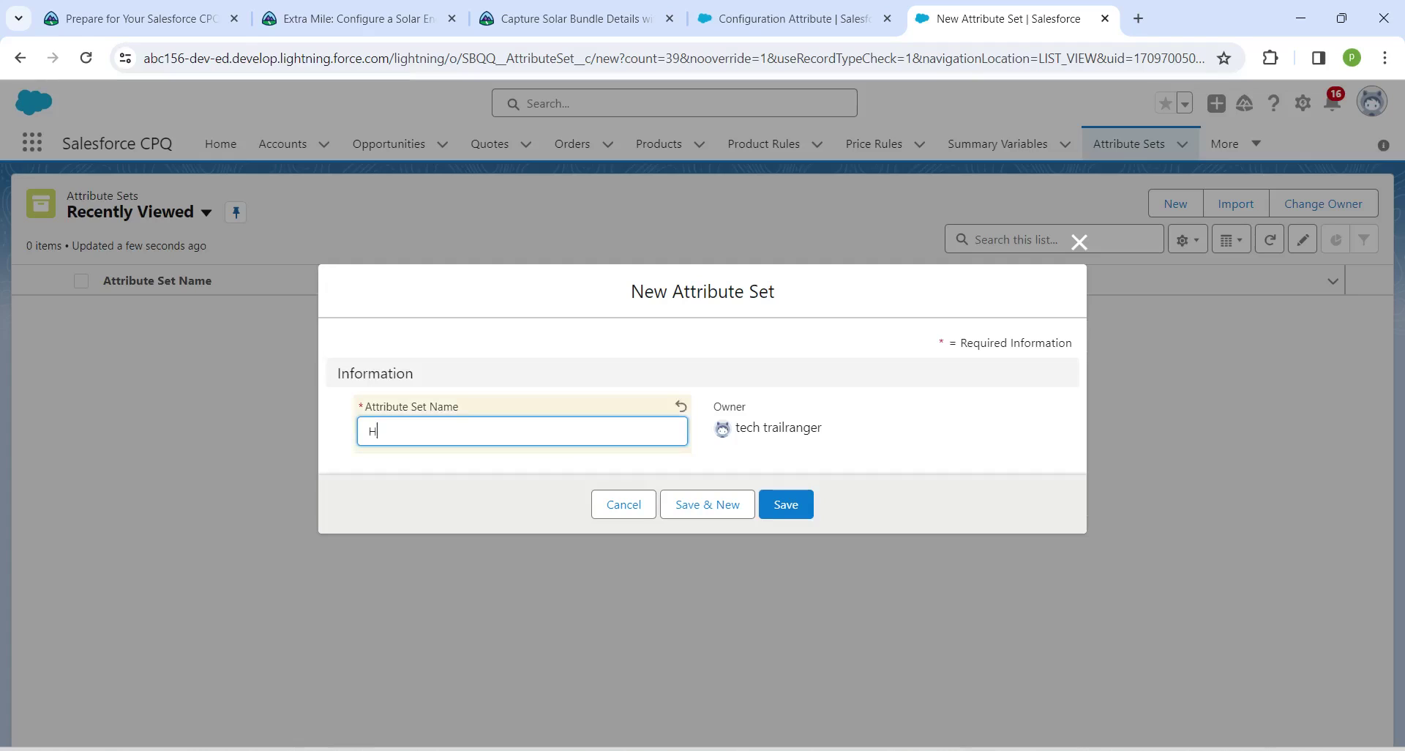
text( Details)
key(Return)
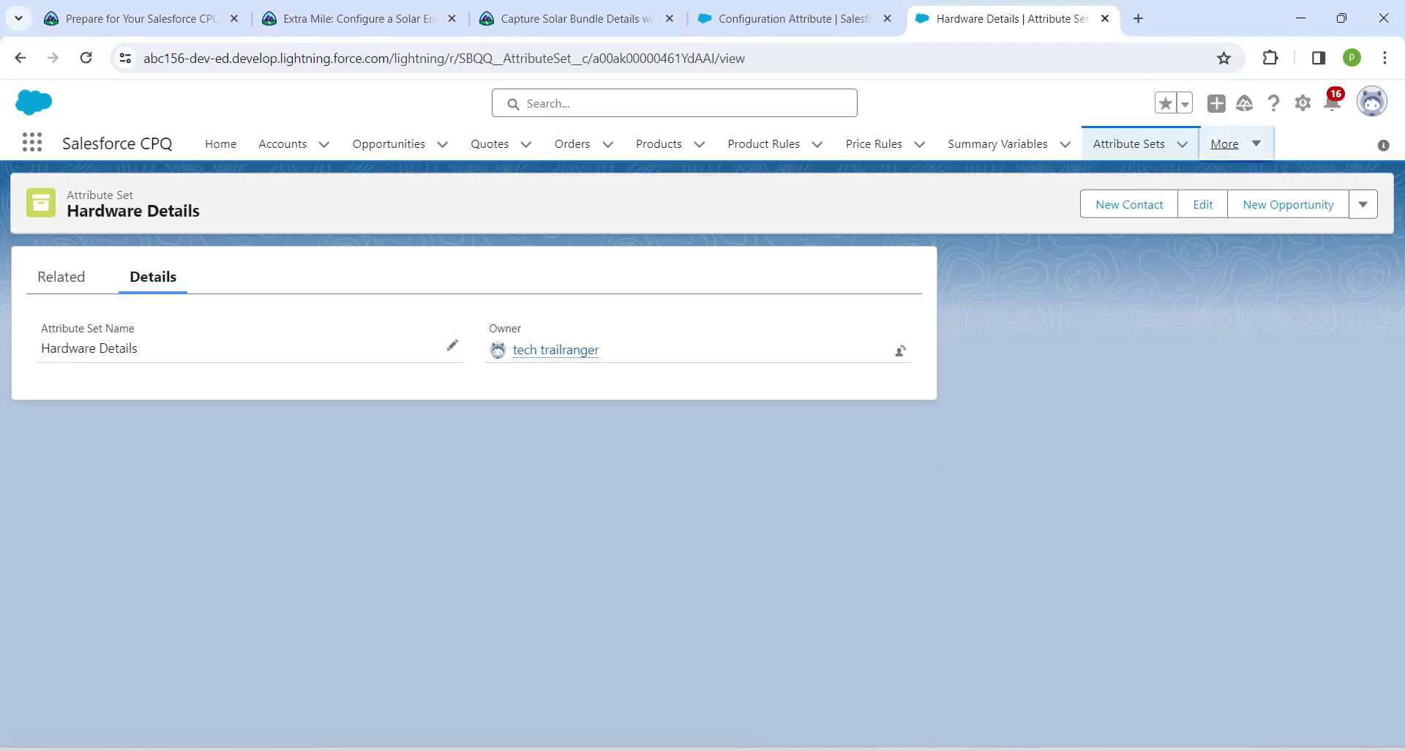
Open the Hardware Color configuration attribute's related attribute items
click(1233, 143)
click(1203, 213)
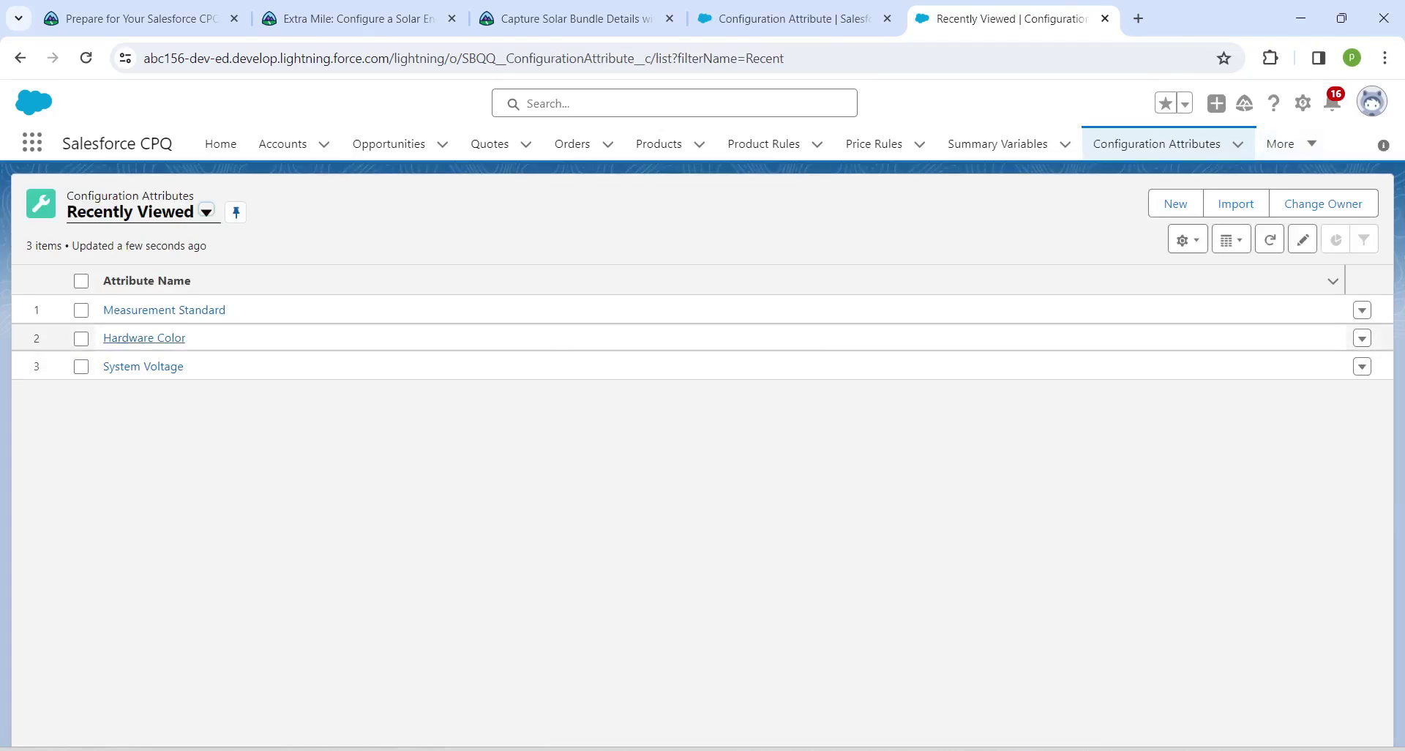
click(145, 338)
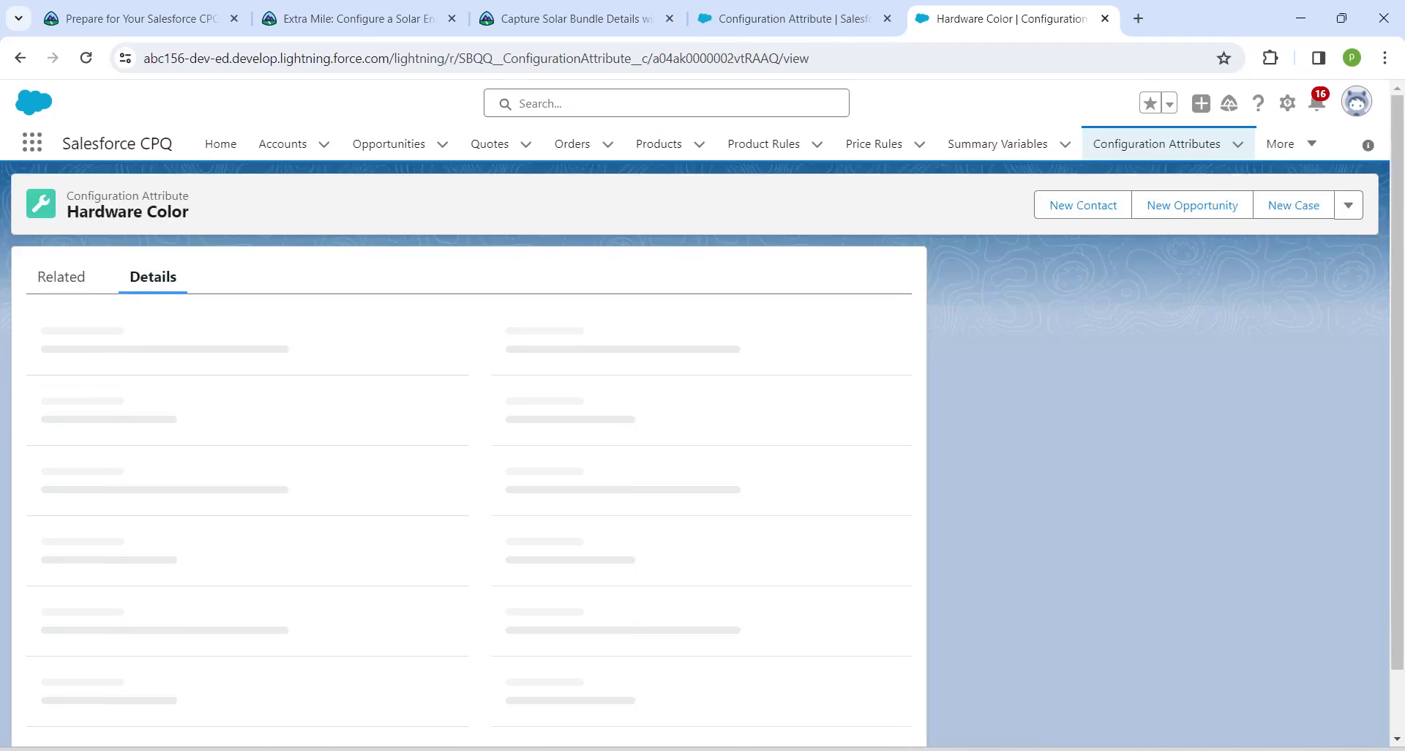
click(63, 277)
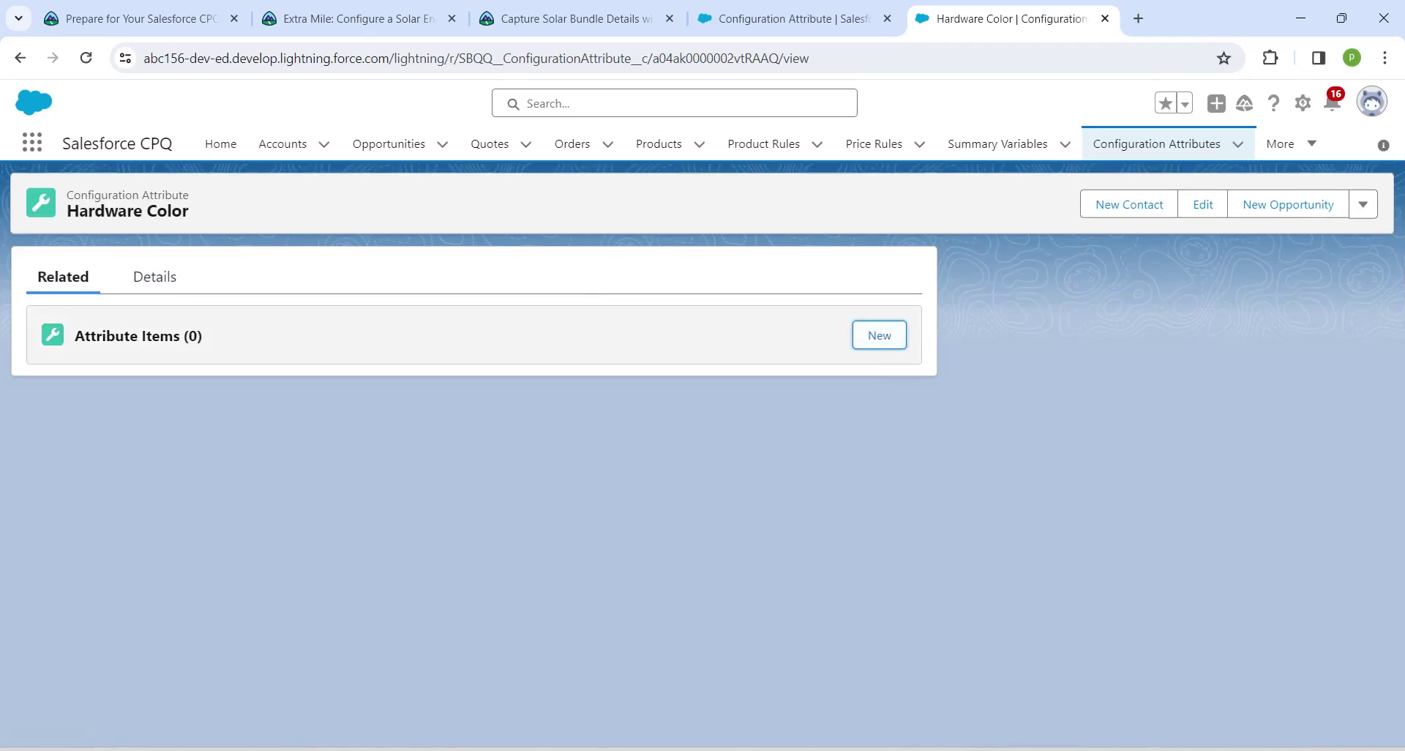
Try to add an attribute item linking Hardware Color to the Hardware Details attribute set with sequence 10
click(879, 335)
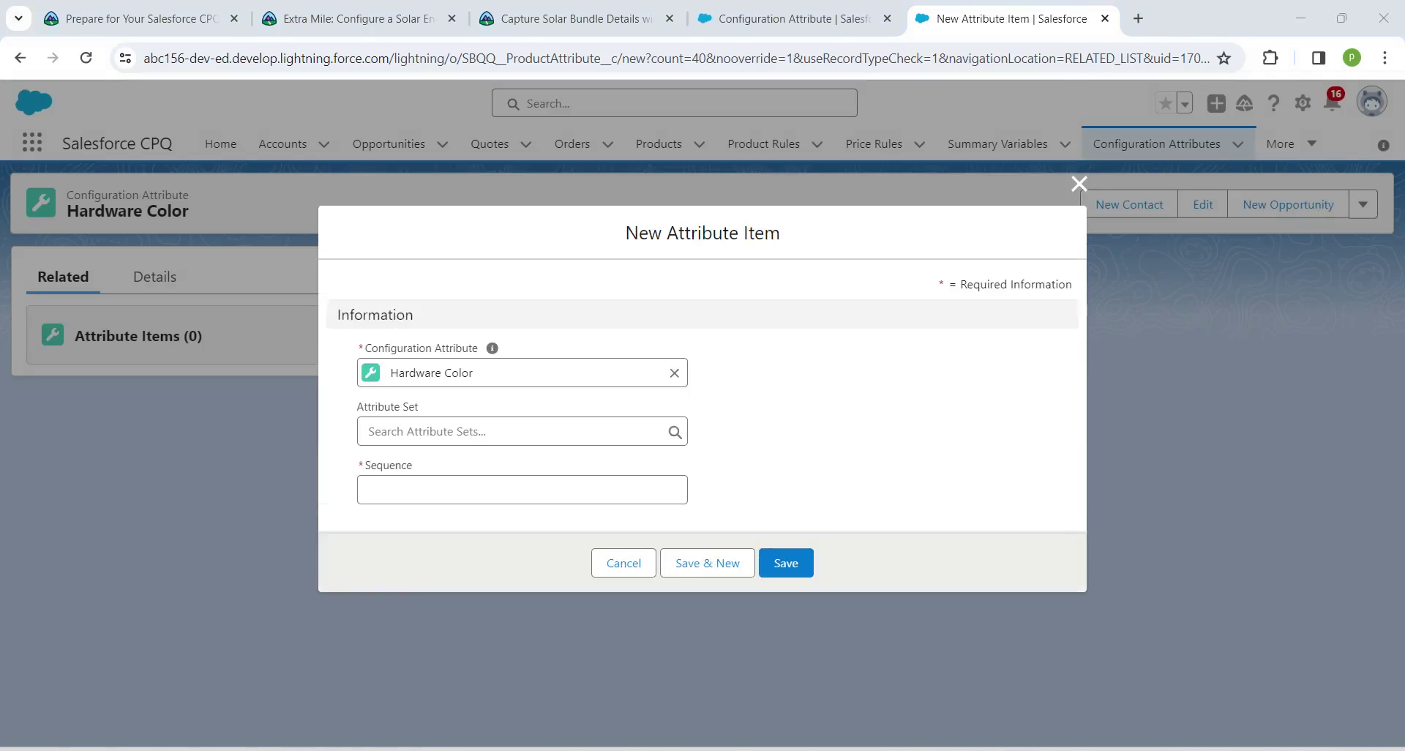
text(h)
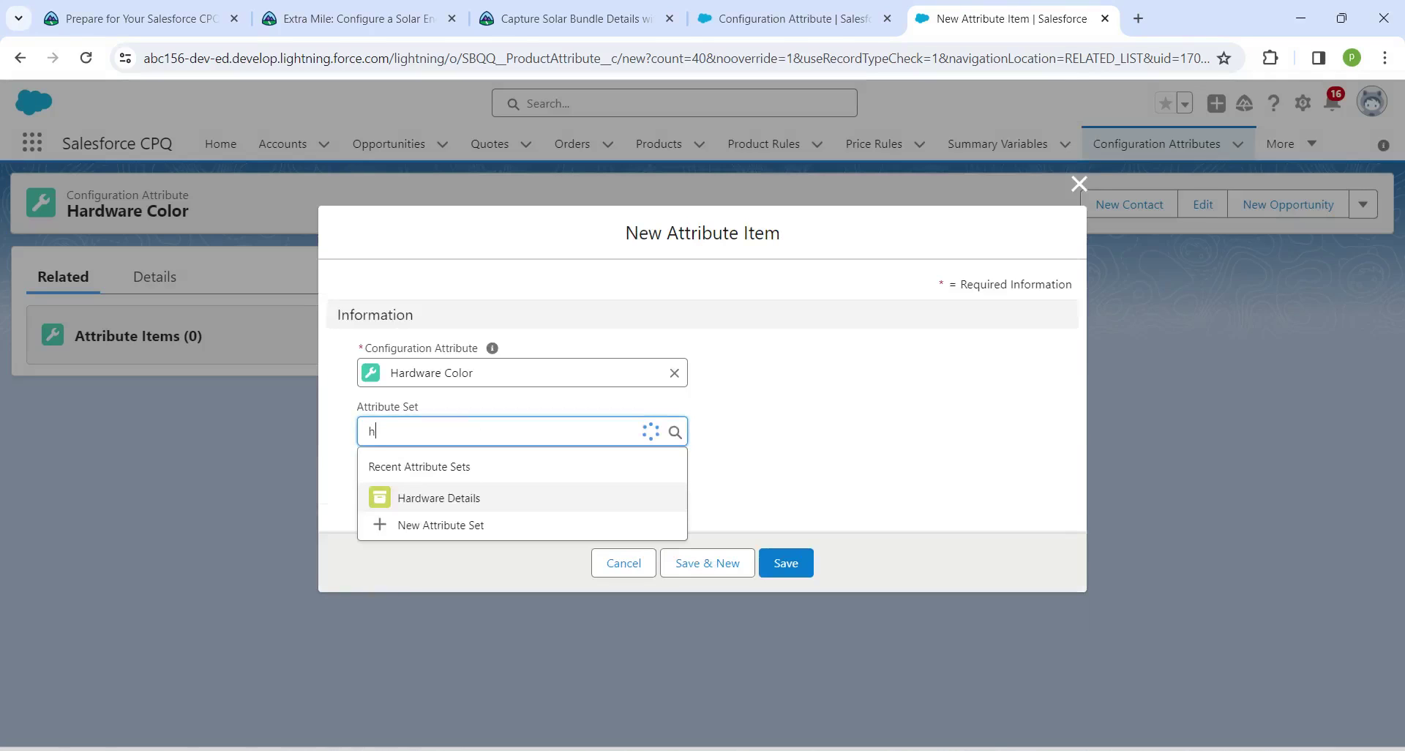
click(439, 498)
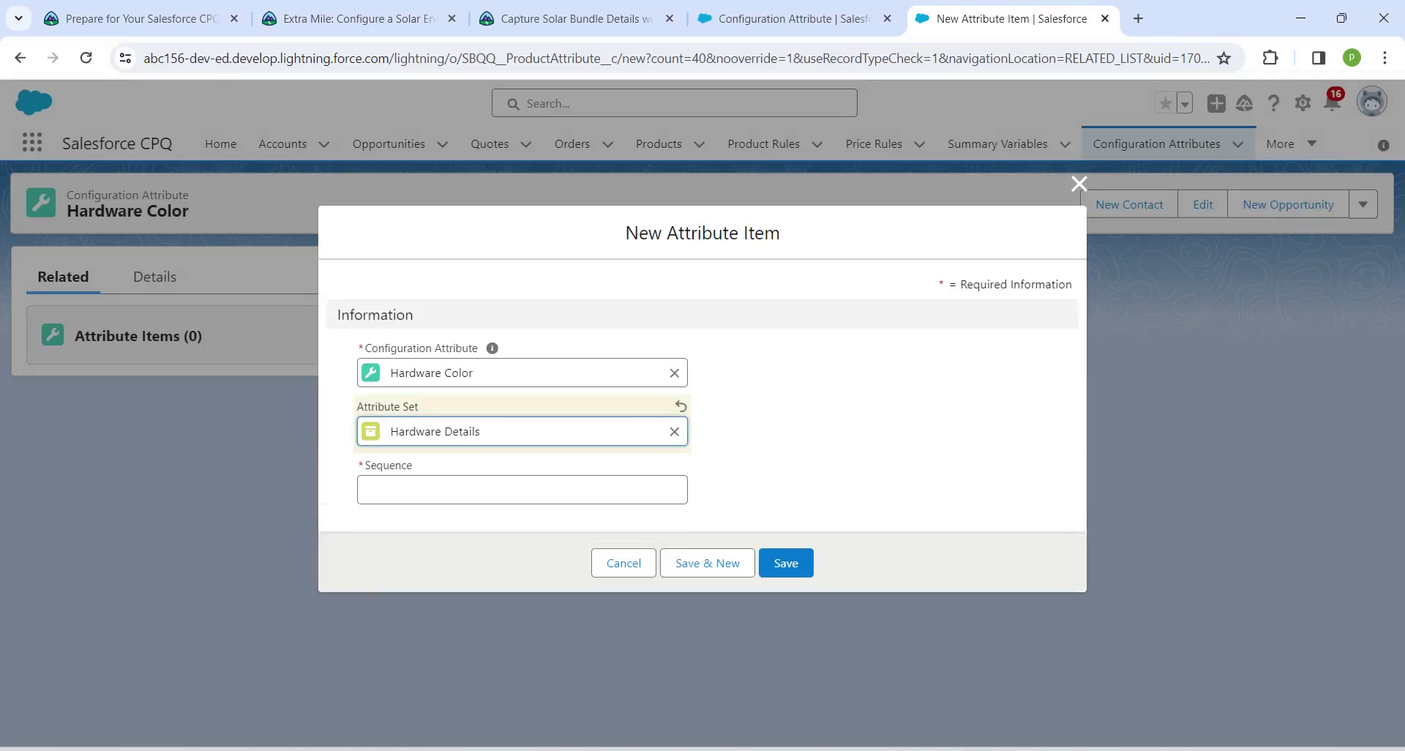
click(785, 562)
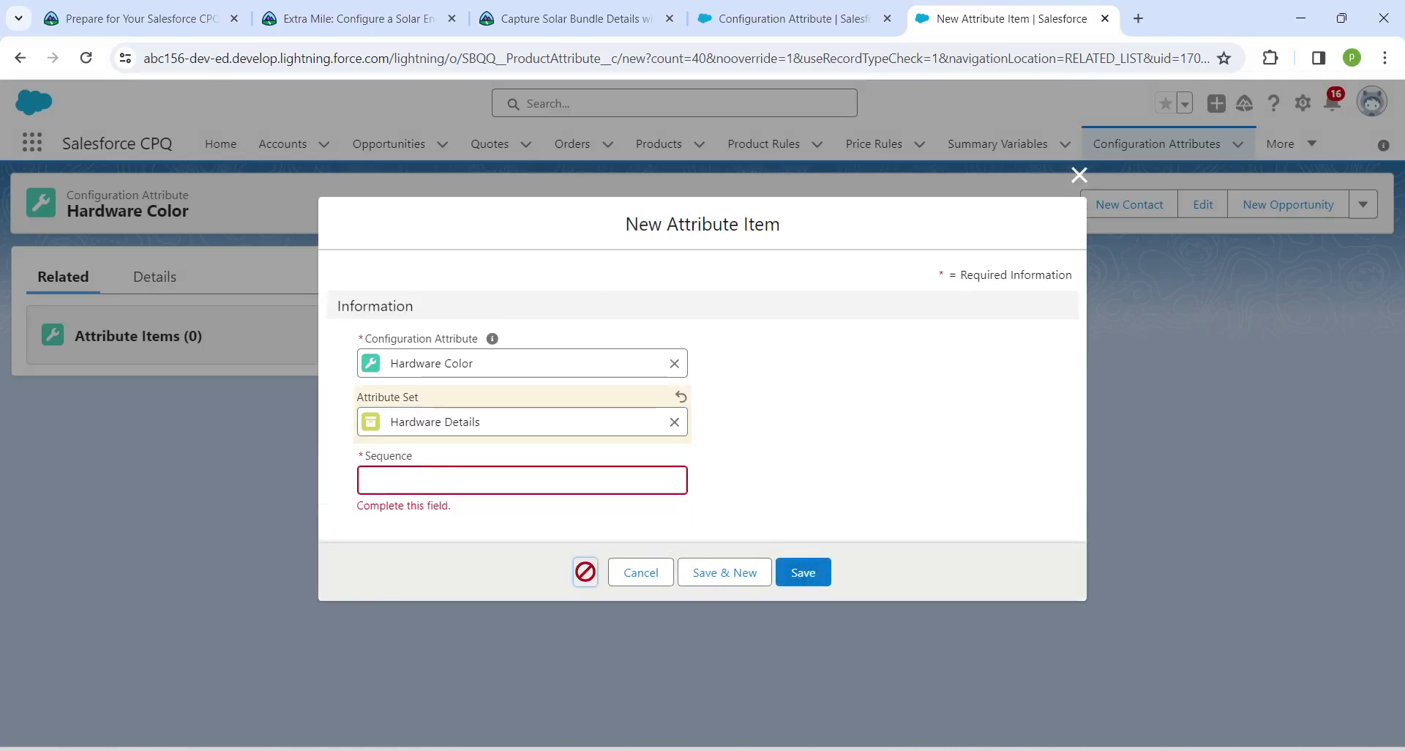
click(720, 472)
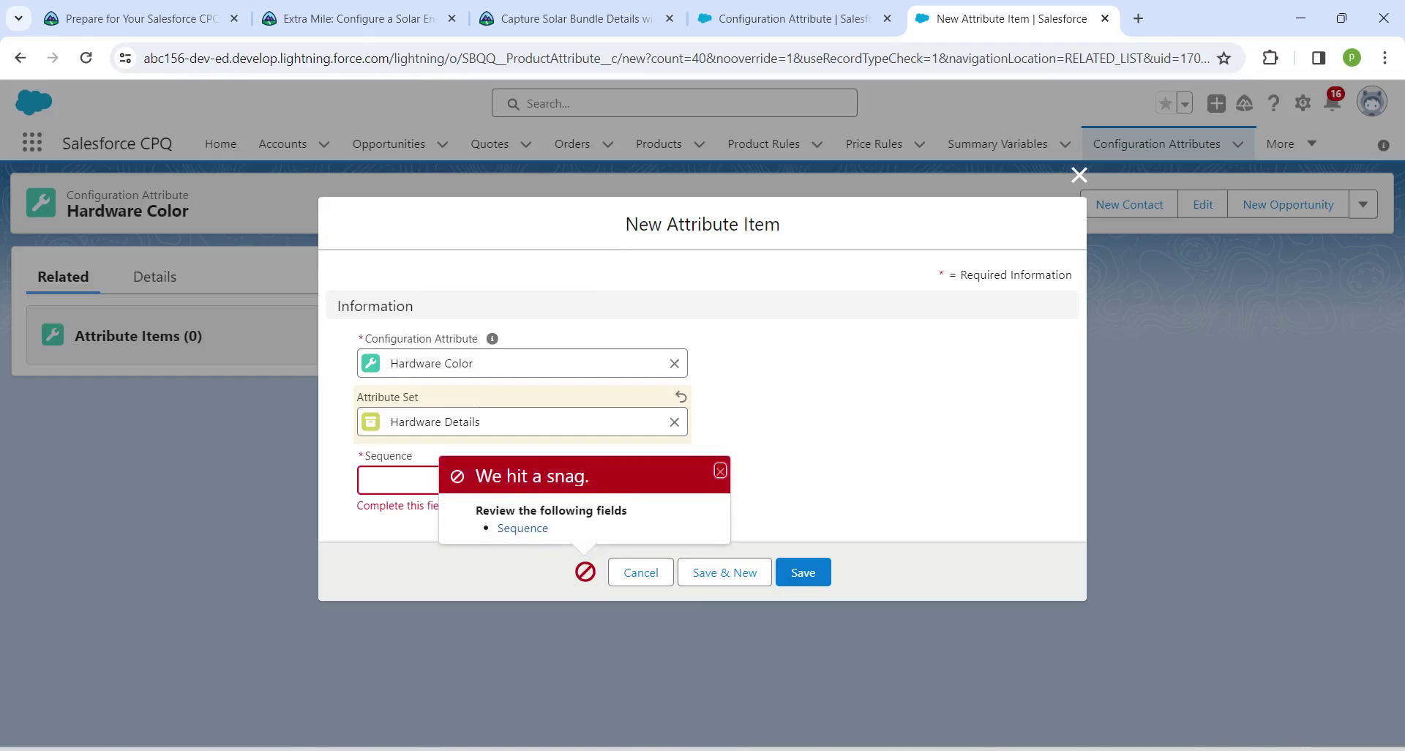
key(alt+Tab)
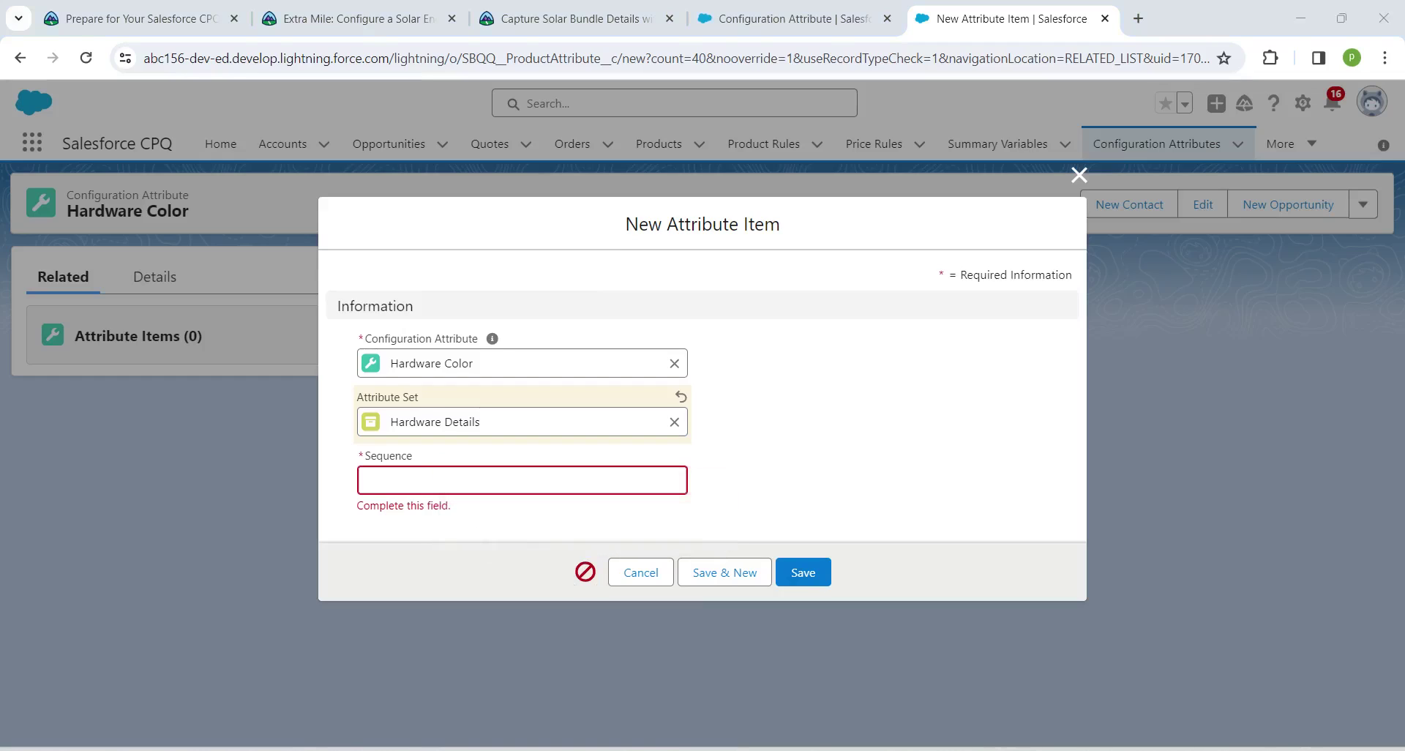
click(370, 480)
text(10)
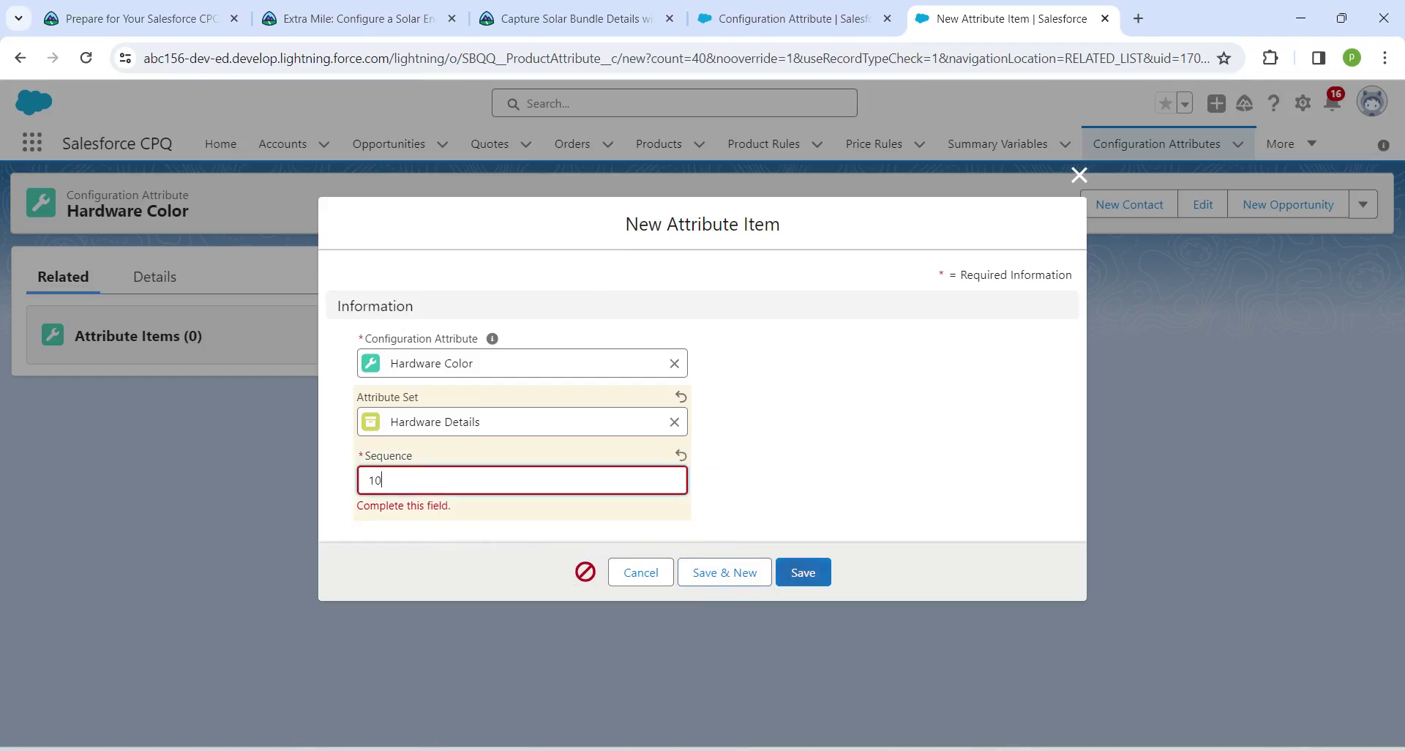
key(Return)
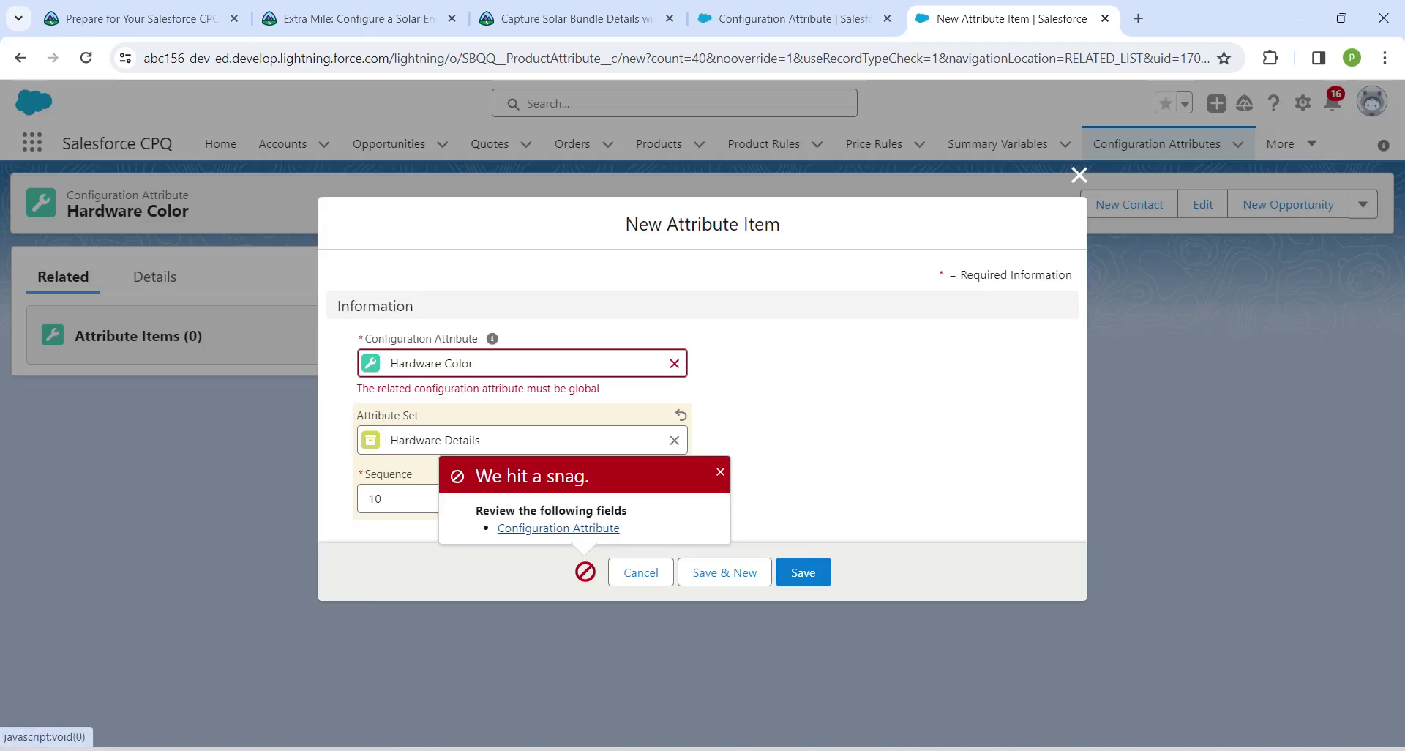
click(558, 527)
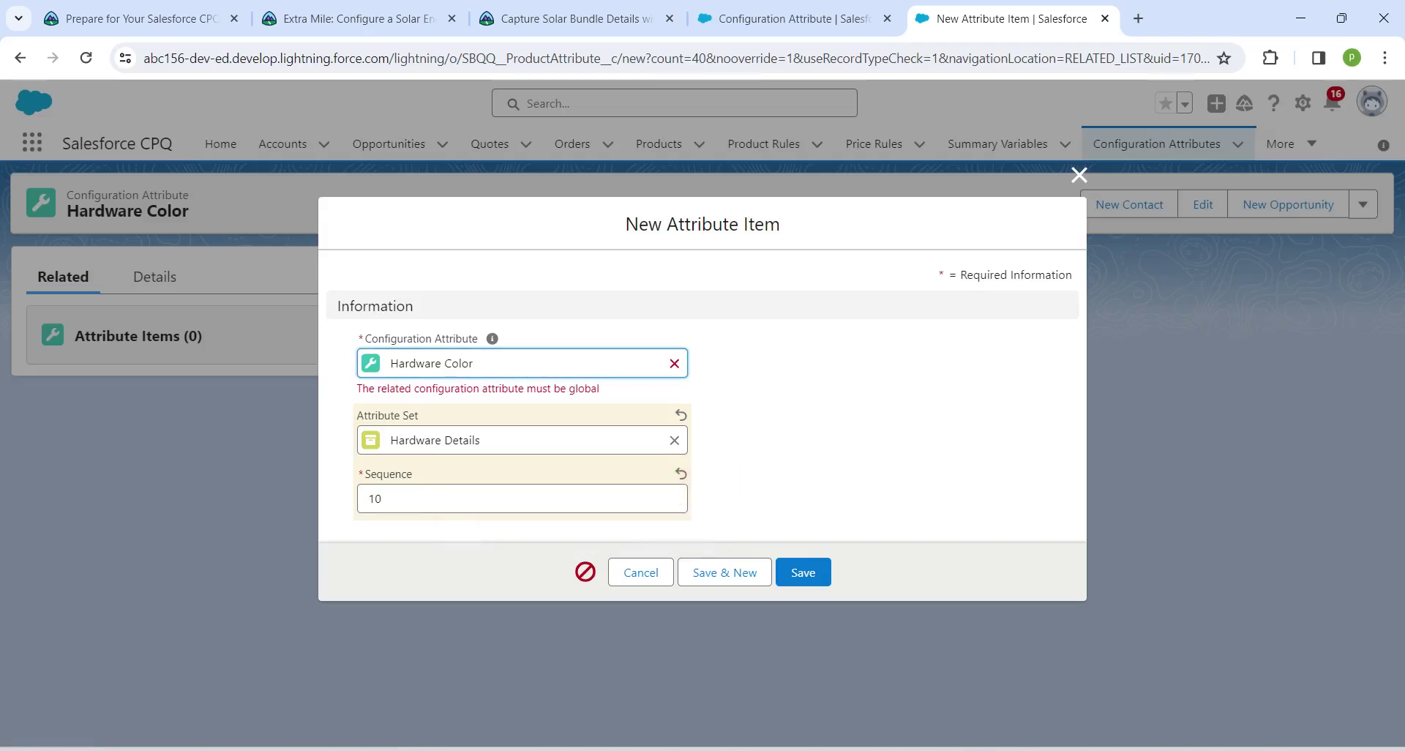
click(1079, 175)
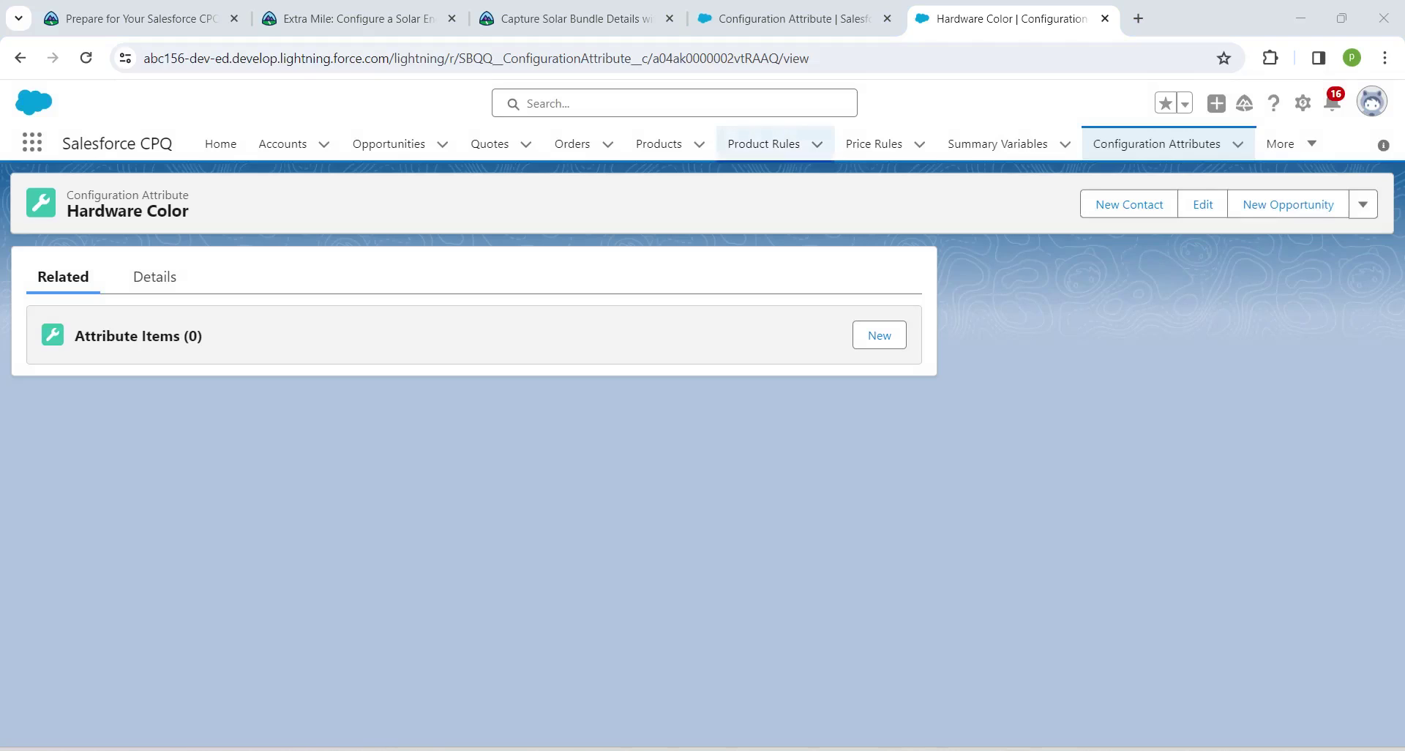
Return to the attribute sets and open the related lists of the Hardware Details set
click(1291, 144)
click(1281, 144)
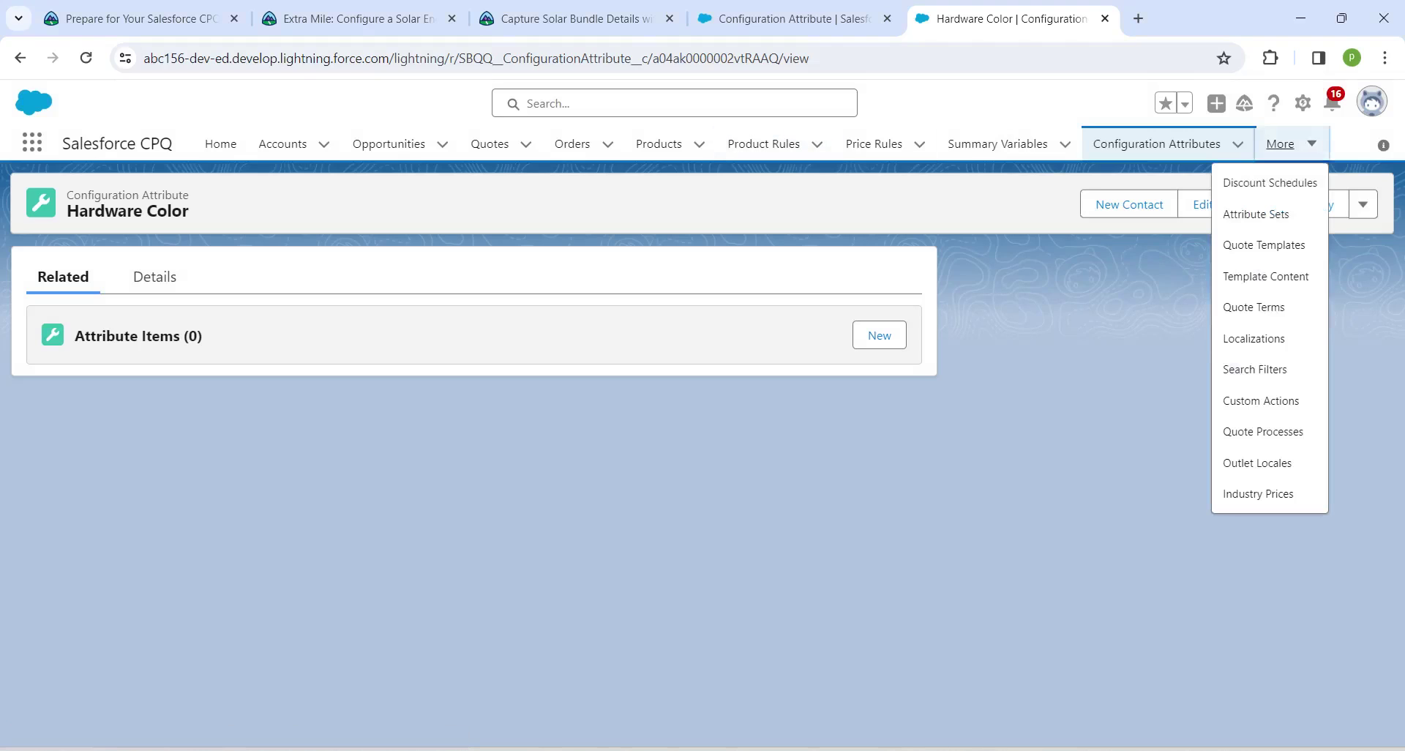
click(1256, 214)
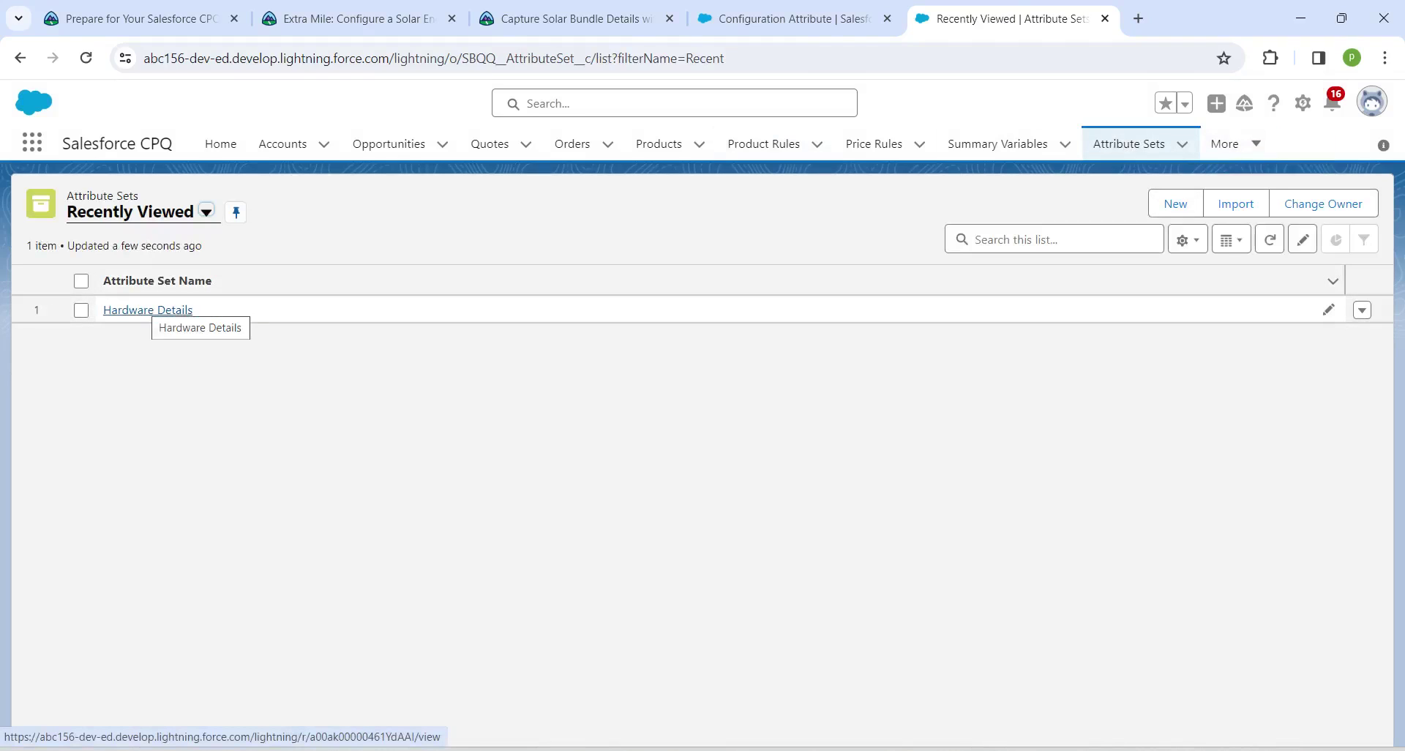
click(157, 310)
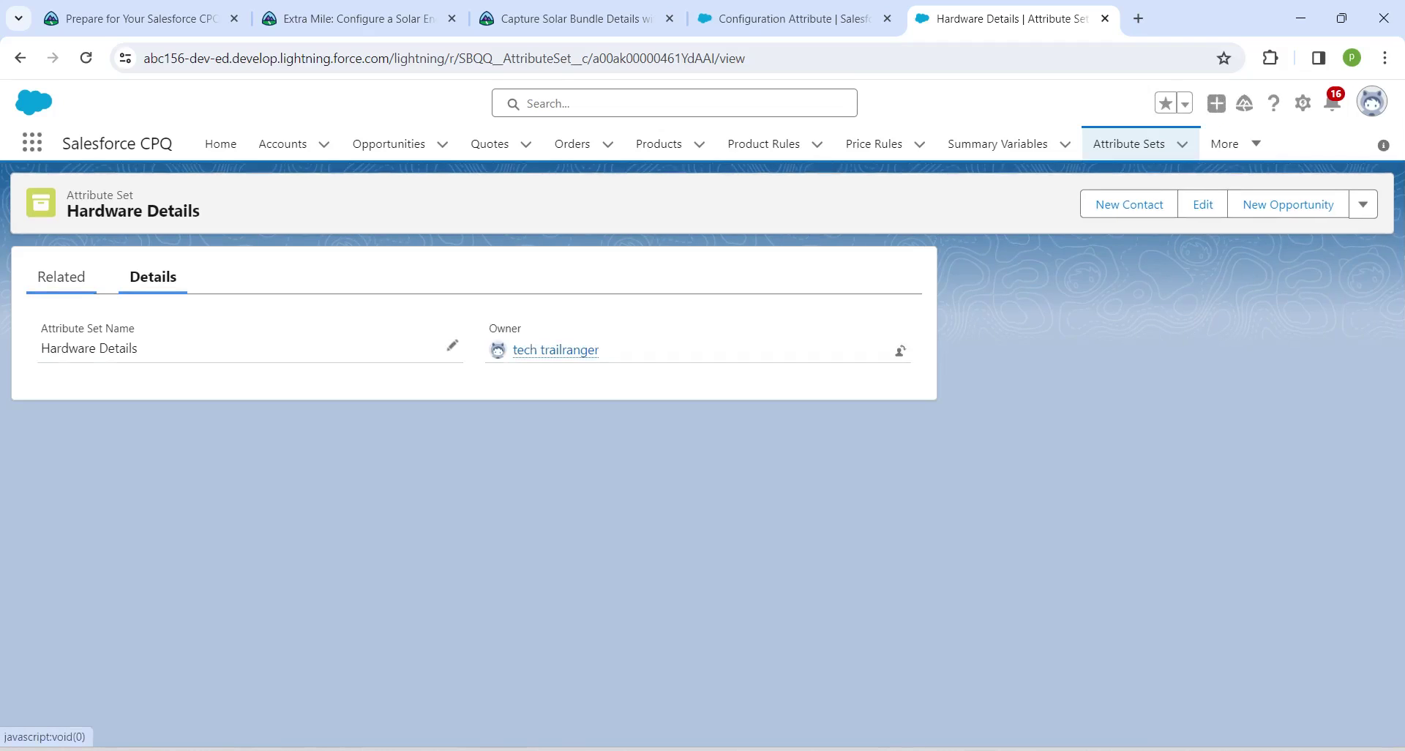
click(62, 276)
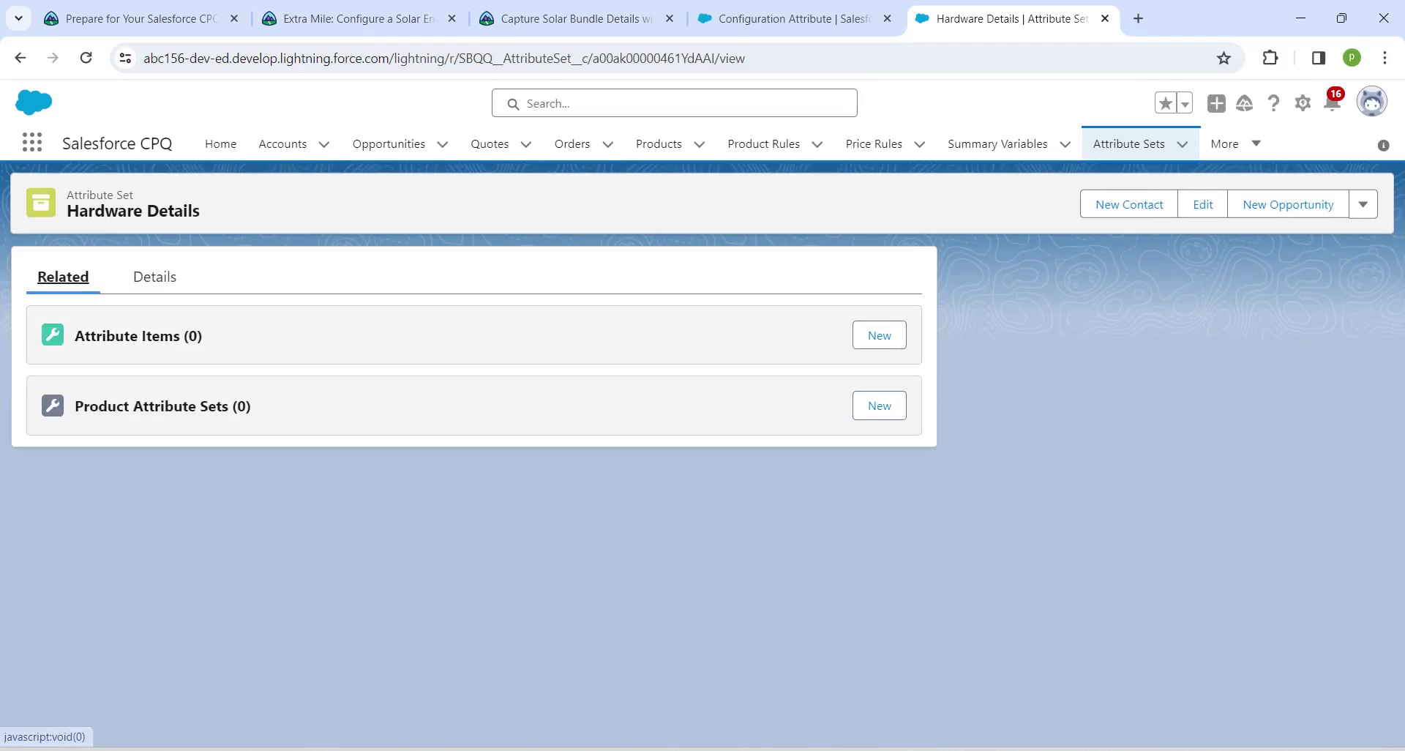
Start a new product attribute set for Hardware Details and open a new product option form from it
click(879, 405)
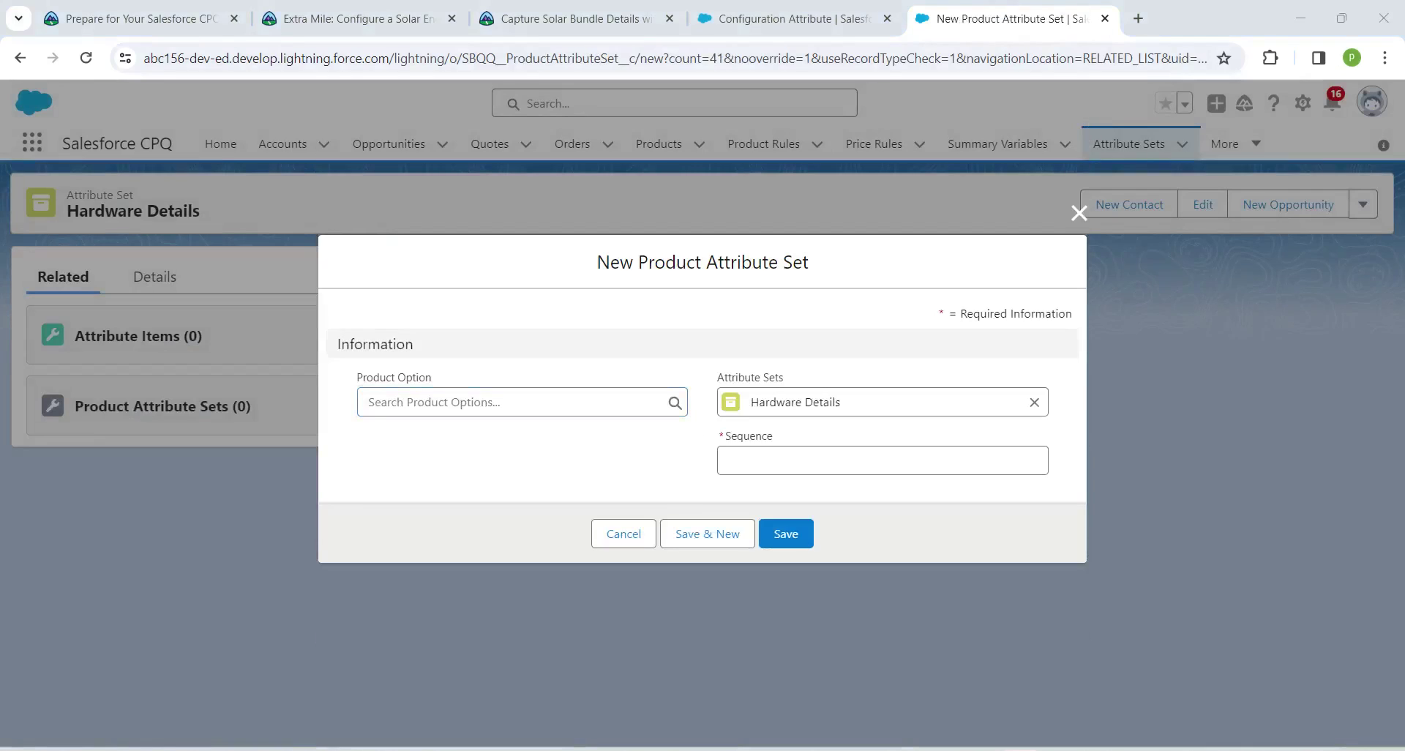
click(522, 402)
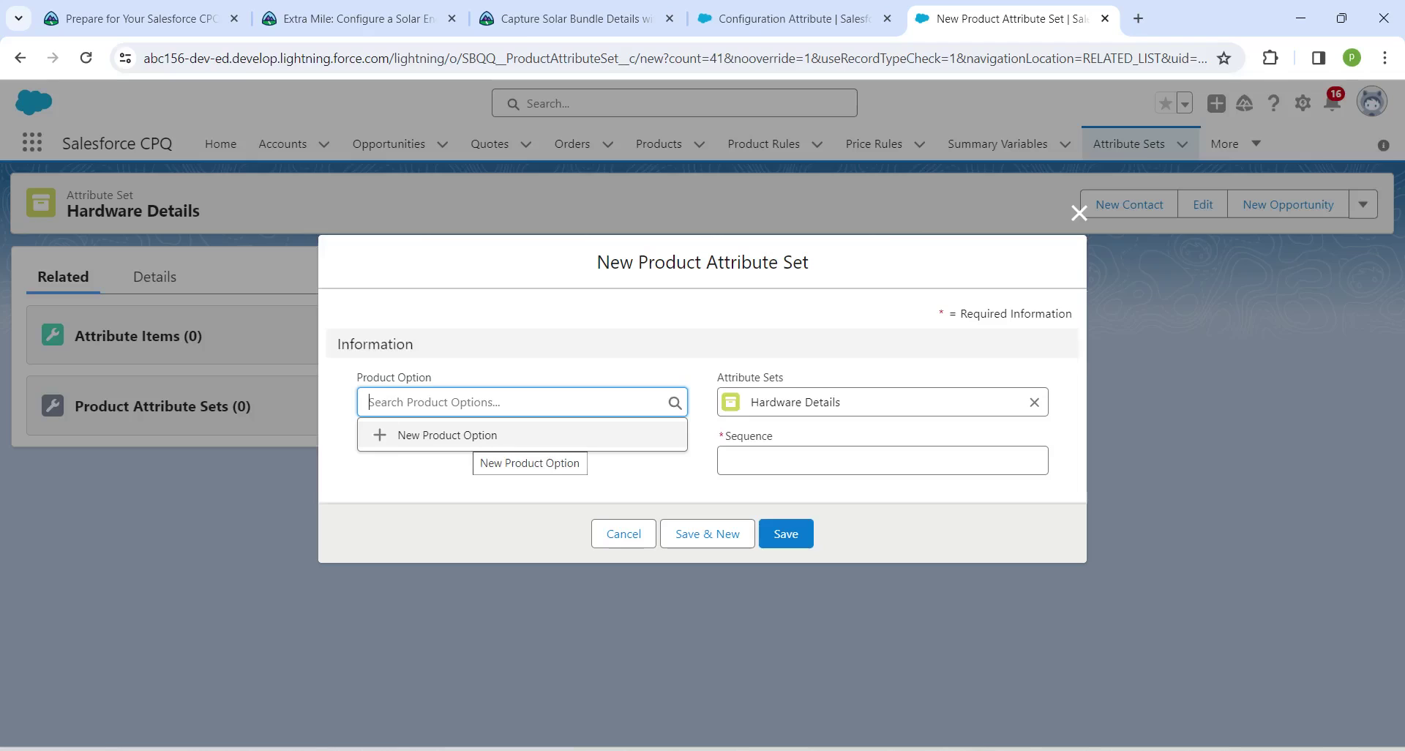
click(465, 437)
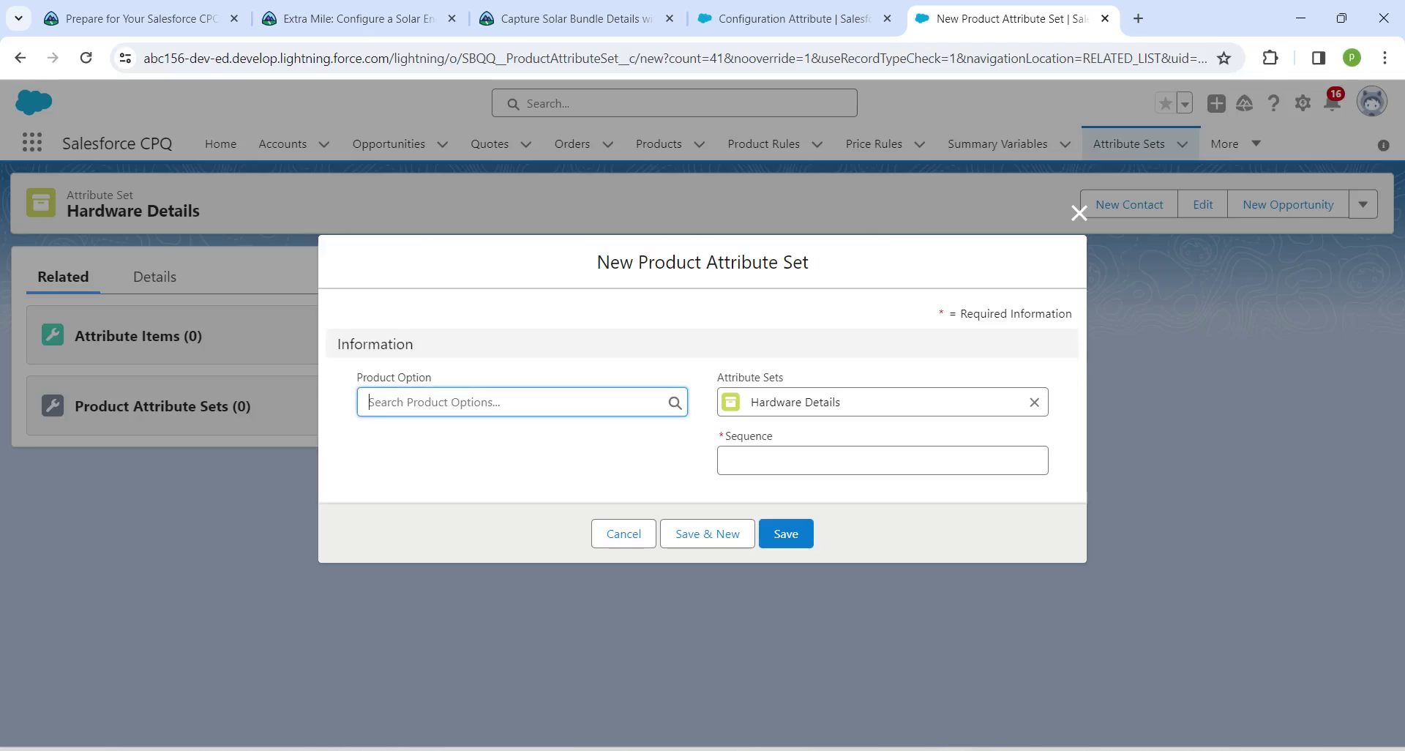
key(Down)
key(Return)
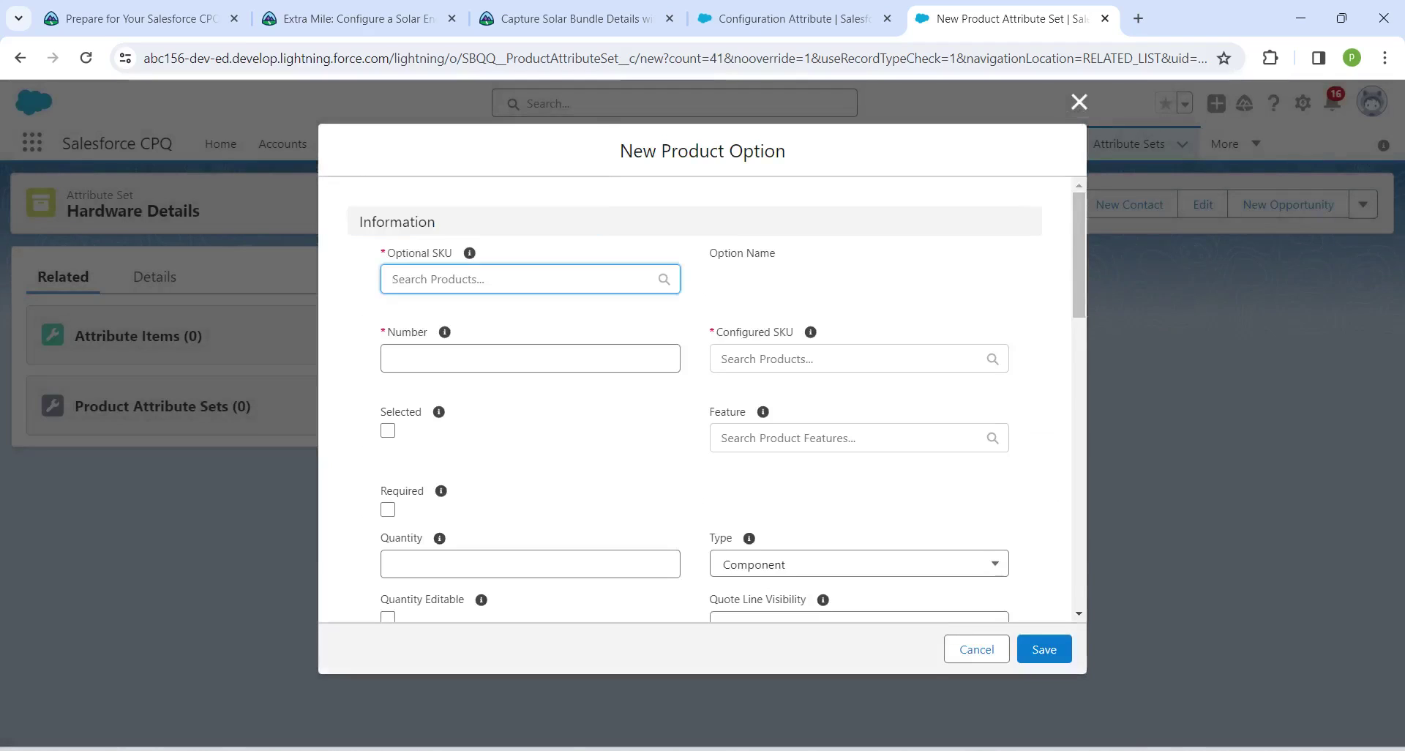
Create the product option with Angled Roof Mounting Kit as both optional and configured SKU and number 10
text(an)
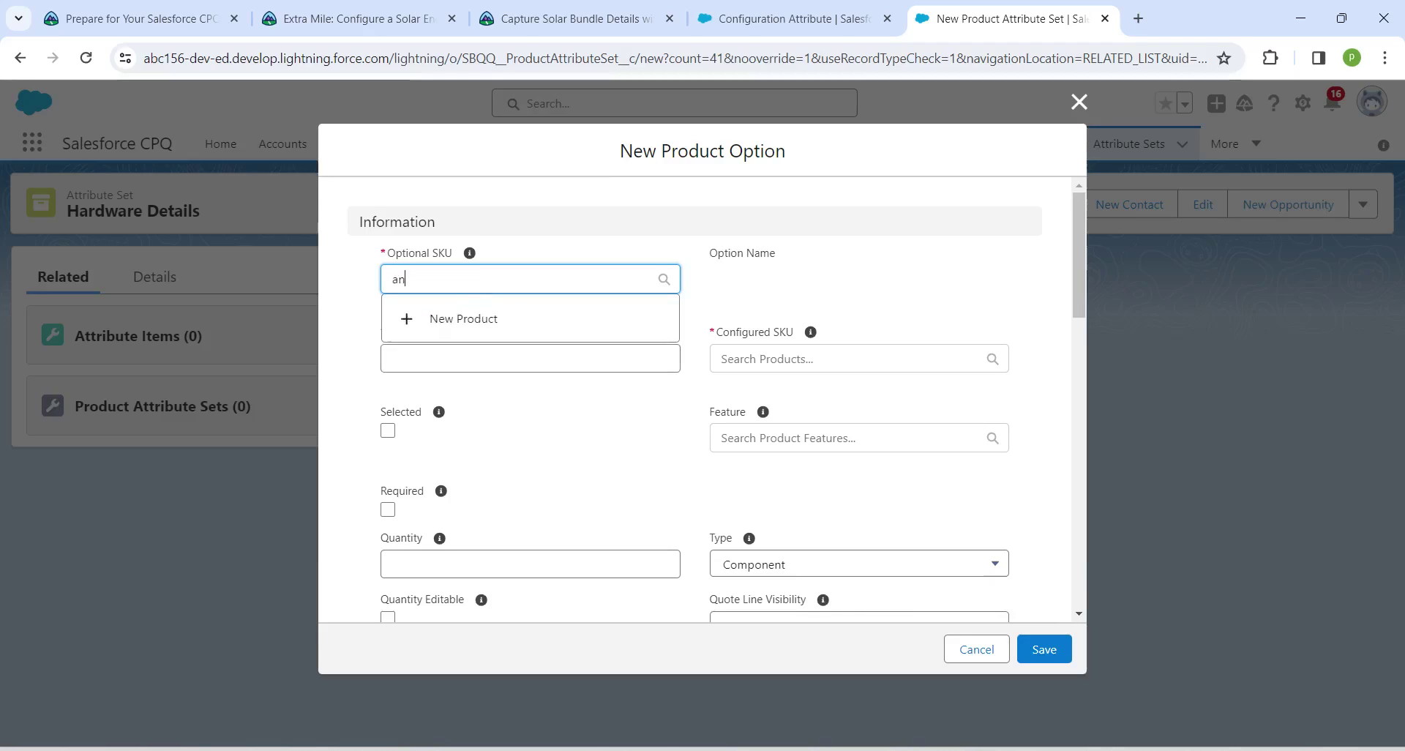
text(gled)
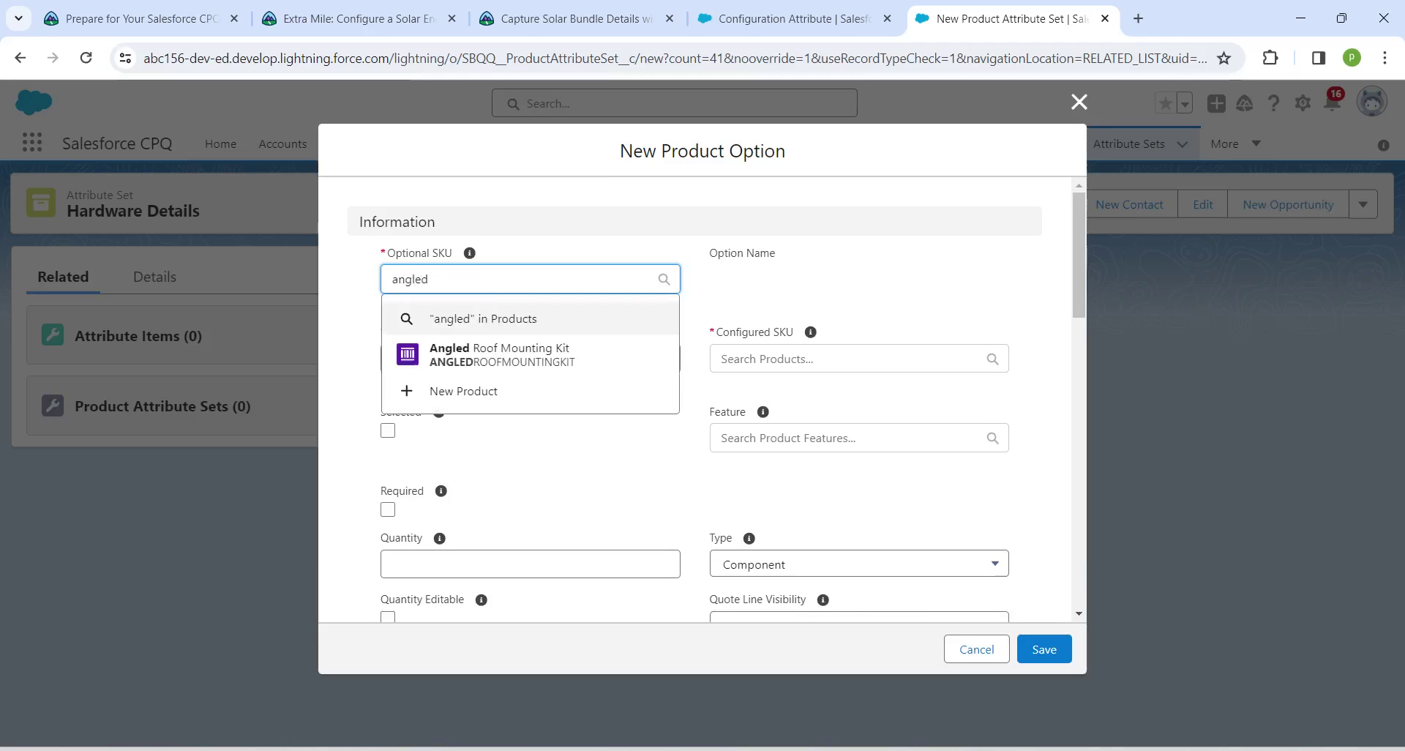
click(499, 354)
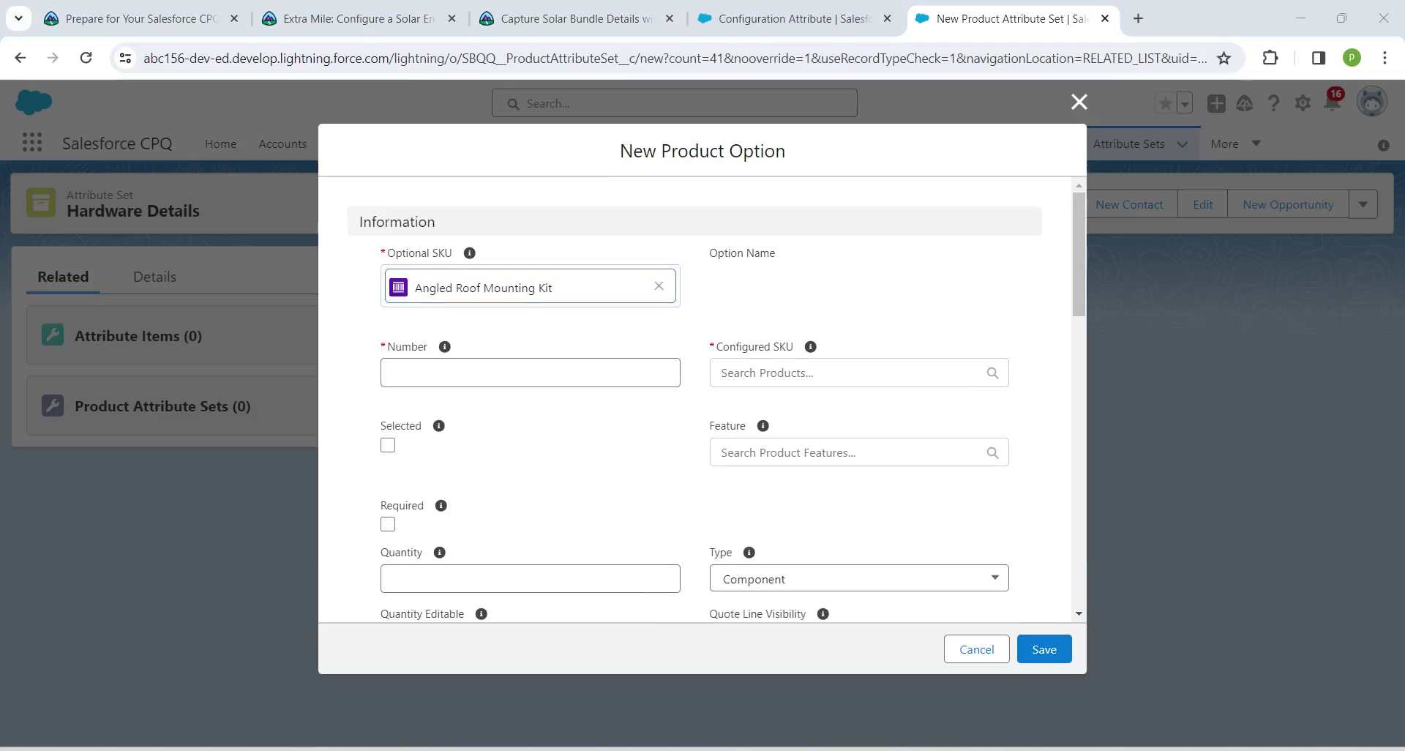
click(858, 373)
text(a)
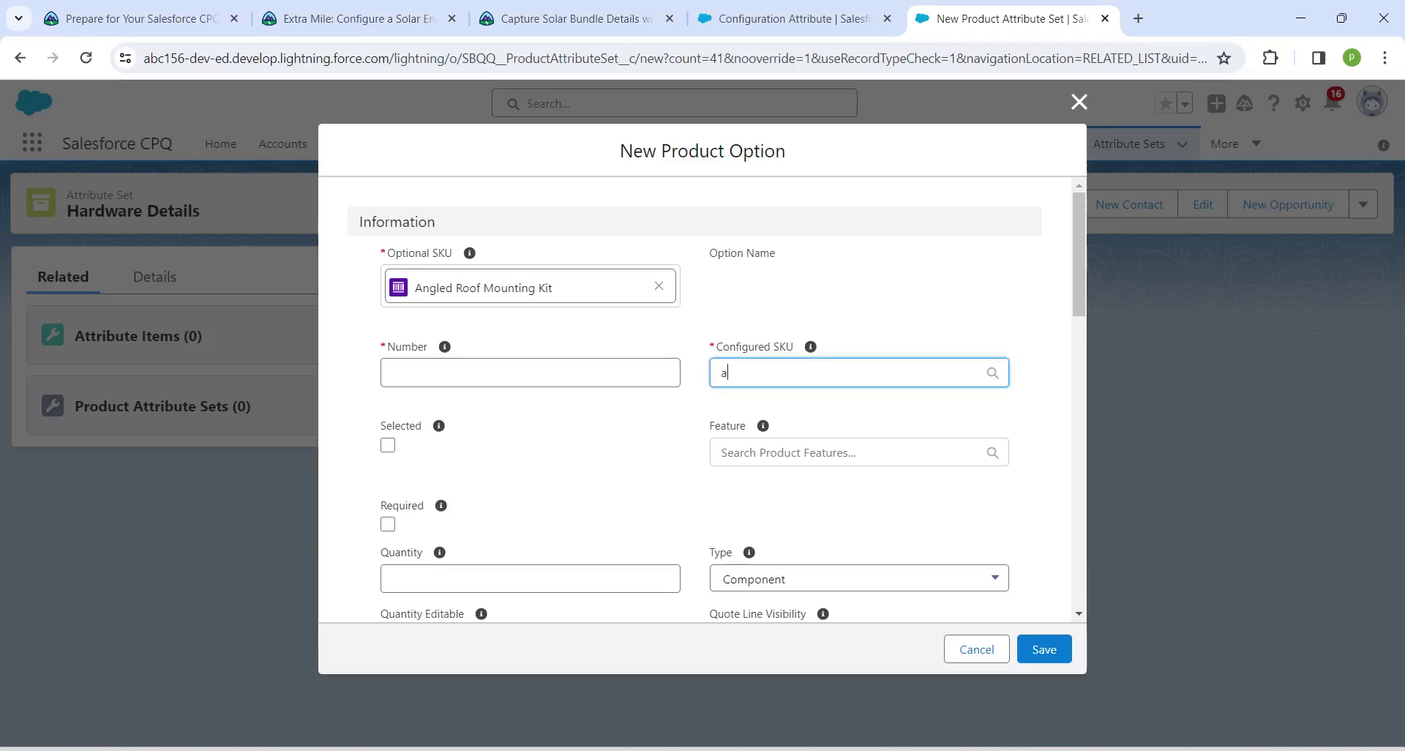
text(ng)
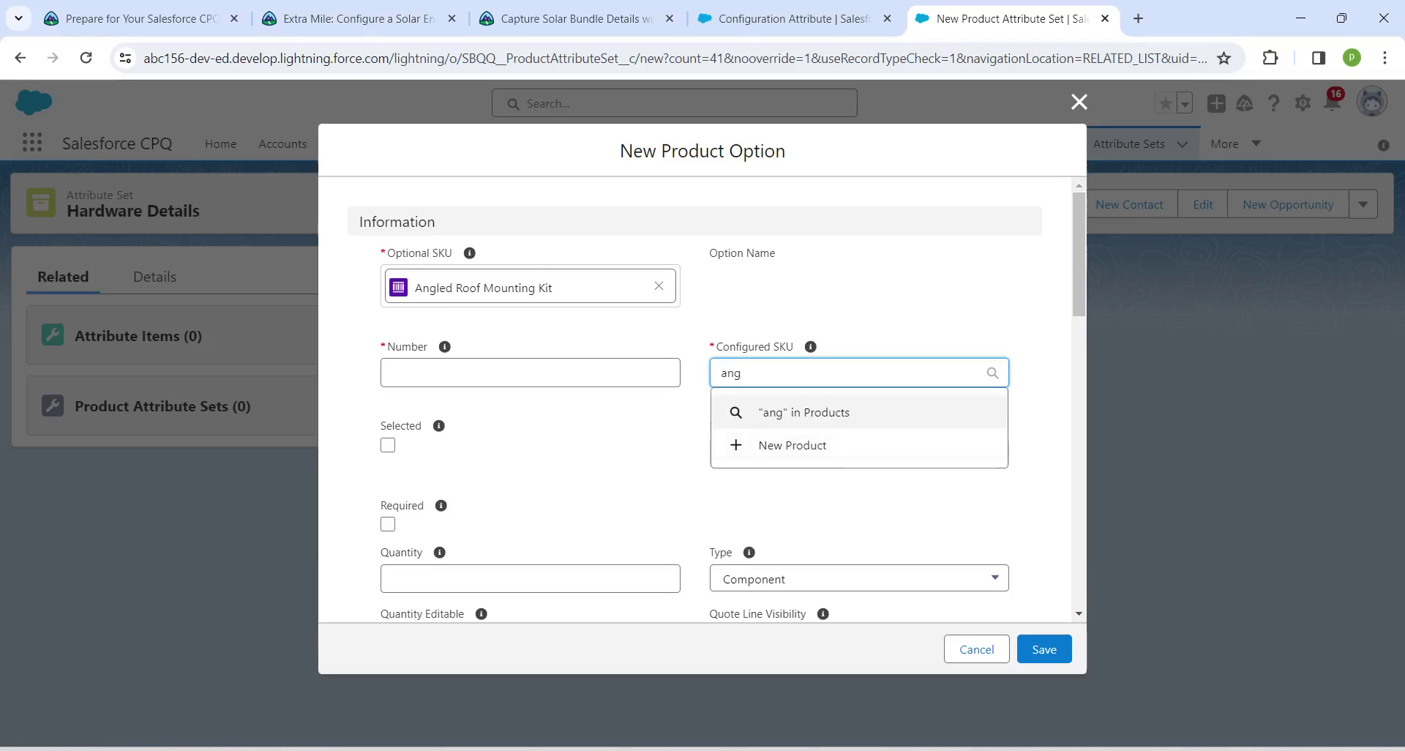
key(Return)
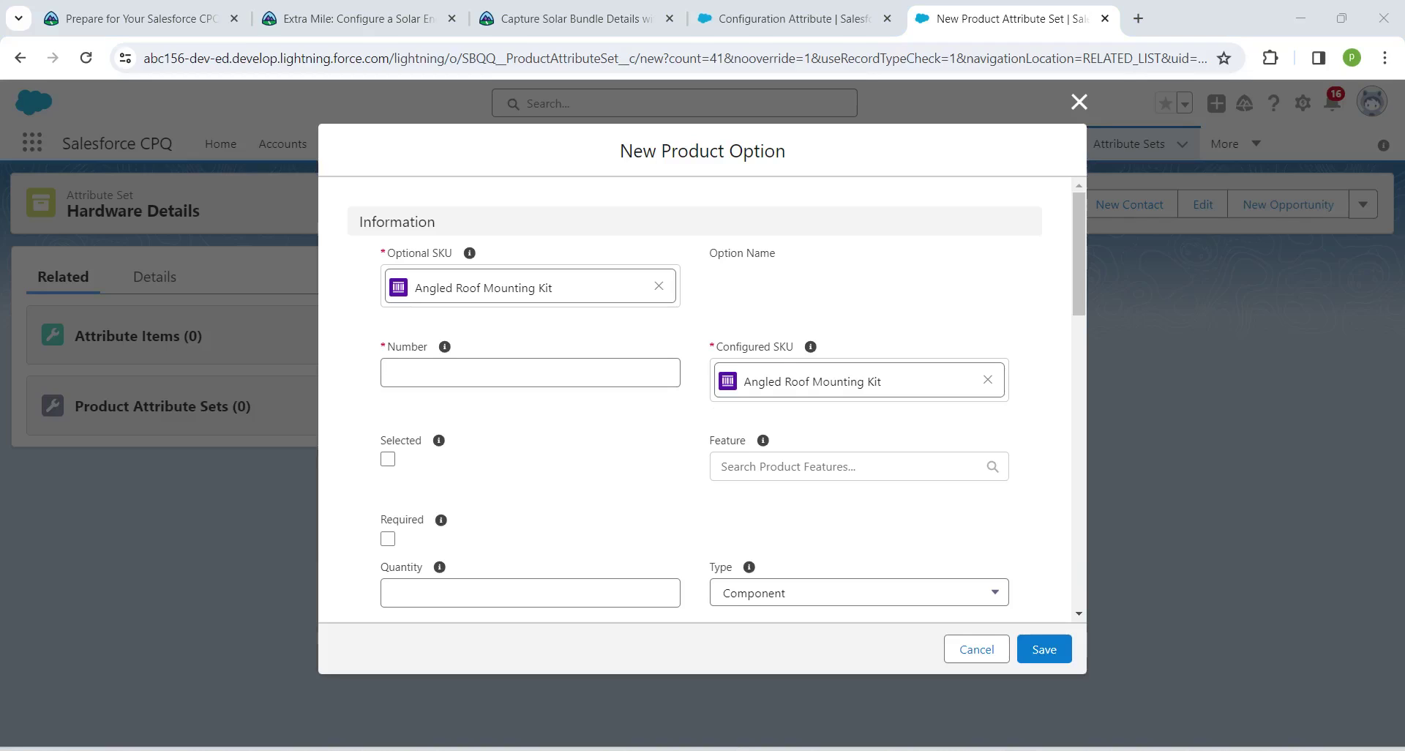
click(529, 372)
text(10)
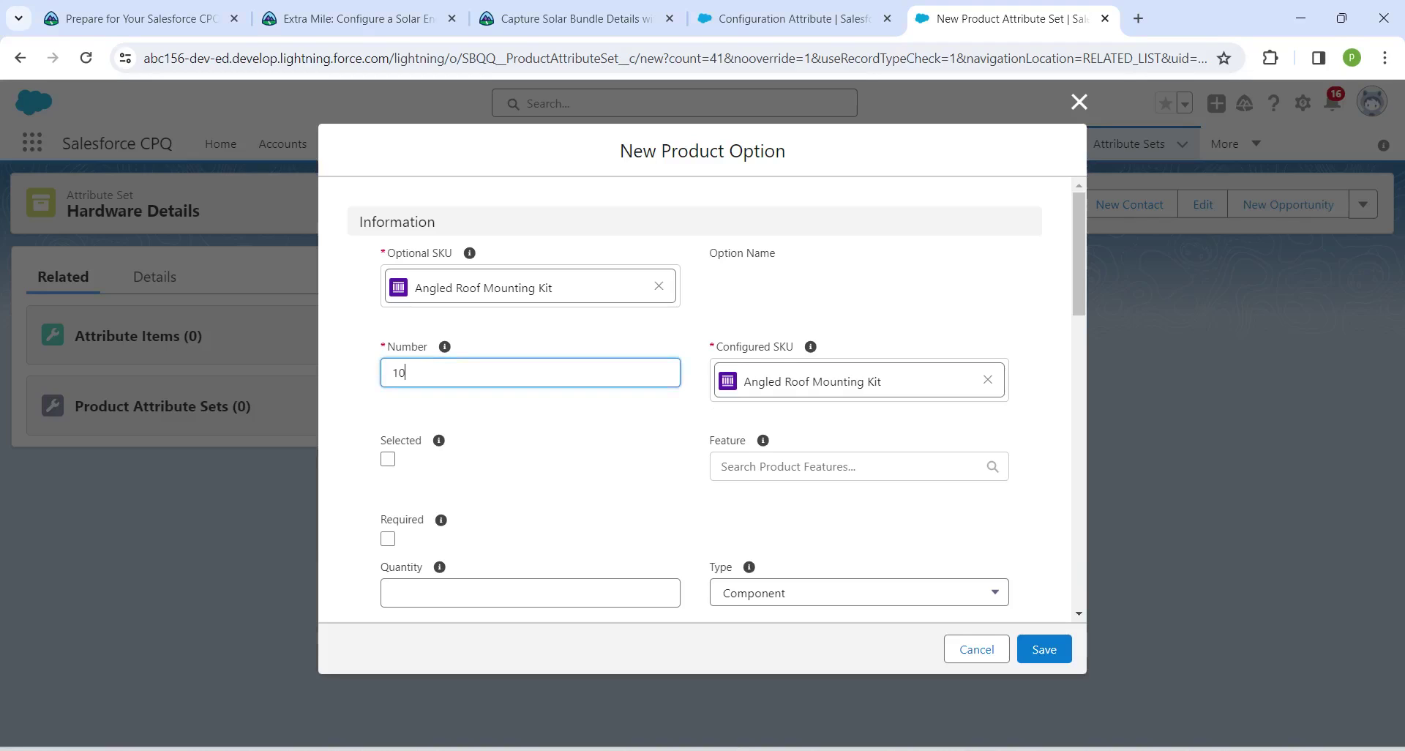
click(1043, 649)
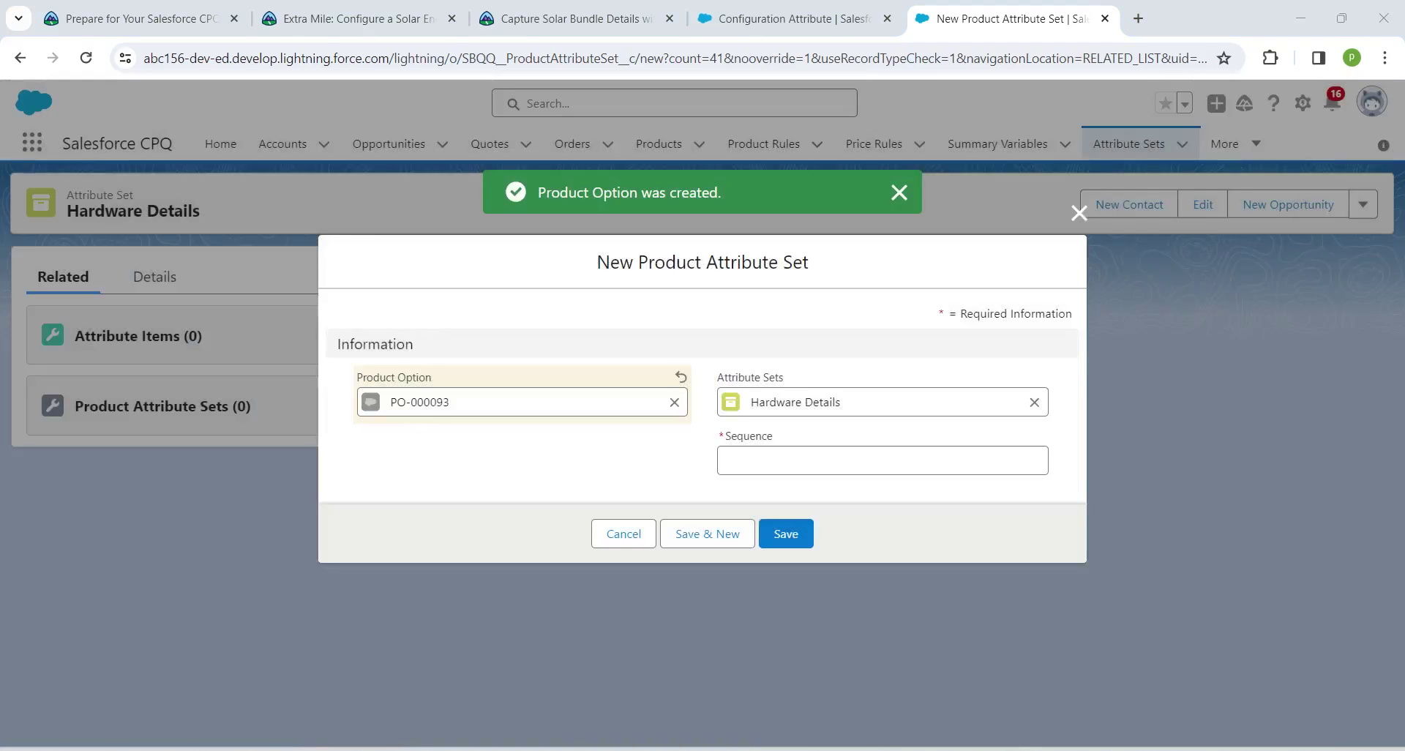
Set the Angled Roof Mounting Kit product attribute set's sequence to 10 and save it
click(729, 460)
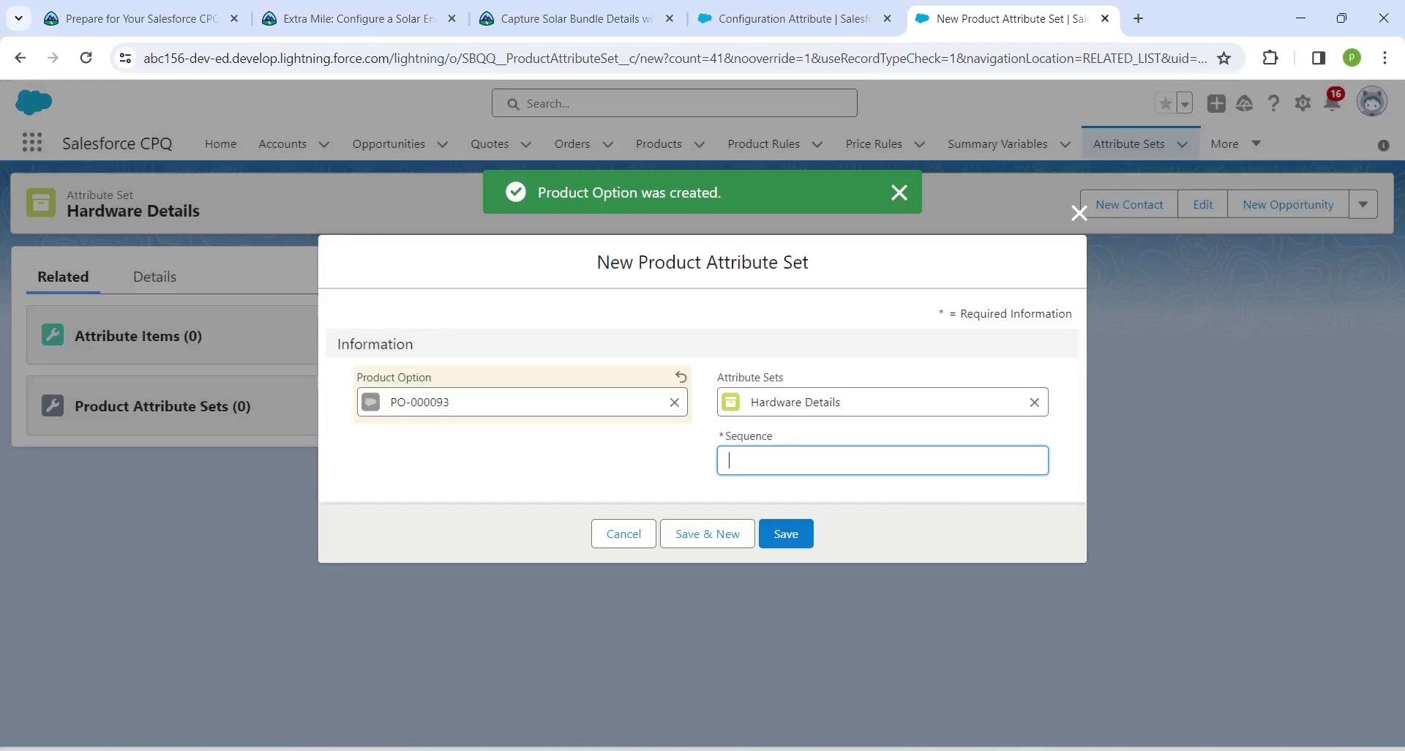
text(10)
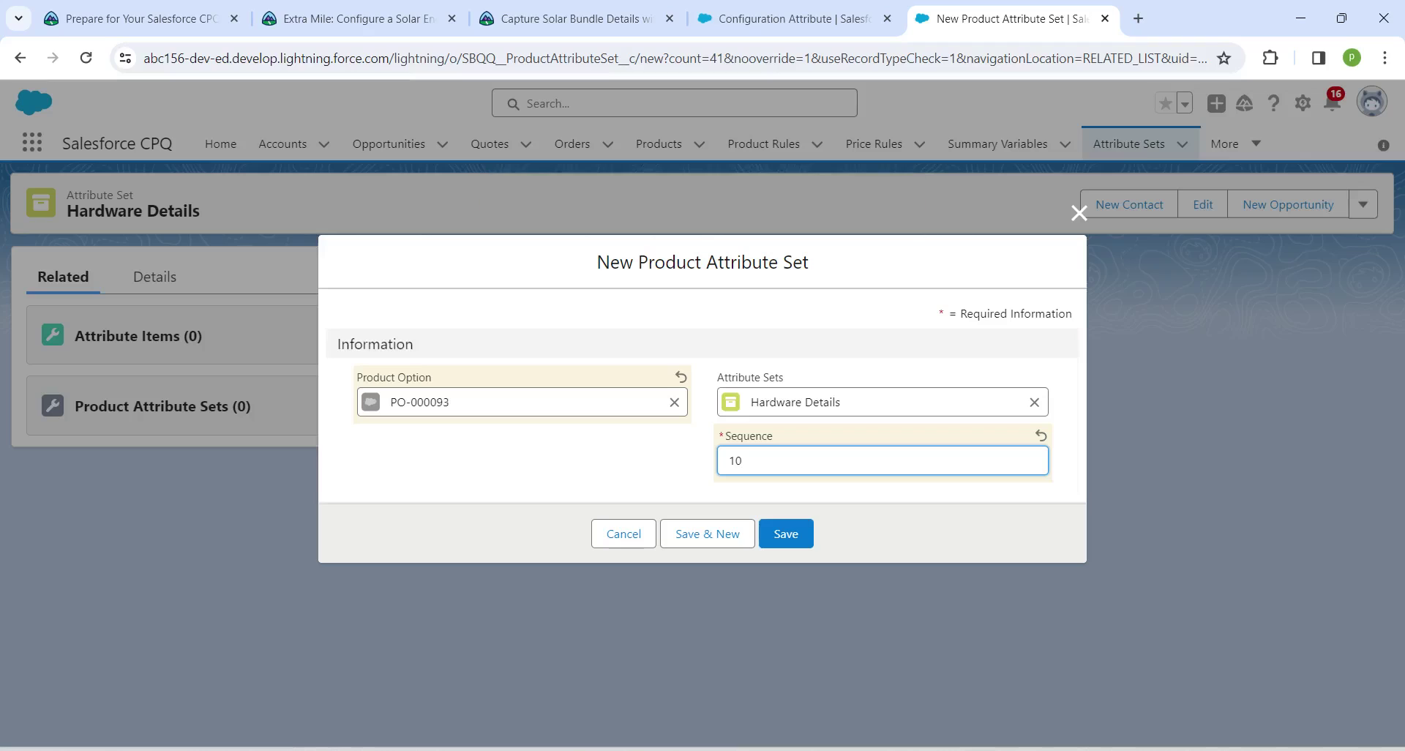
click(785, 533)
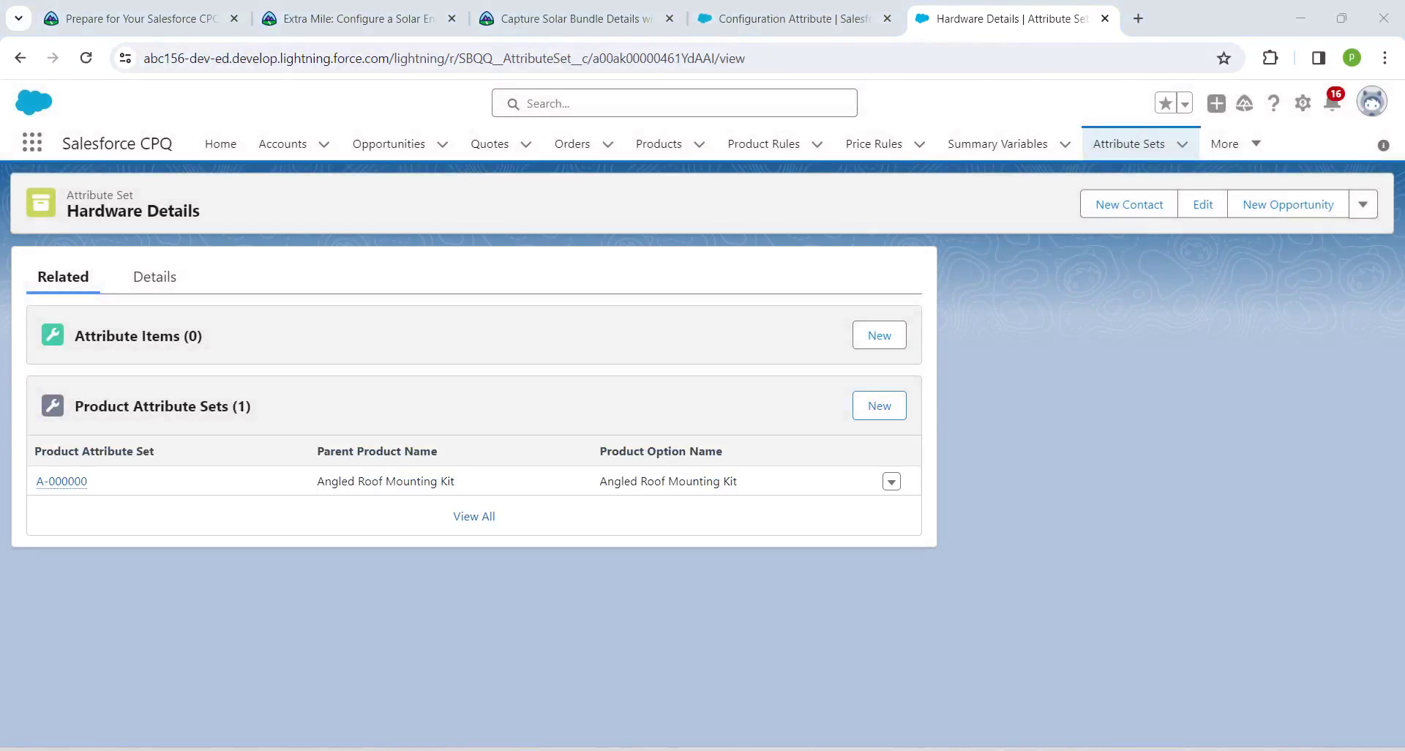
Start another product attribute set for Hardware Details with a new product option using Flat Roof Mounting Kit as optional SKU
click(879, 405)
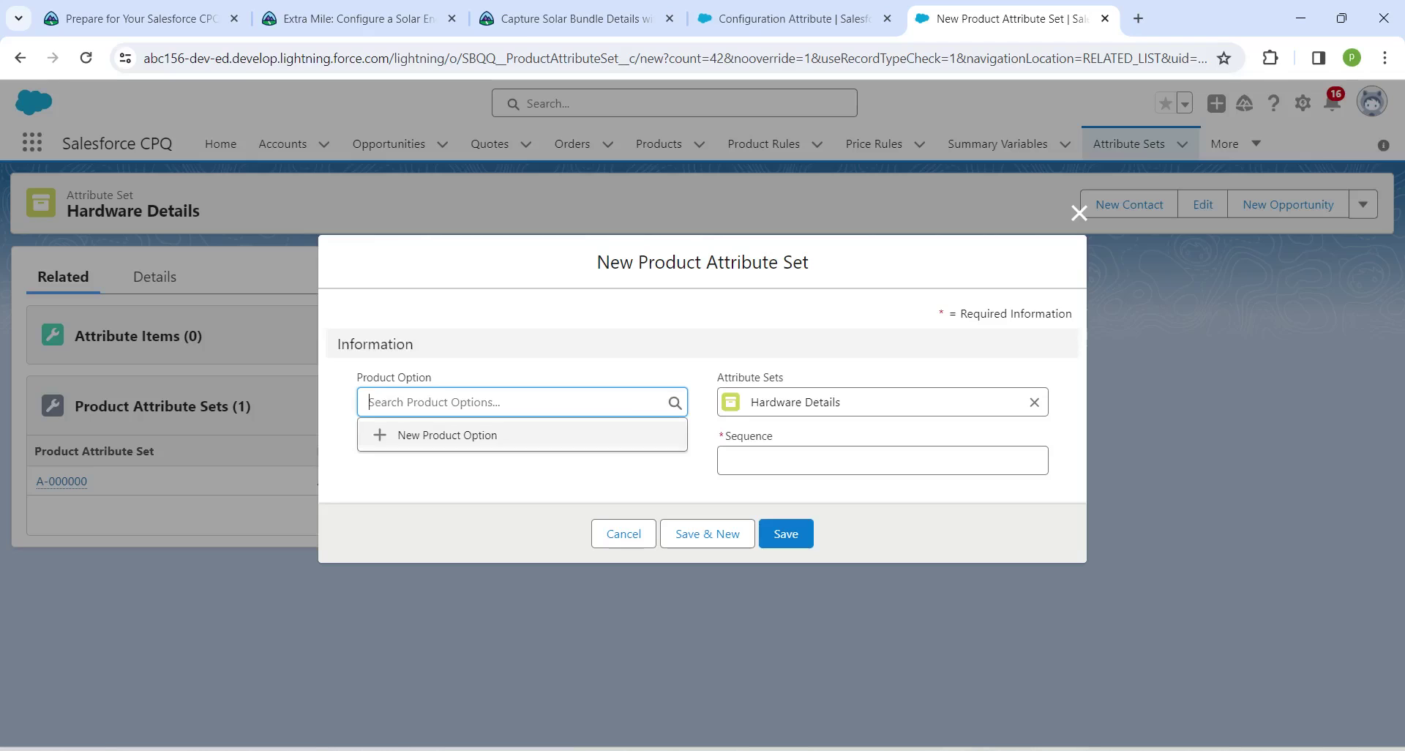
click(448, 435)
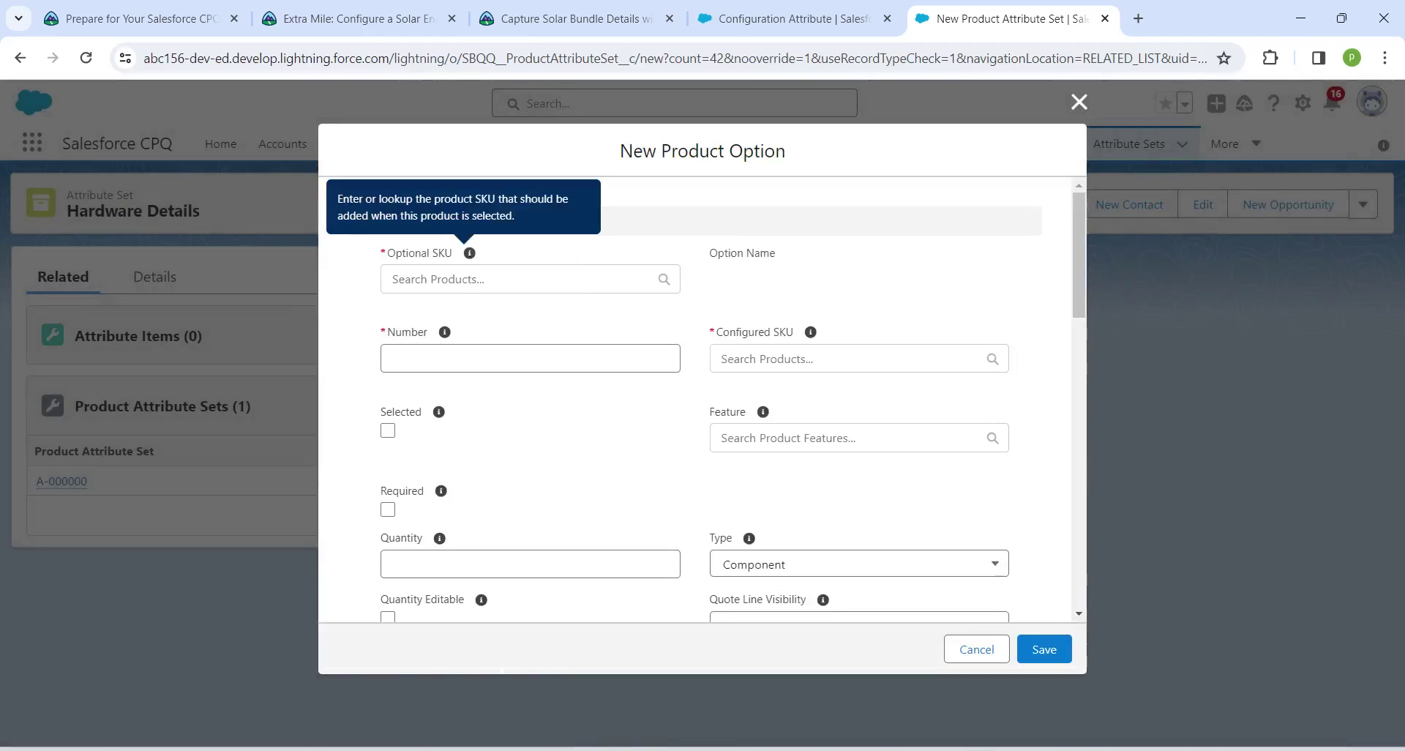
click(437, 279)
text(flat)
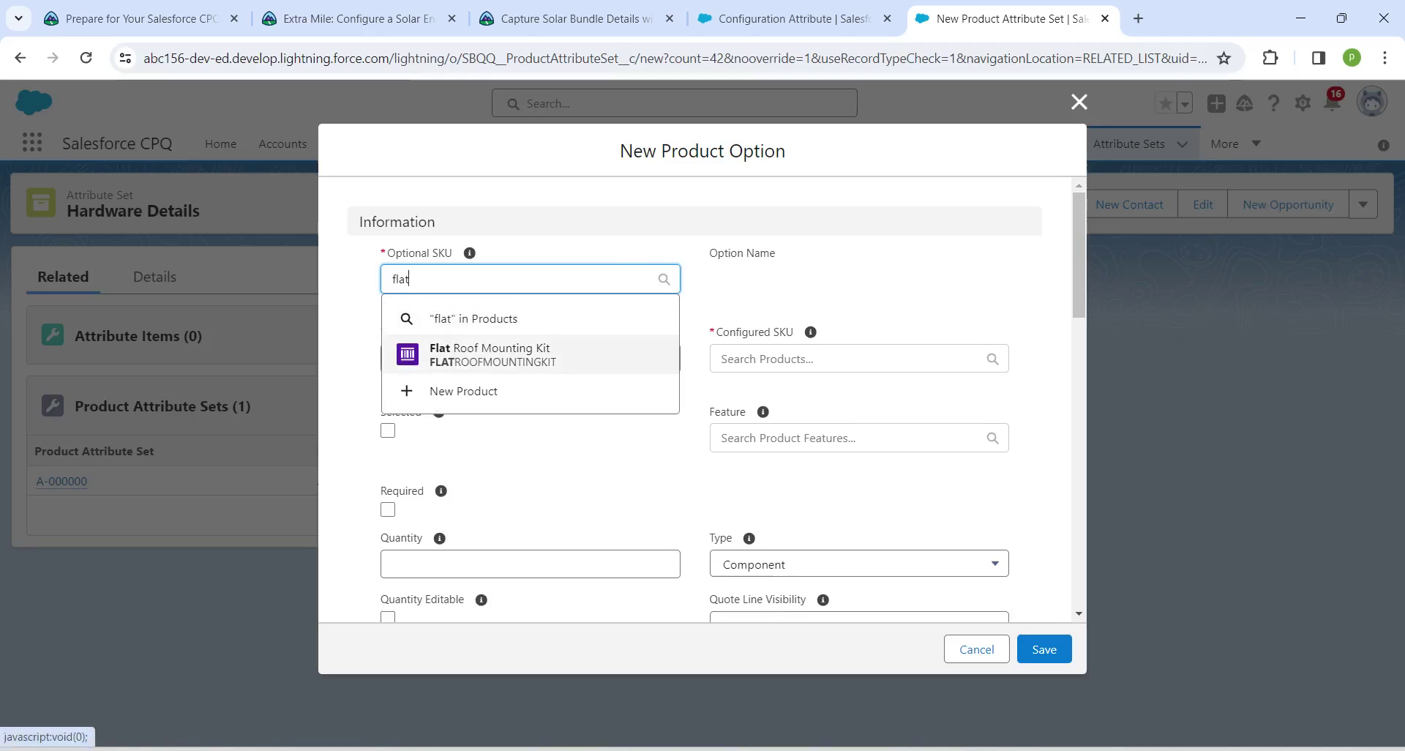
click(476, 353)
Set the option's configured SKU to Flat Roof Mounting Kit and its number to 20, and save the product option
click(858, 373)
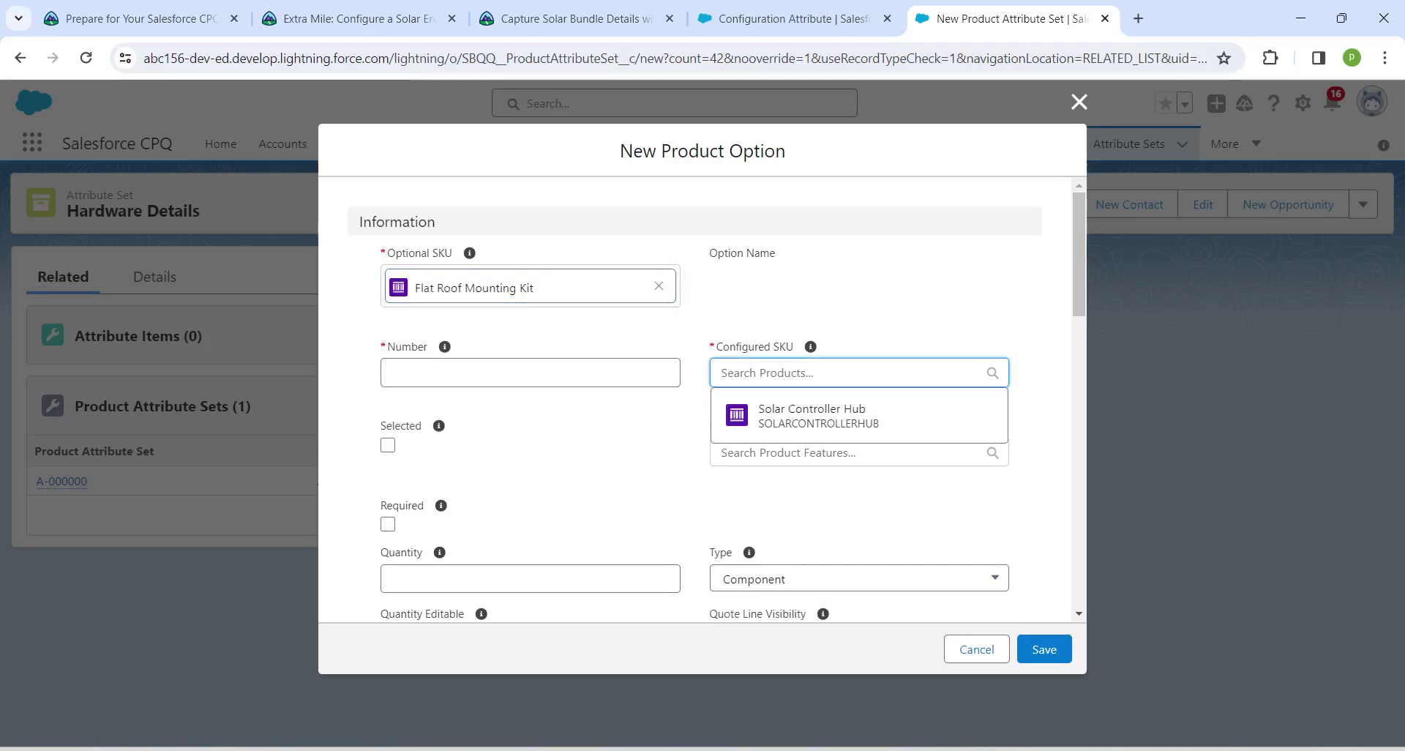
text(g)
key(BackSpace)
text(f)
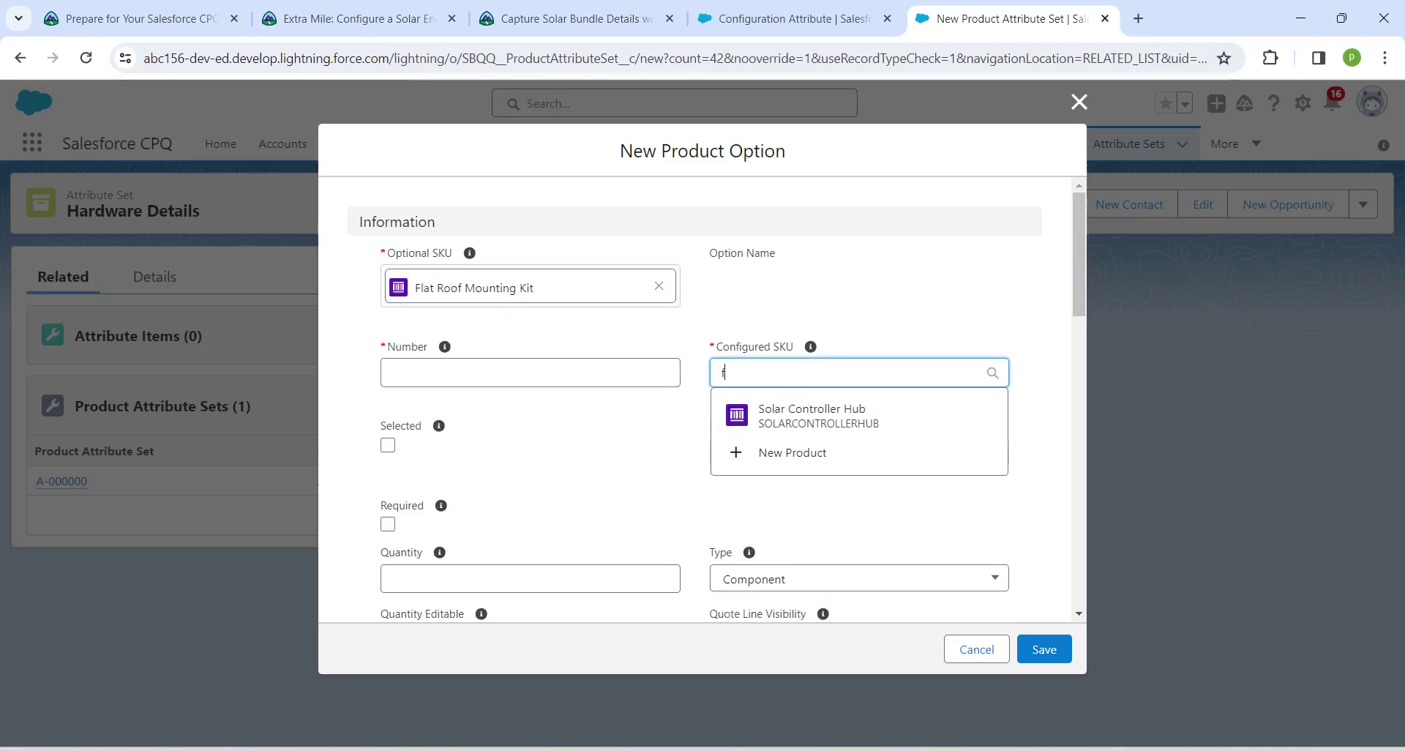
text(lat)
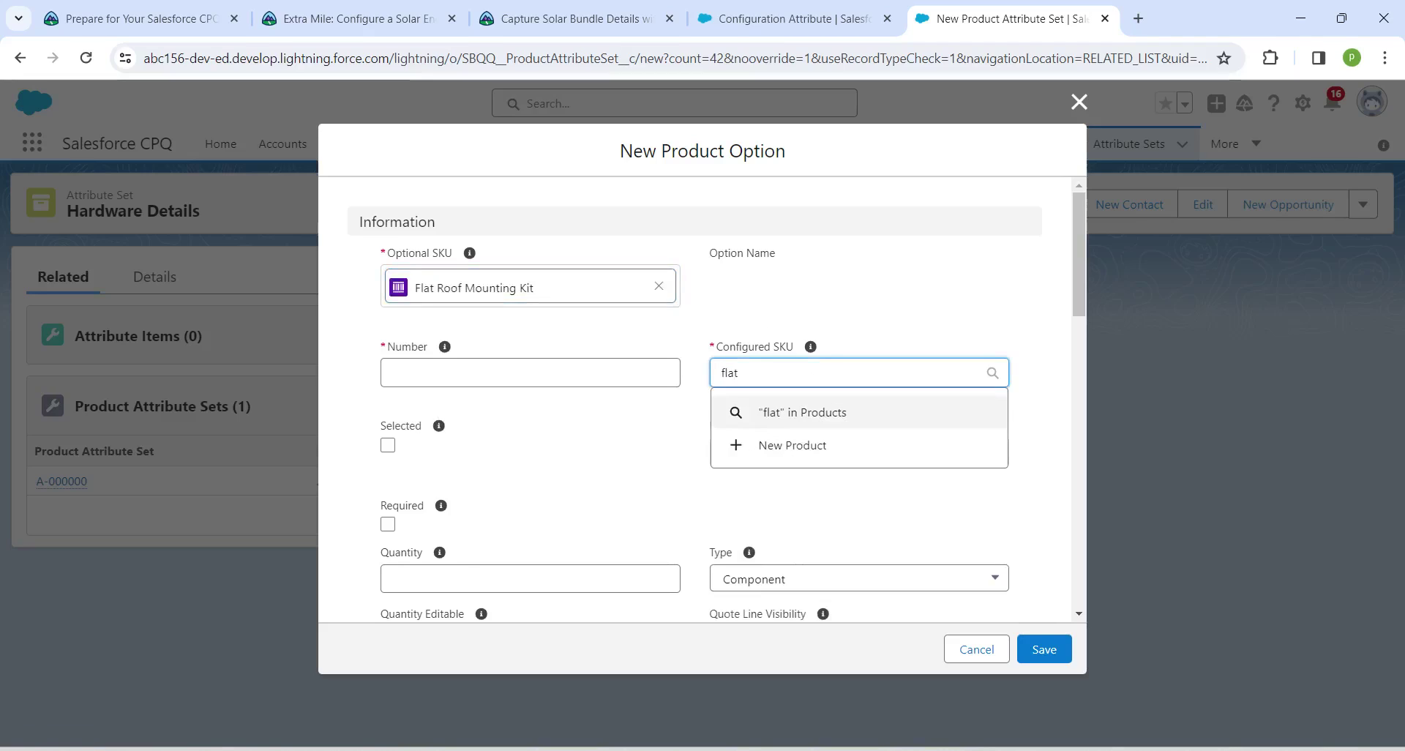
click(859, 448)
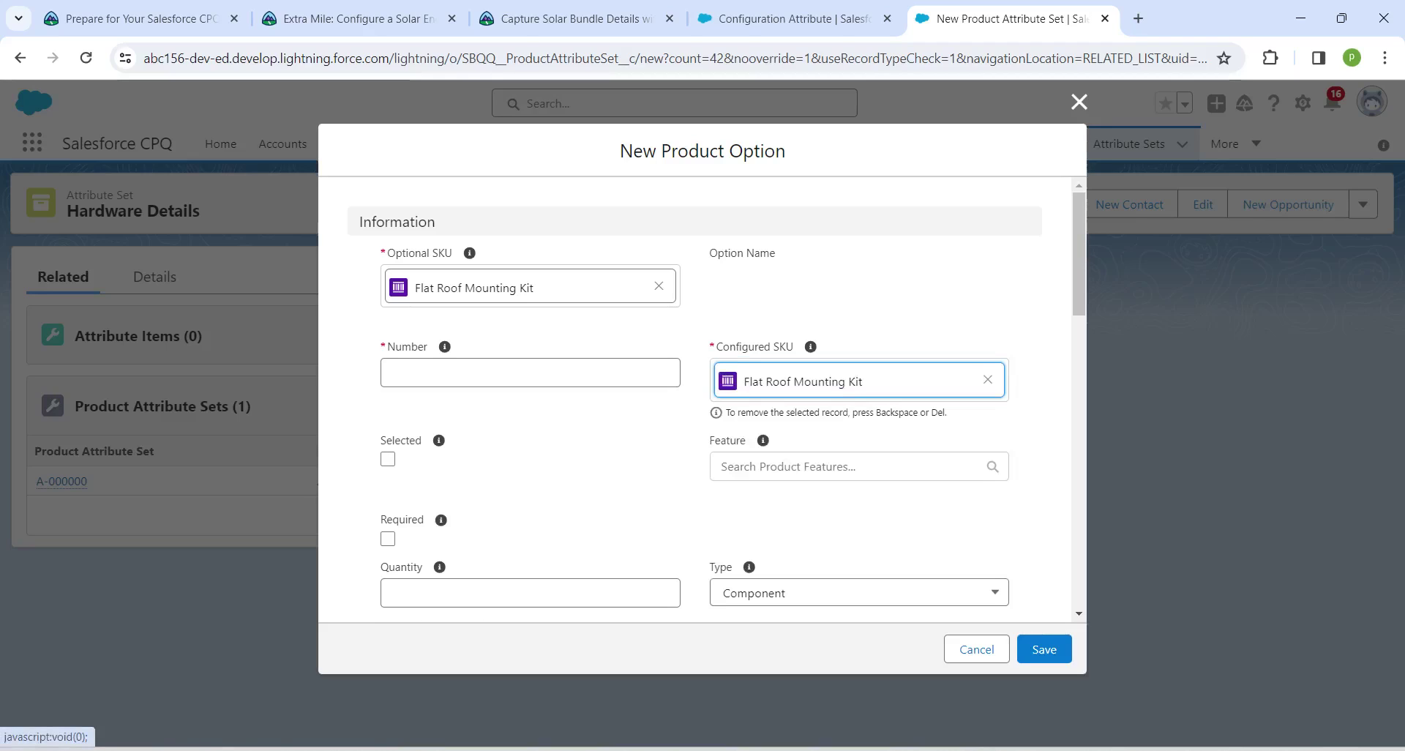
click(393, 373)
text(20)
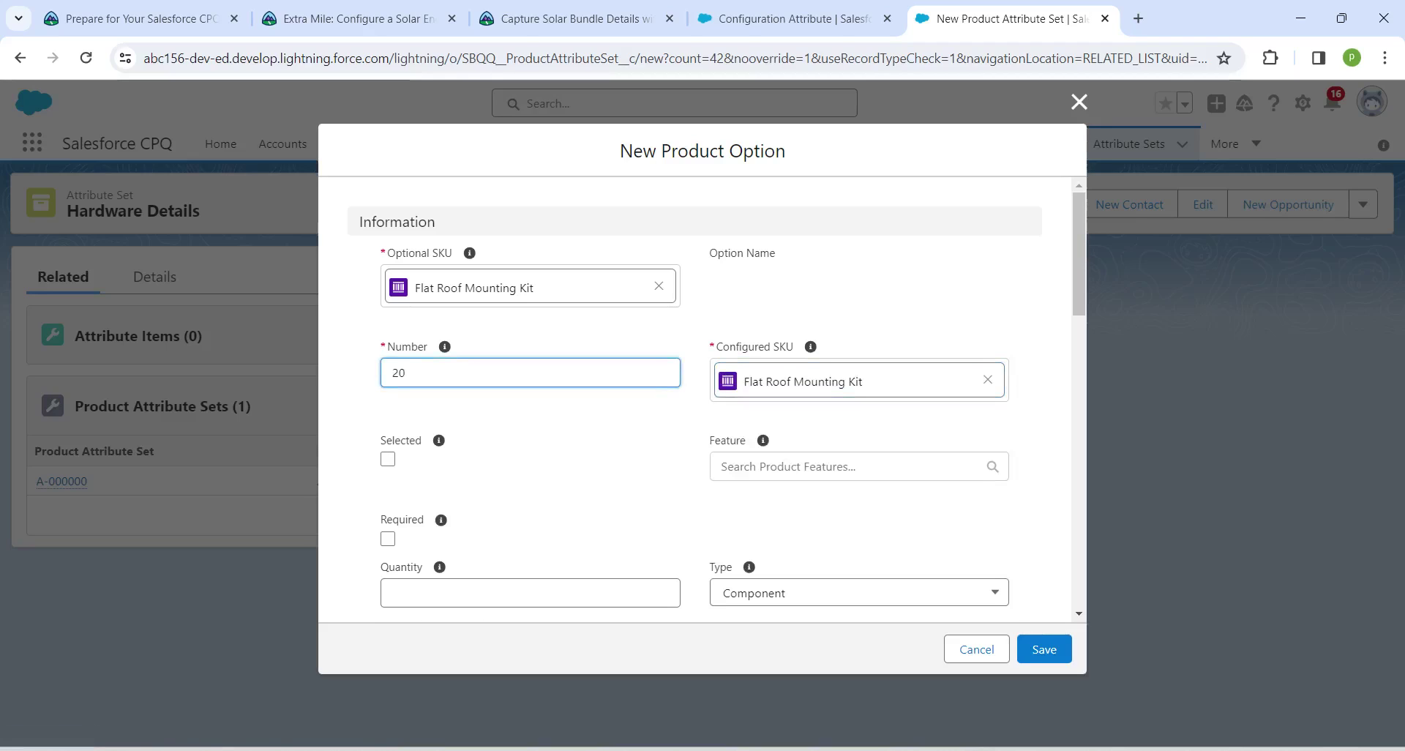
click(1045, 649)
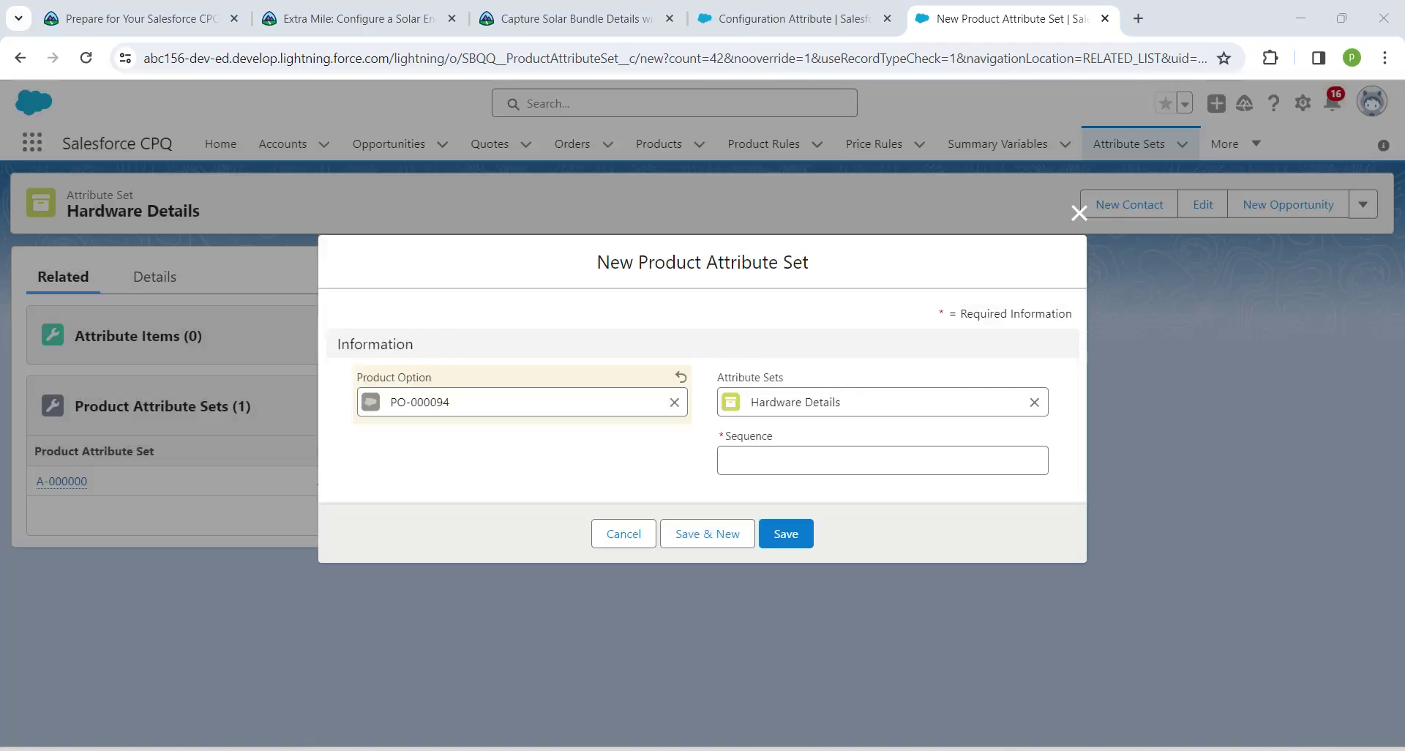
Set the Flat Roof Mounting Kit product attribute set's sequence to 20 and save it
click(729, 460)
text(20)
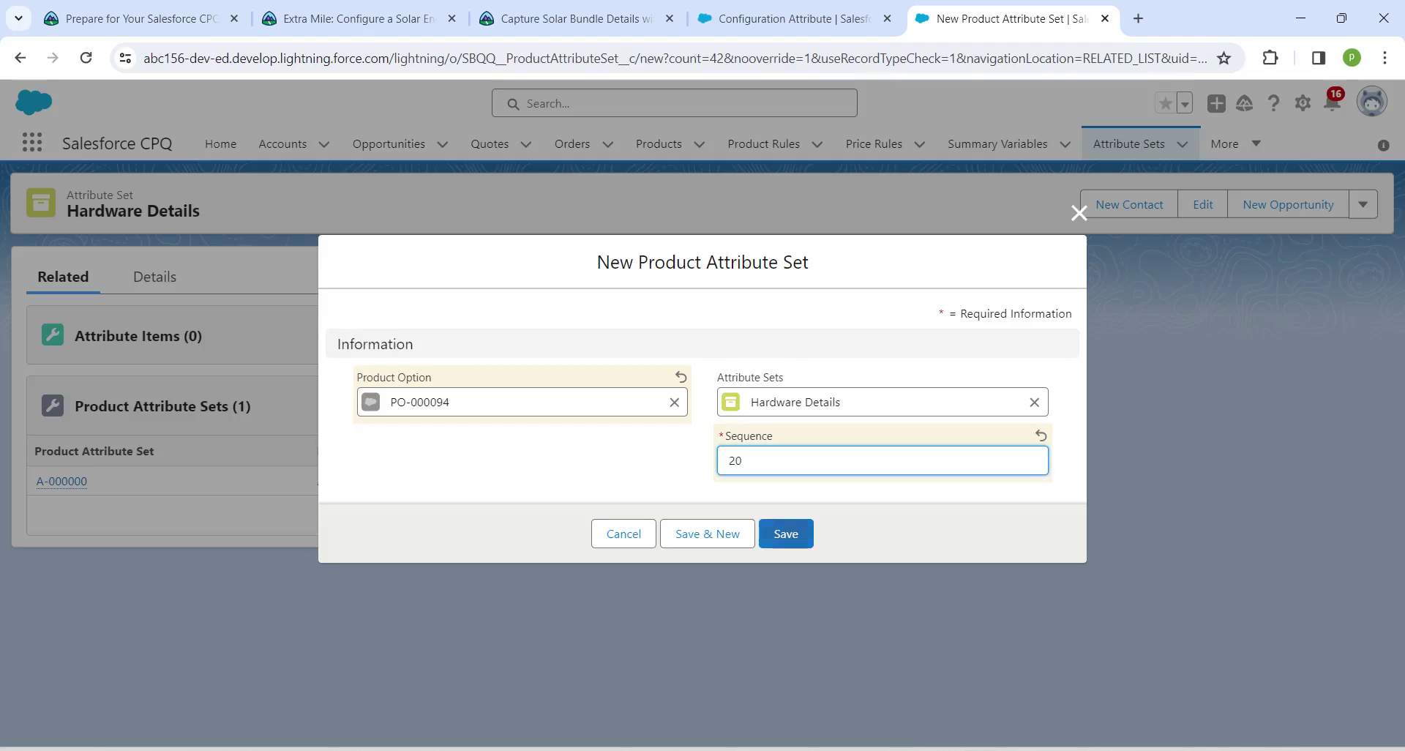
key(Return)
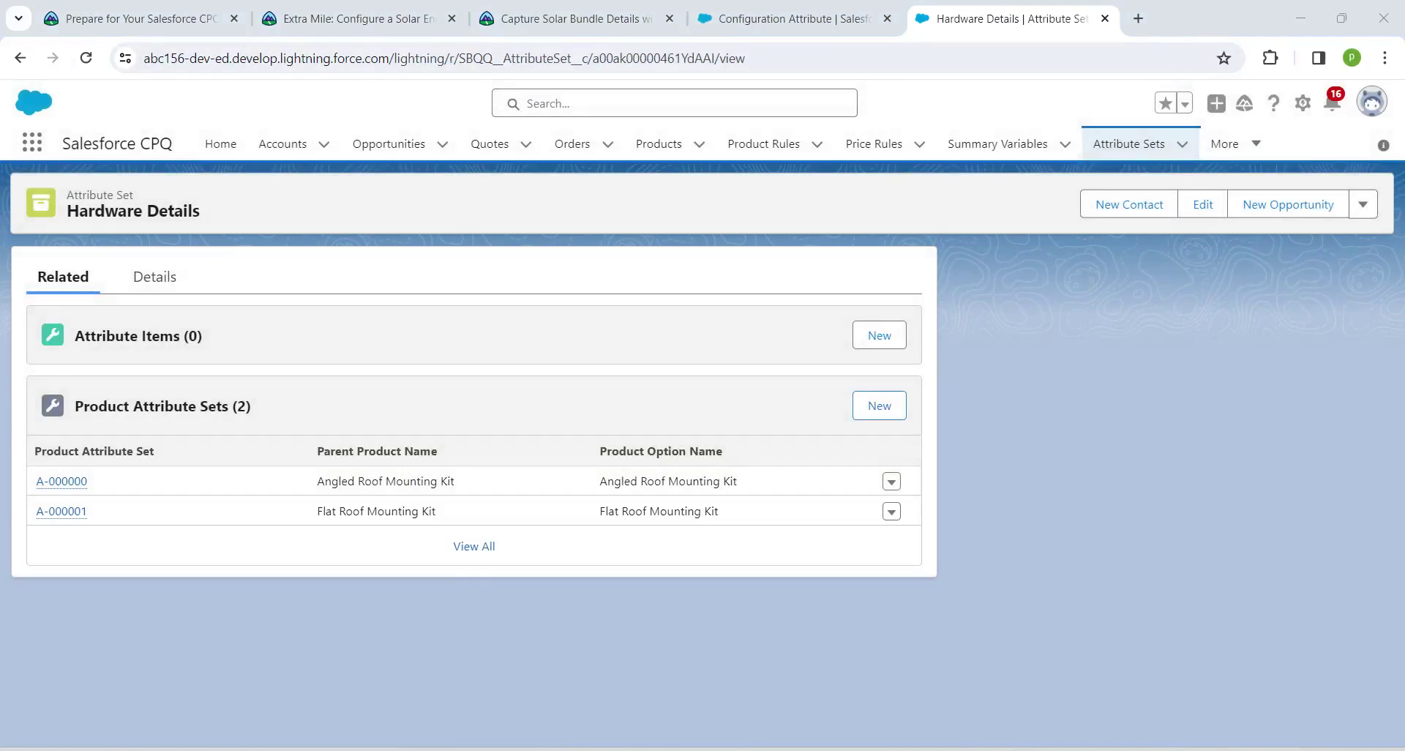
In a third product attribute set, create a product option with Ground Mounting Kit as optional and configured SKU and number 30
click(880, 406)
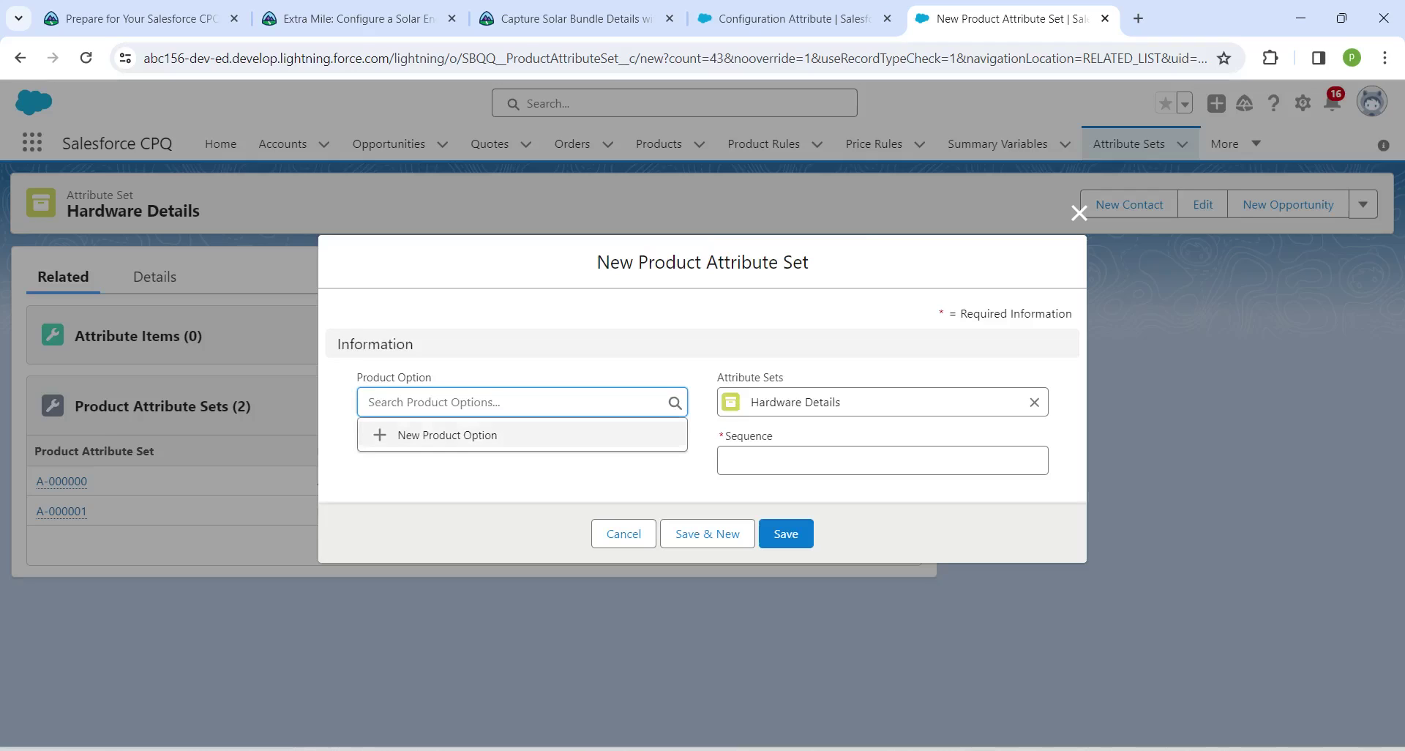
click(436, 434)
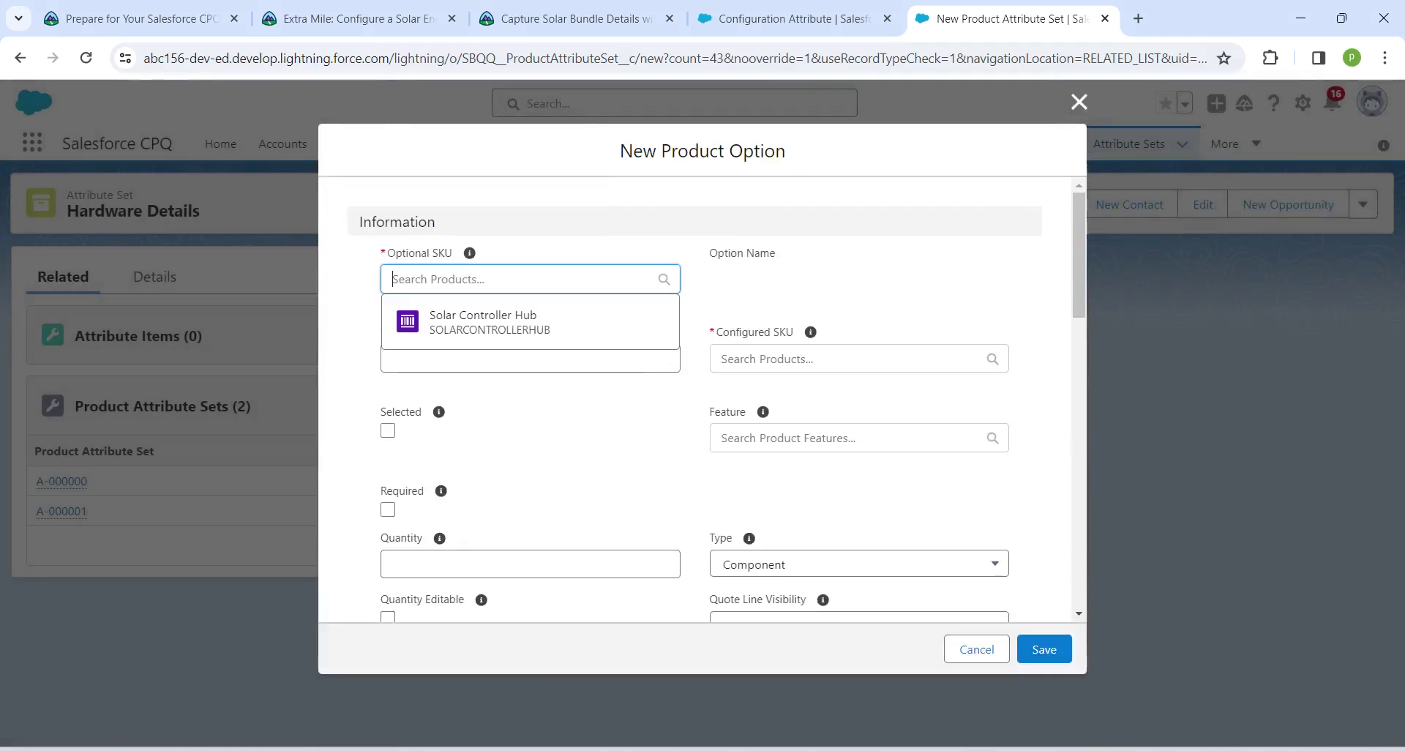
text(groun)
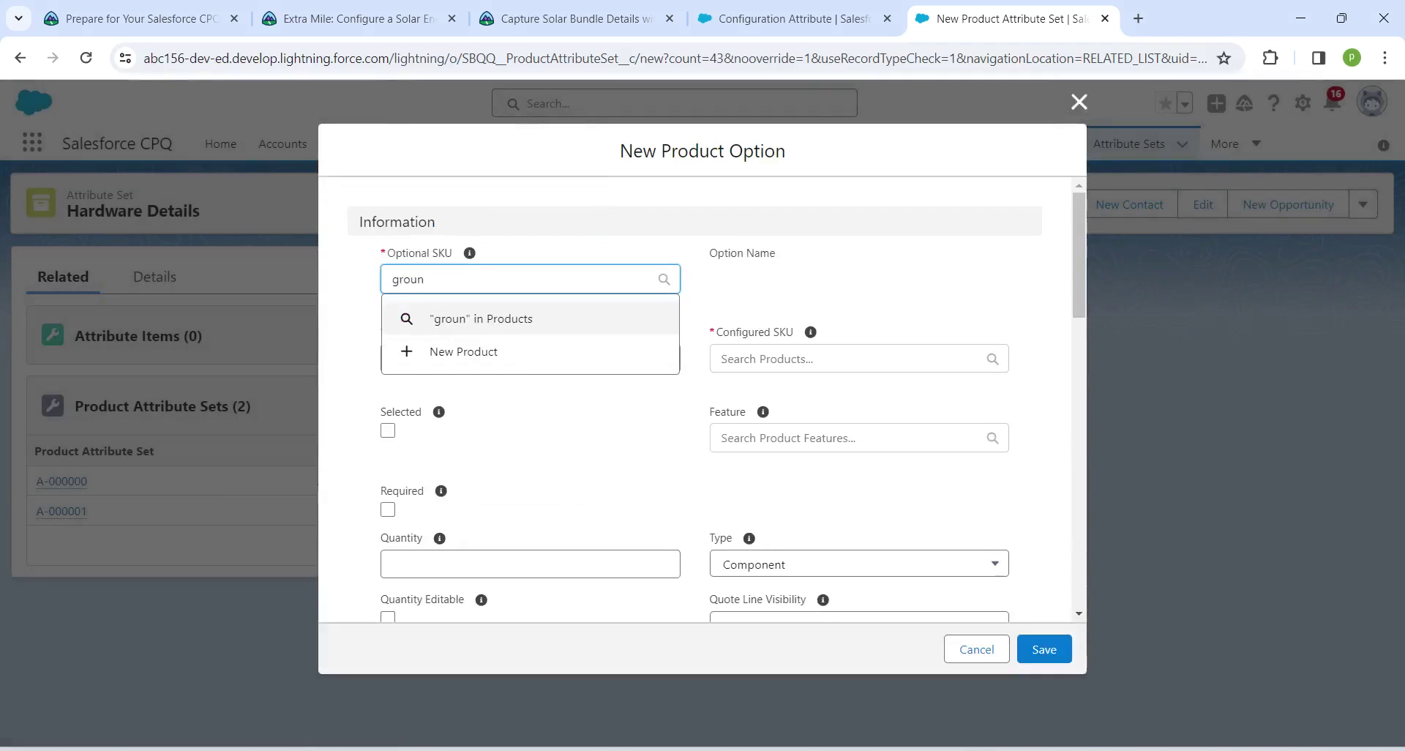
click(485, 354)
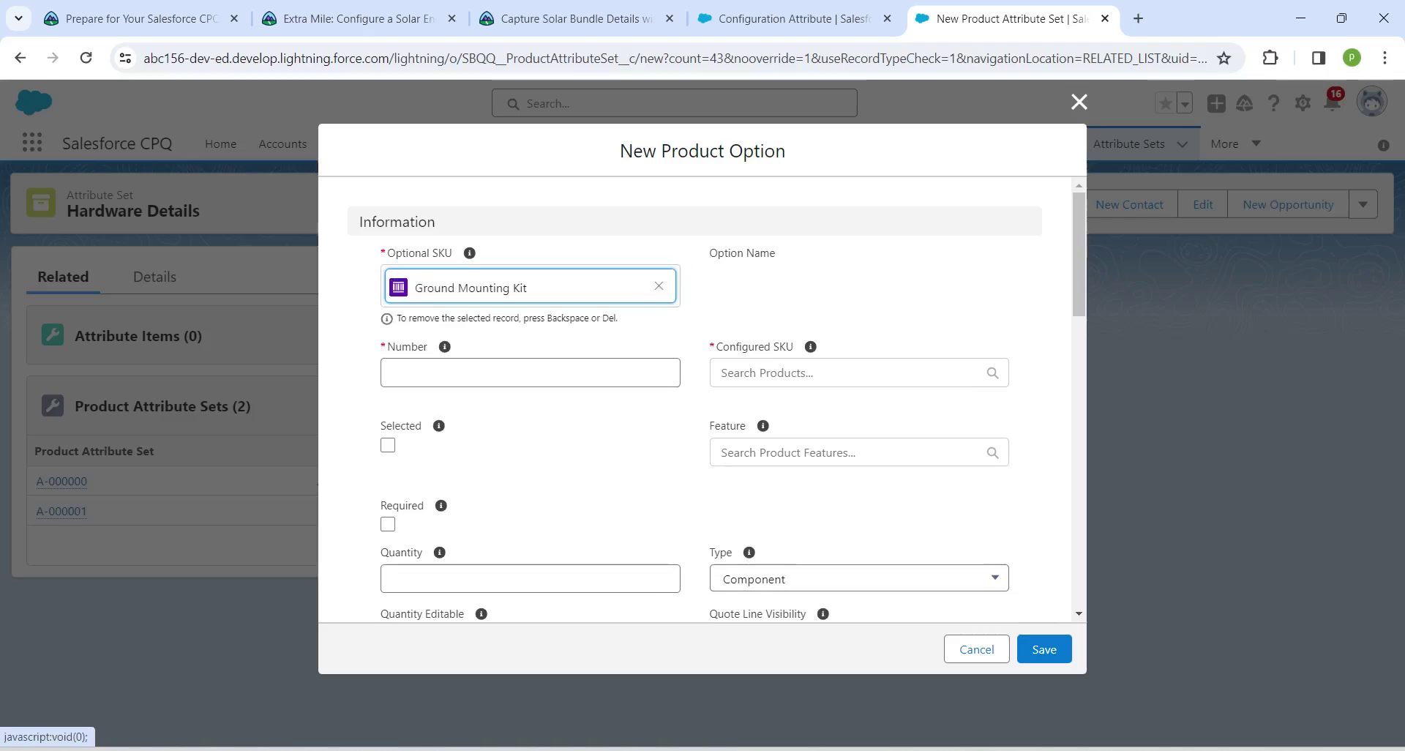
click(858, 373)
text(grou)
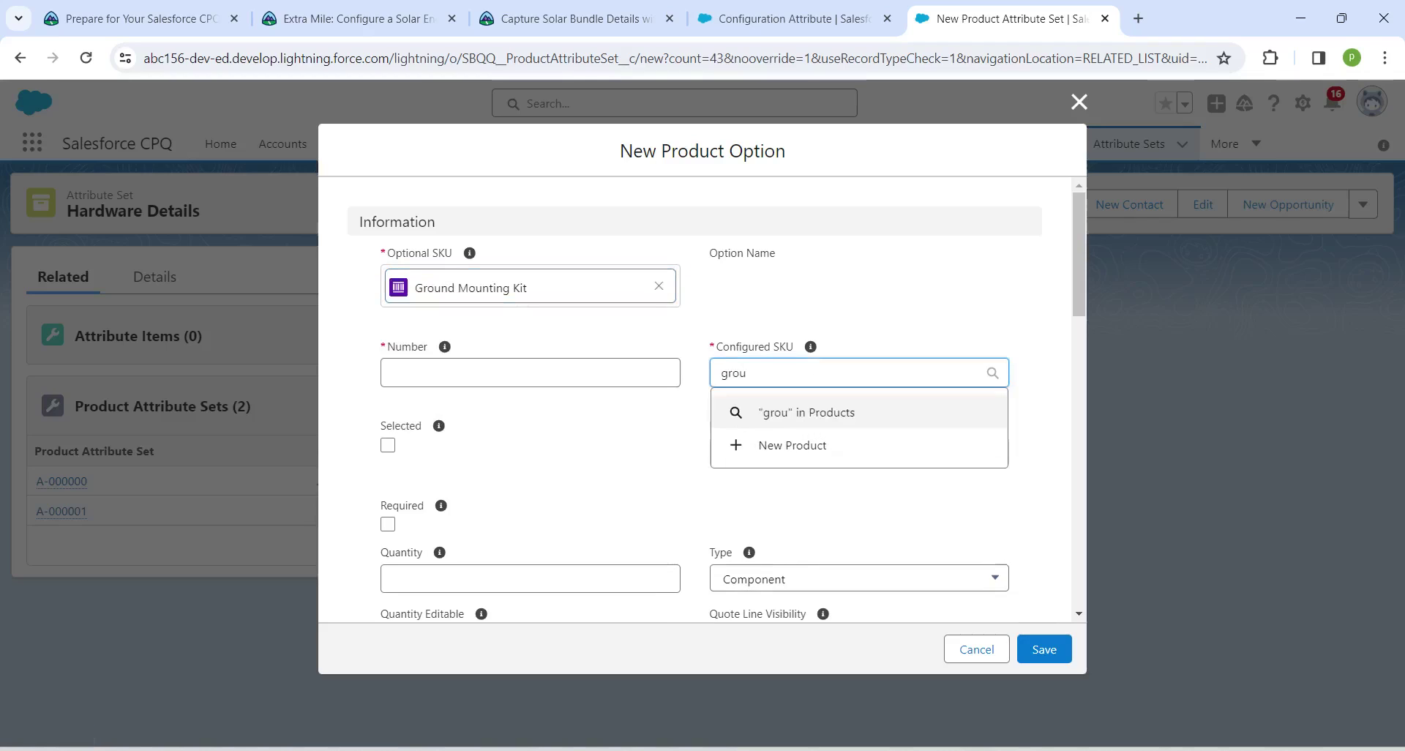
click(791, 447)
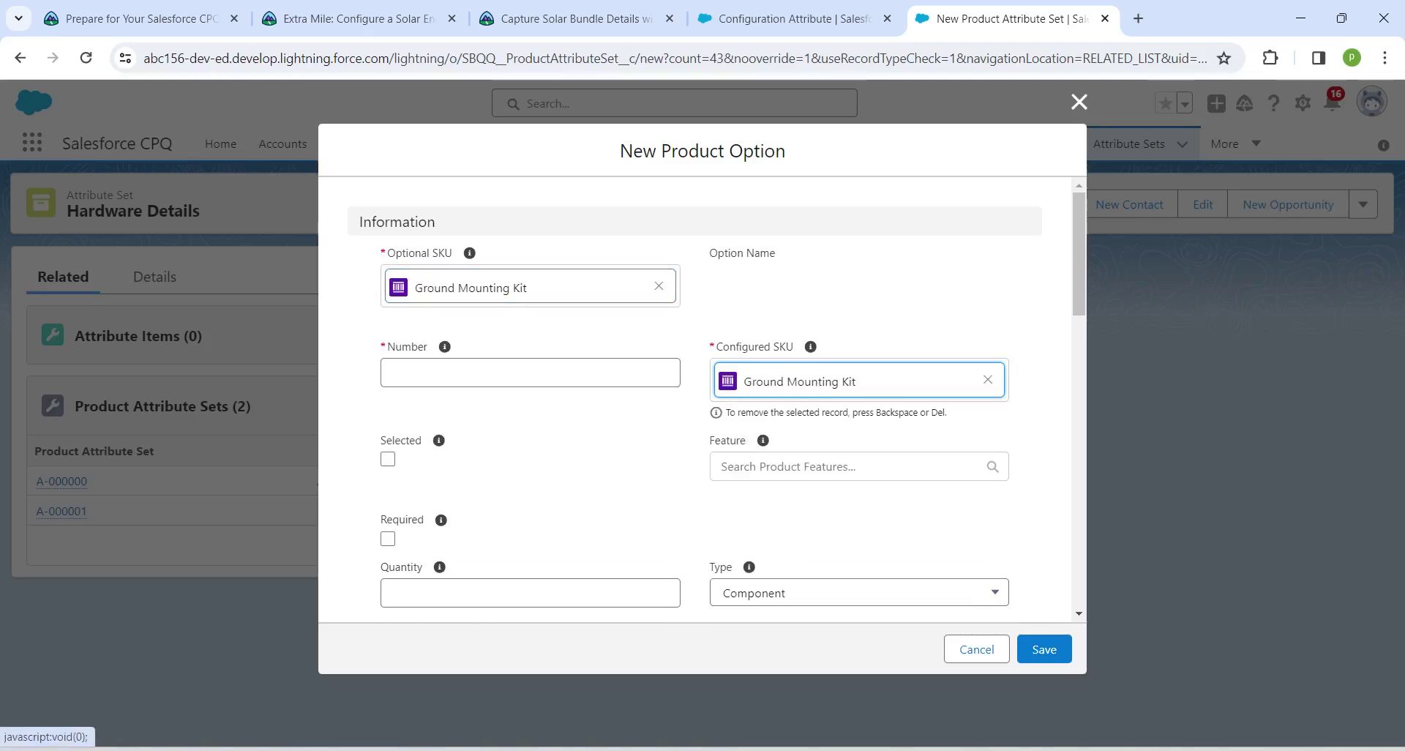
click(494, 373)
text(3)
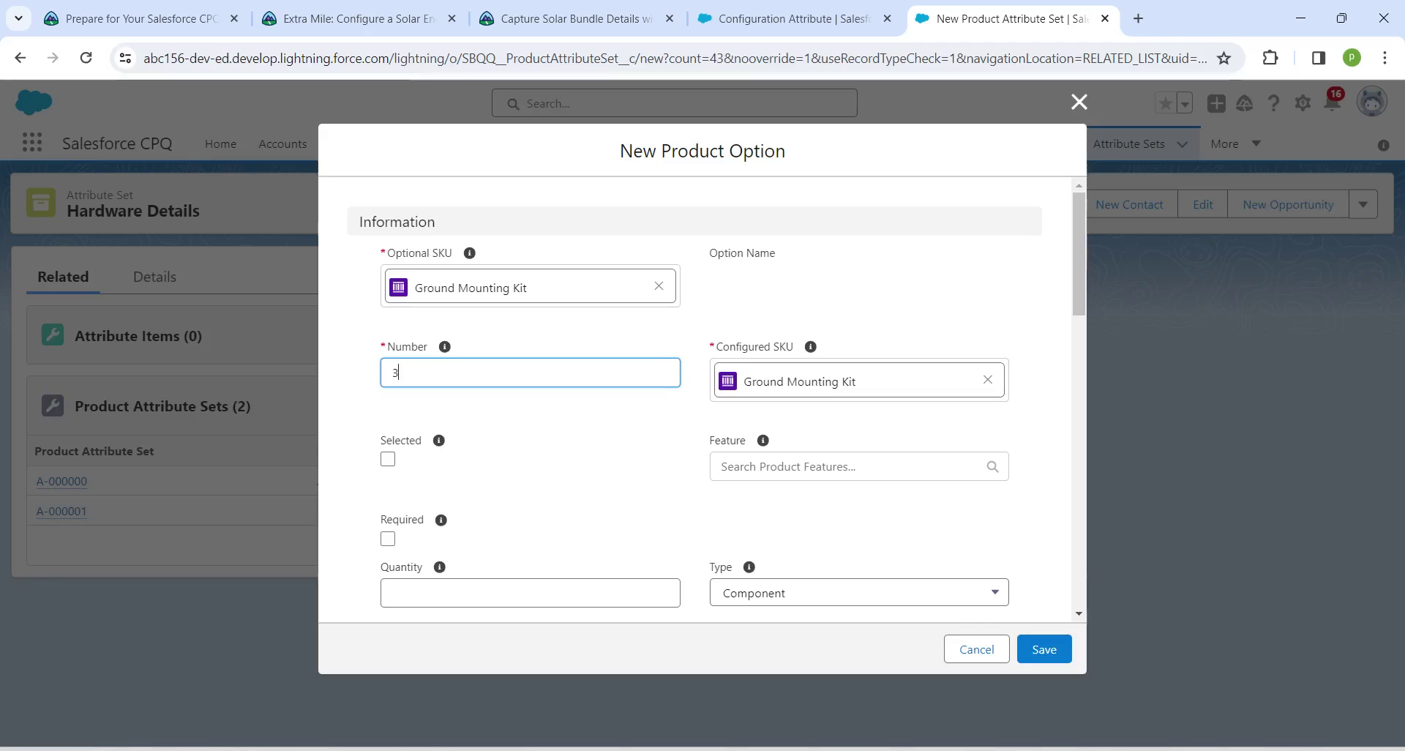
text(0)
click(1044, 649)
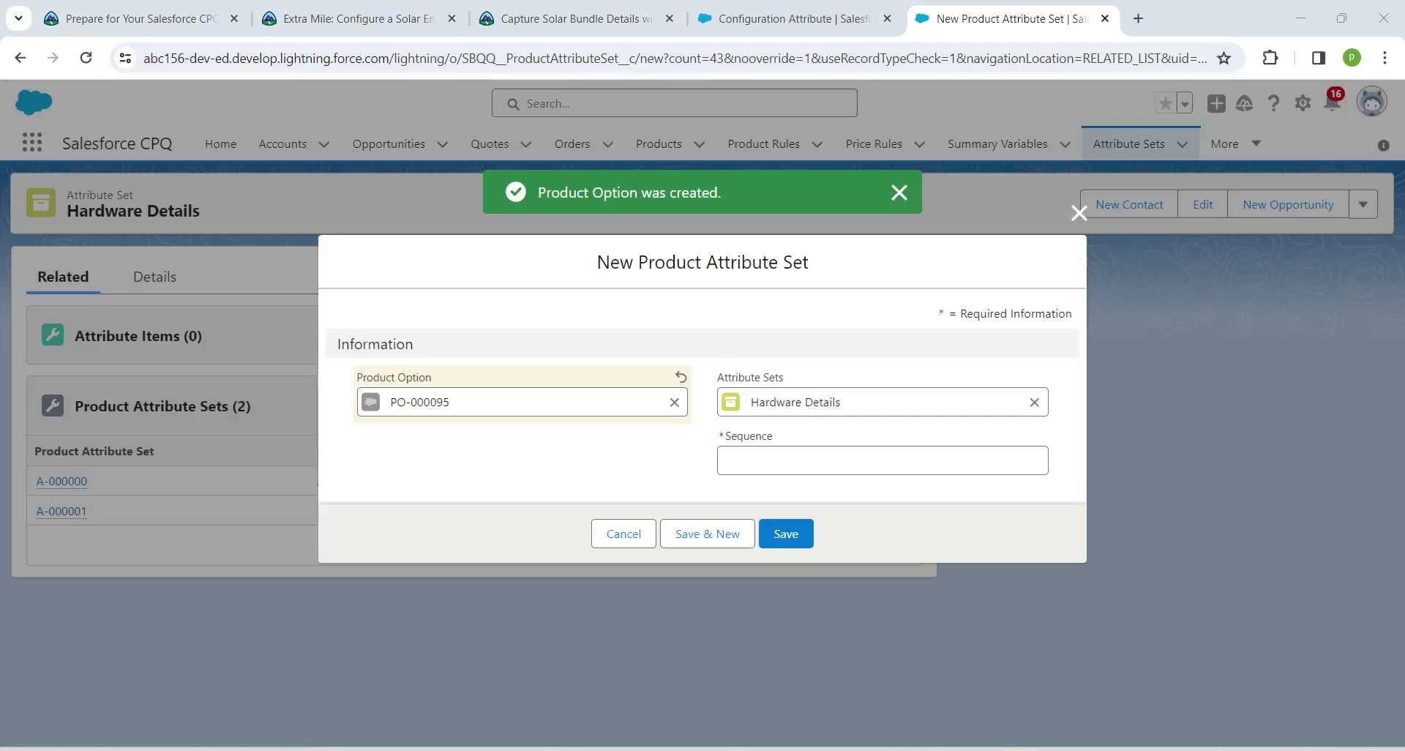
Set the Ground Mounting Kit product attribute set's sequence to 30 and save it
click(881, 460)
text(30)
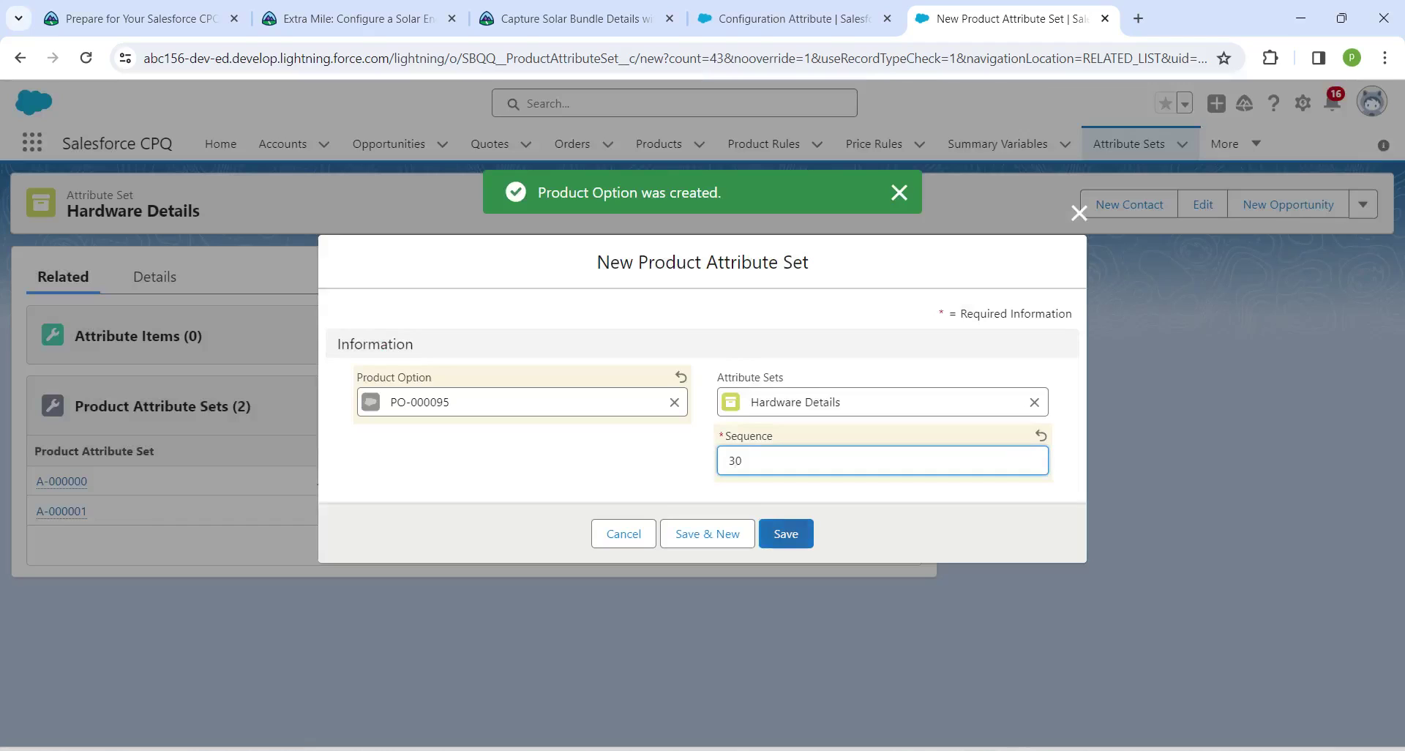
click(786, 534)
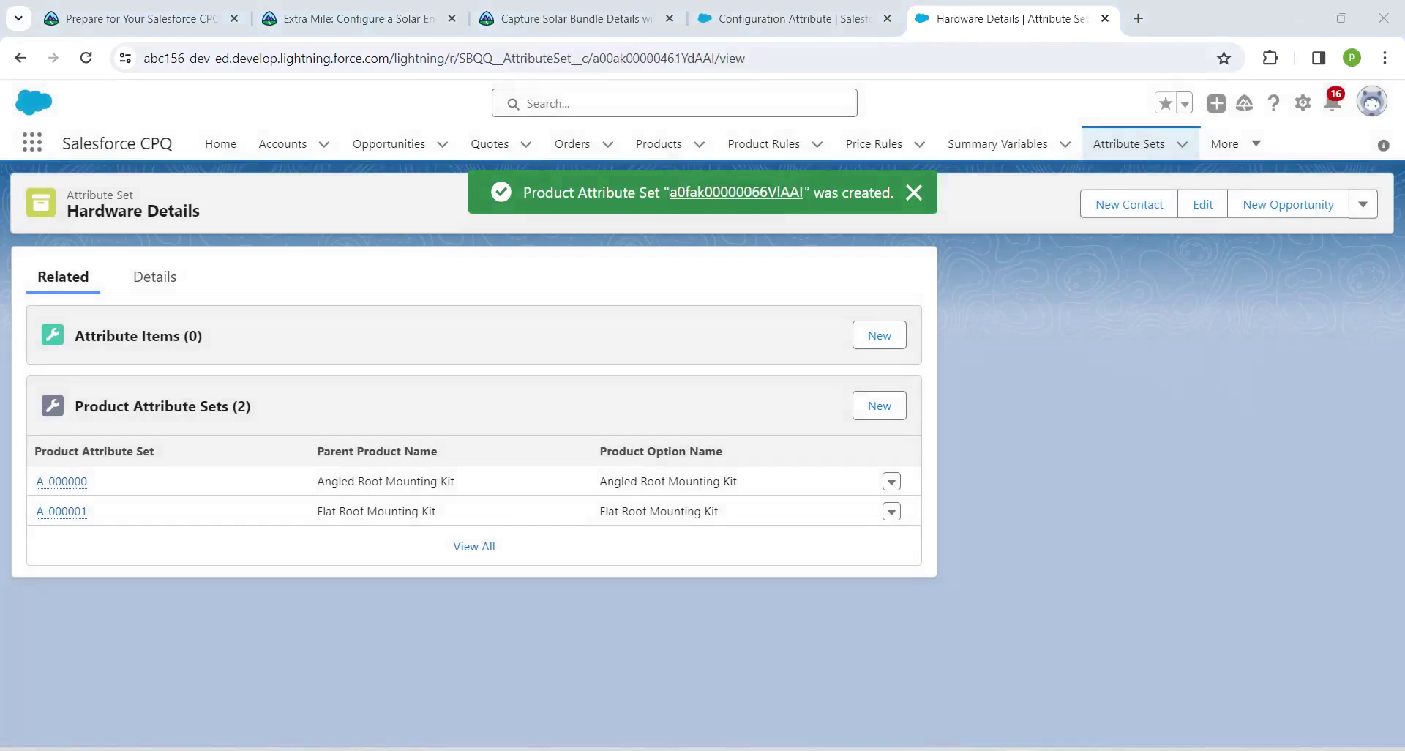
From a new attribute item in Hardware Details, start a new product-level configuration attribute for the Solar Controller Hub product
click(878, 335)
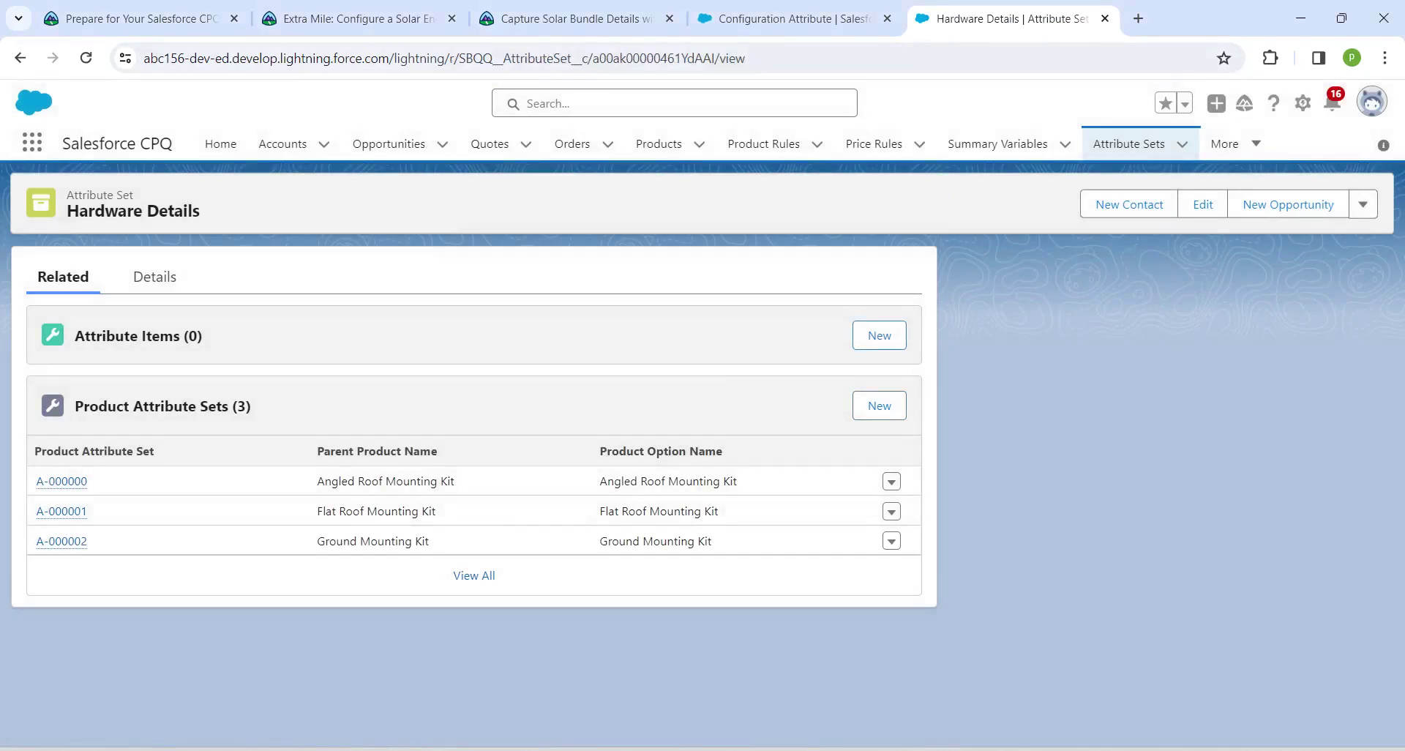
click(879, 335)
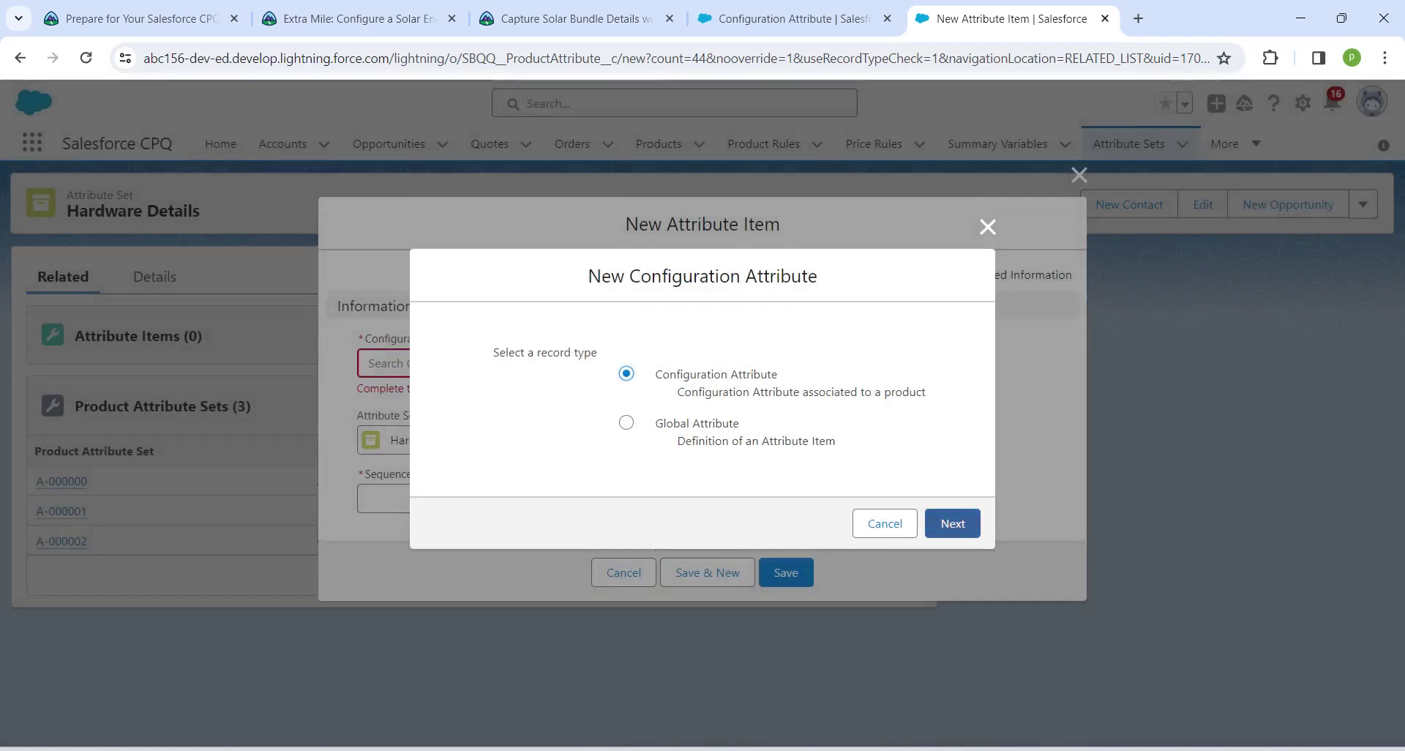
click(952, 523)
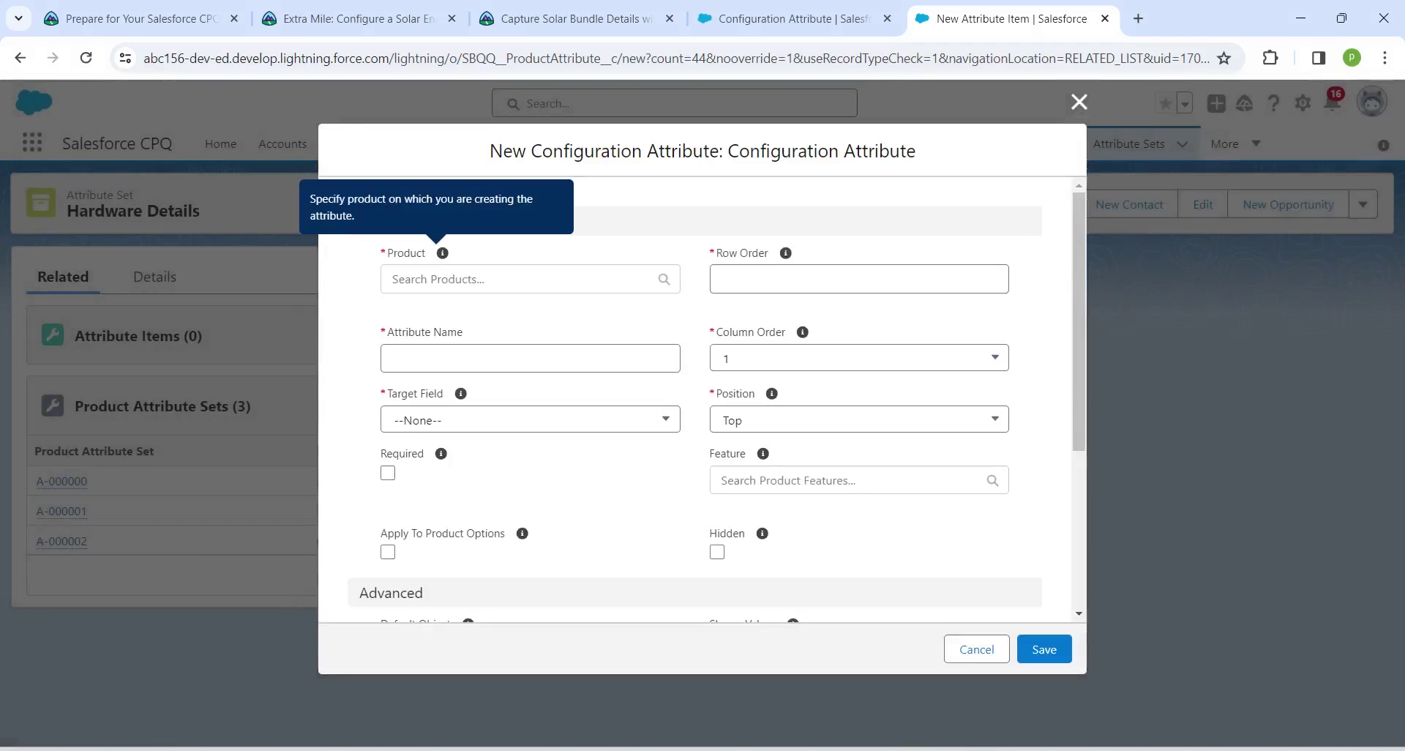
click(393, 279)
text(solar)
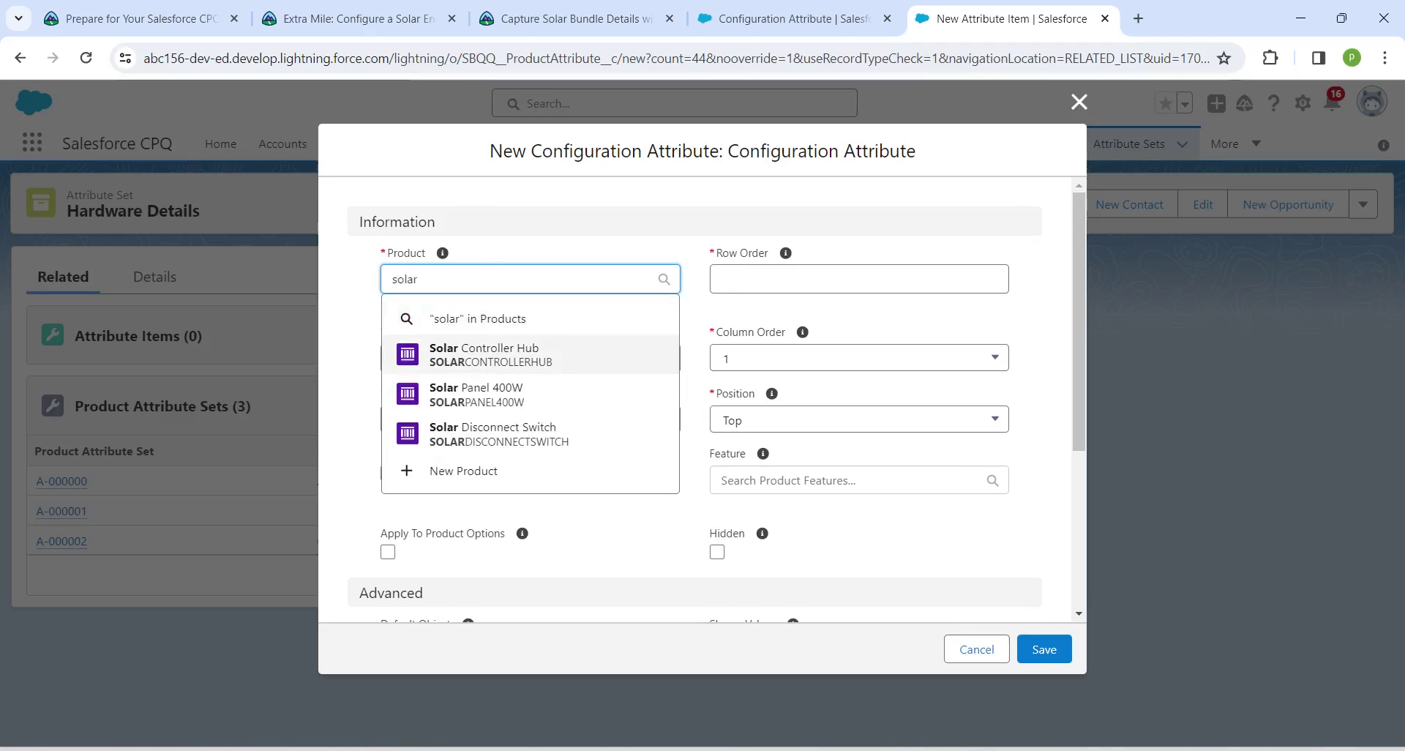
click(513, 354)
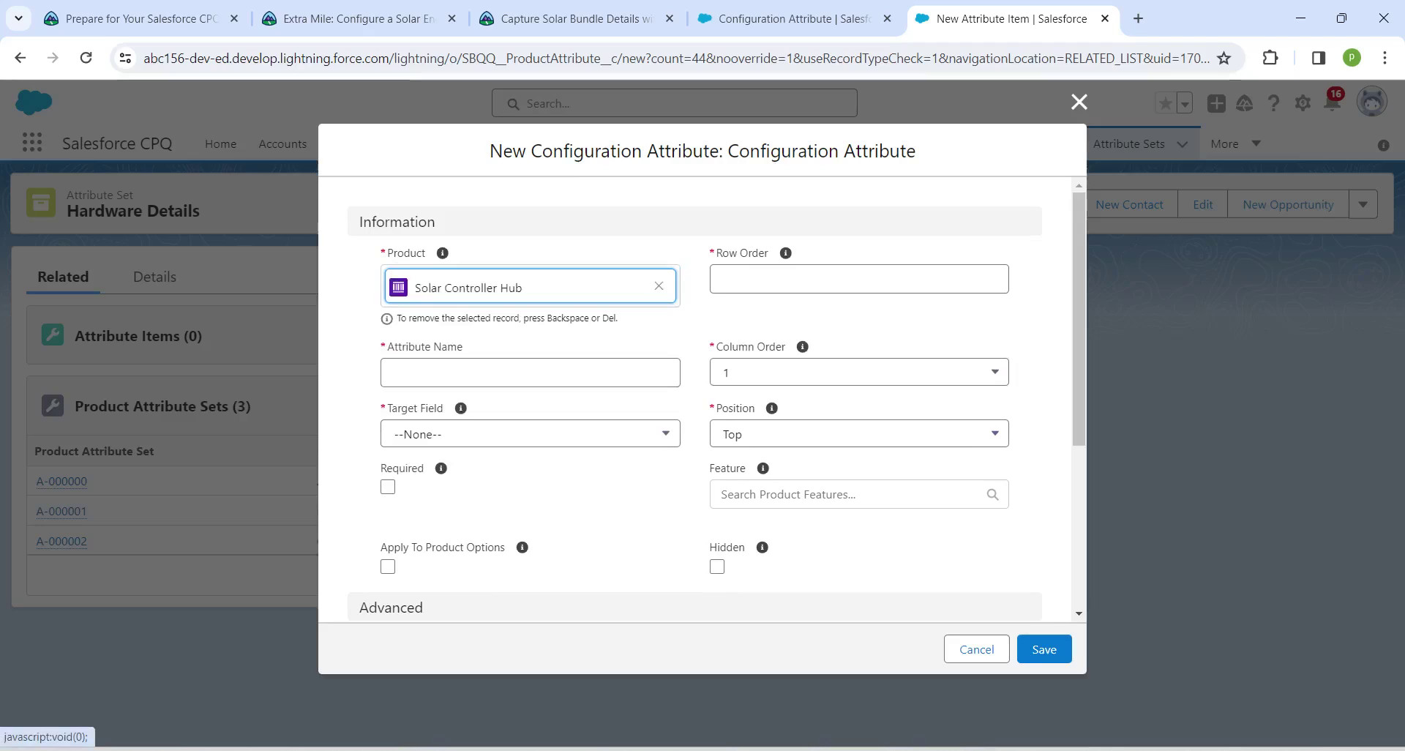
Name the configuration attribute Hardware Color, set its target field to Hardware_Color__c and row order to 10, and save it
click(512, 372)
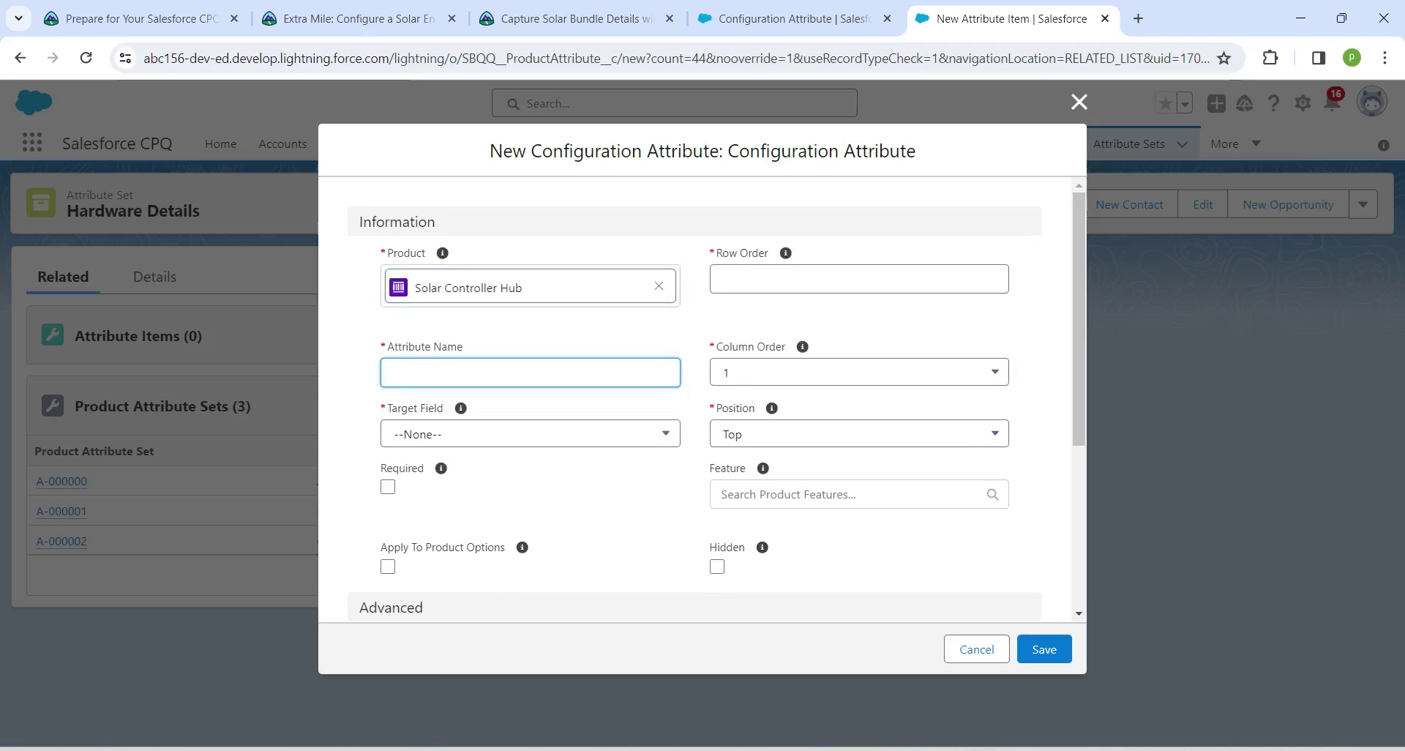
text(Hardware Color)
key(Tab)
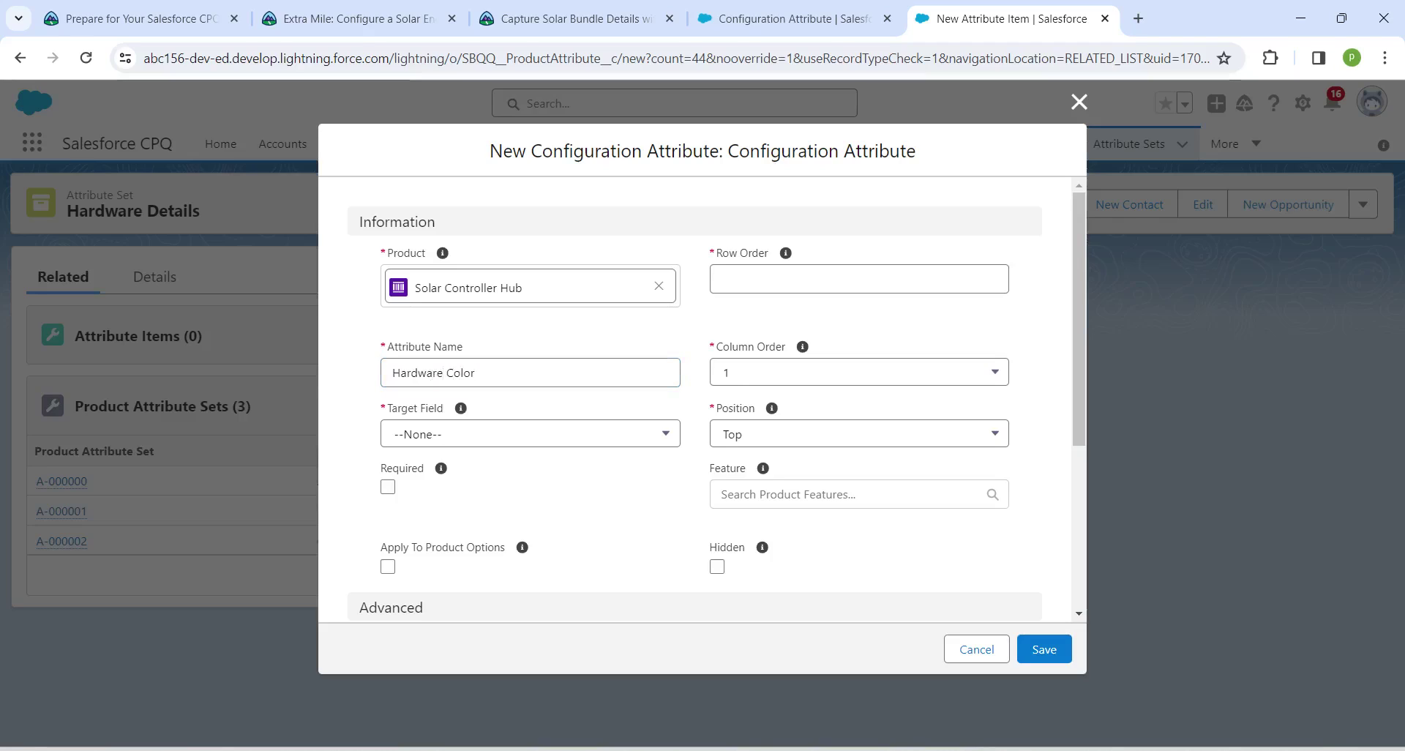
click(530, 434)
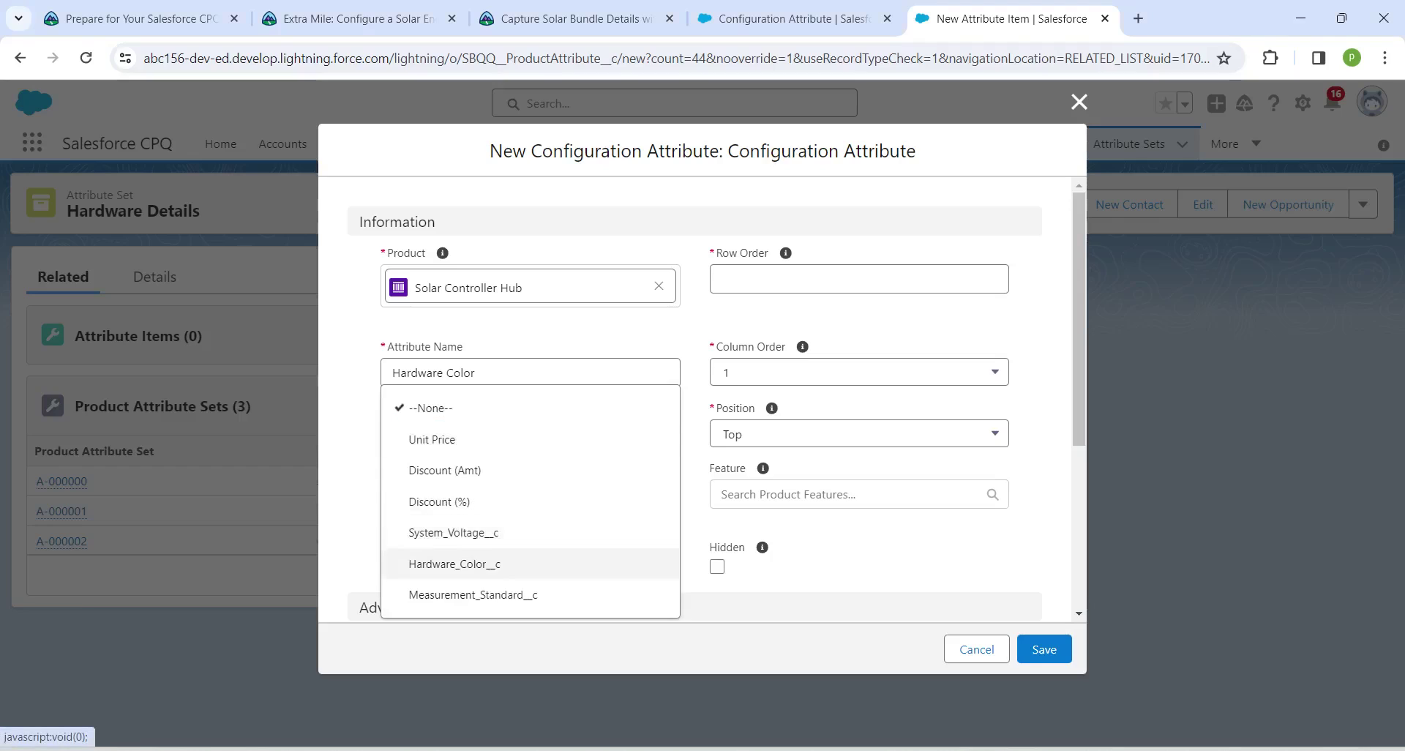
click(455, 564)
click(859, 279)
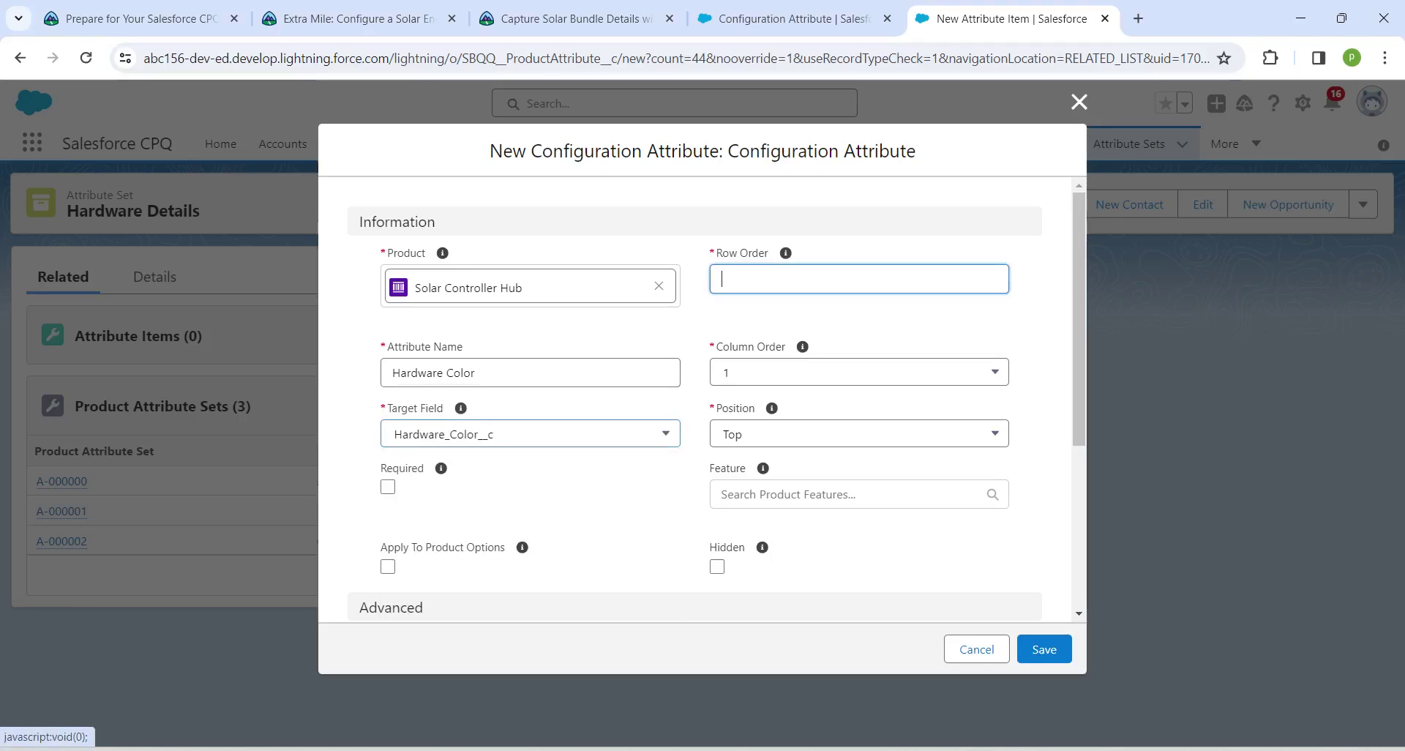
text(10)
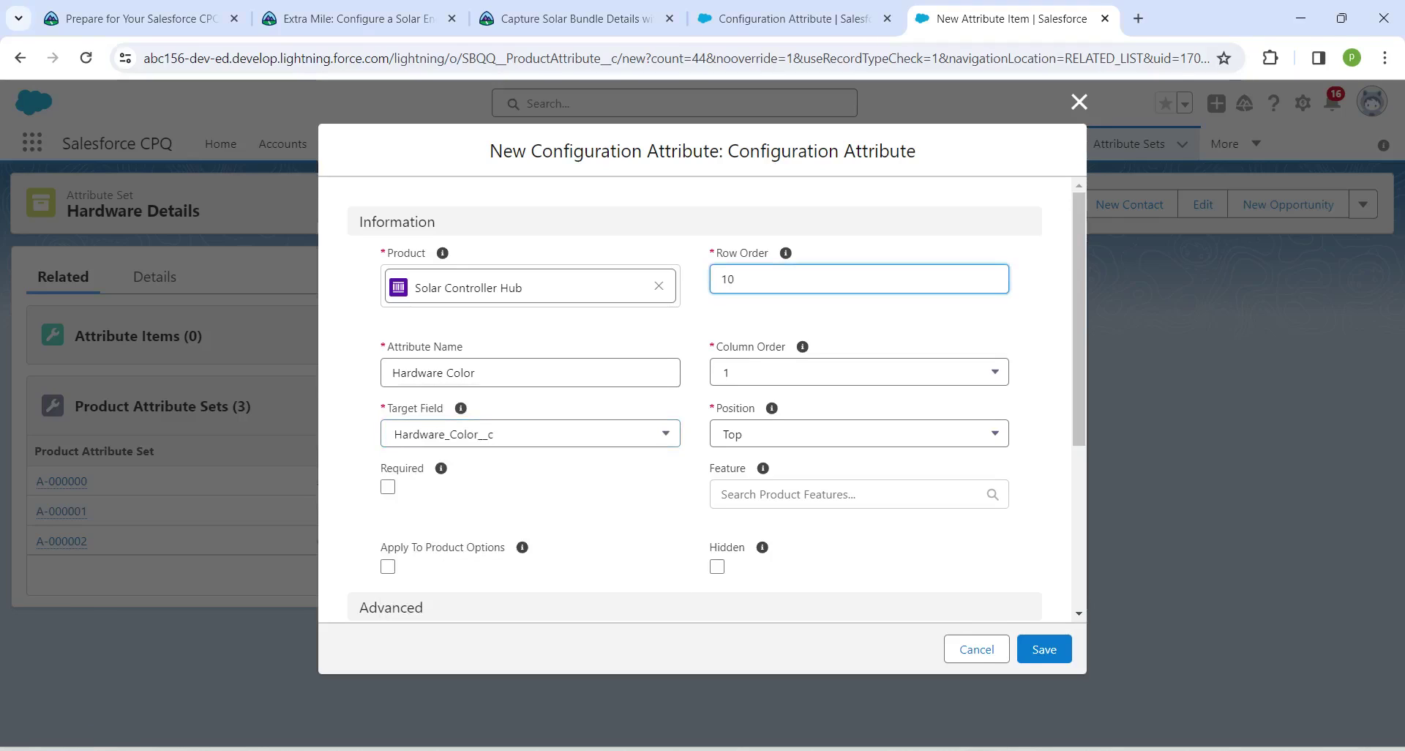
click(1044, 649)
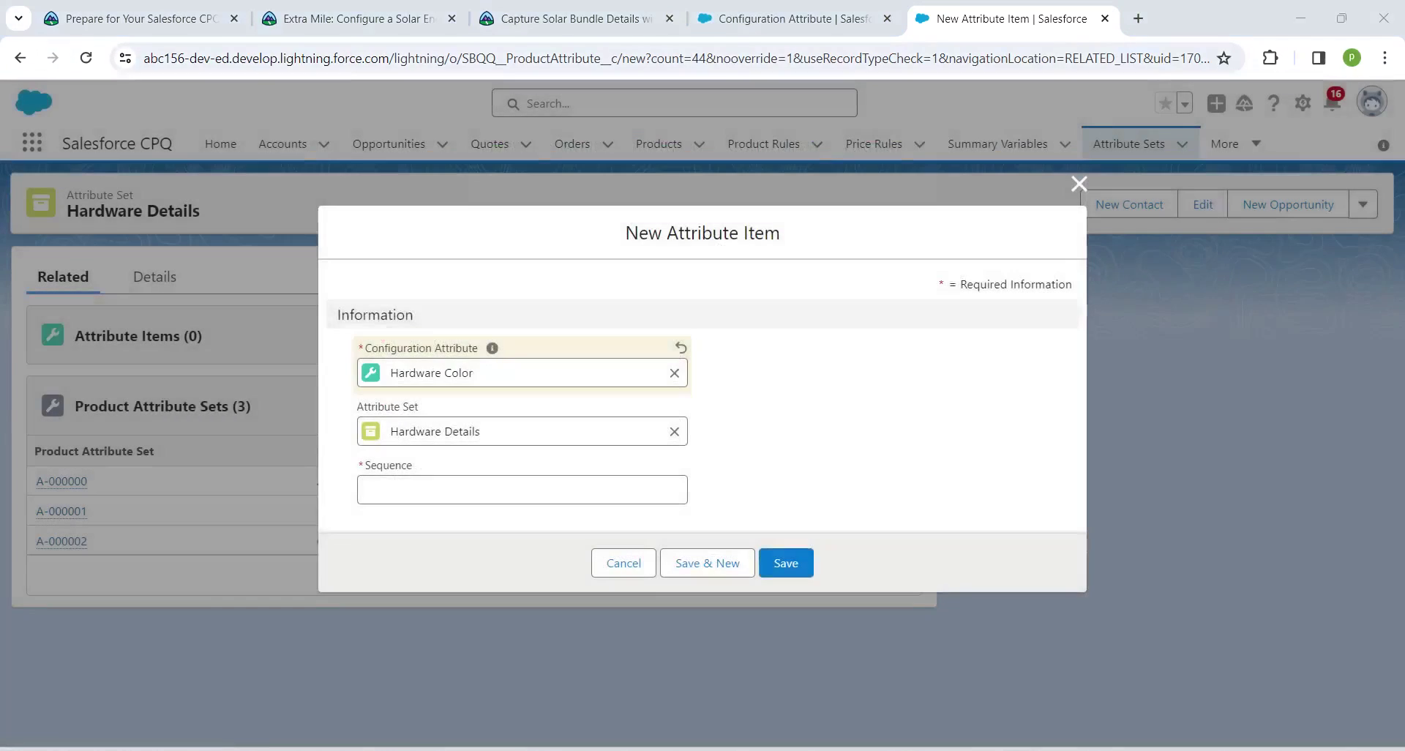
Try to save the Hardware Color attribute item in Hardware Details with sequence 10, and close the form
click(521, 489)
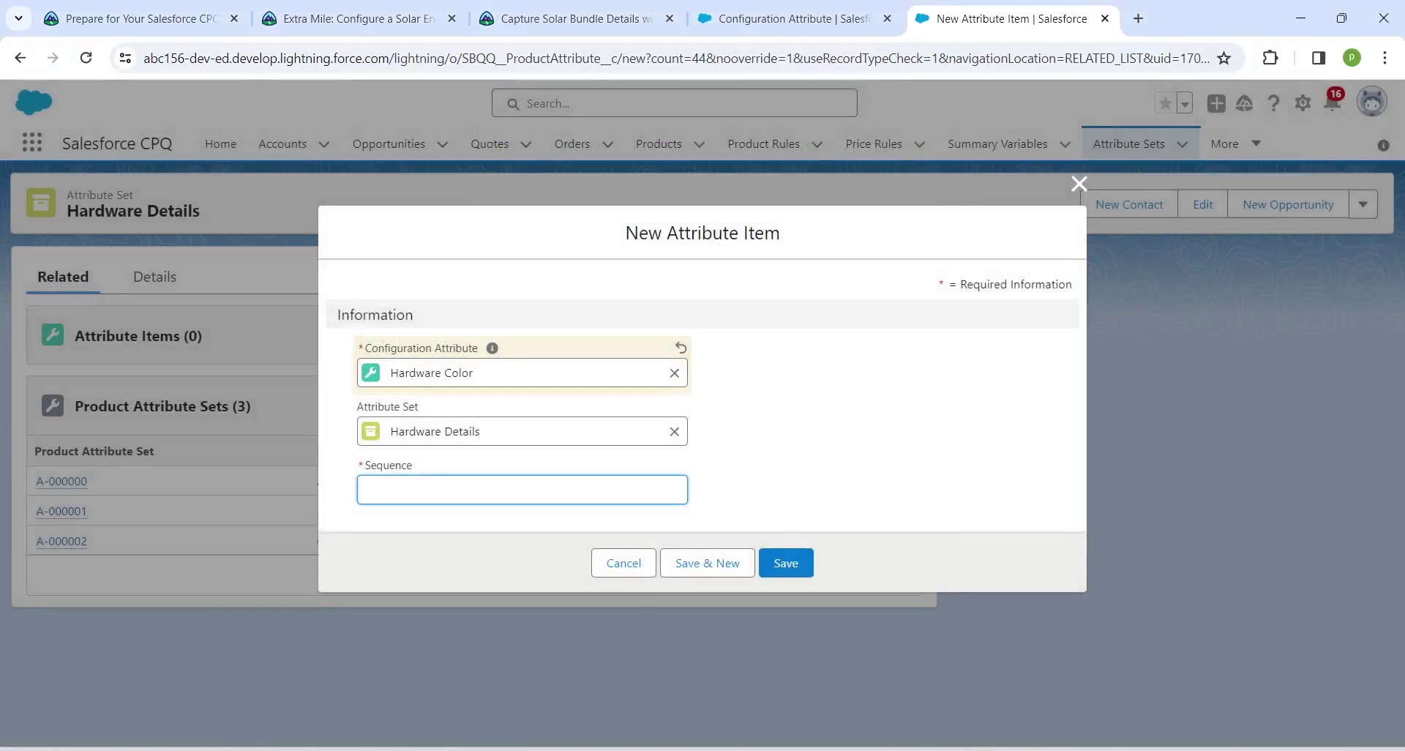
text(10)
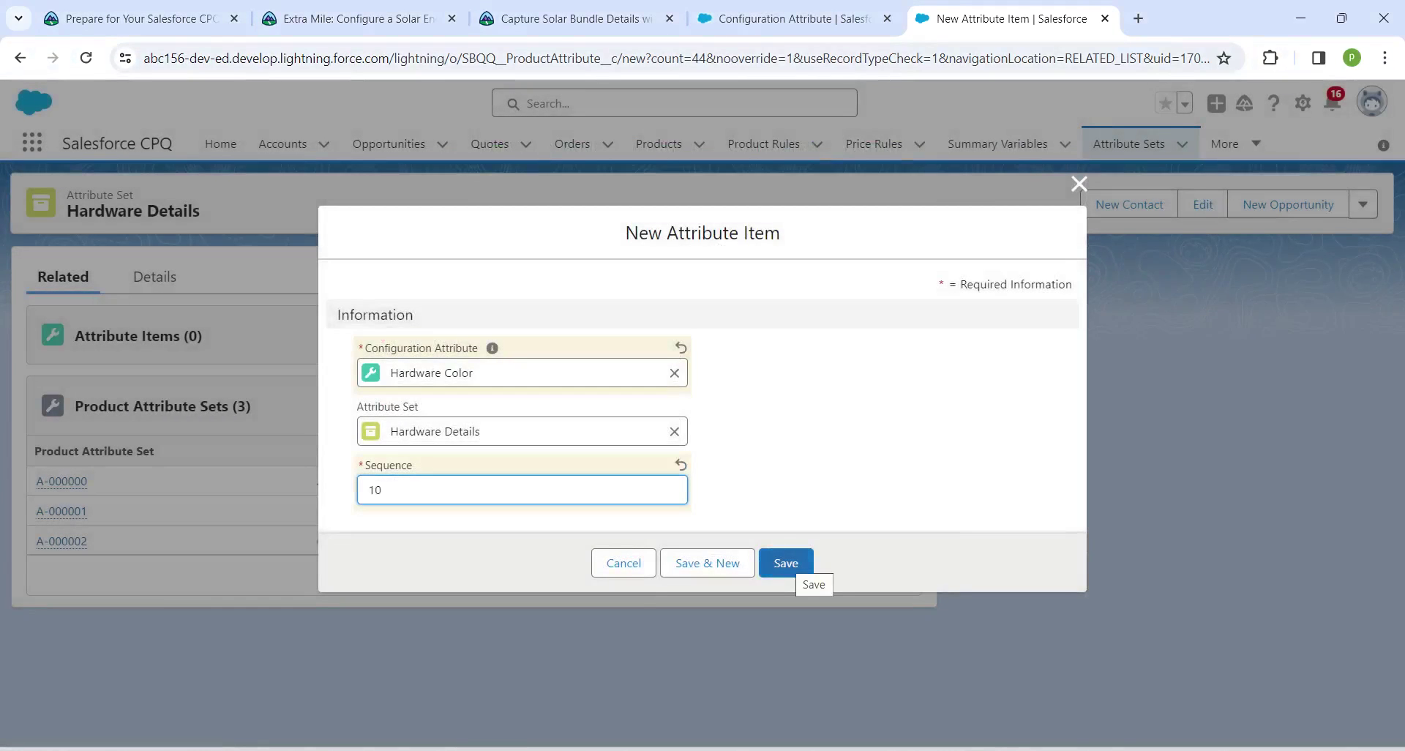
click(794, 570)
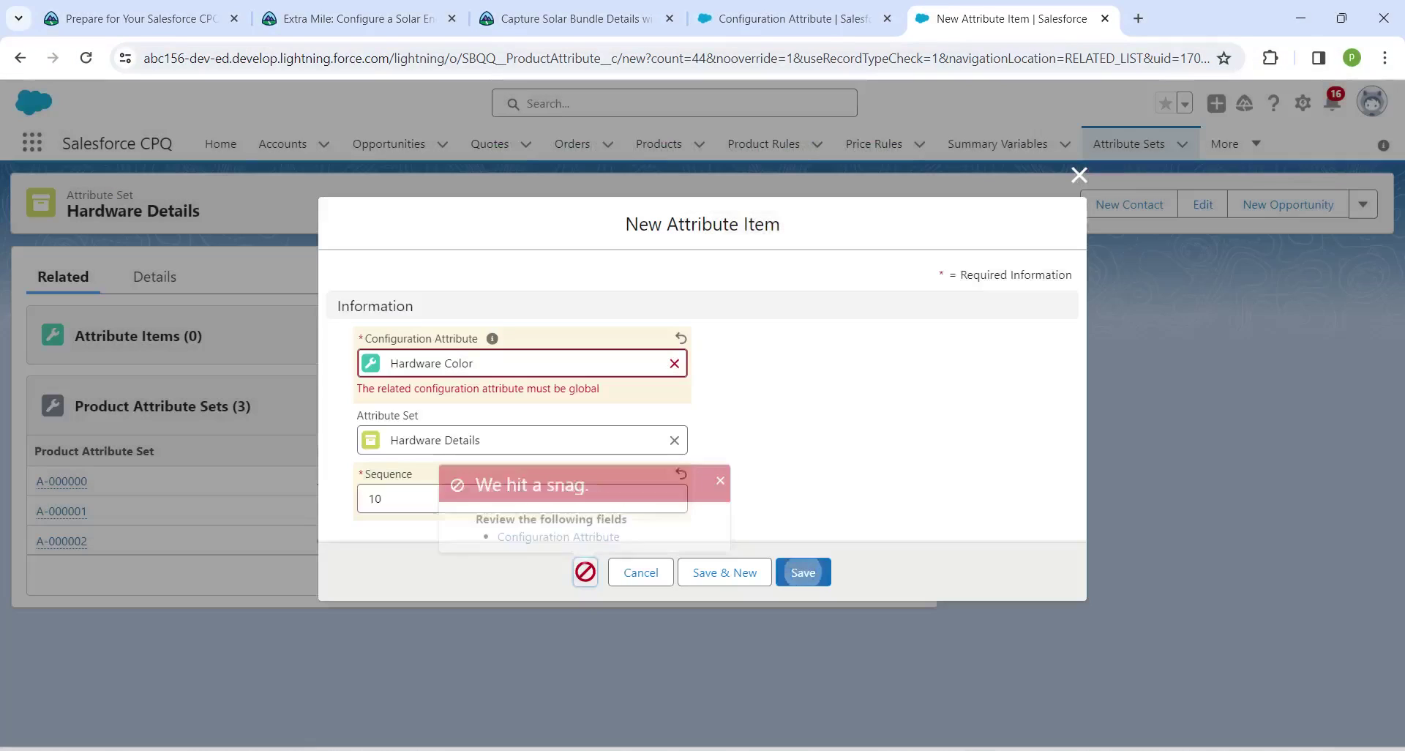
click(719, 472)
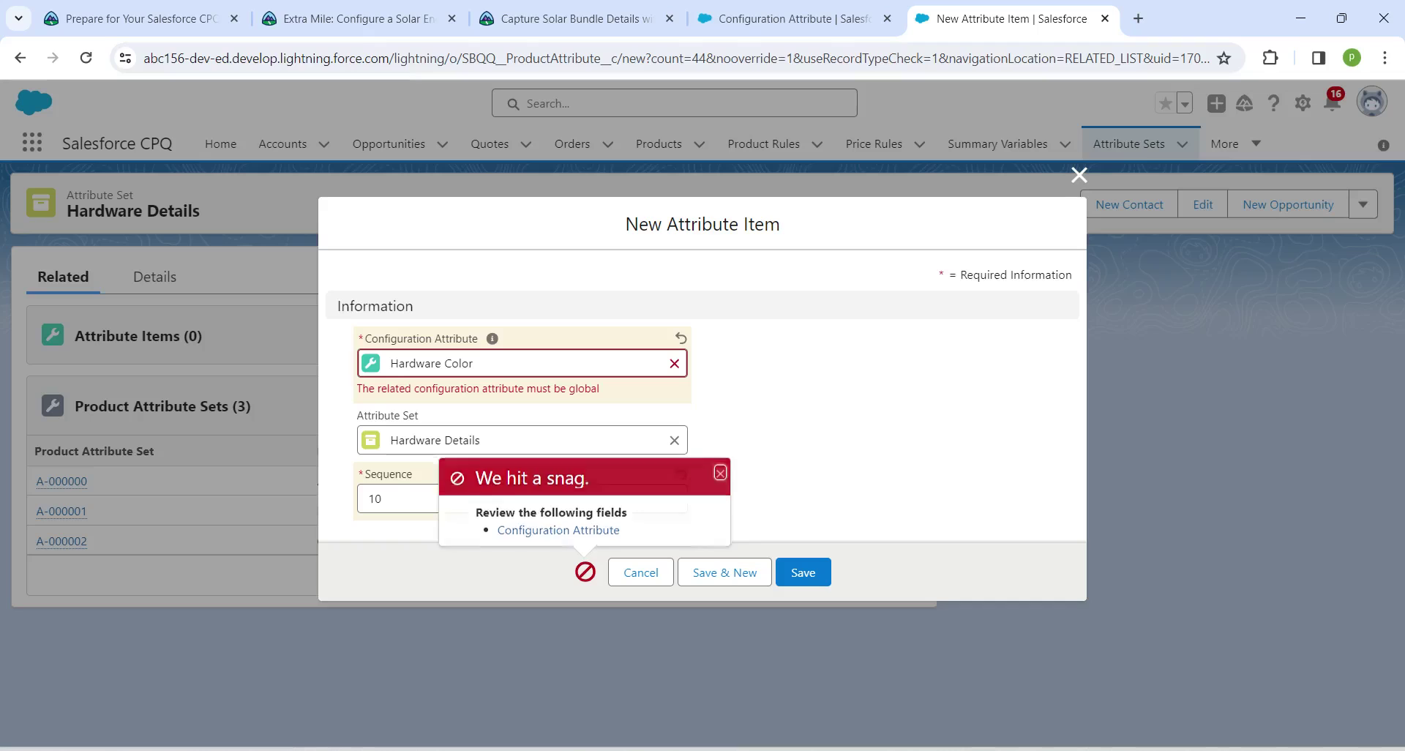
click(1079, 174)
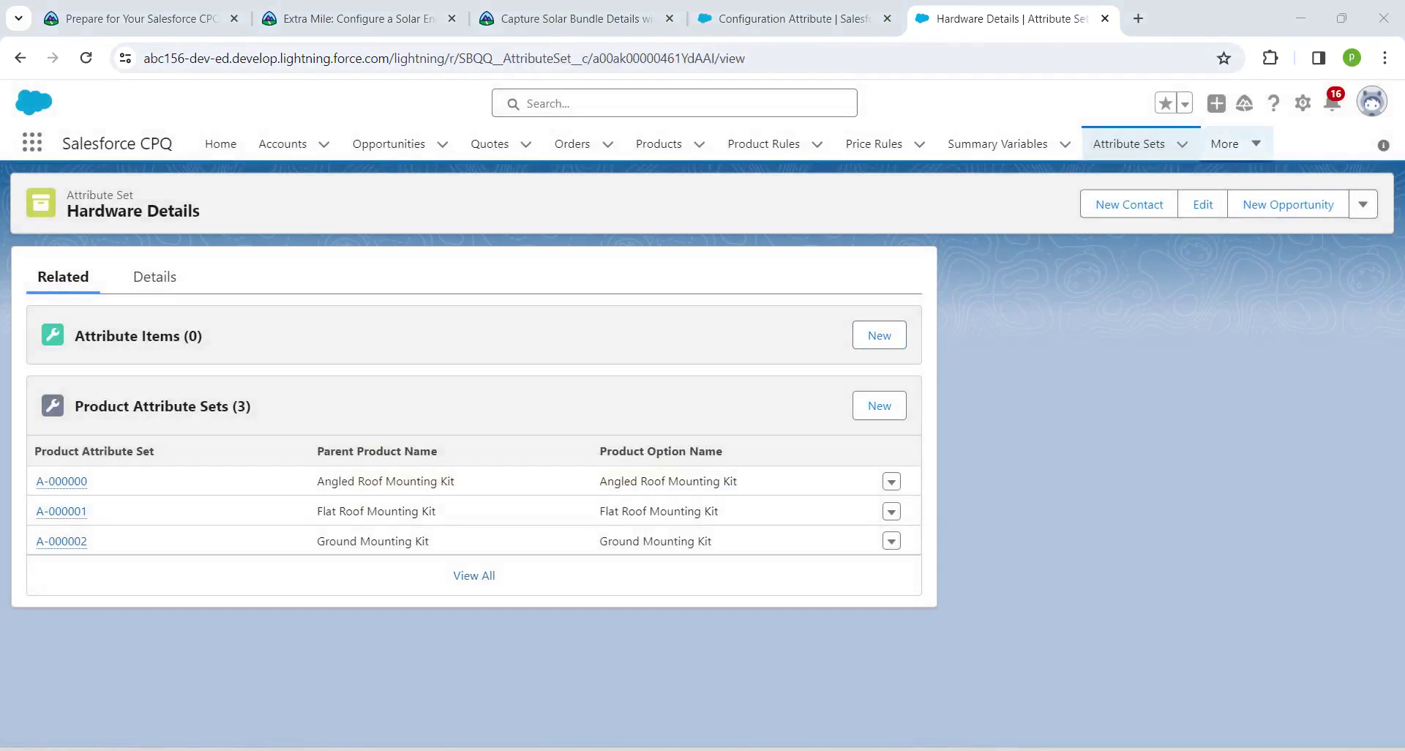
Create a global attribute named Hardware Color with the target field Hardware_Color__c and save it
click(1230, 144)
click(1203, 213)
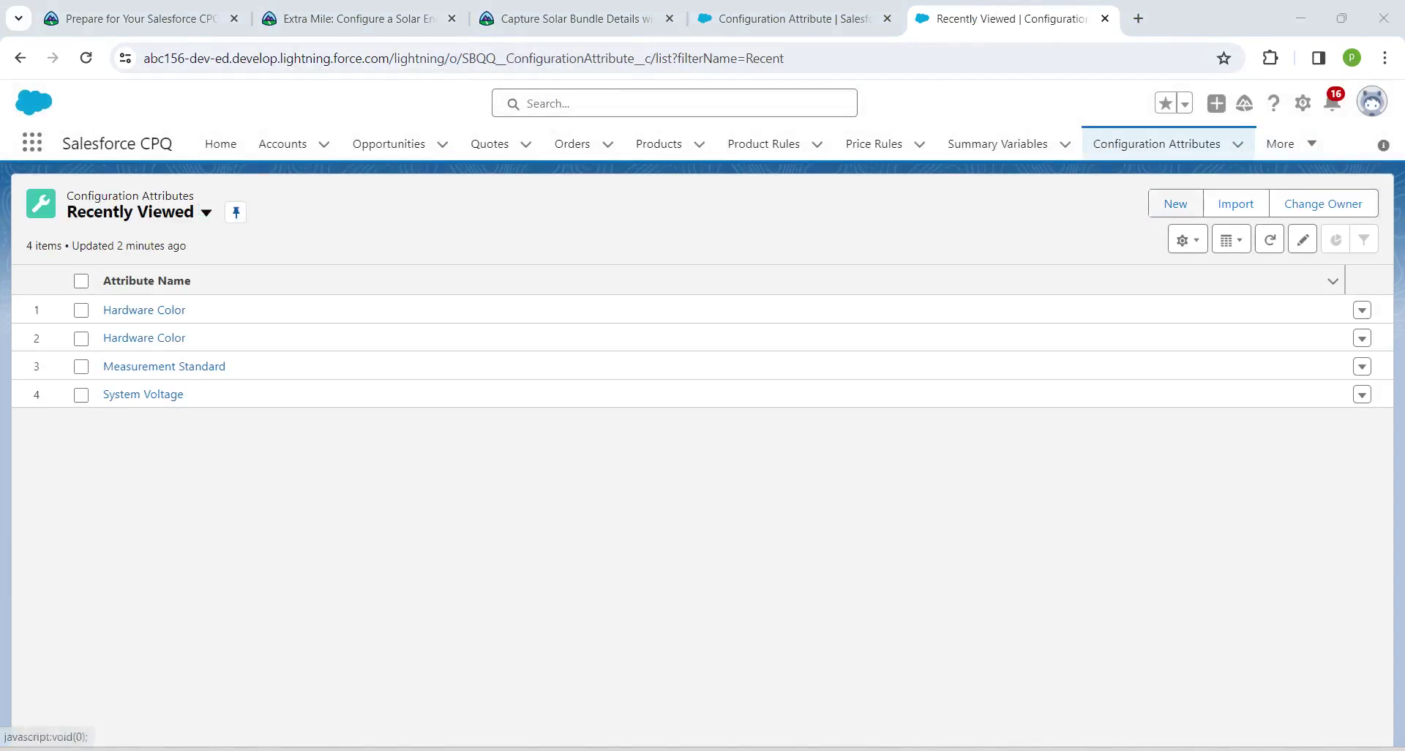
click(1176, 204)
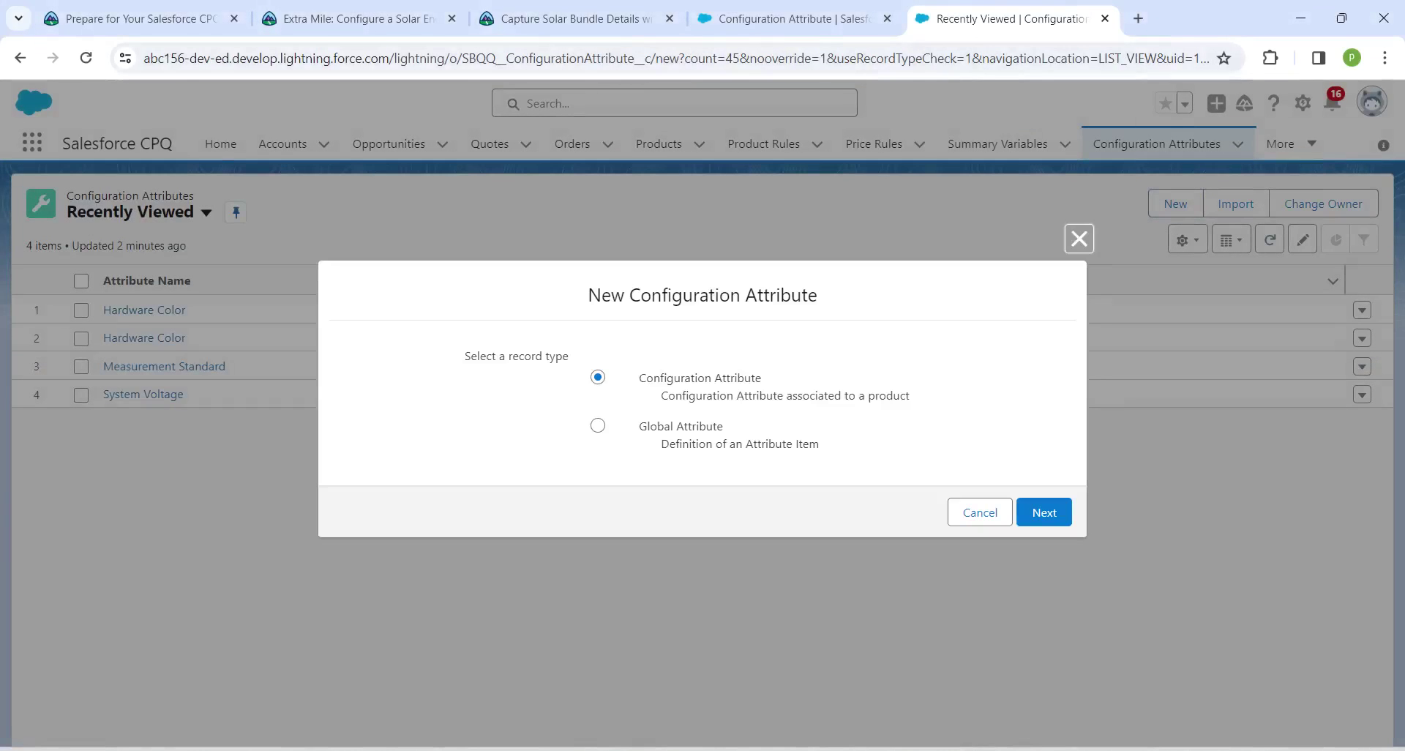
click(597, 425)
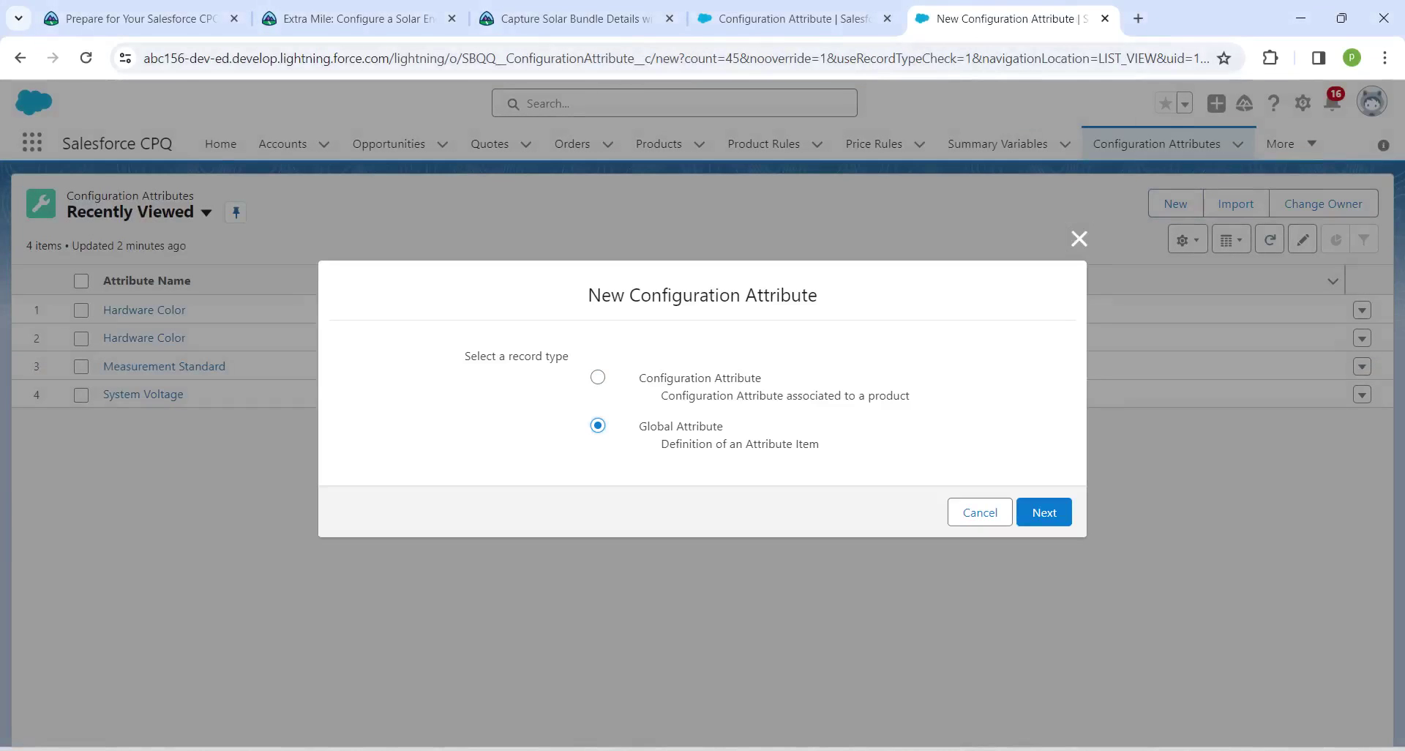
click(1044, 511)
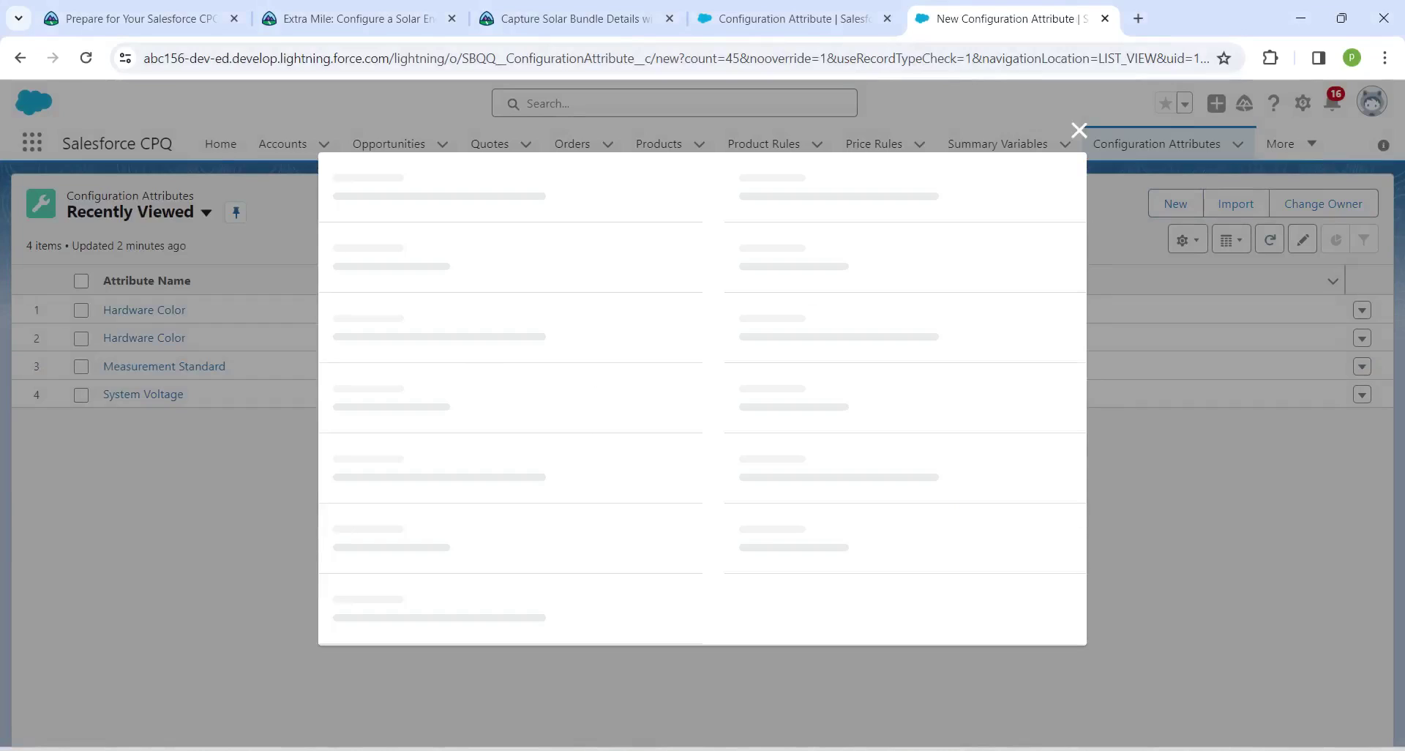
text(H)
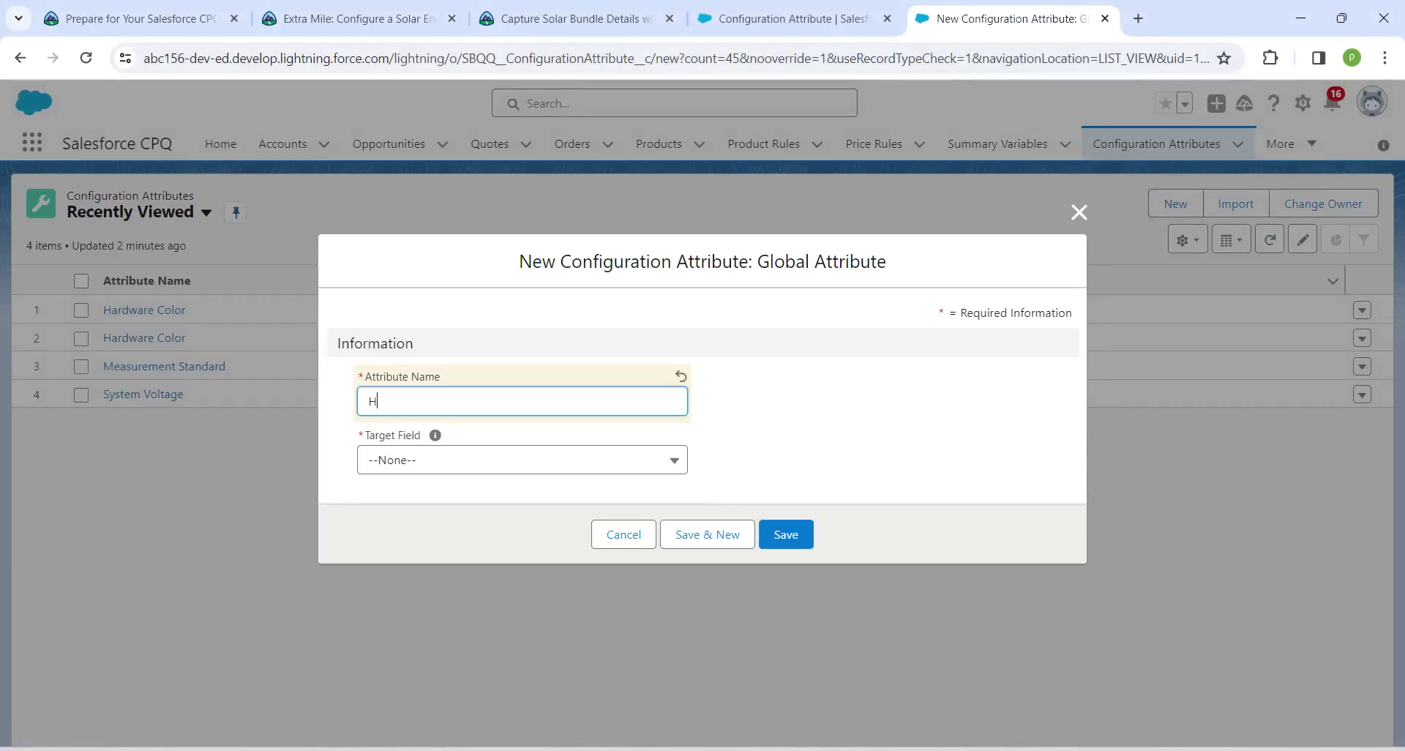
text(ardware Color)
click(522, 459)
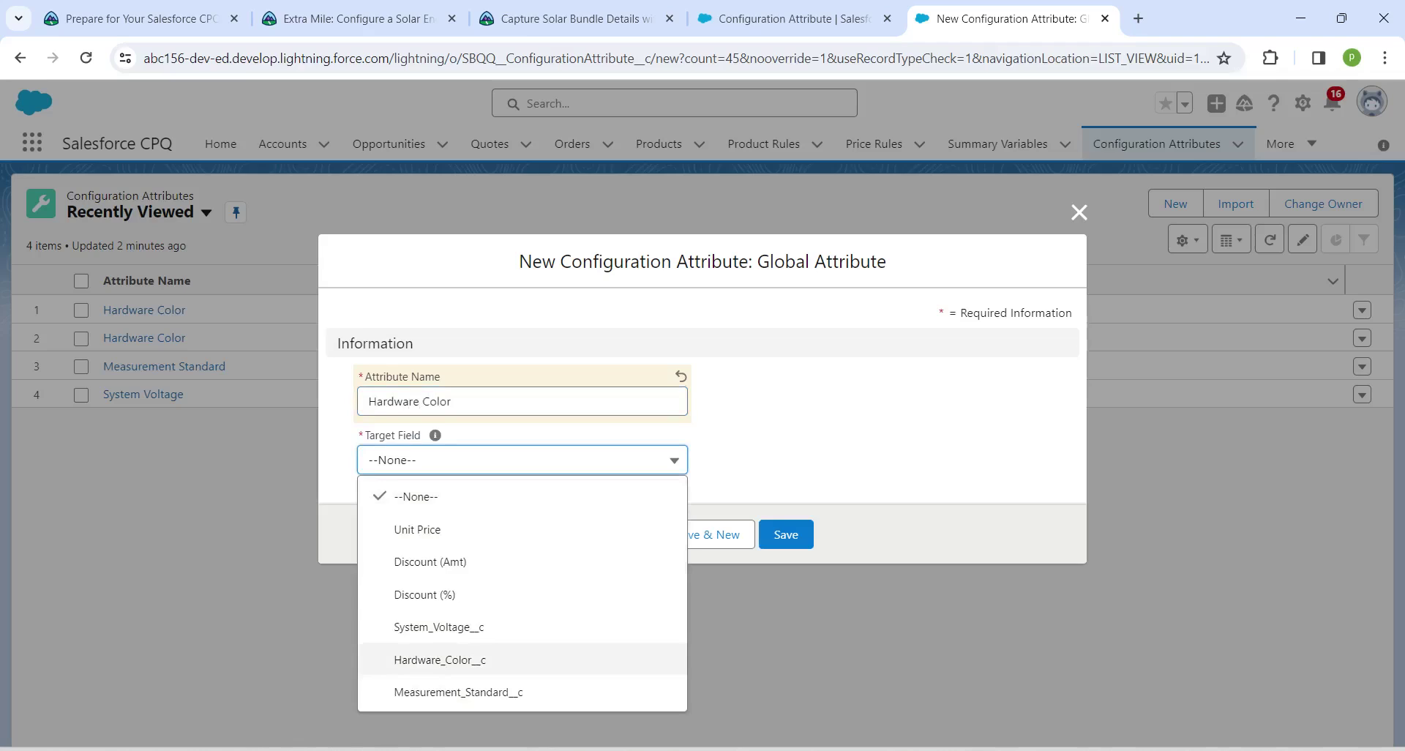
click(439, 660)
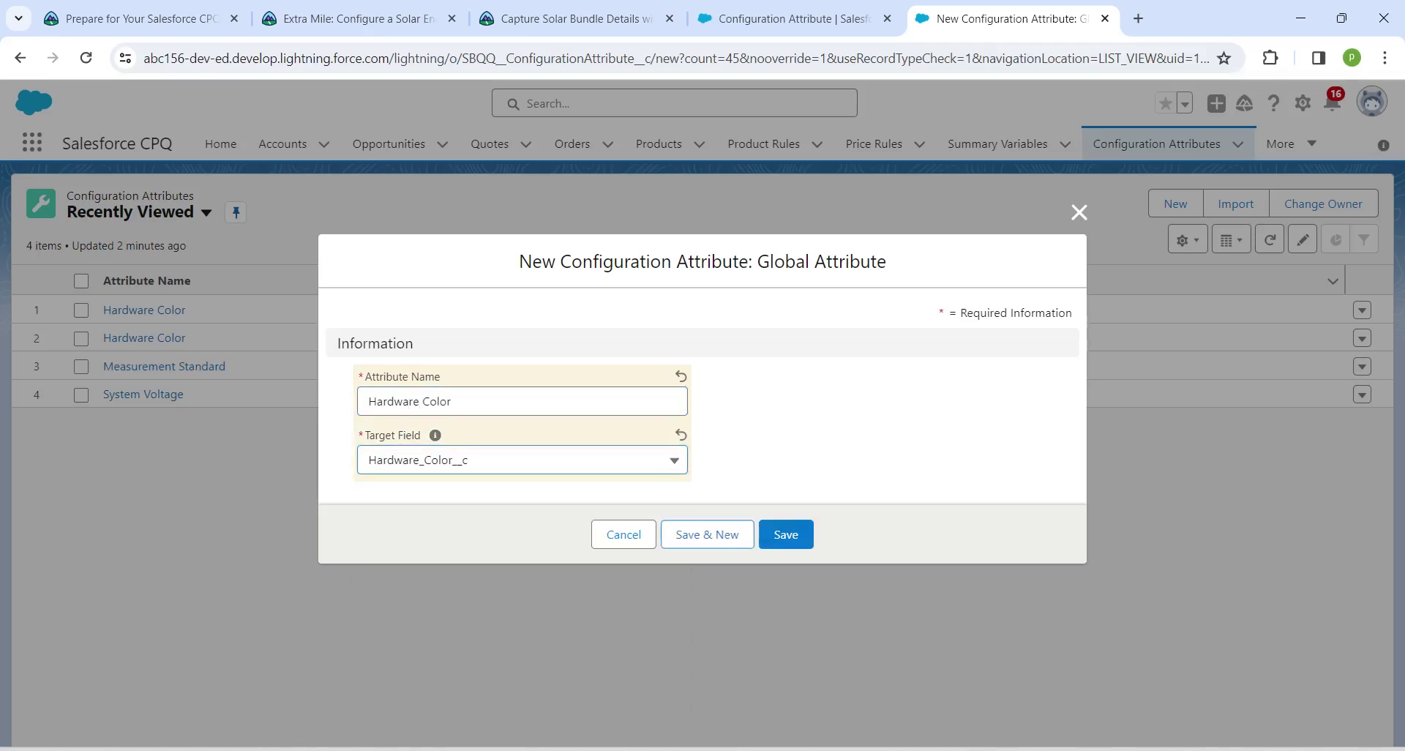
click(786, 535)
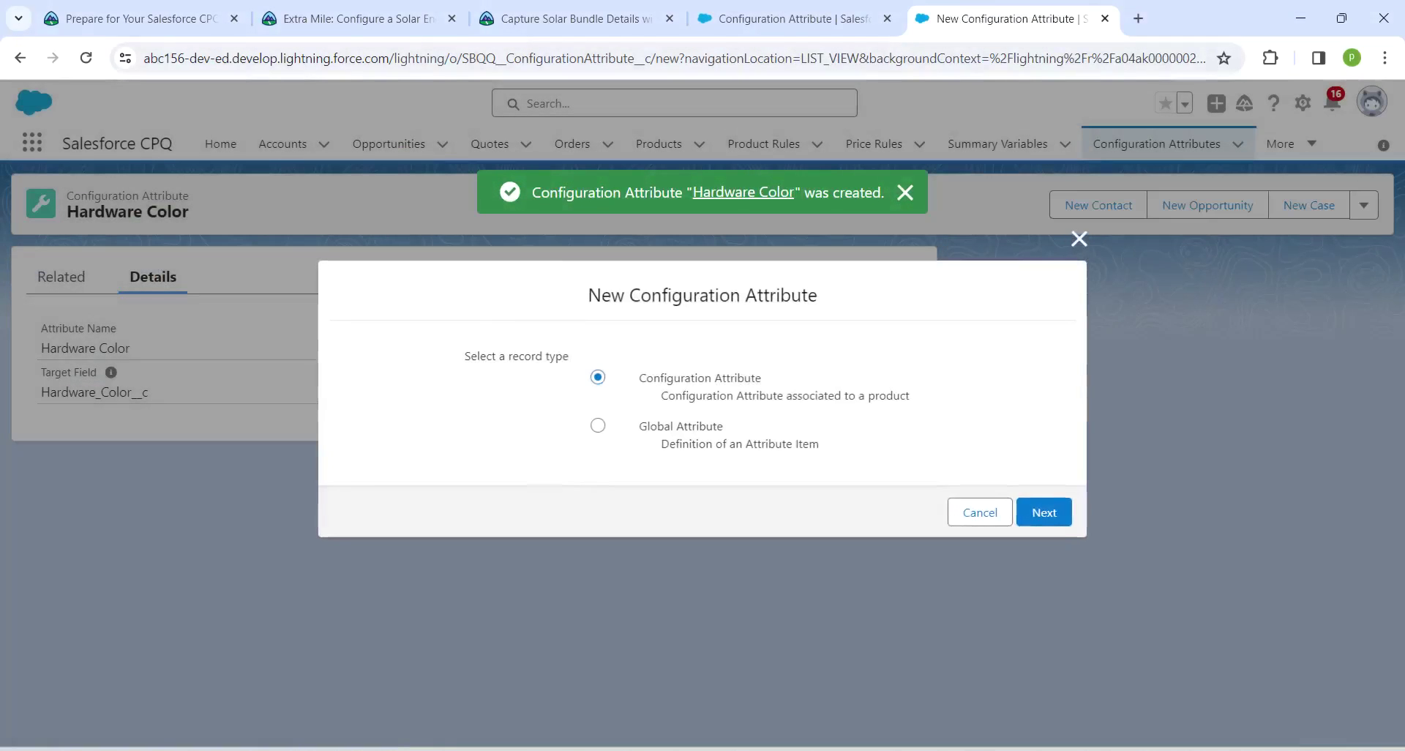
Create another global attribute named Measurement Standard with the target field Measurement_Standard__c and save it
click(598, 425)
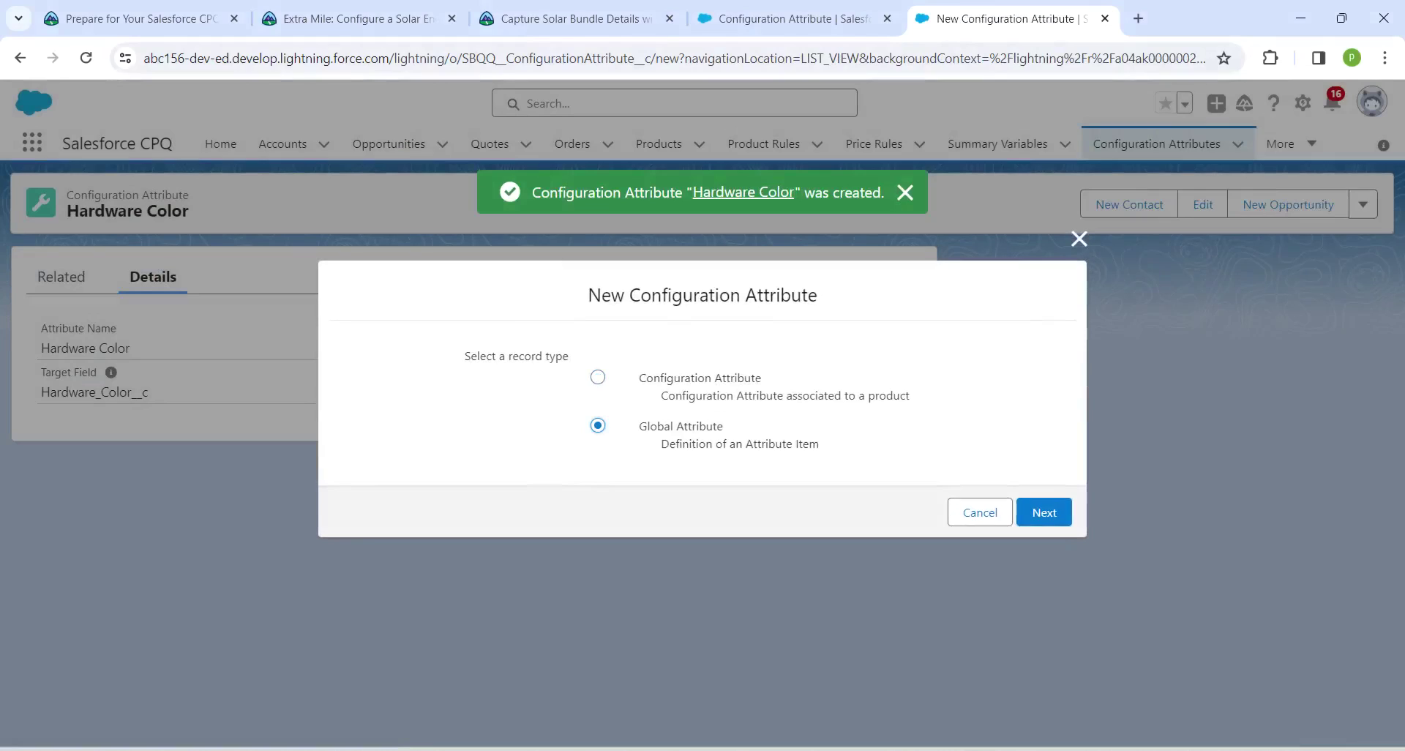
click(1045, 512)
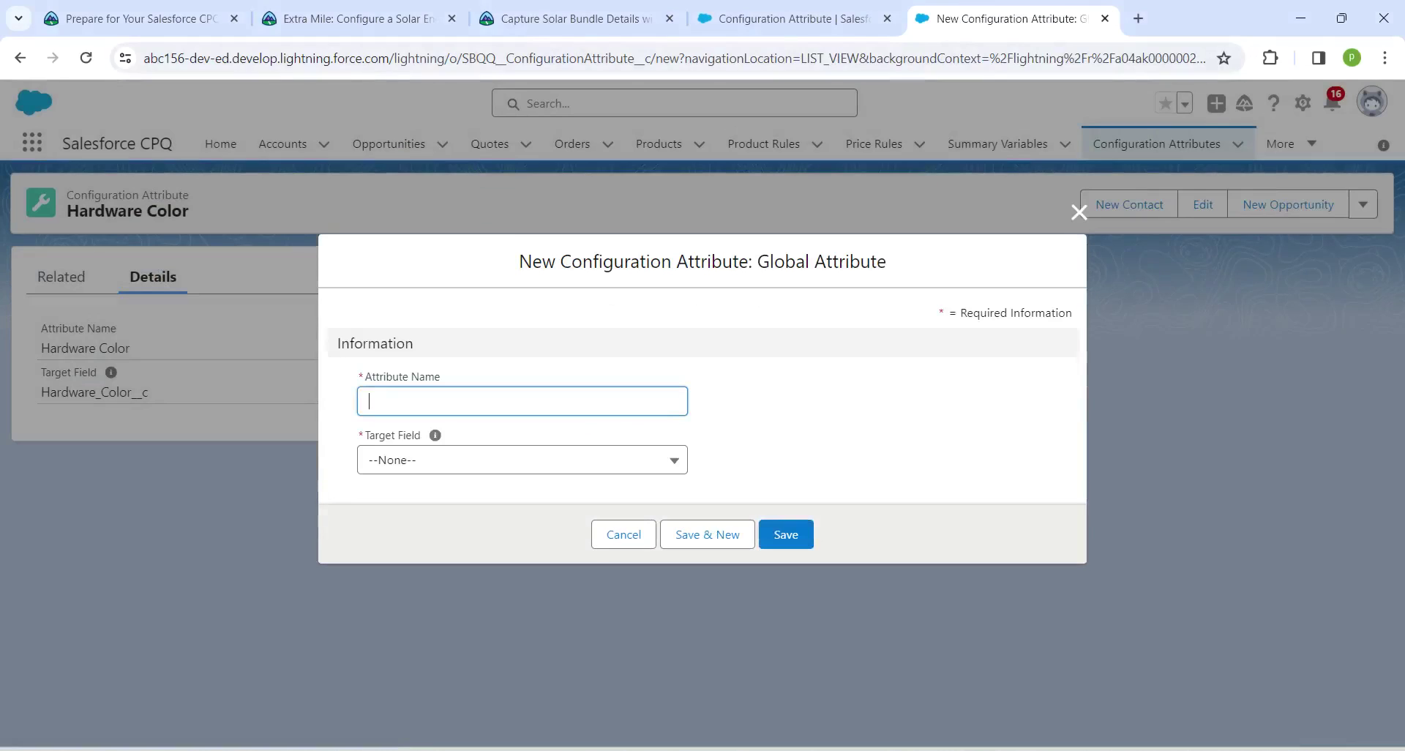
text(M)
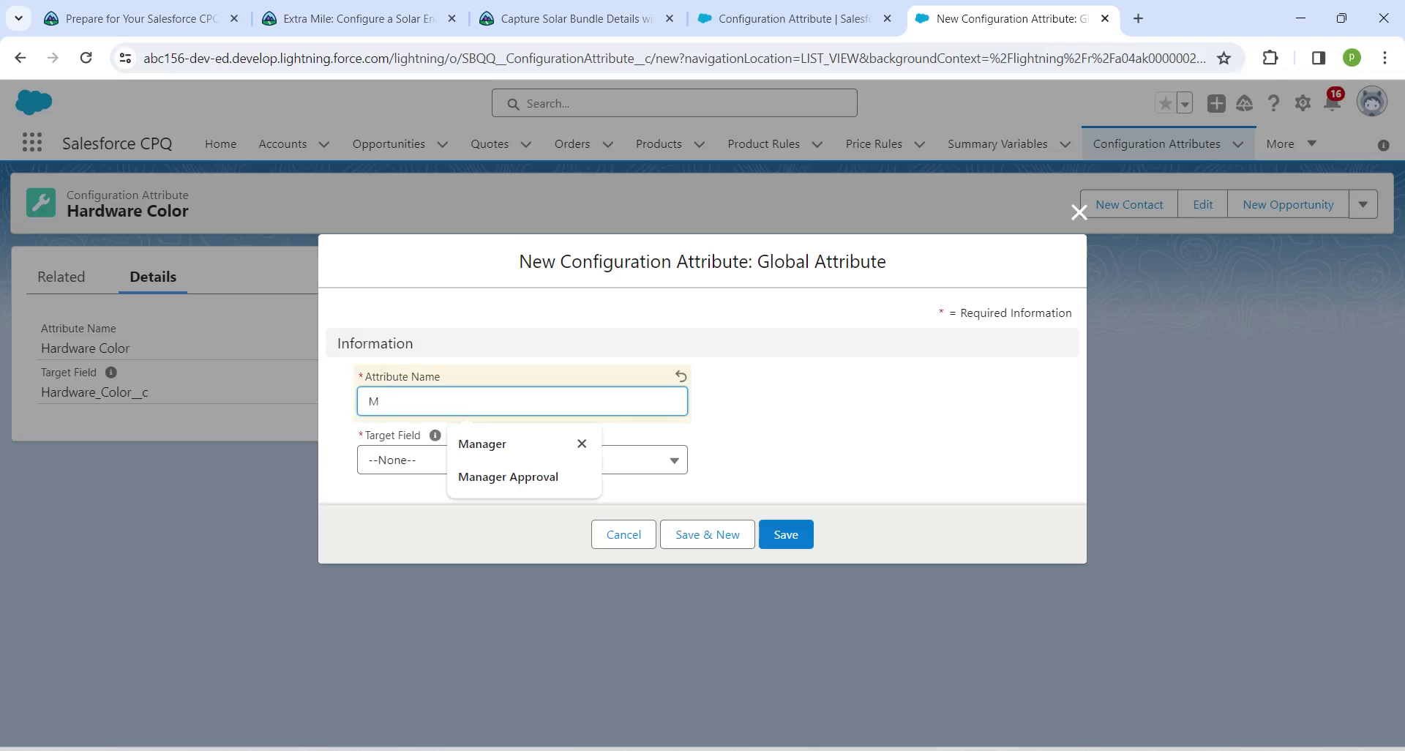
text(eas)
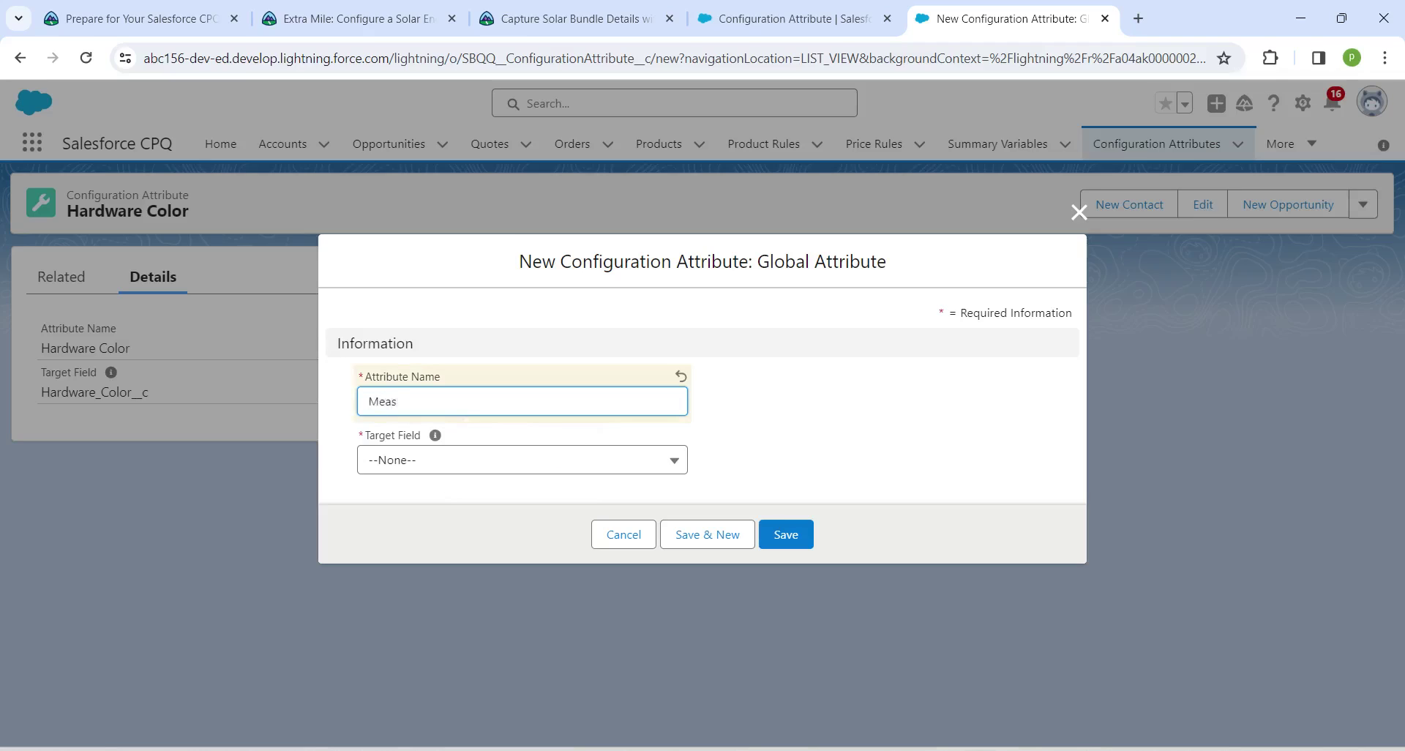
text(uremneent Standard)
click(521, 459)
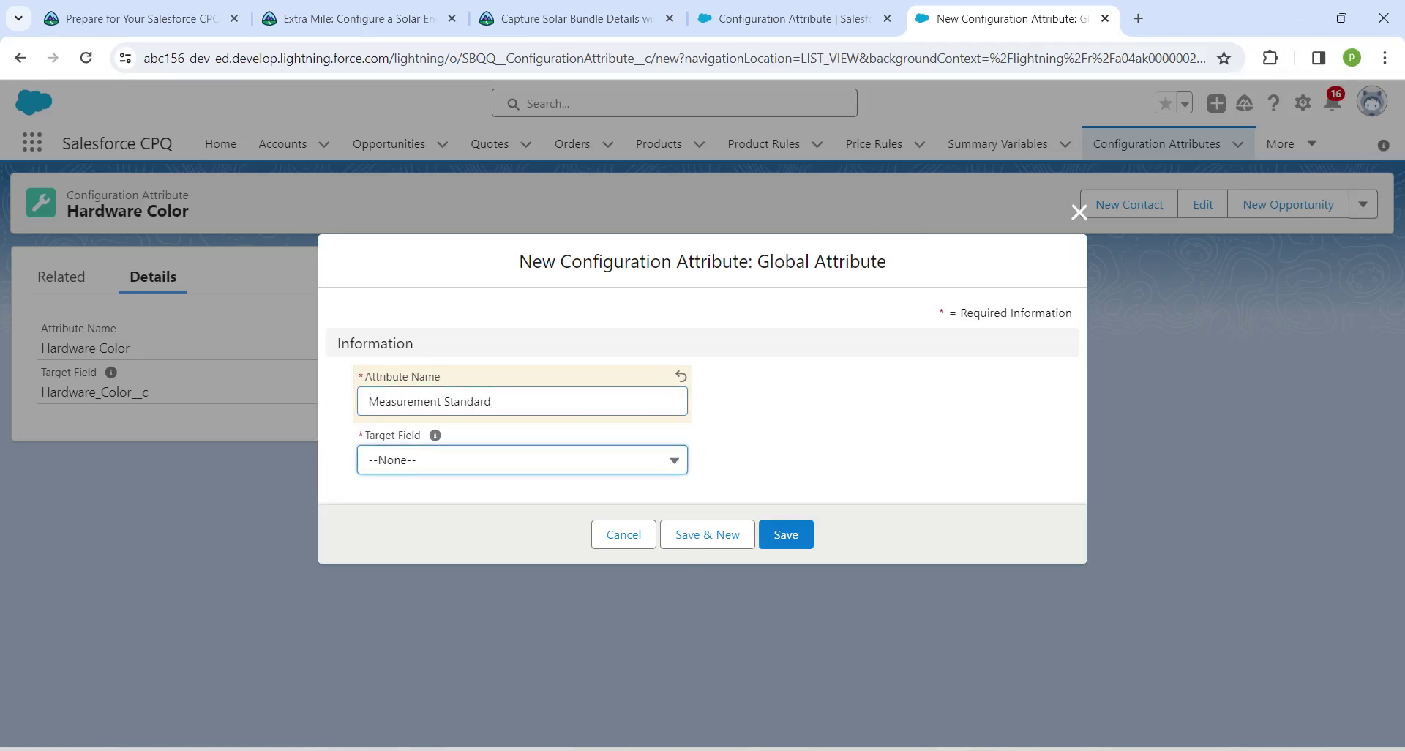
click(521, 690)
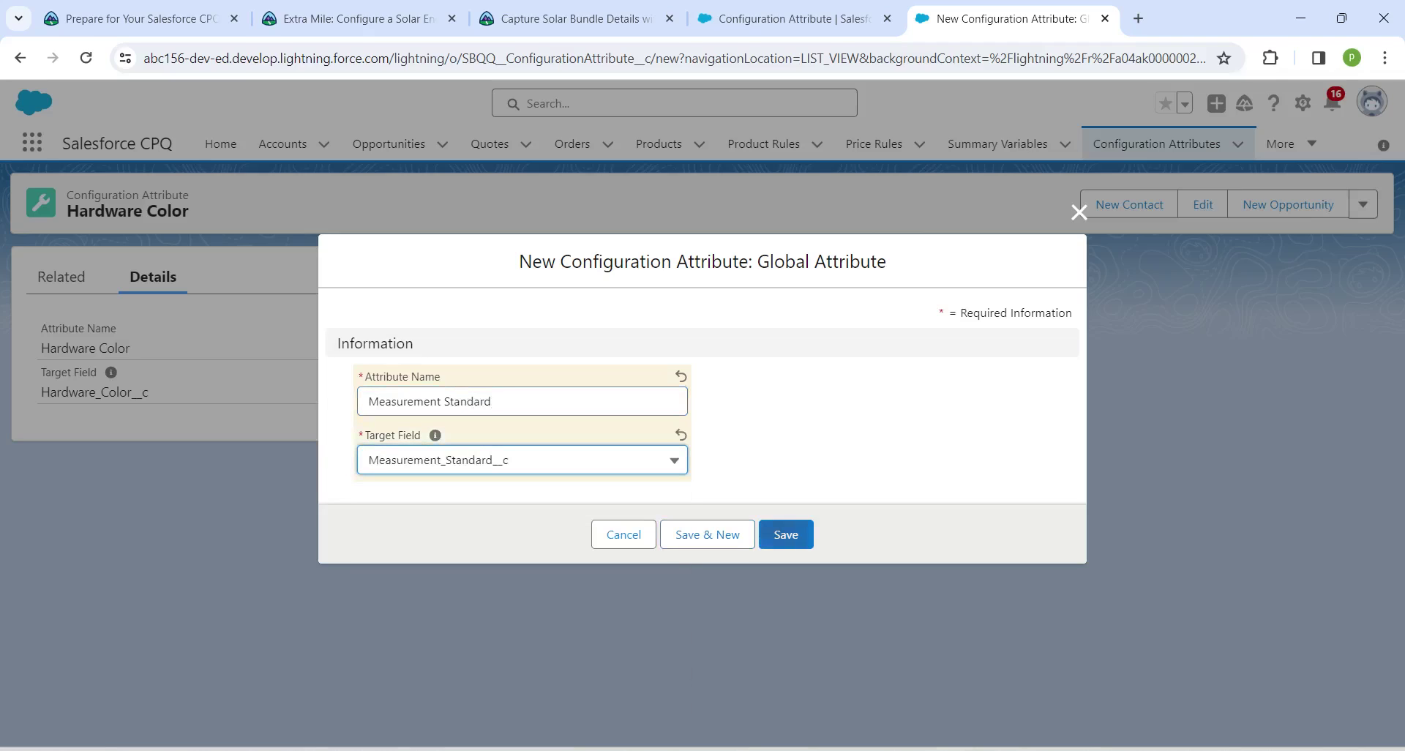
click(785, 535)
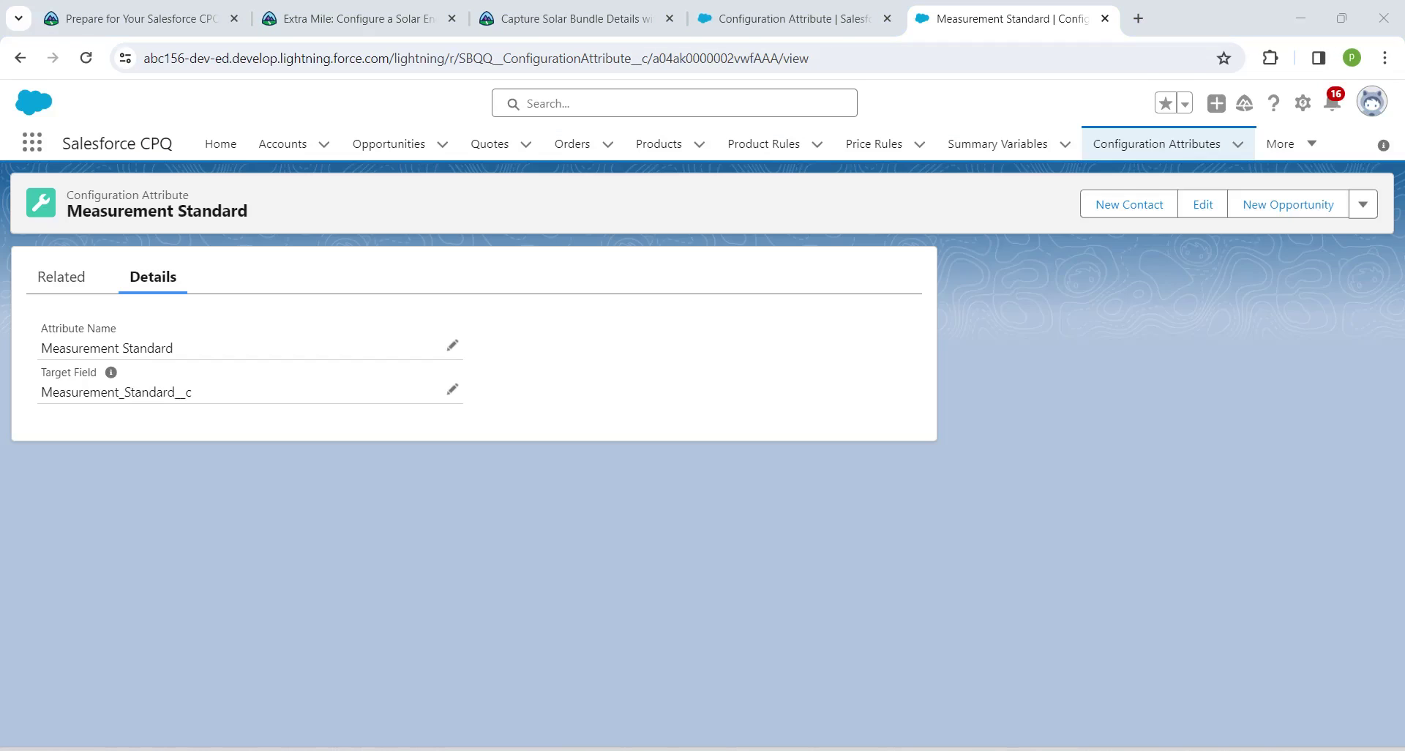
Go back to the Hardware Details attribute set and show its related attribute items and product attribute sets
click(1288, 143)
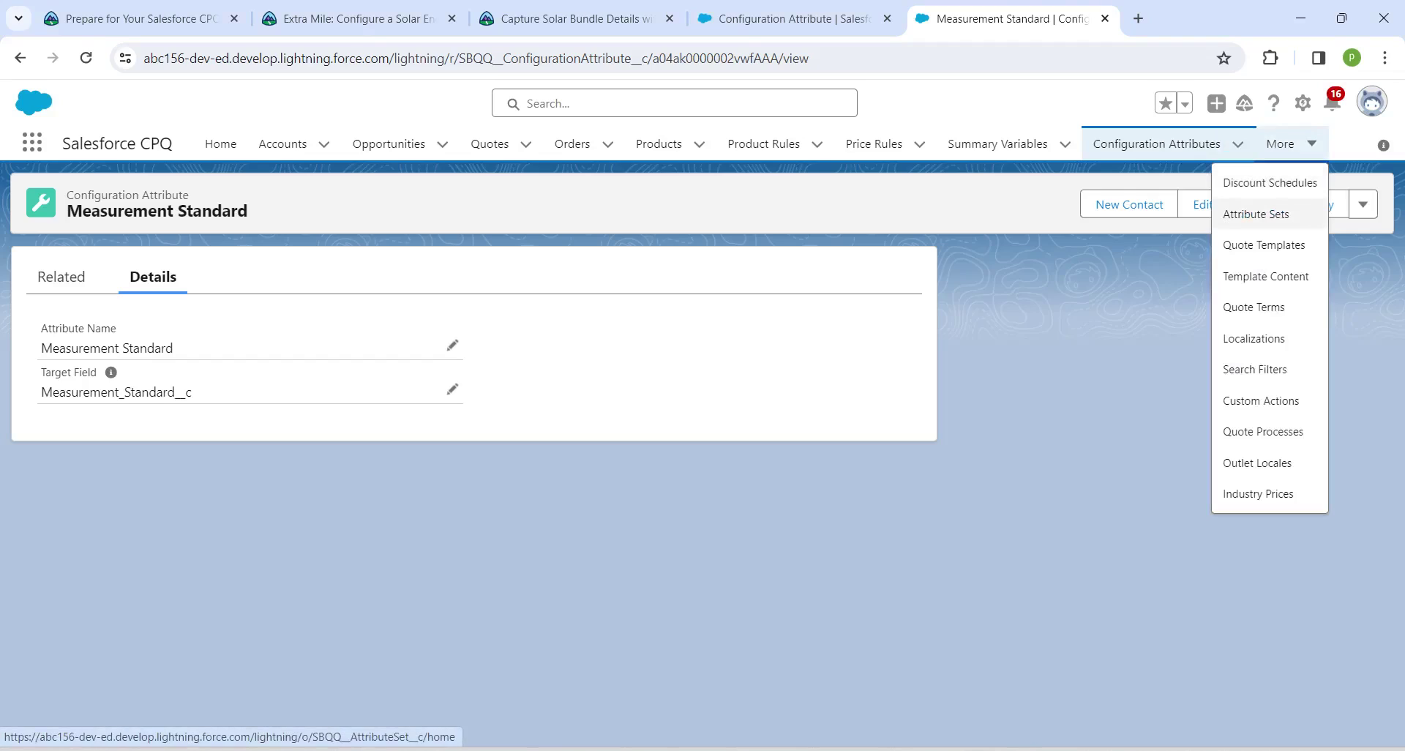
click(1256, 214)
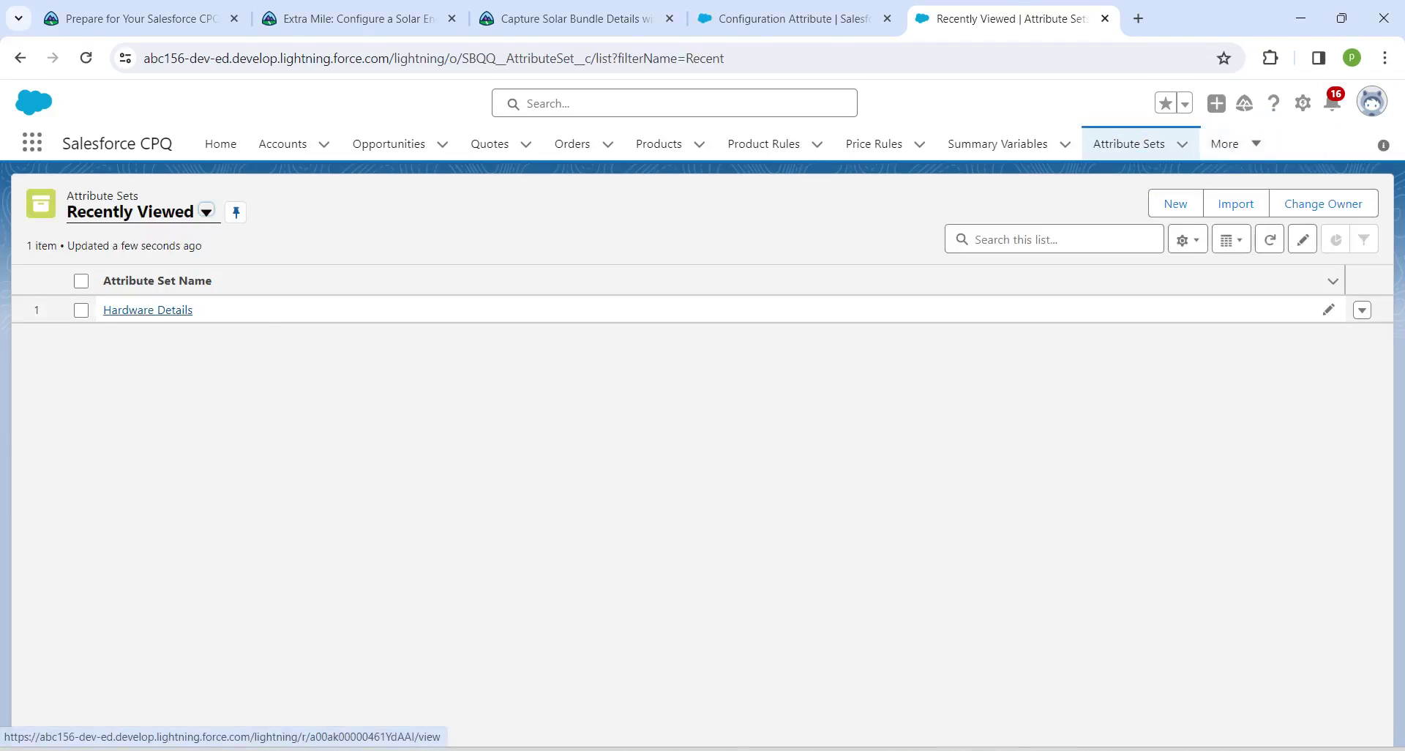
click(165, 310)
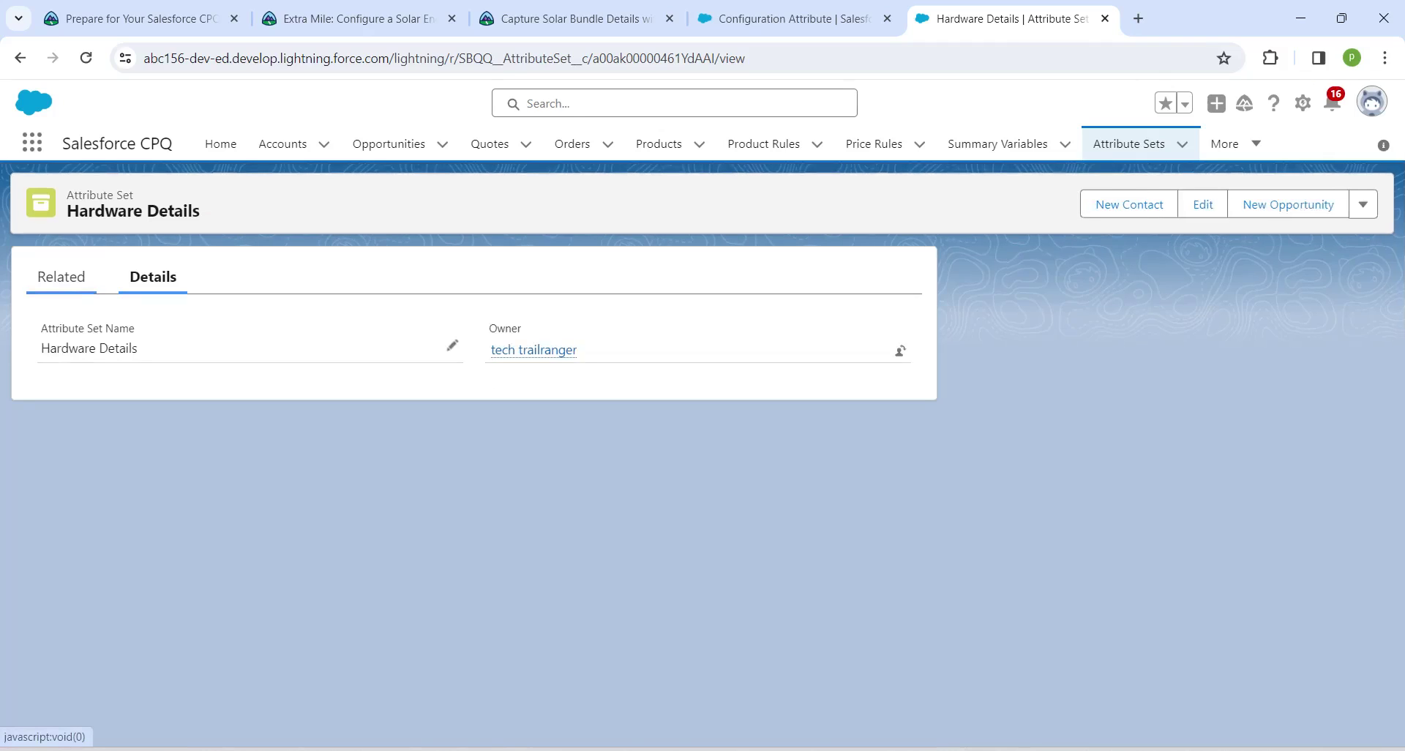
click(61, 277)
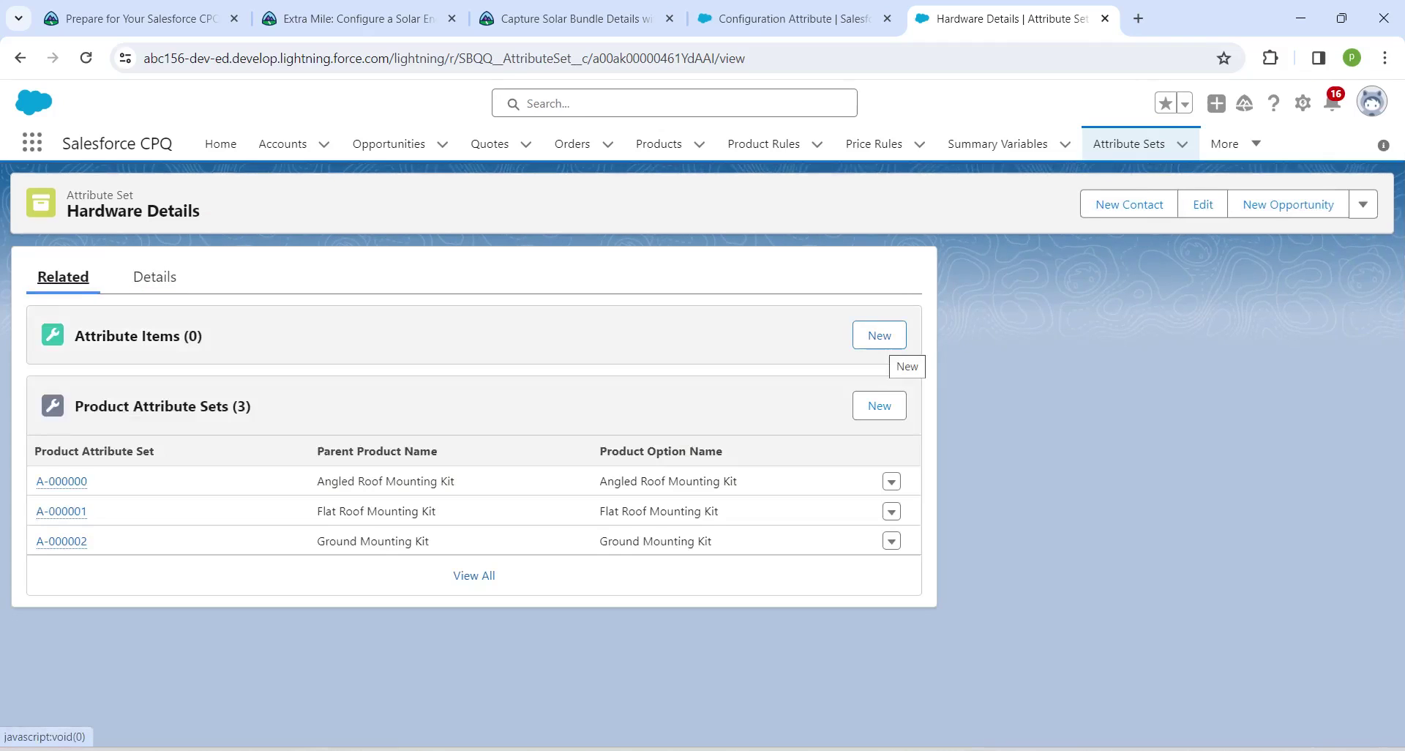
Start a new attribute item in Hardware Details and choose Hardware Color as its configuration attribute
click(880, 337)
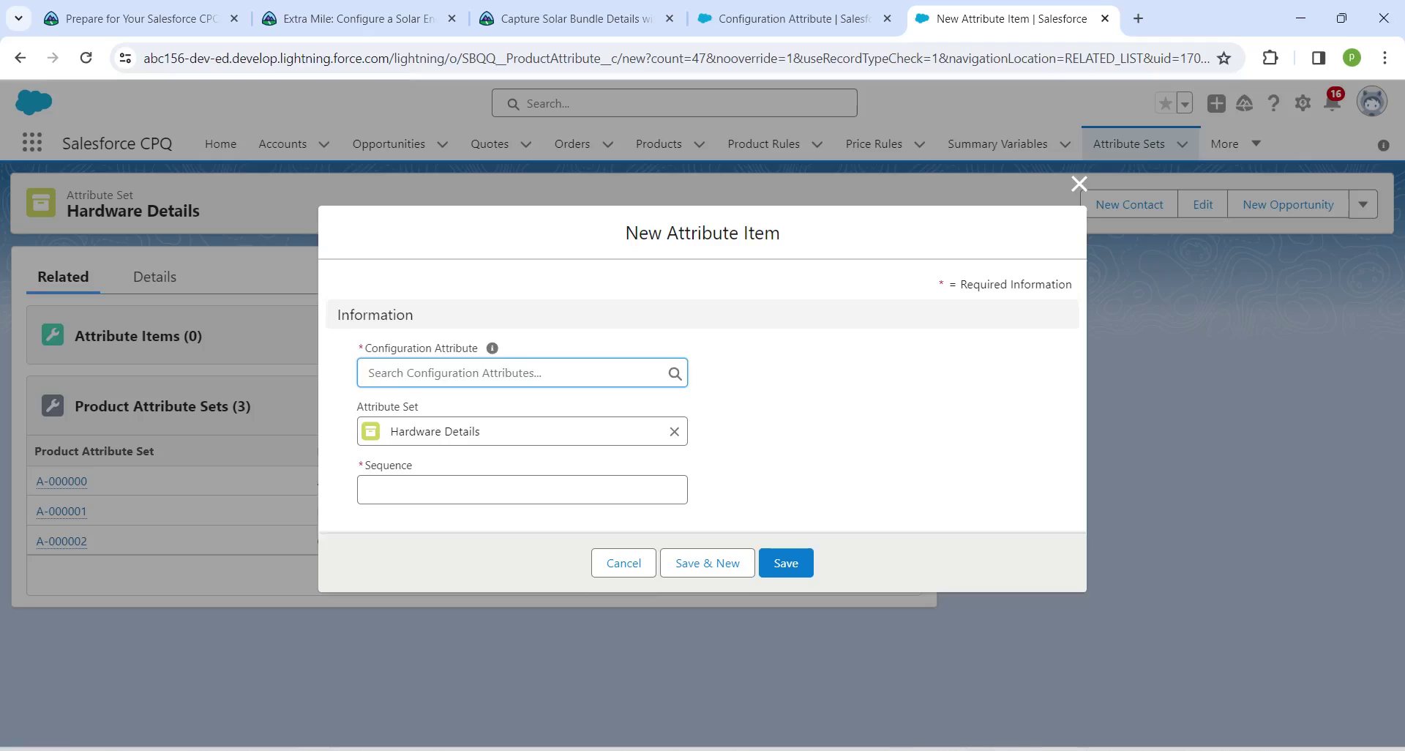
key(alt+Tab)
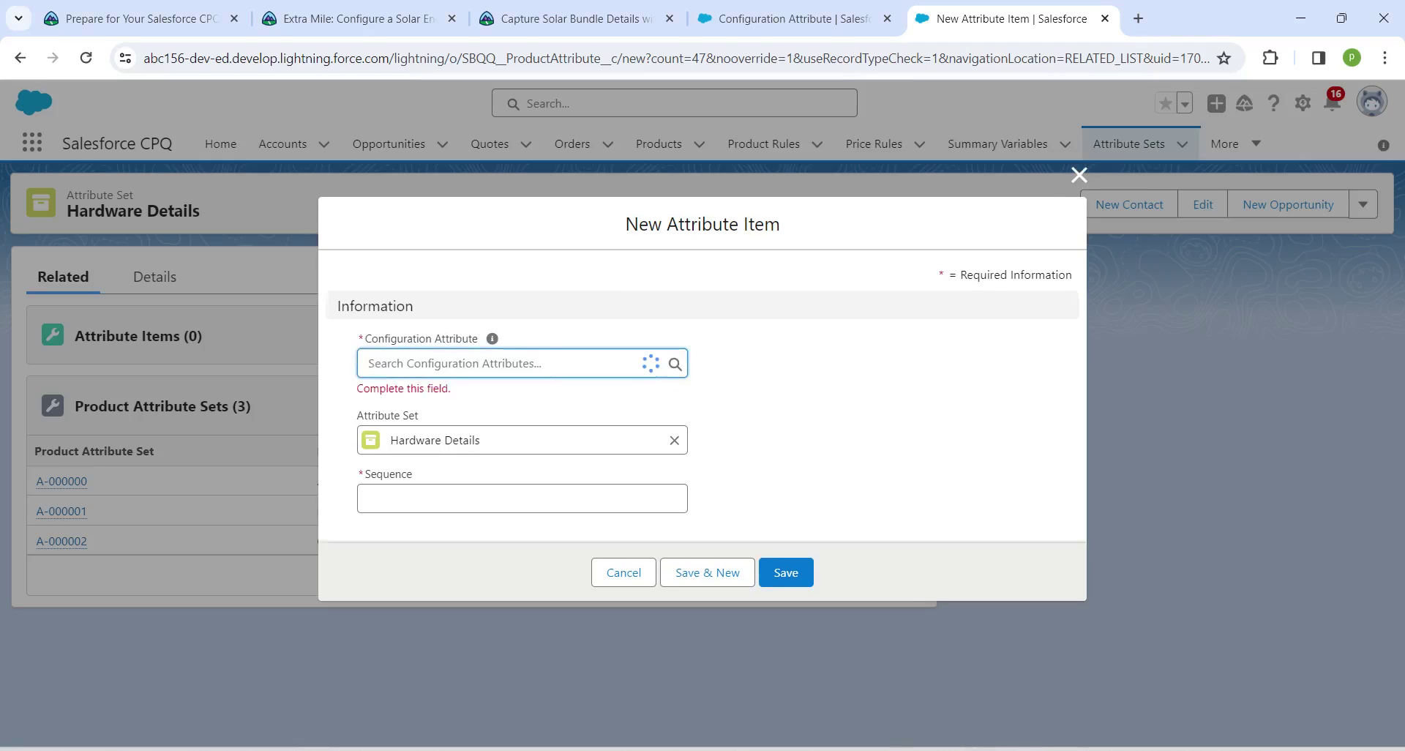
text(hard)
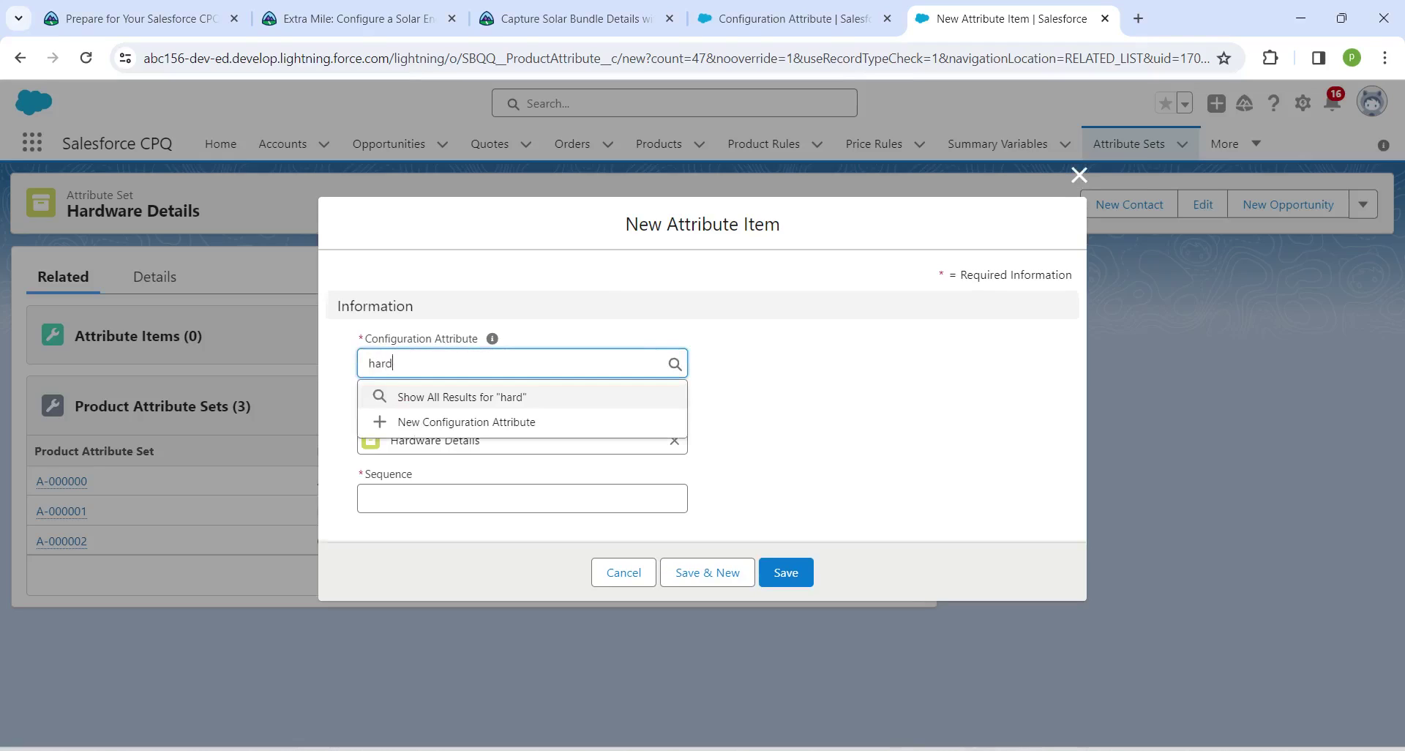
key(Down)
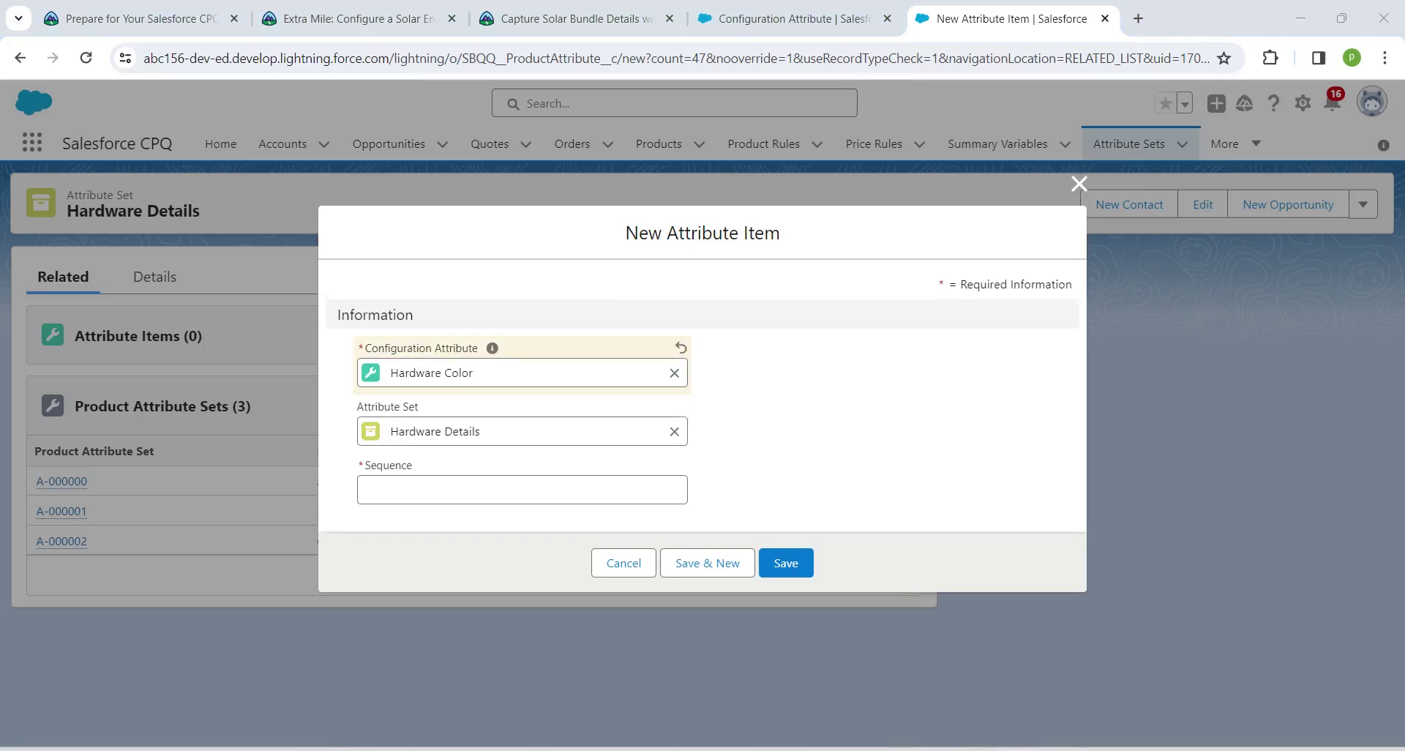
click(674, 373)
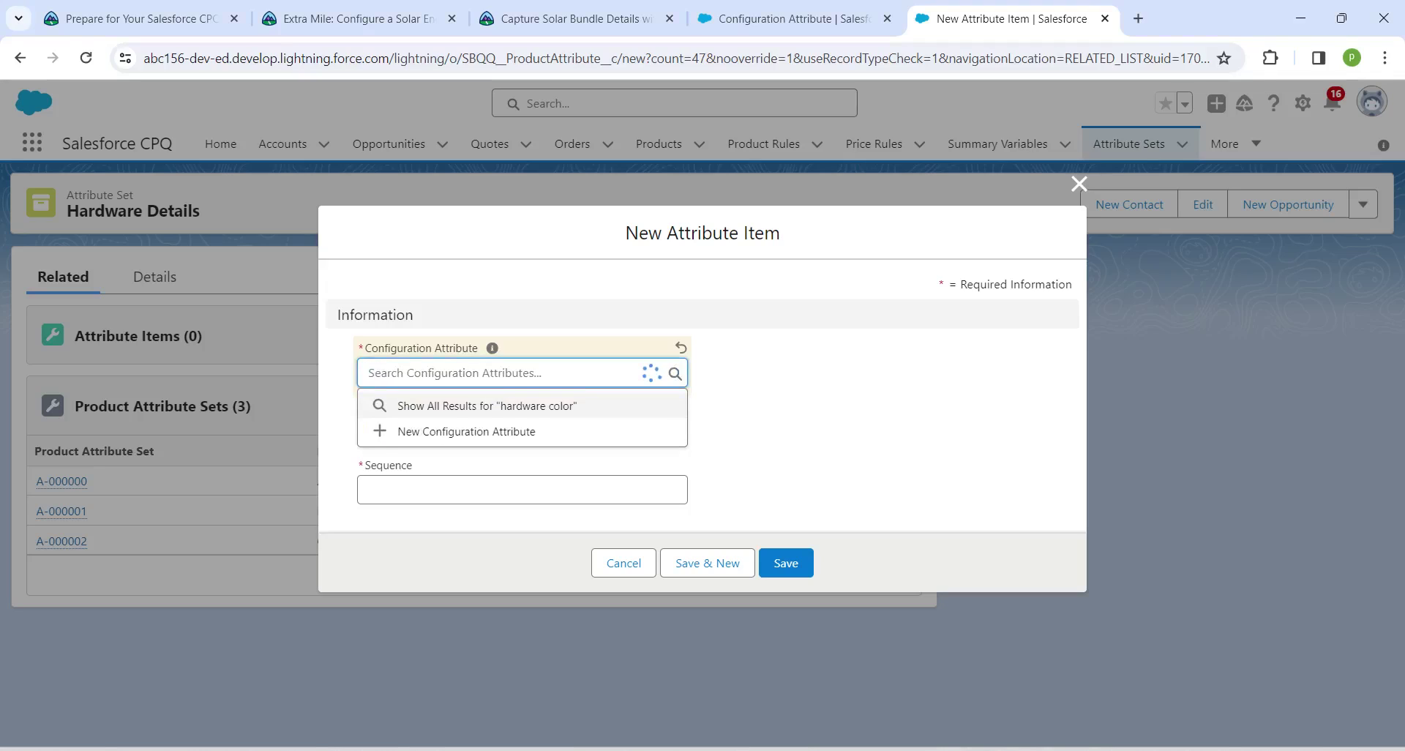
text(hard)
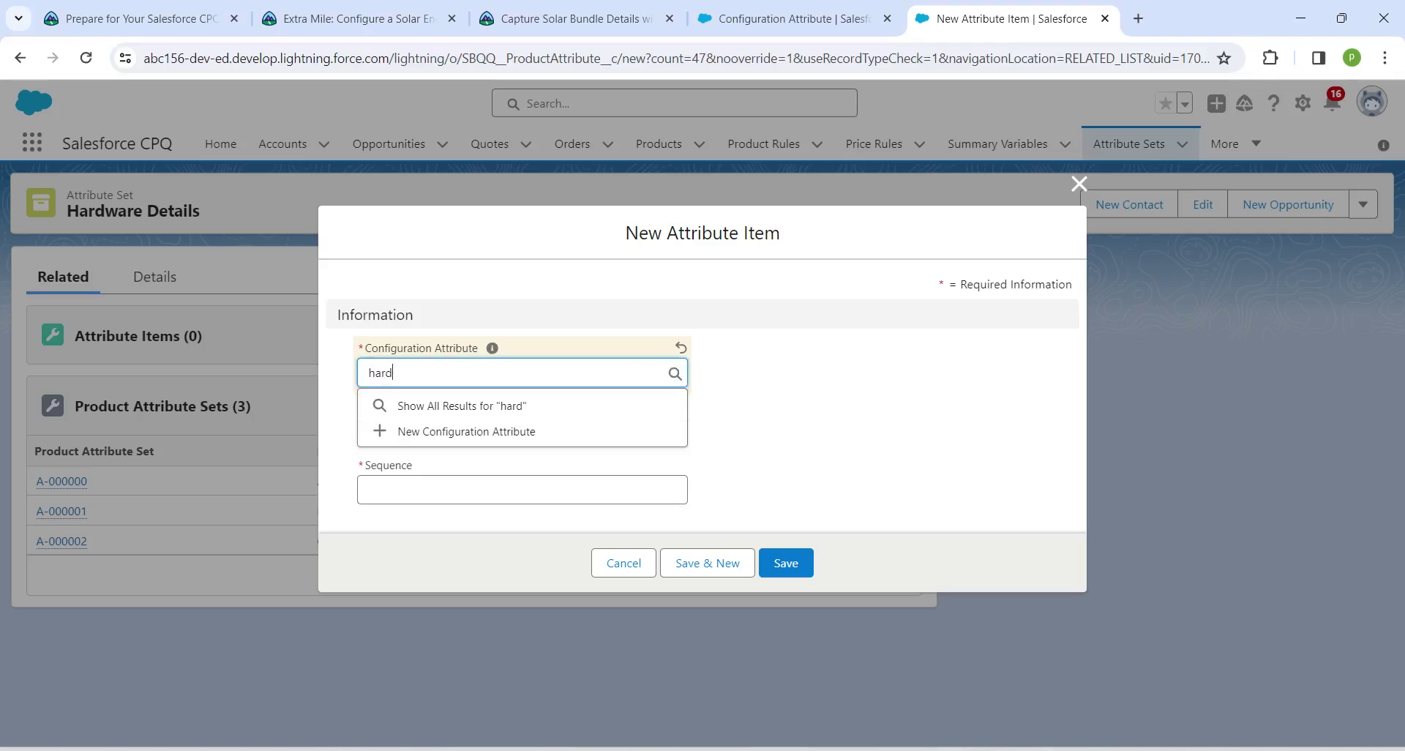
key(BackSpace)
key(BackSpace)
key(BackSpace)
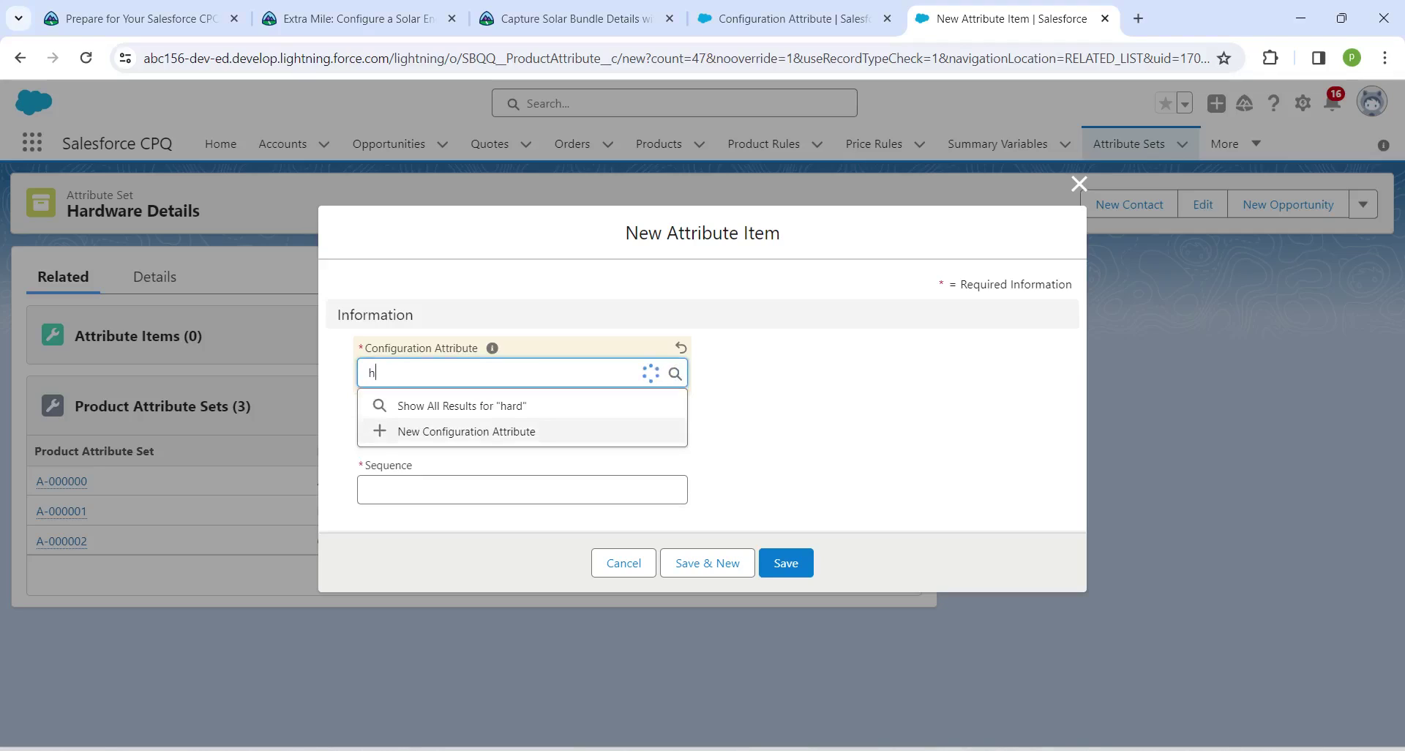
click(436, 434)
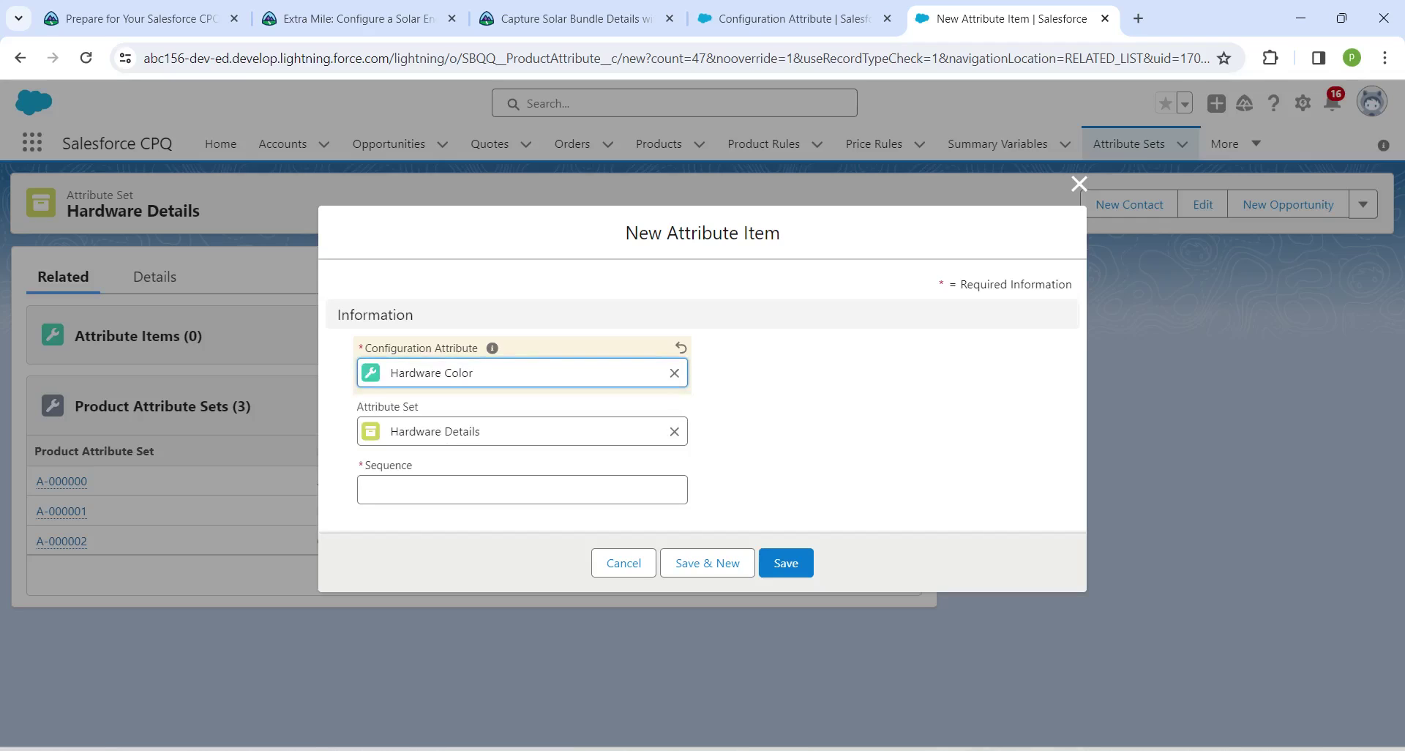
Set the Hardware Color item's sequence to 10 and save it, continuing with another new attribute item
click(369, 489)
text(10)
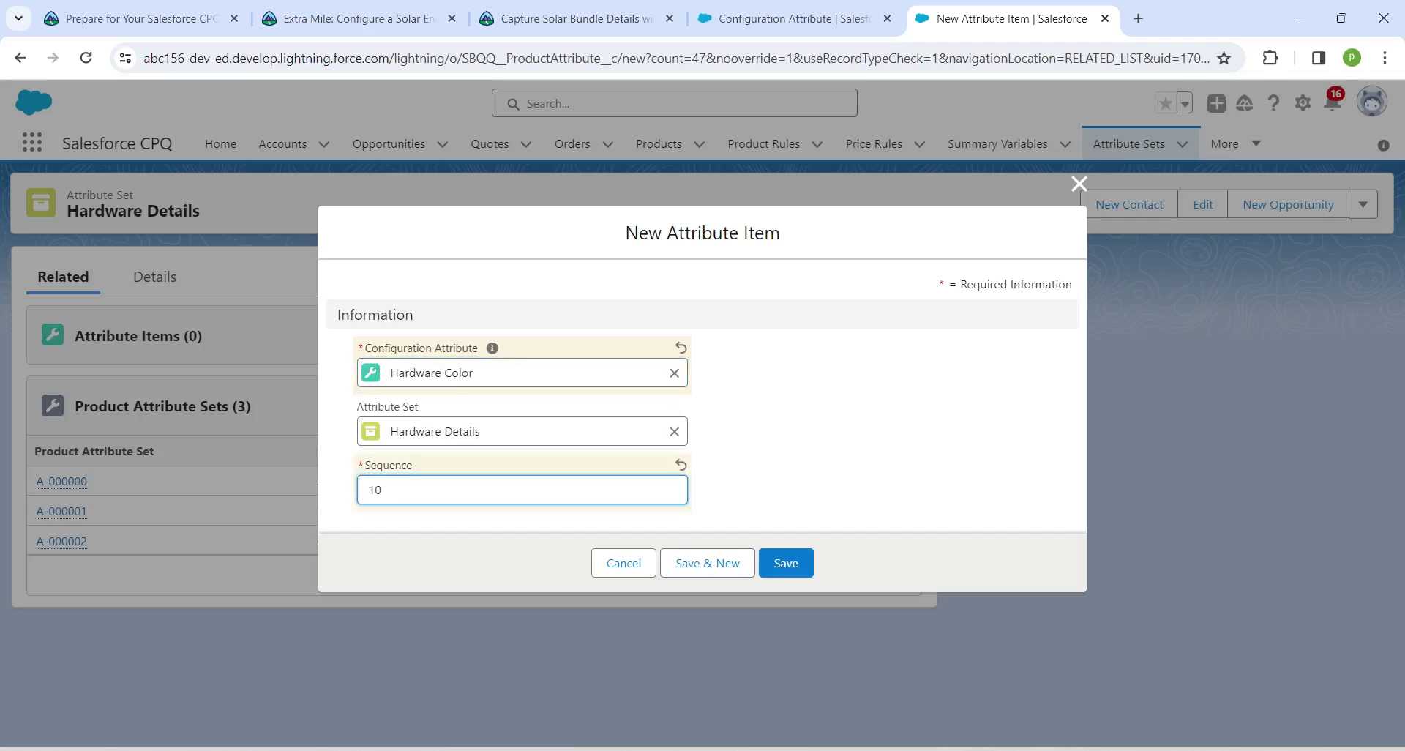
click(707, 563)
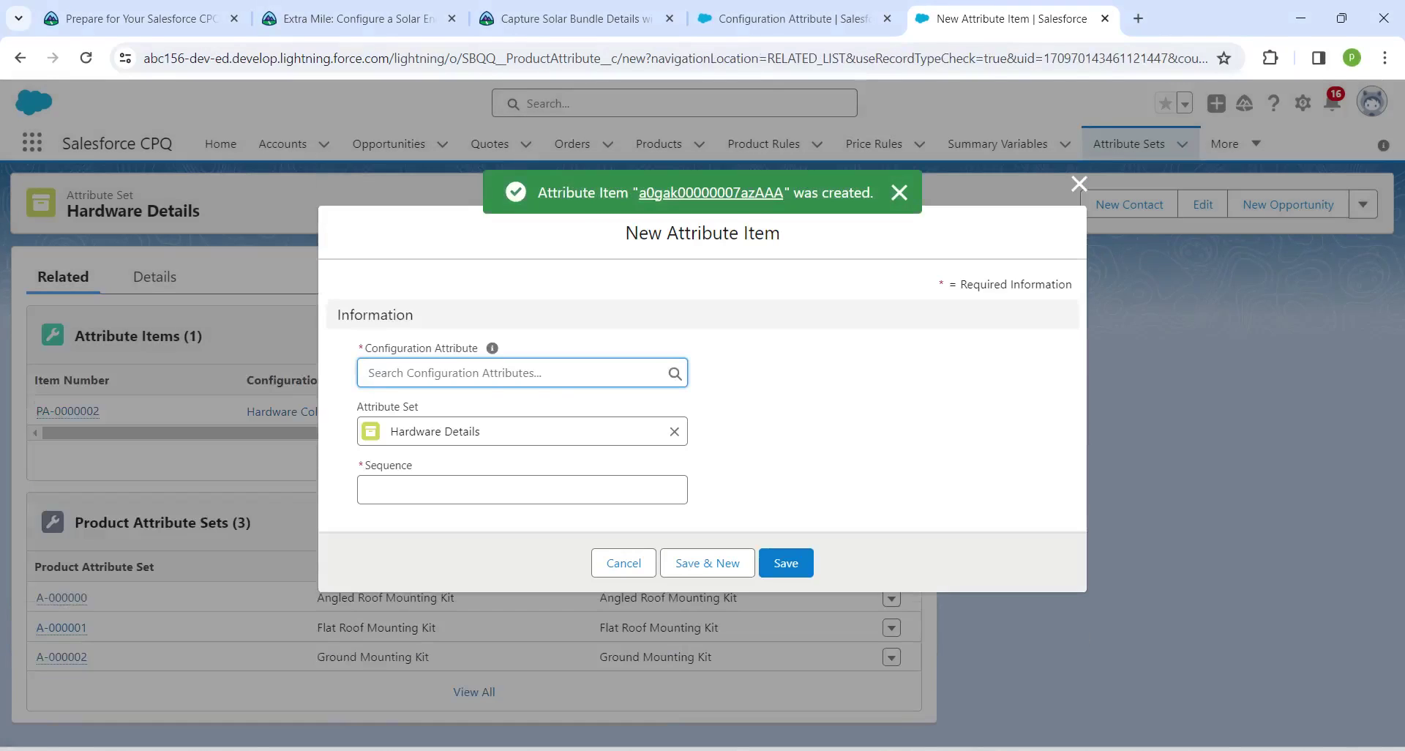
Choose Measurement Standard as the new attribute item's configuration attribute, set its sequence to 20, and save it
text(measu)
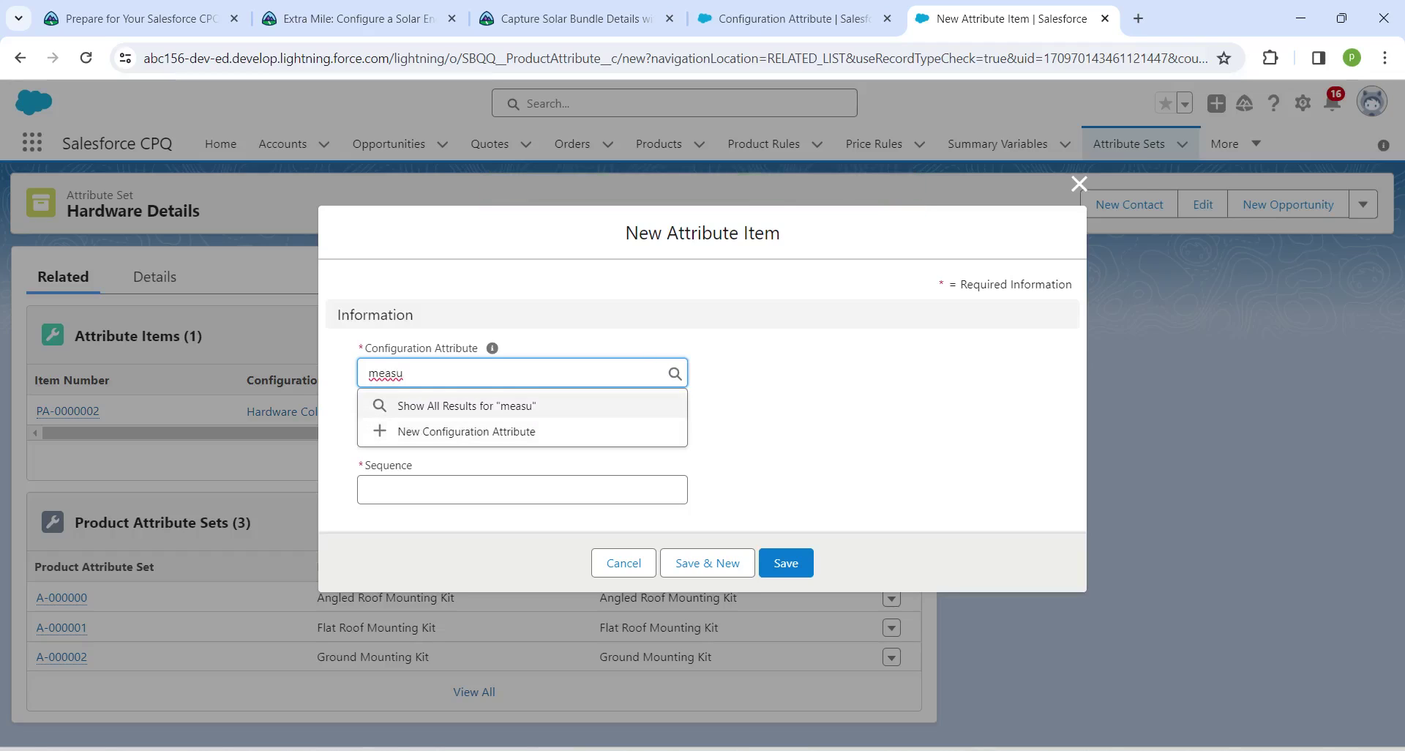
key(Return)
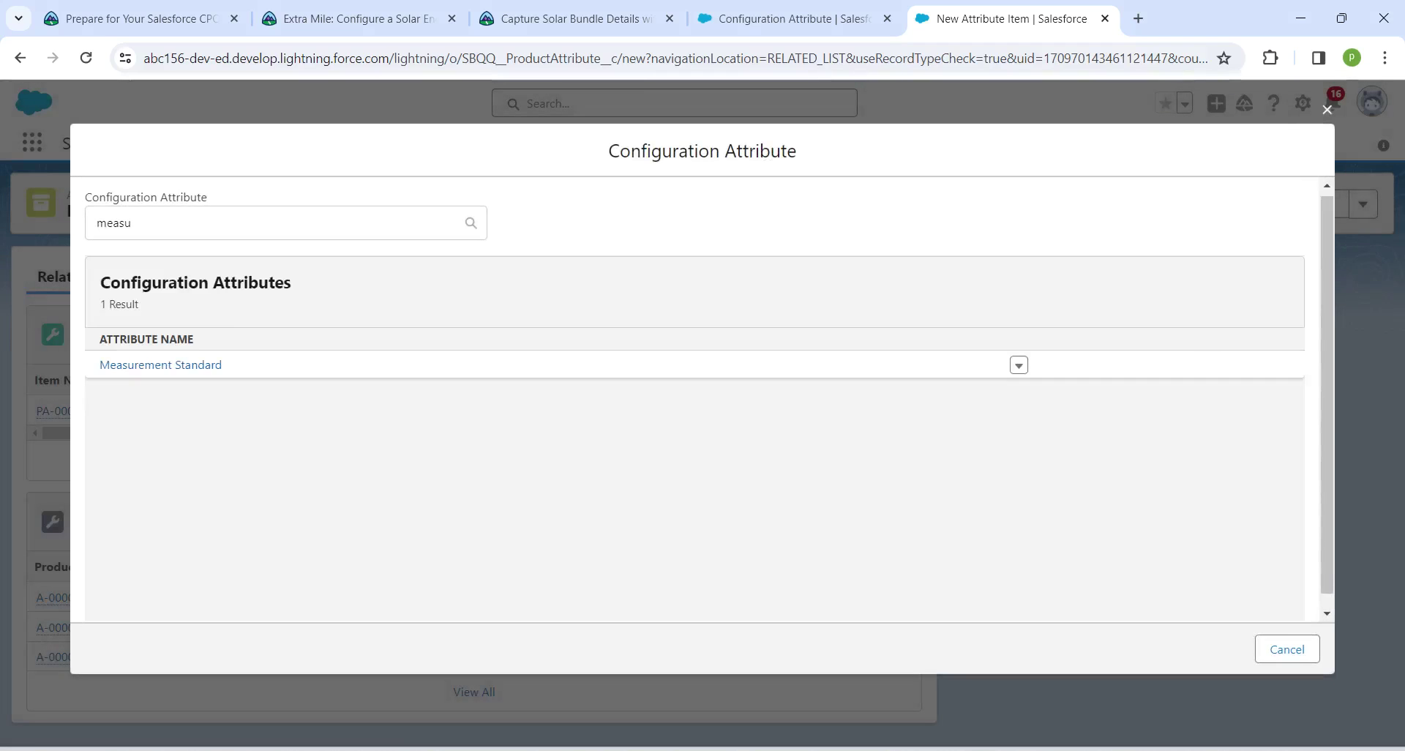
click(147, 364)
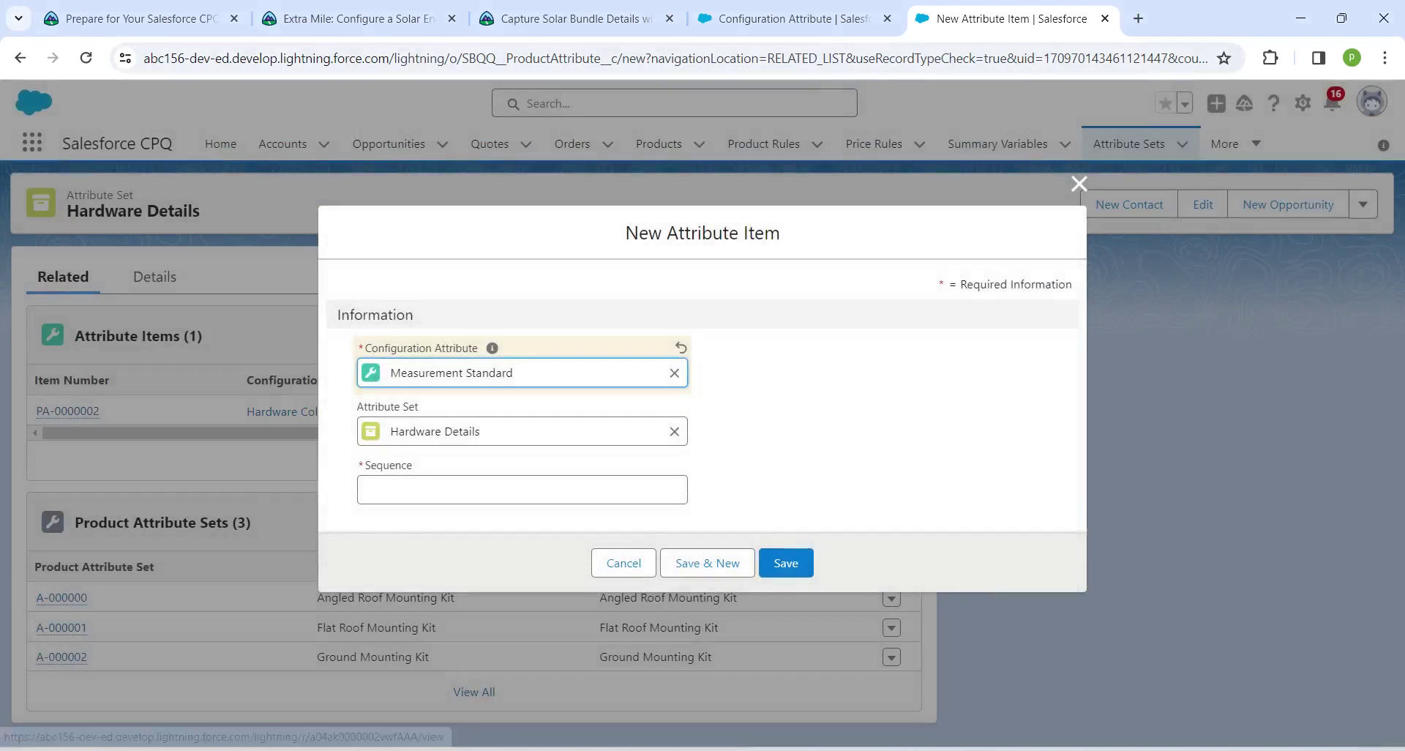
click(369, 489)
text(20)
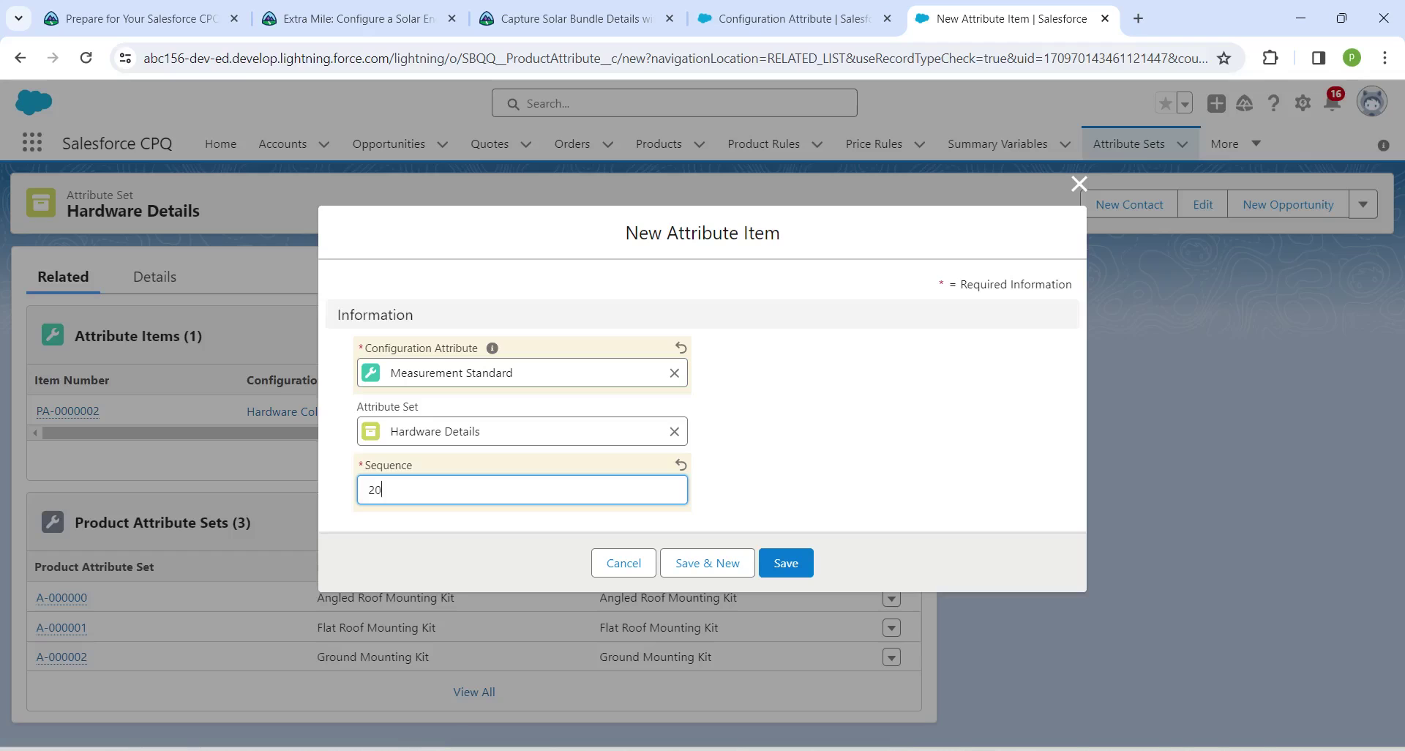
key(Tab)
click(787, 563)
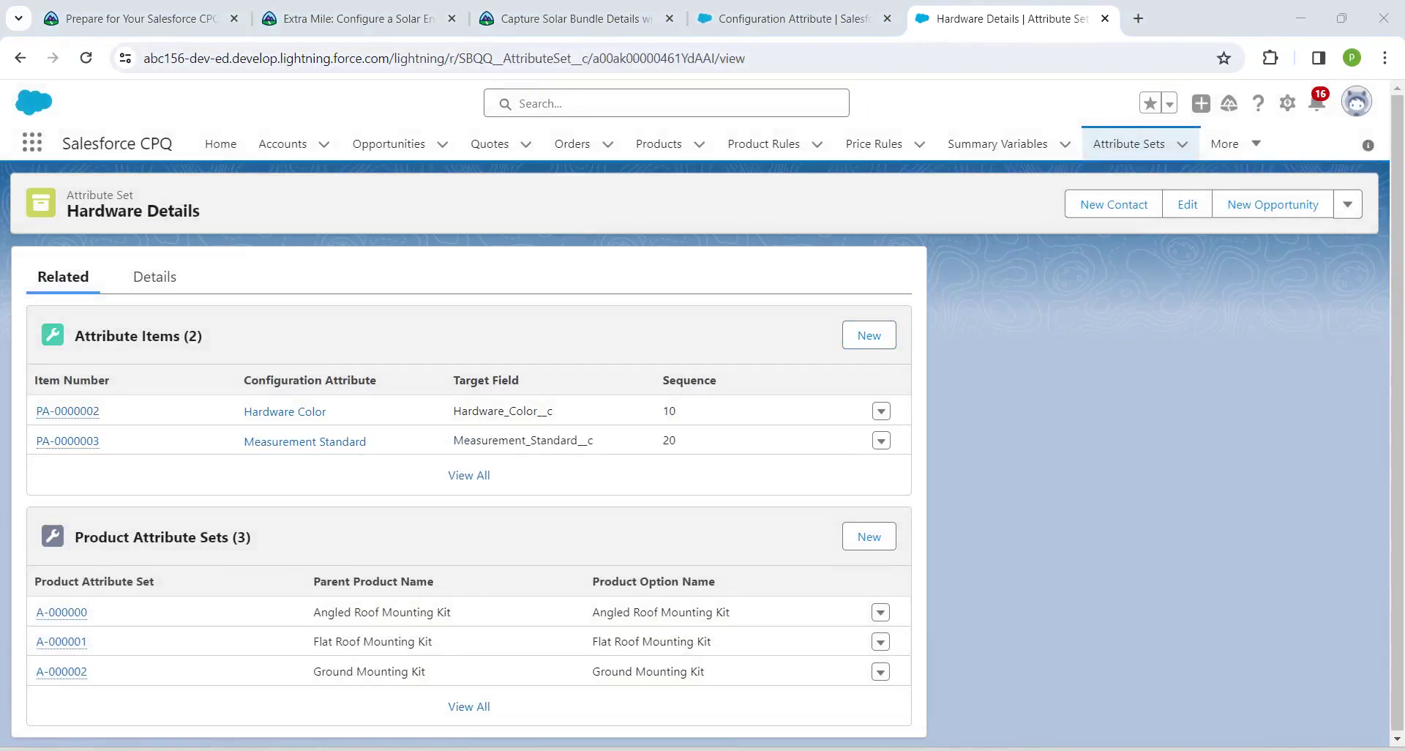
Switch to Trailhead's Capture Solar Bundle Details with Attributes page, verify the step, and close the assessment message
click(571, 19)
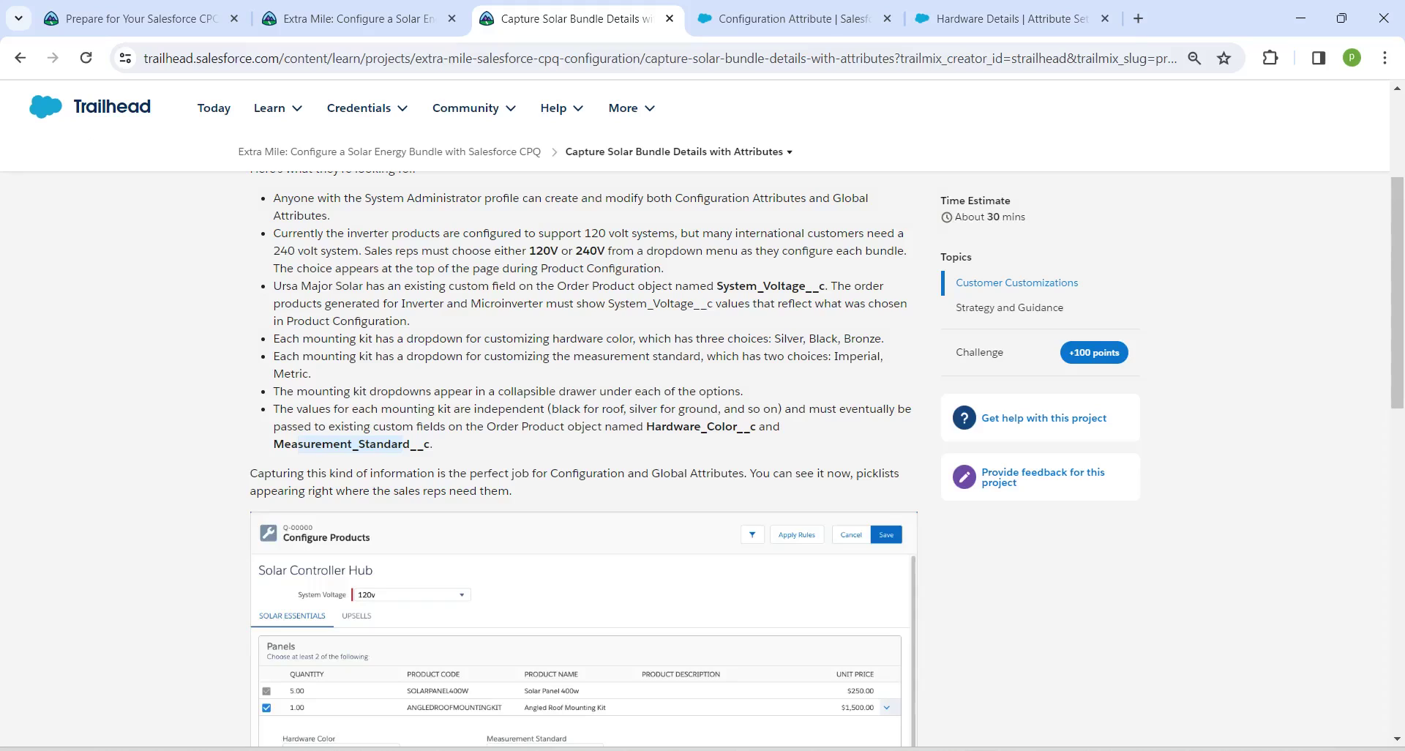
scroll(586, 439, down, 10)
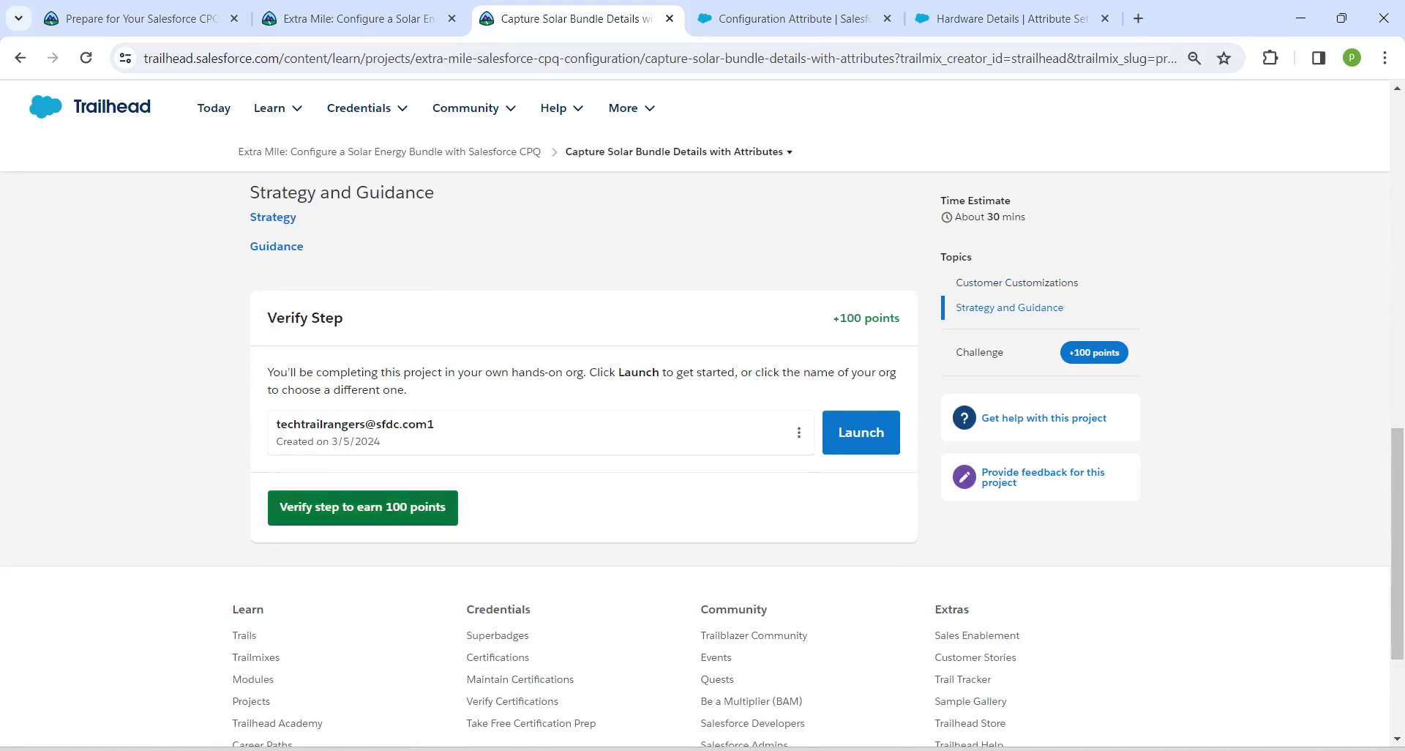
click(374, 508)
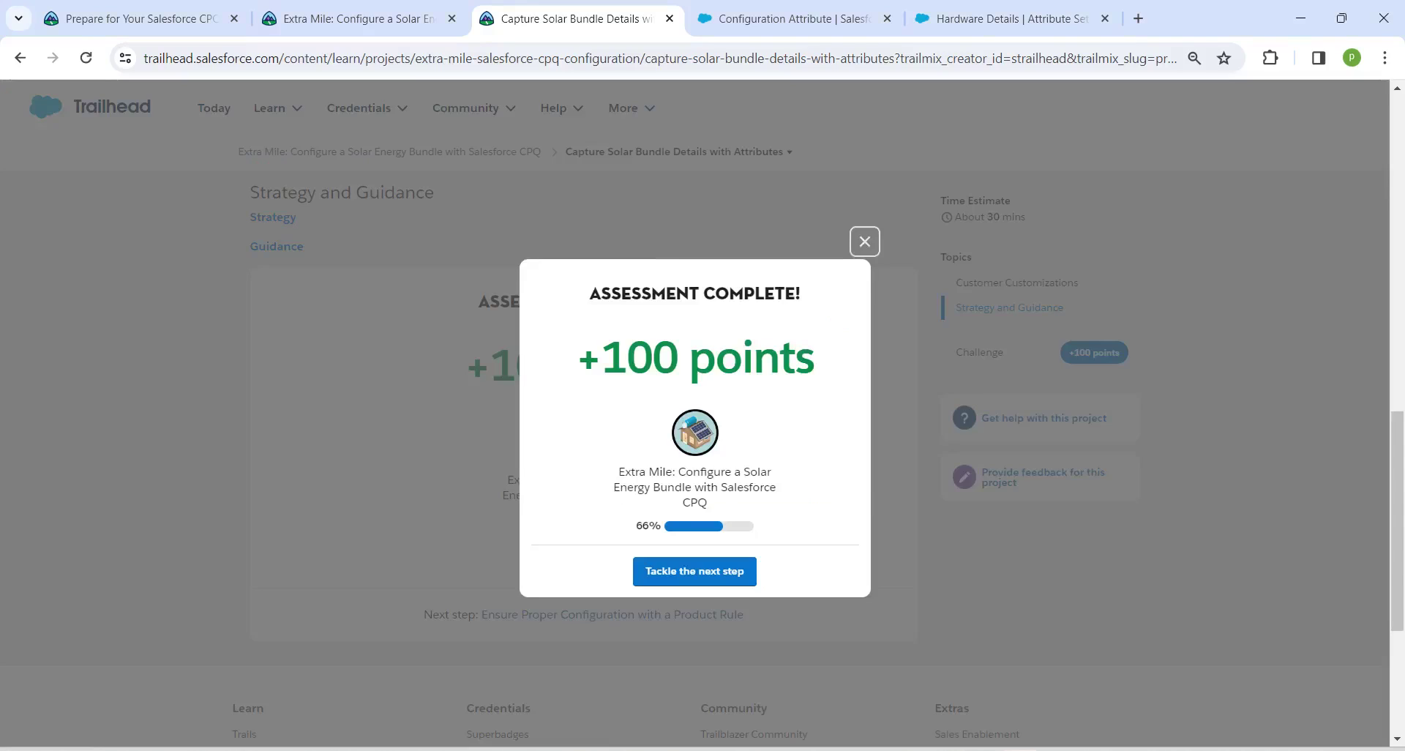
click(865, 241)
Reload the Extra Mile: Configure a Solar Energy Bundle project page and check the progress of its steps
click(359, 19)
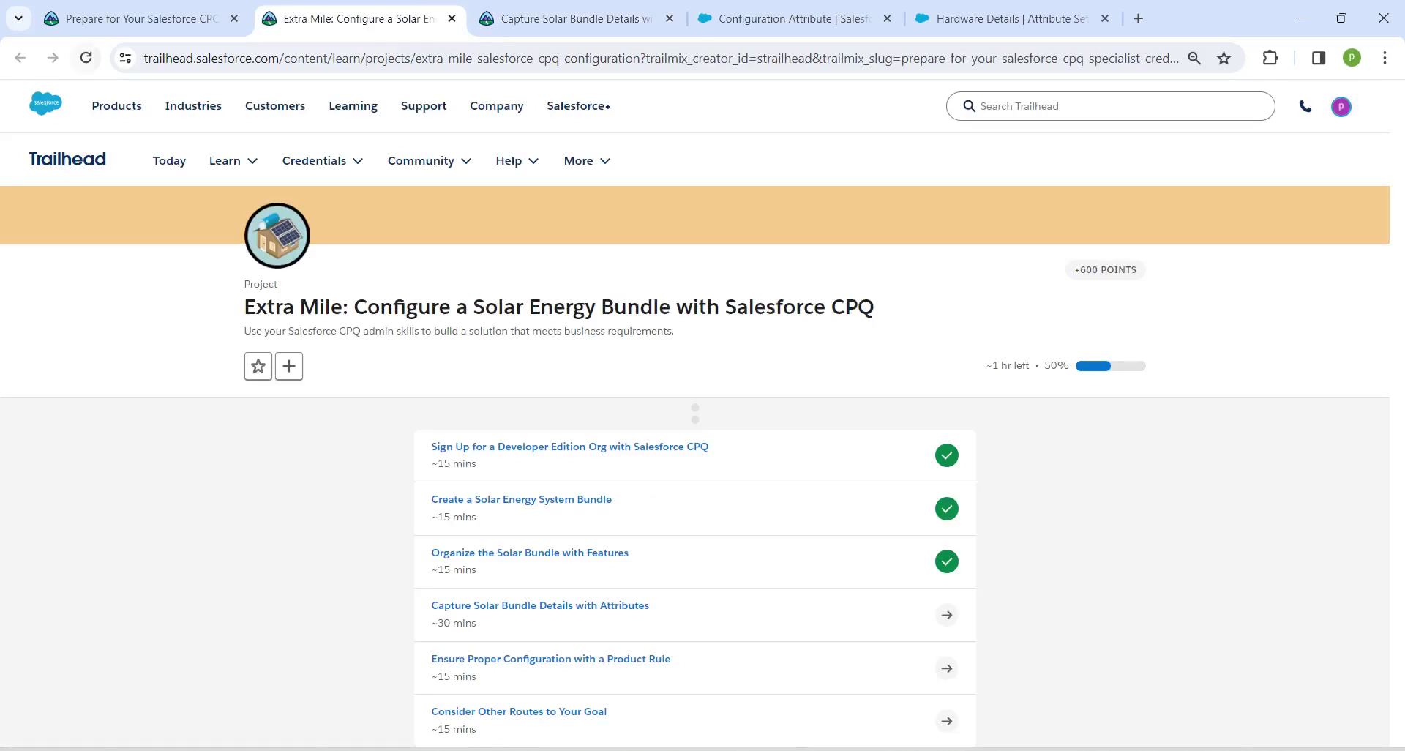
click(86, 58)
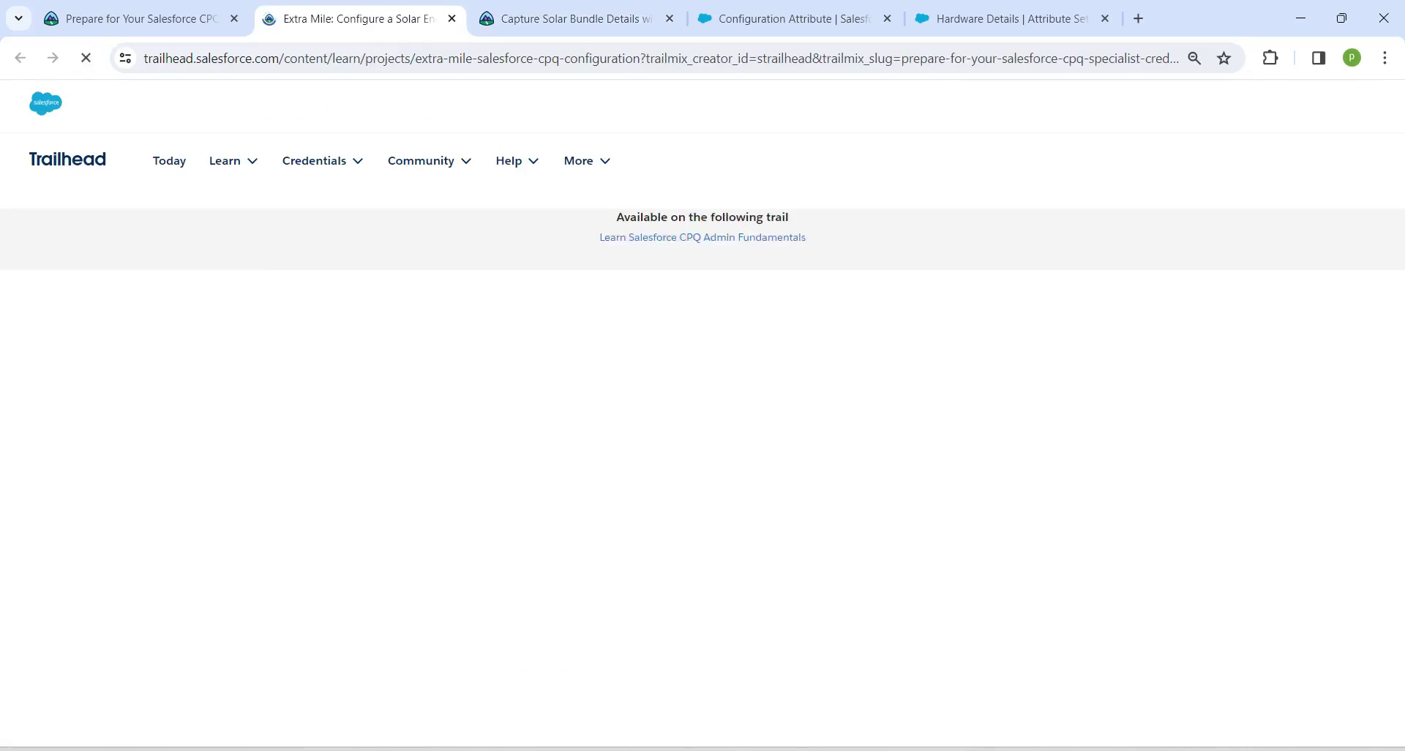
scroll(695, 439, down, 4)
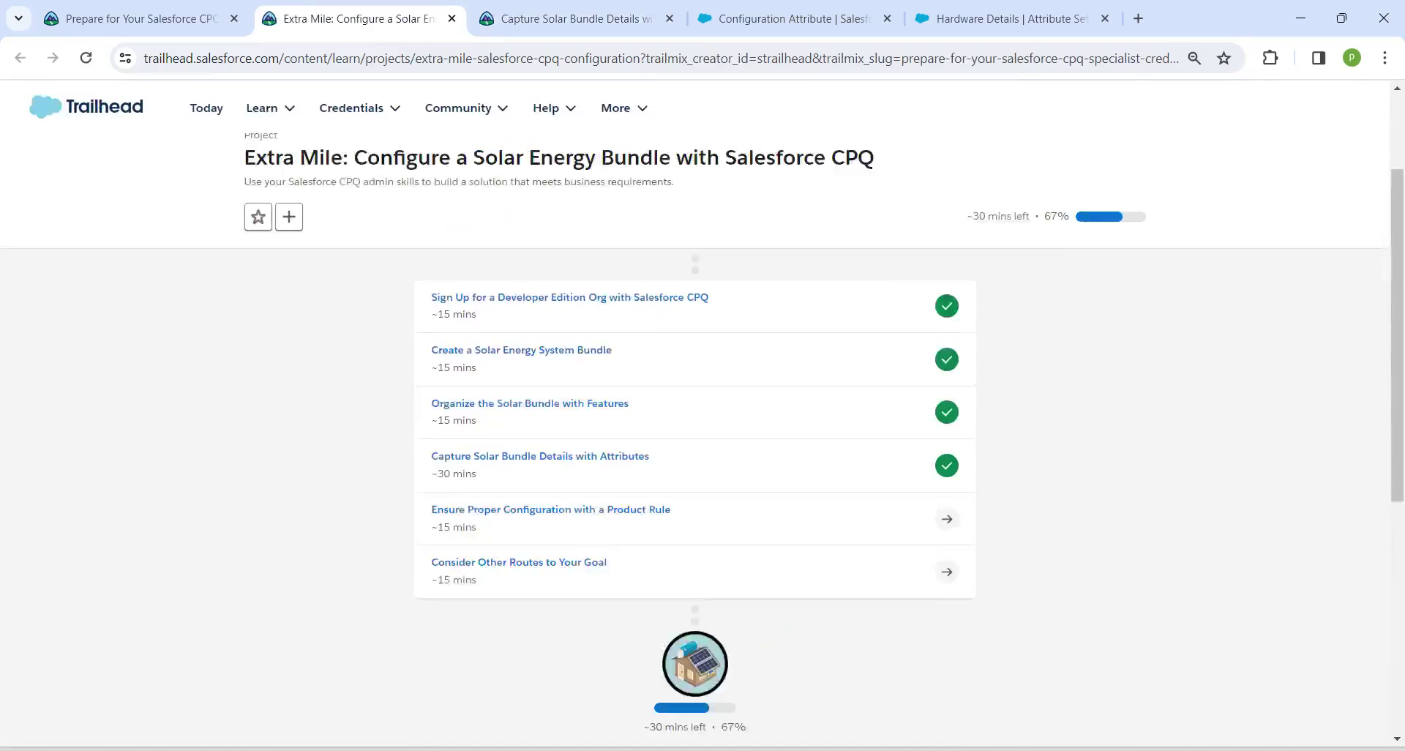